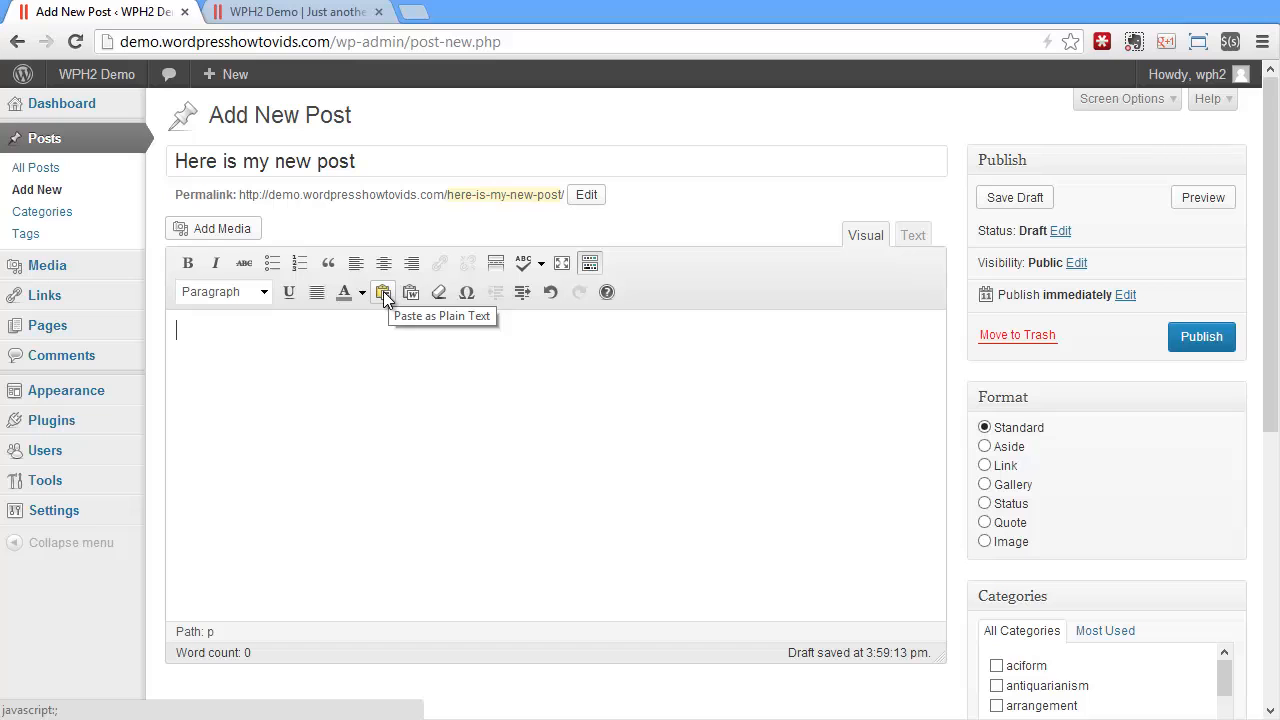
Paste the two copied Lorem ipsum paragraphs as plain text into the body of the new post
click(383, 293)
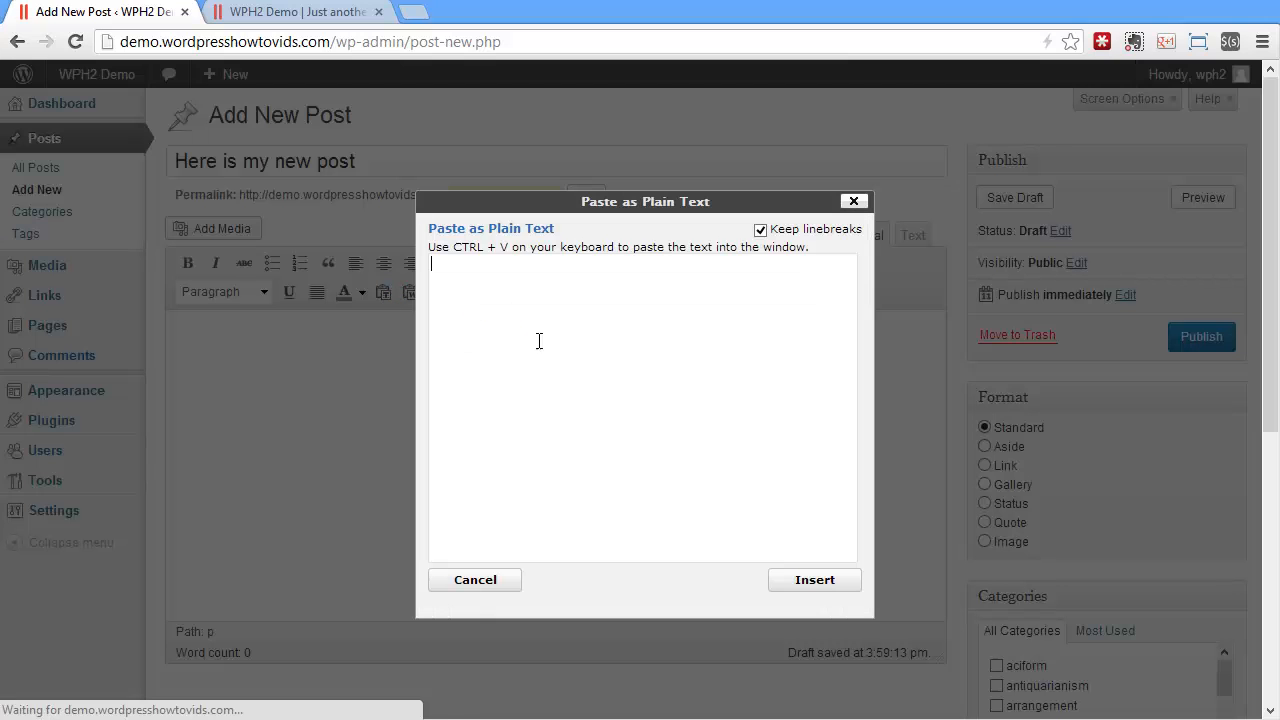
right_click(564, 318)
click(612, 424)
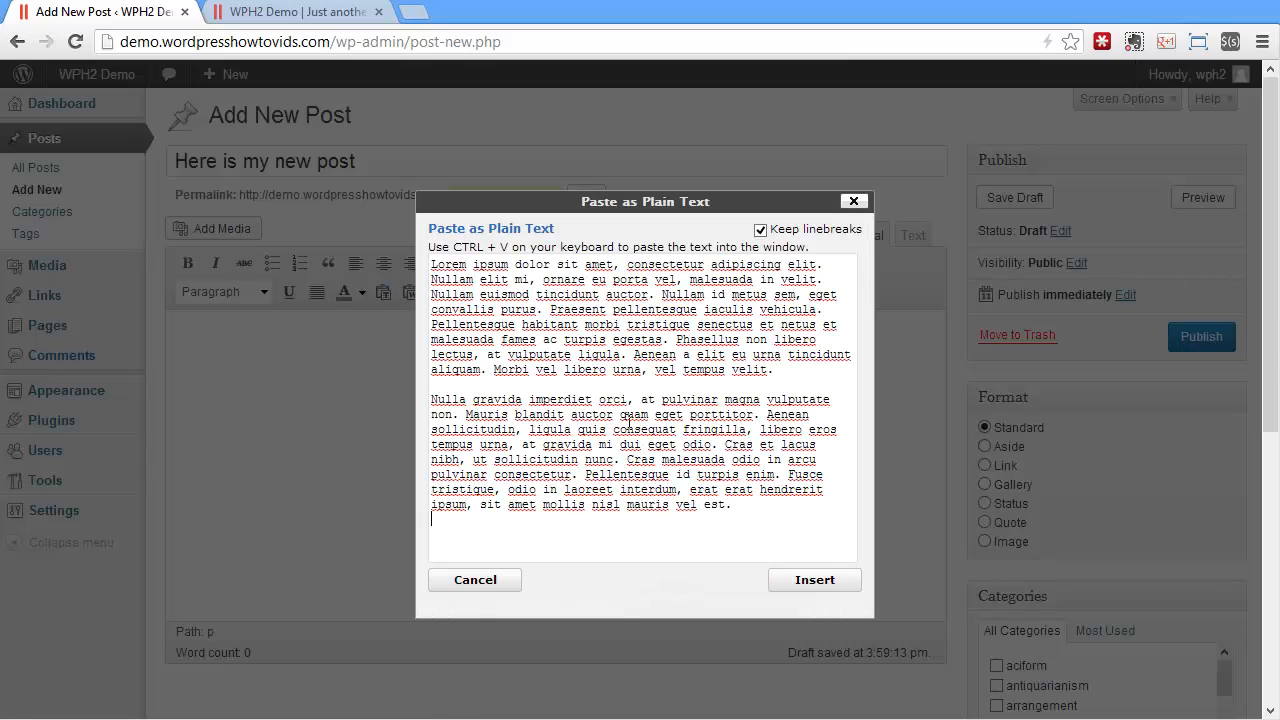
click(814, 580)
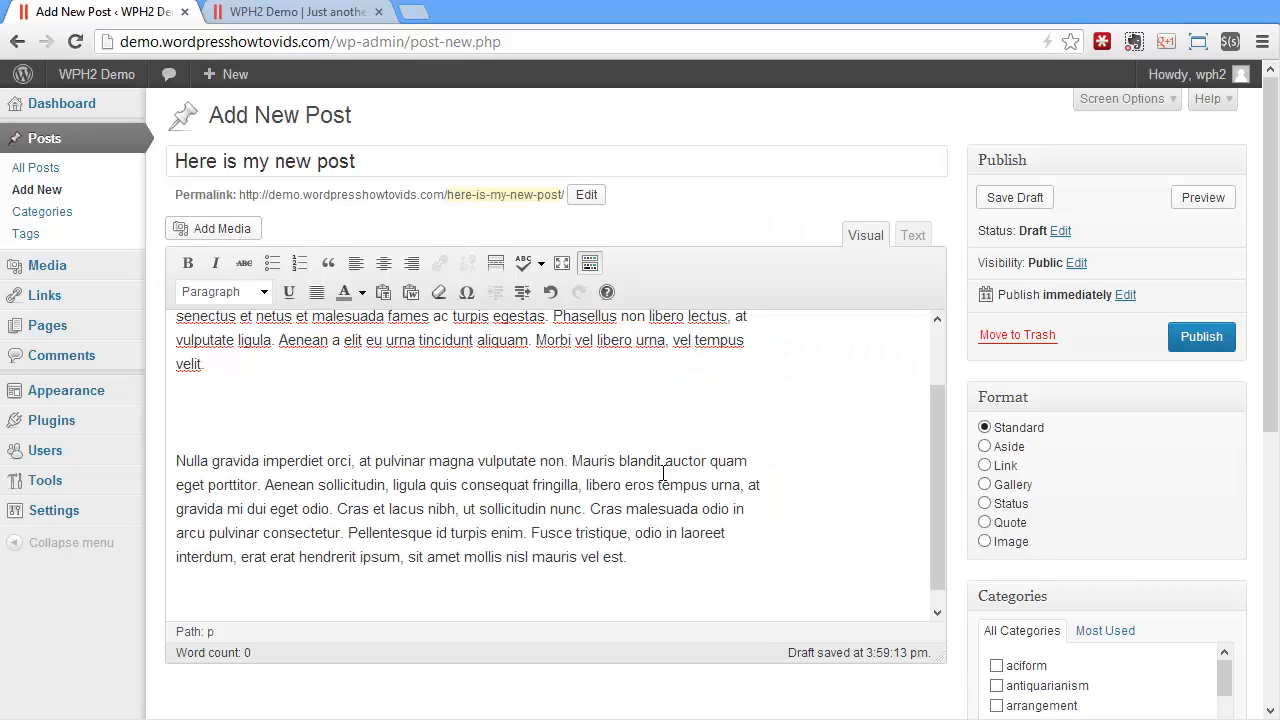
drag(942, 450, 923, 529)
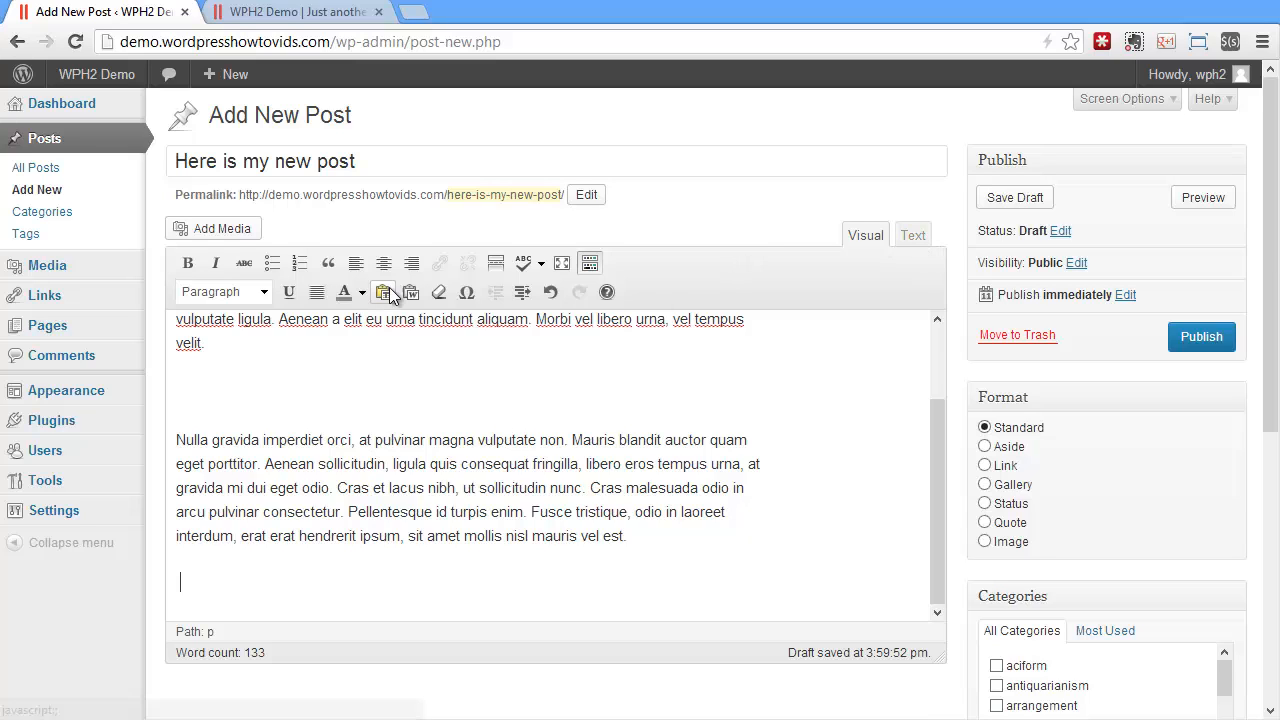
Clear the extra &nbsp; blank lines from the post body in the HTML text view and return to the visual view
click(913, 235)
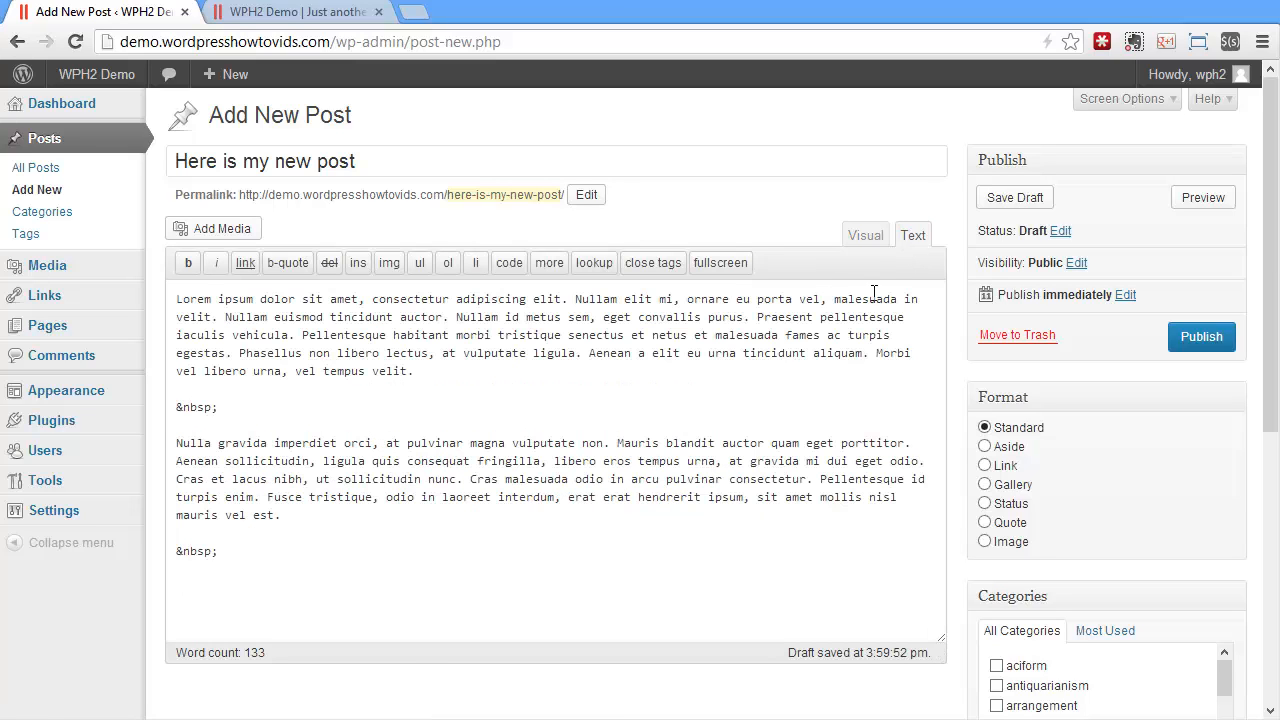
drag(249, 549, 159, 266)
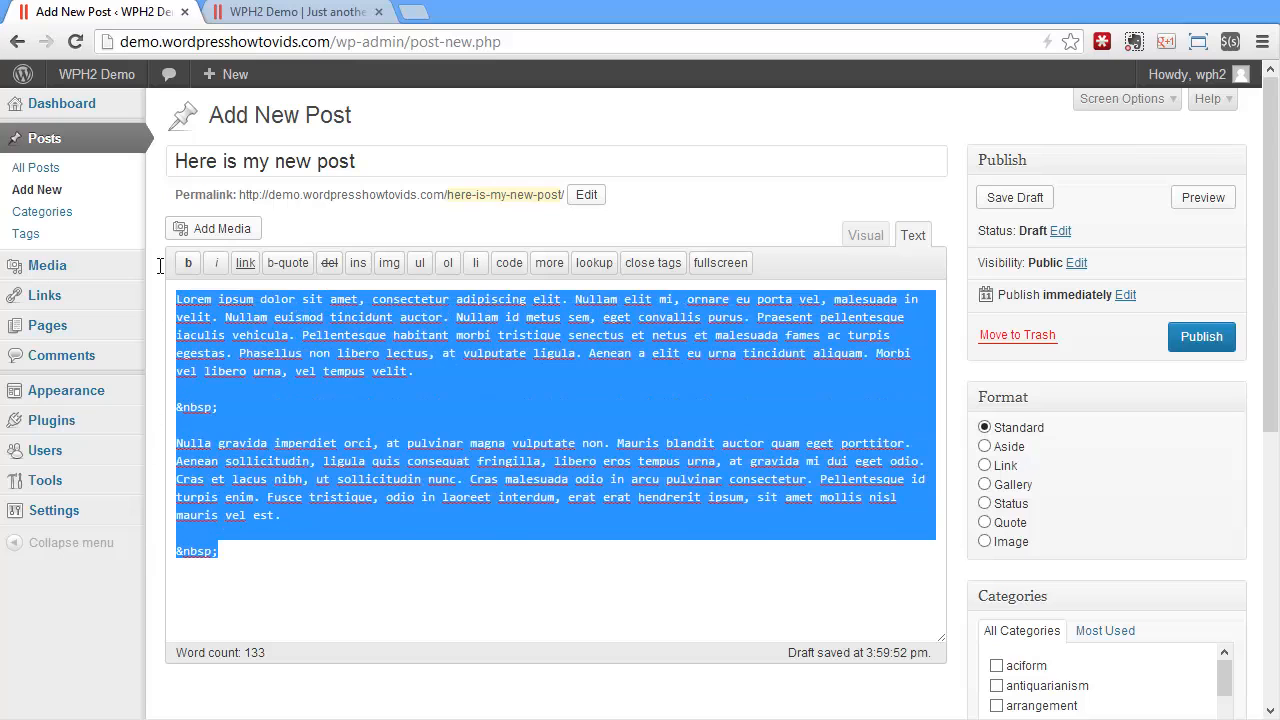
click(628, 297)
click(866, 236)
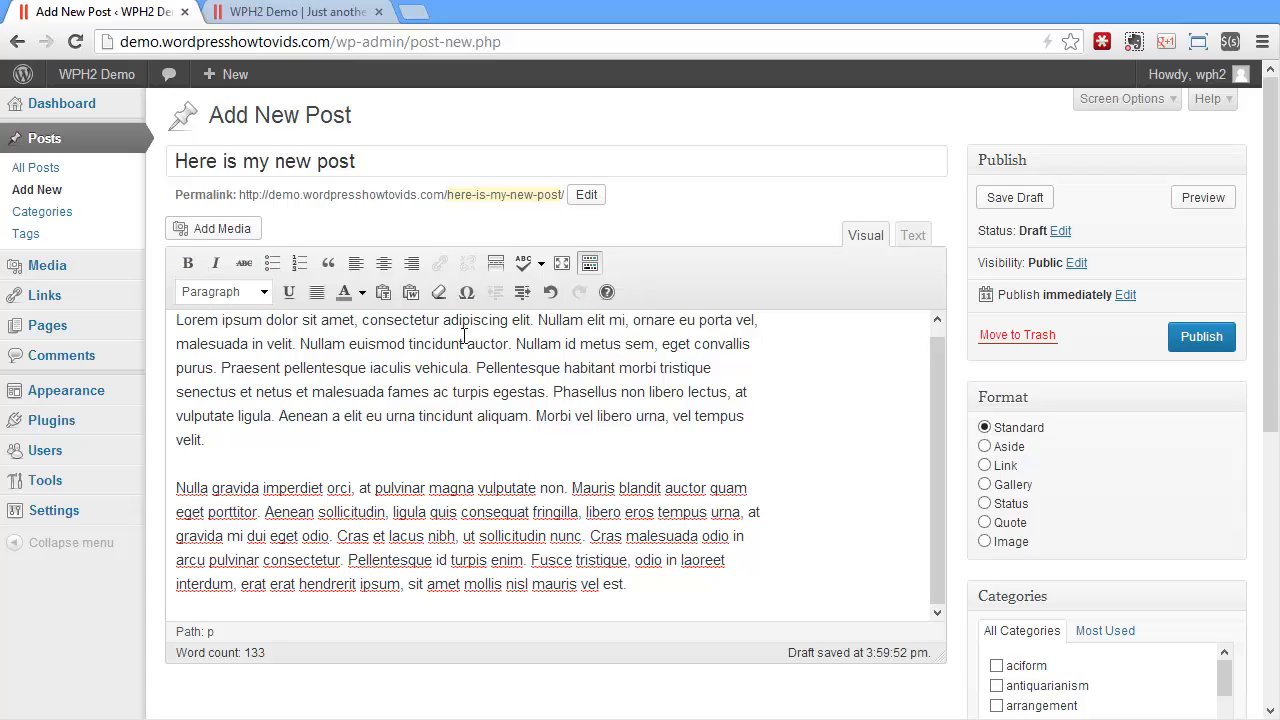
Collapse the editor's second row of formatting tools and save the post as a draft
click(590, 264)
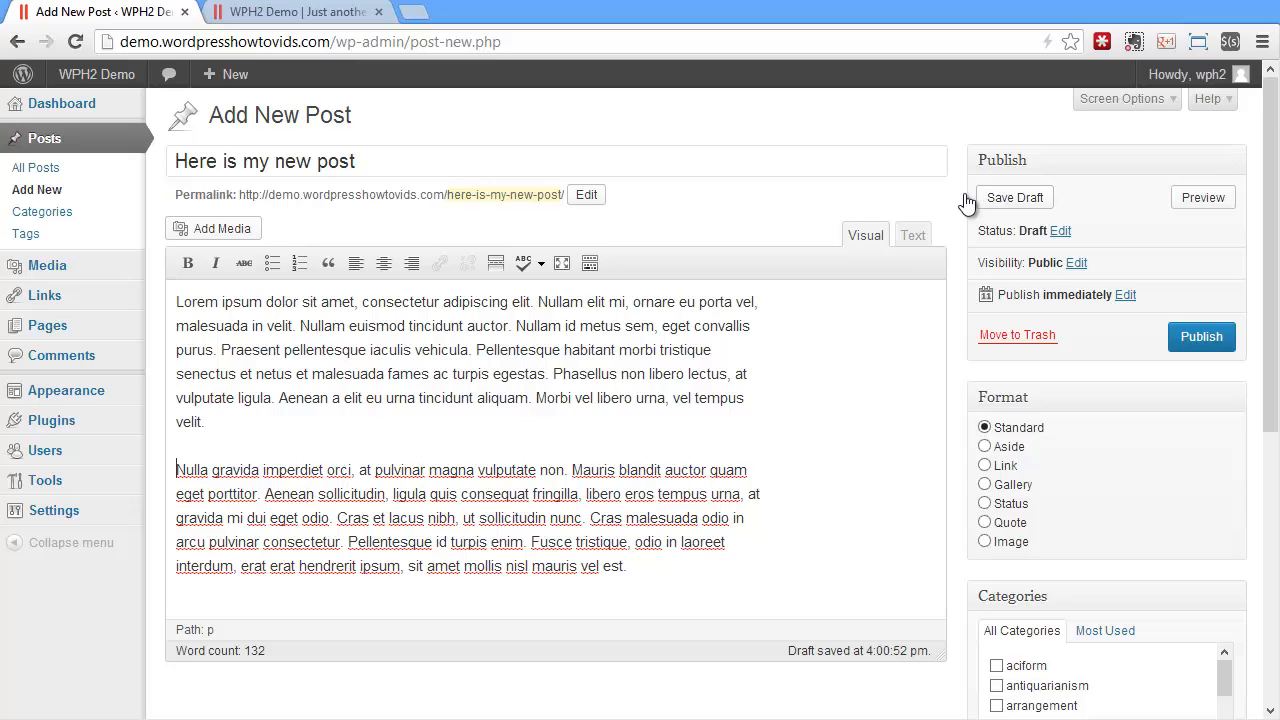
click(1012, 199)
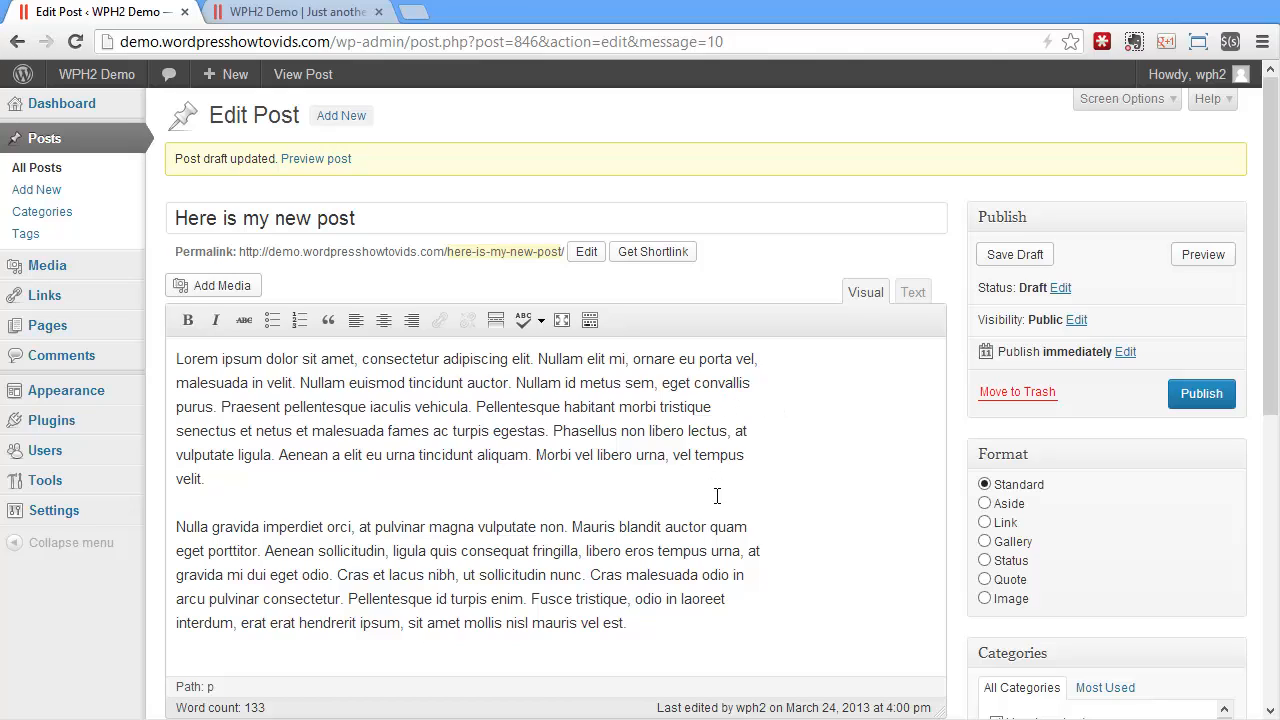
Add the sentence "Edit this type and stuff and thing." to the end of the first paragraph and save the draft
click(378, 213)
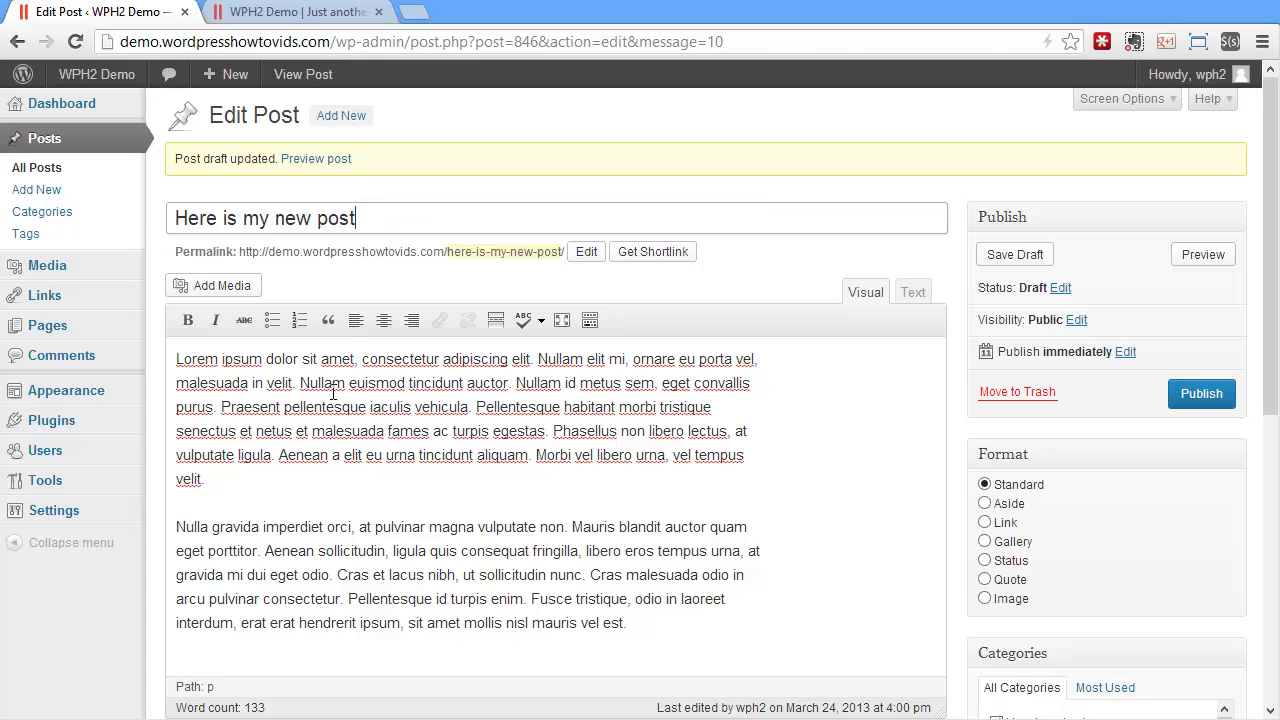
click(245, 472)
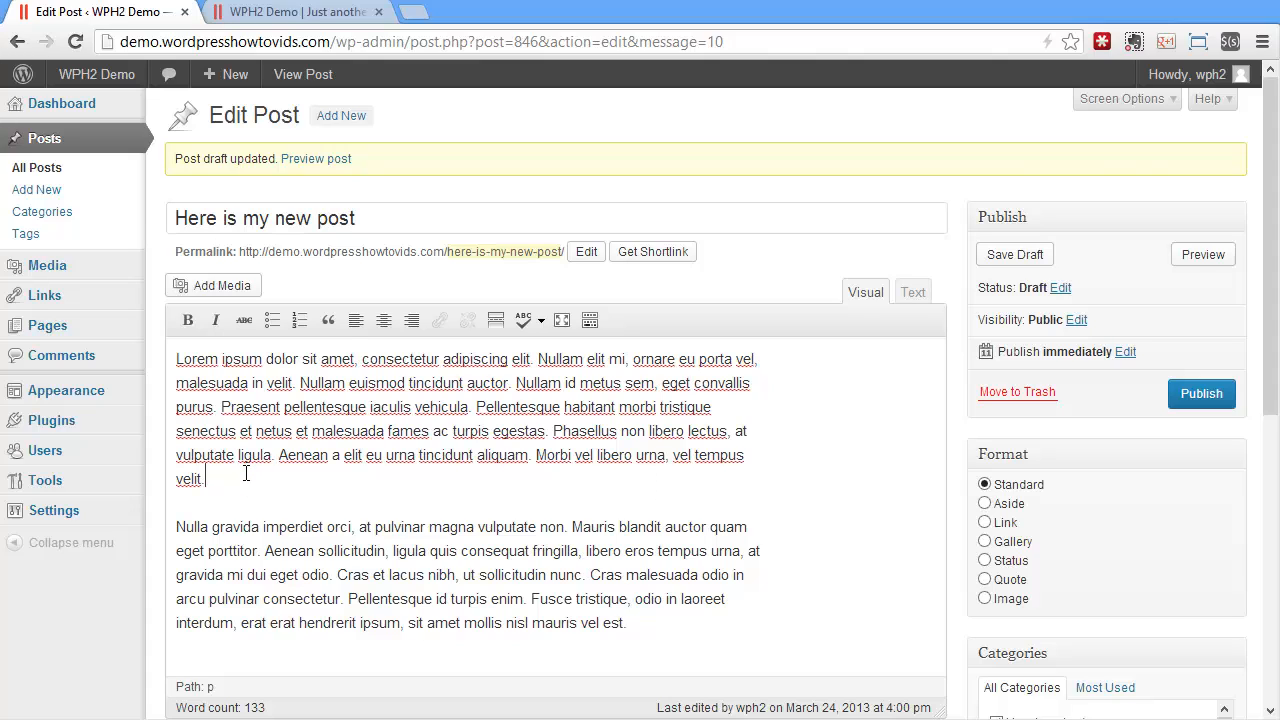
text(Edit this type an)
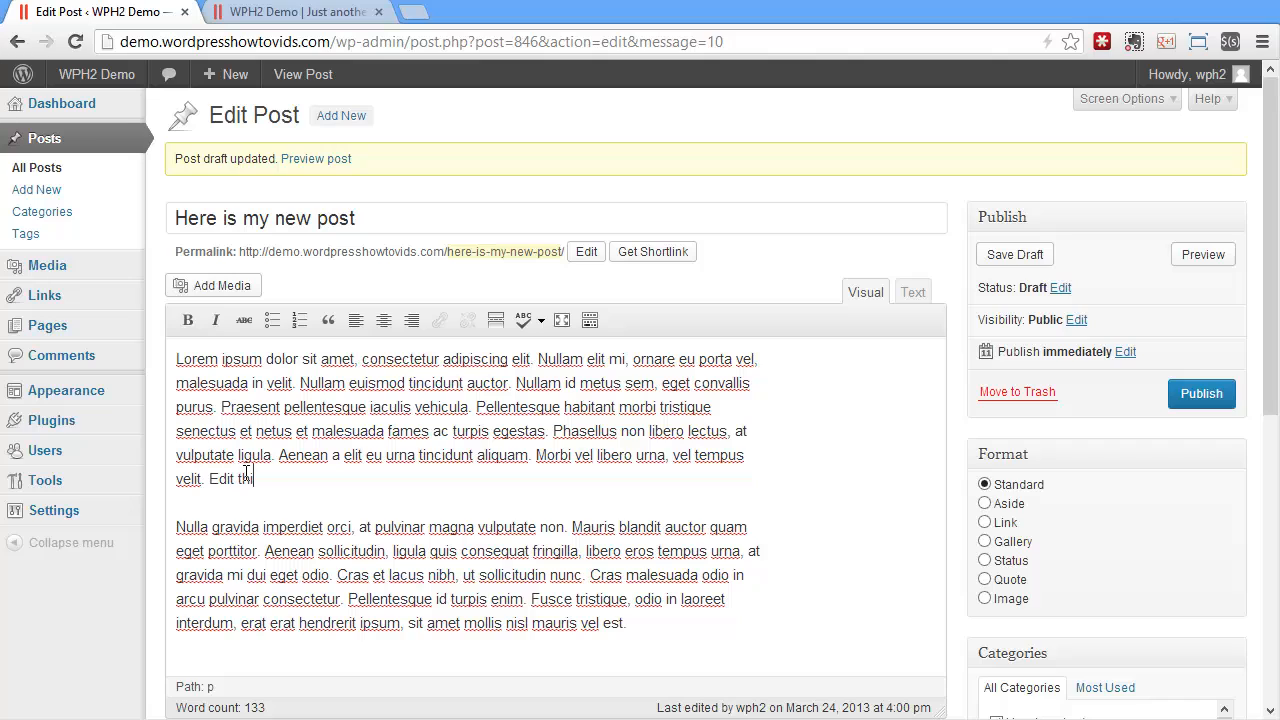
text(d stuff and thing.)
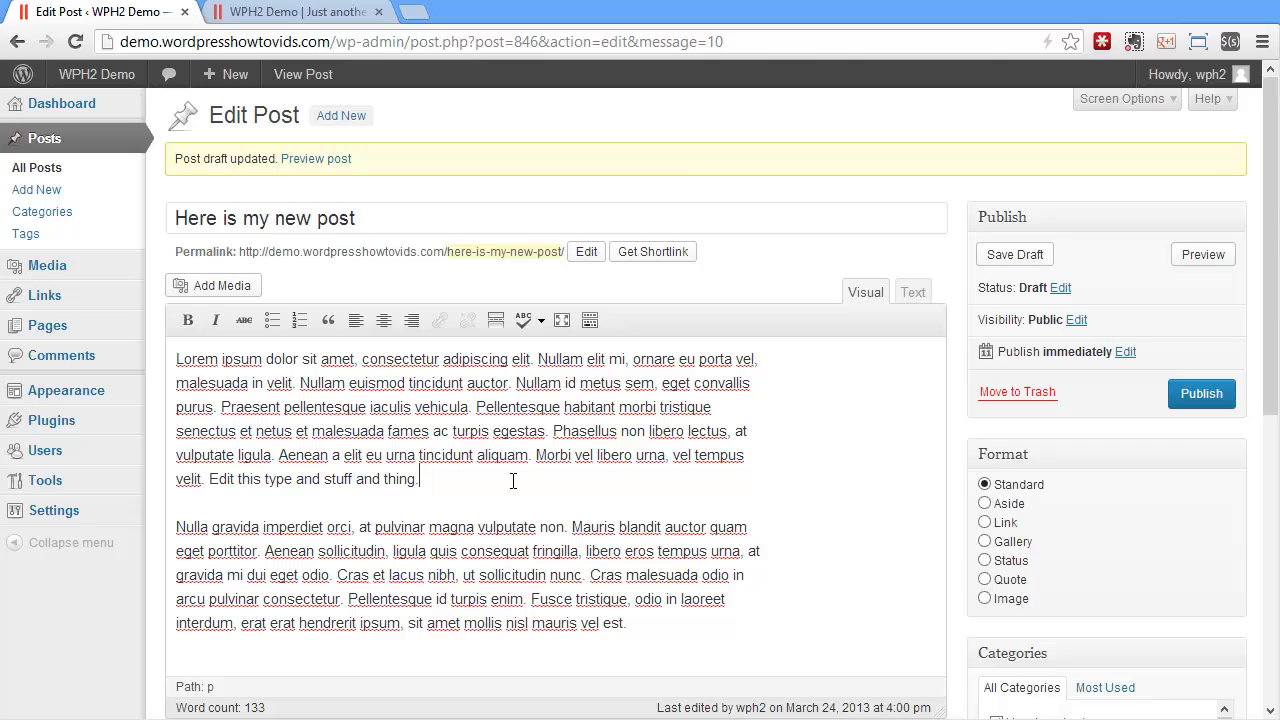
click(1012, 256)
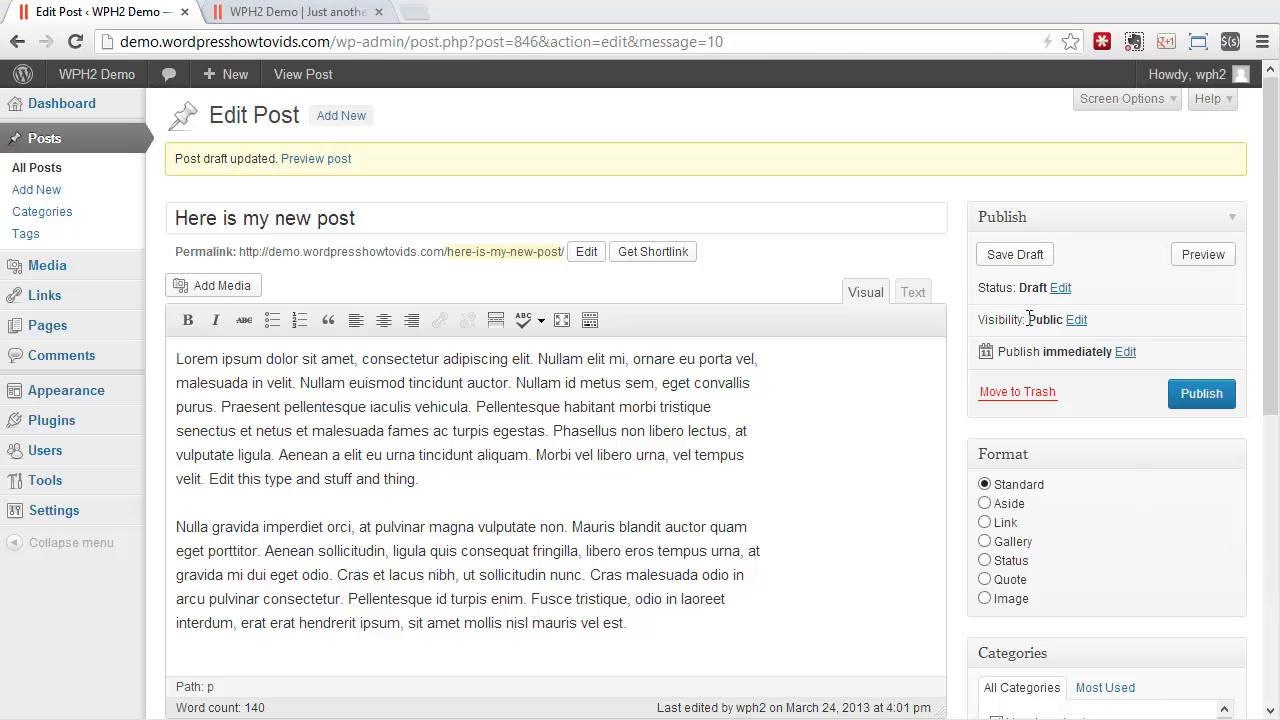
In the HTML text view, paste the copied Lorem ipsum paragraphs three more times below the existing body text
click(921, 290)
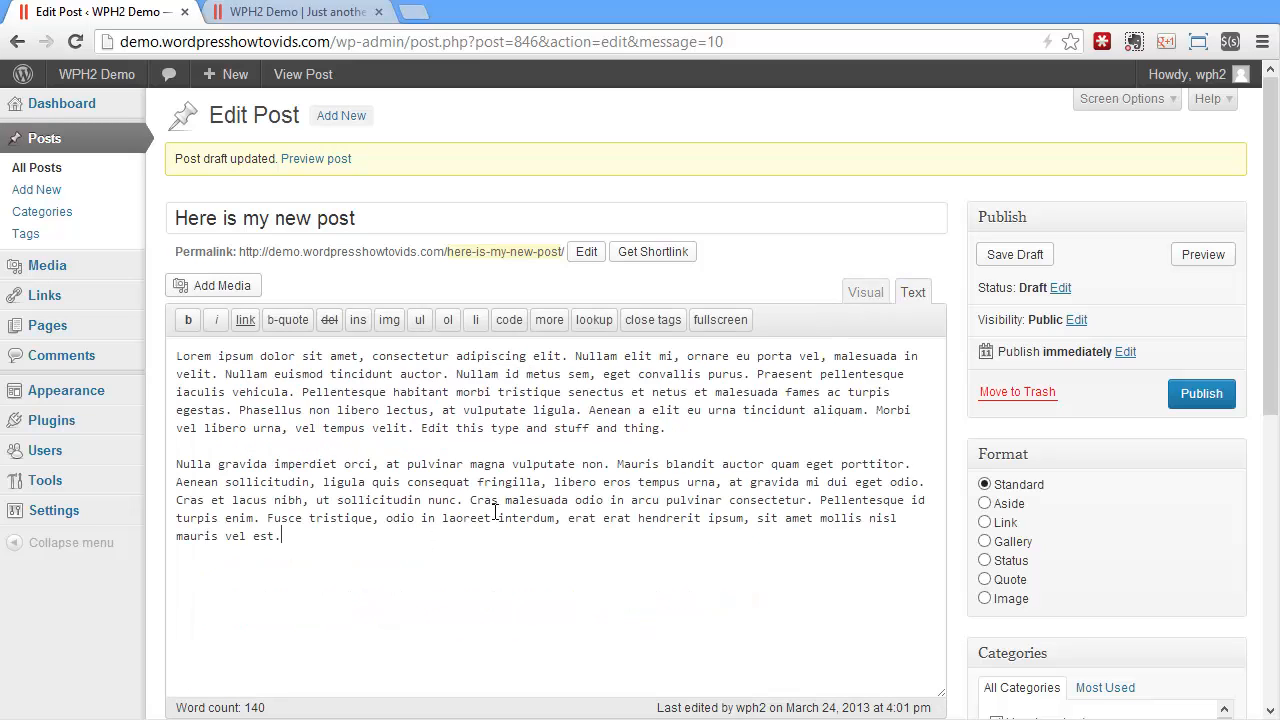
key(Return)
text(Lorem ipsum dolor sit amet, consectetur adipiscing elit. Nullam elit mi, ornare eu porta vel, malesuada in velit. Nullam euismod tincidunt auctor. Nullam id metus sem, eget convallis purus. Praesent pellentesque iaculis vehicula. Pellentesque habitant morbi tristique senectus et netus et malesuada fames ac turpis egestas. Phasellus non libero lectus, at vulputate ligula. Aenean a elit eu urna tincidunt aliquam. Morbi vel libero urna, vel tempus velit.  Nulla gravida imperdiet orci, at pulvinar magna vulputate non. Mauris blandit auctor quam eget porttitor. Aenean sollicitudin, ligula quis consequat fringilla, libero eros tempus urna, at gravida mi dui eget odio. Cras et lacus nibh, ut sollicitudin nunc. Cras malesuada odio in arcu pulvinar consectetur. Pellentesque id turpis enim. Fusce tristique, odio in laoreet interdum, erat erat hendrerit ipsum, sit amet mollis nisl mauris vel est.)
key(Return)
key(Return)
text(Lorem ipsum dolor sit amet, consectetur adipiscing elit. Nullam elit mi, ornare eu porta vel, malesuada in velit. Nullam euismod tincidunt auctor. Nullam id metus sem, eget convallis purus. Praesent pellentesque iaculis vehicula. Pellentesque habitant morbi tristique senectus et netus et malesuada fames ac turpis egestas. Phasellus non libero lectus, at vulputate ligula. Aenean a elit eu urna tincidunt aliquam. Morbi vel libero urna, vel tempus velit.  Nulla gravida imperdiet orci, at pulvinar magna vulputate non. Mauris blandit auctor quam eget porttitor. Aenean sollicitudin, ligula quis consequat fringilla, libero eros tempus urna, at gravida mi dui eget odio. Cras et lacus nibh, ut sollicitudin nunc. Cras malesuada odio in arcu pulvinar consectetur. Pellentesque id turpis enim. Fusce tristique, odio in laoreet interdum, erat erat hendrerit ipsum, sit amet mollis nisl mauris vel est.)
key(Return)
key(Return)
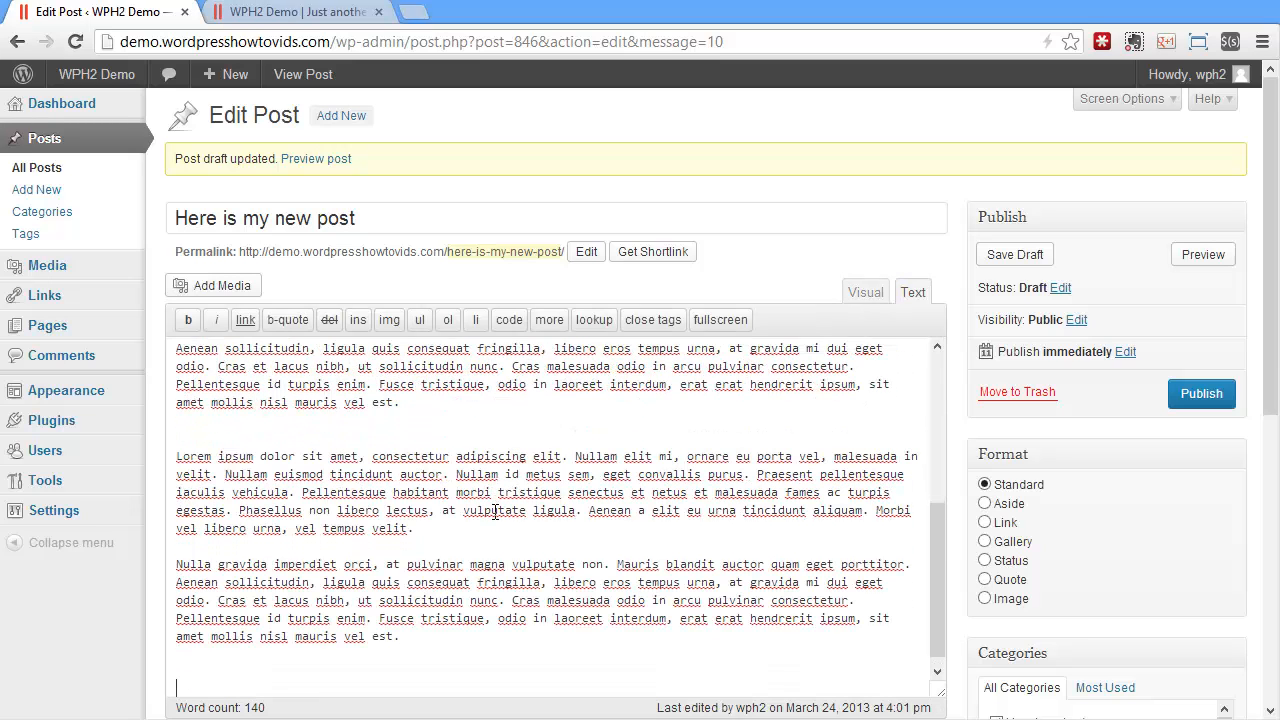
text(Lorem ipsum dolor sit amet, consectetur adipiscing elit. Nullam elit mi, ornare eu porta vel, malesuada in velit. Nullam euismod tincidunt auctor. Nullam id metus sem, eget convallis purus. Praesent pellentesque iaculis vehicula. Pellentesque habitant morbi tristique senectus et netus et malesuada fames ac turpis egestas. Phasellus non libero lectus, at vulputate ligula. Aenean a elit eu urna tincidunt aliquam. Morbi vel libero urna, vel tempus velit.  Nulla gravida imperdiet orci, at pulvinar magna vulputate non. Mauris blandit auctor quam eget porttitor. Aenean sollicitudin, ligula quis consequat fringilla, libero eros tempus urna, at gravida mi dui eget odio. Cras et lacus nibh, ut sollicitudin nunc. Cras malesuada odio in arcu pulvinar consectetur. Pellentesque id turpis enim. Fusce tristique, odio in laoreet interdum, erat erat hendrerit ipsum, sit amet mollis nisl mauris vel est.)
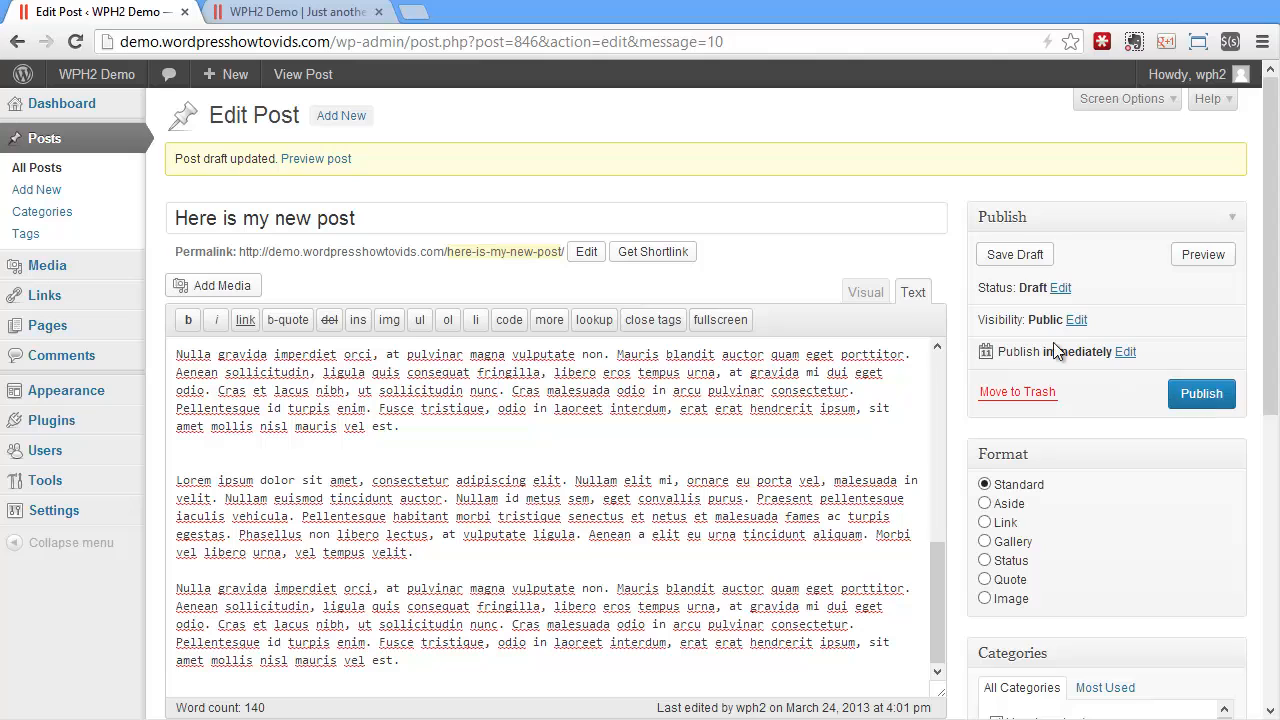
Compare how the post's paragraphs appear in the visual view and in the HTML text view
click(866, 292)
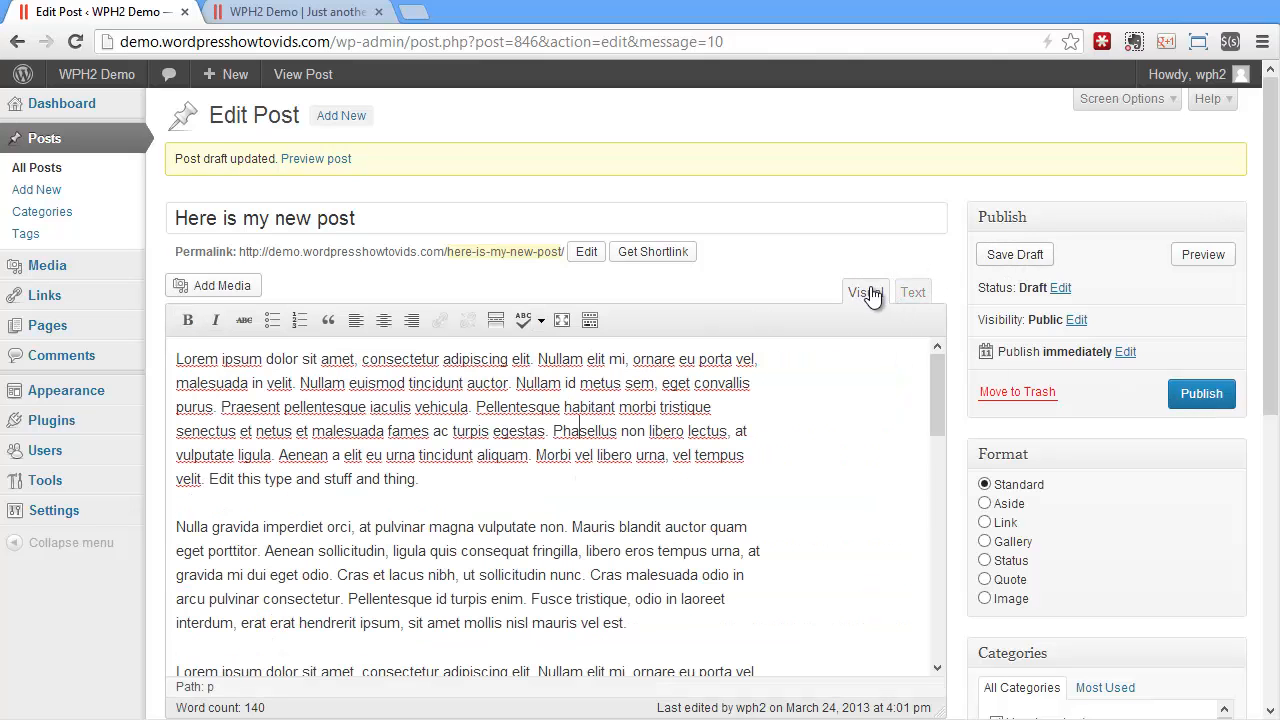
click(581, 420)
click(918, 292)
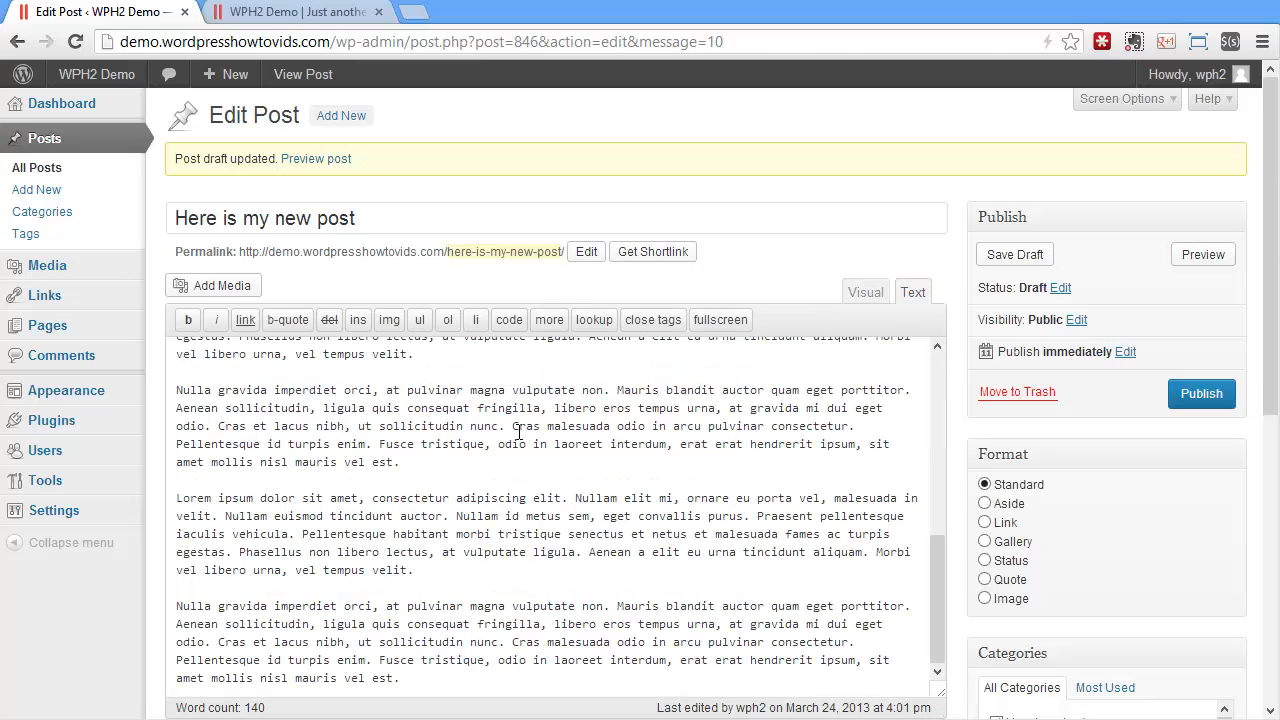
scroll(395, 470, up, 4)
scroll(395, 470, up, 1)
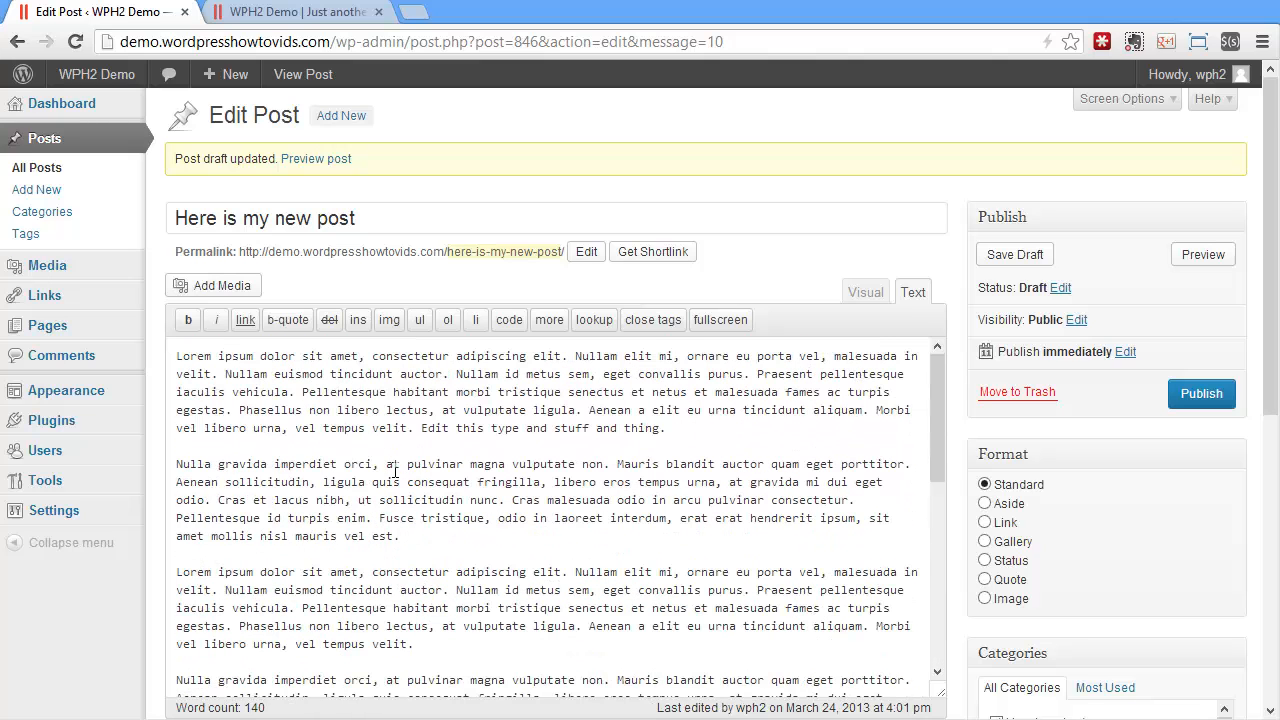
click(864, 293)
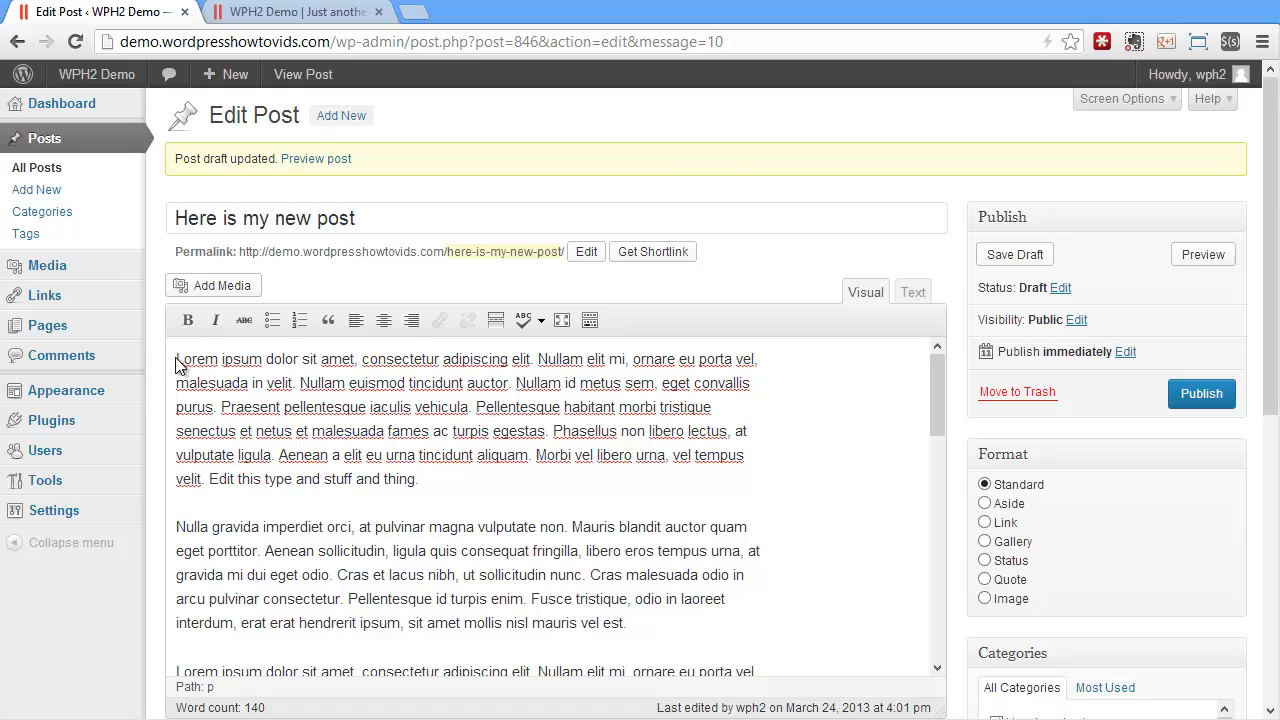
Make the opening words "Lorem ipsum dolor sit amet, consectetur adipiscing elit" bold and italicize the first paragraph from "Aenean a elit" to its end
drag(177, 358, 531, 363)
click(187, 320)
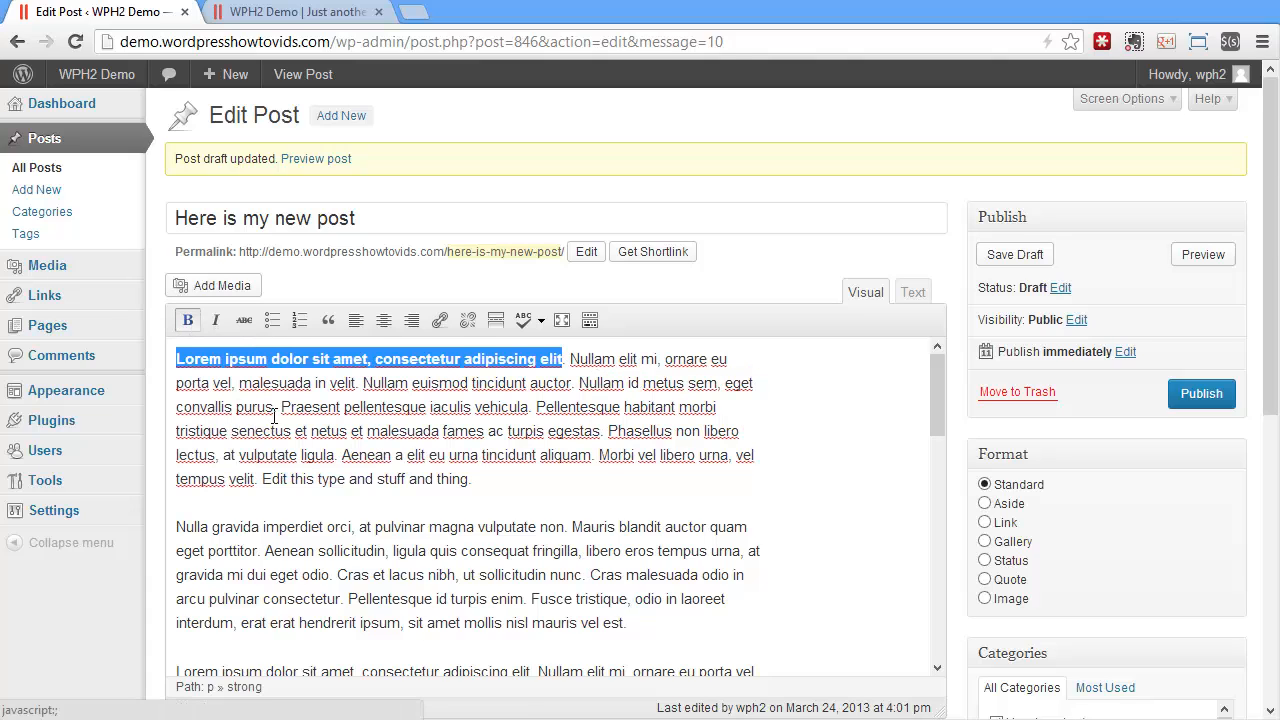
click(557, 431)
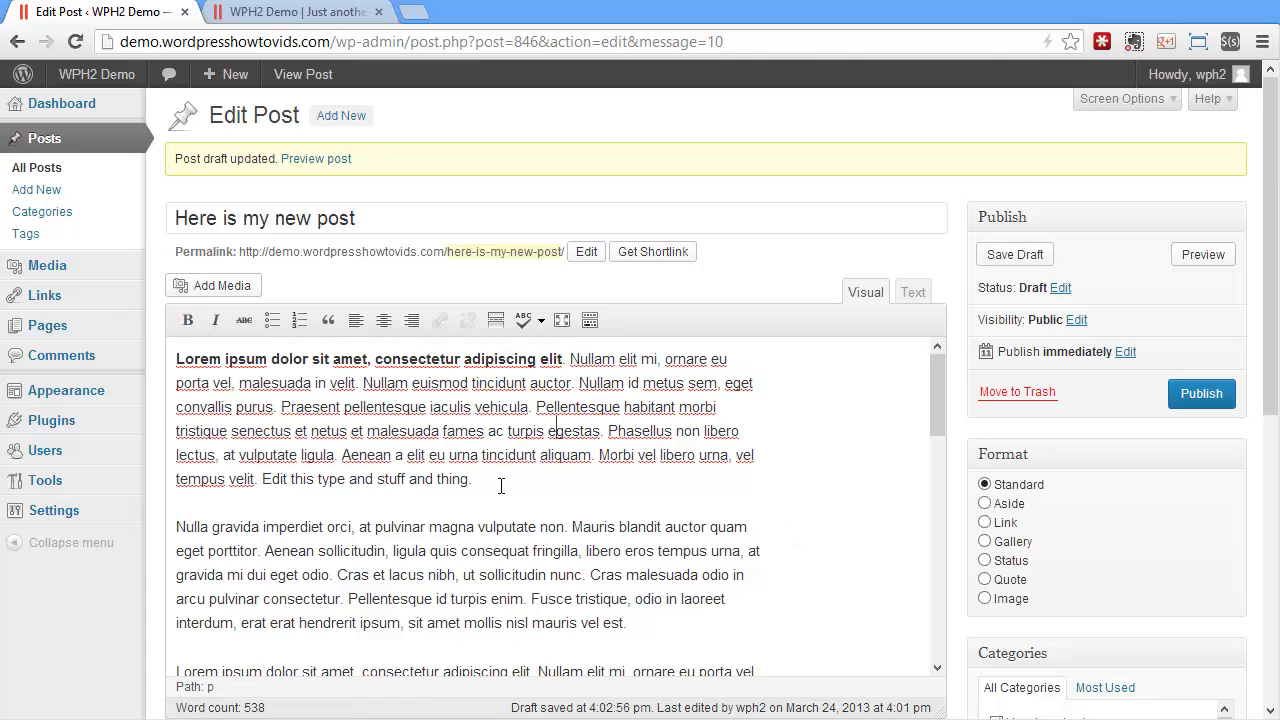
drag(500, 485, 341, 455)
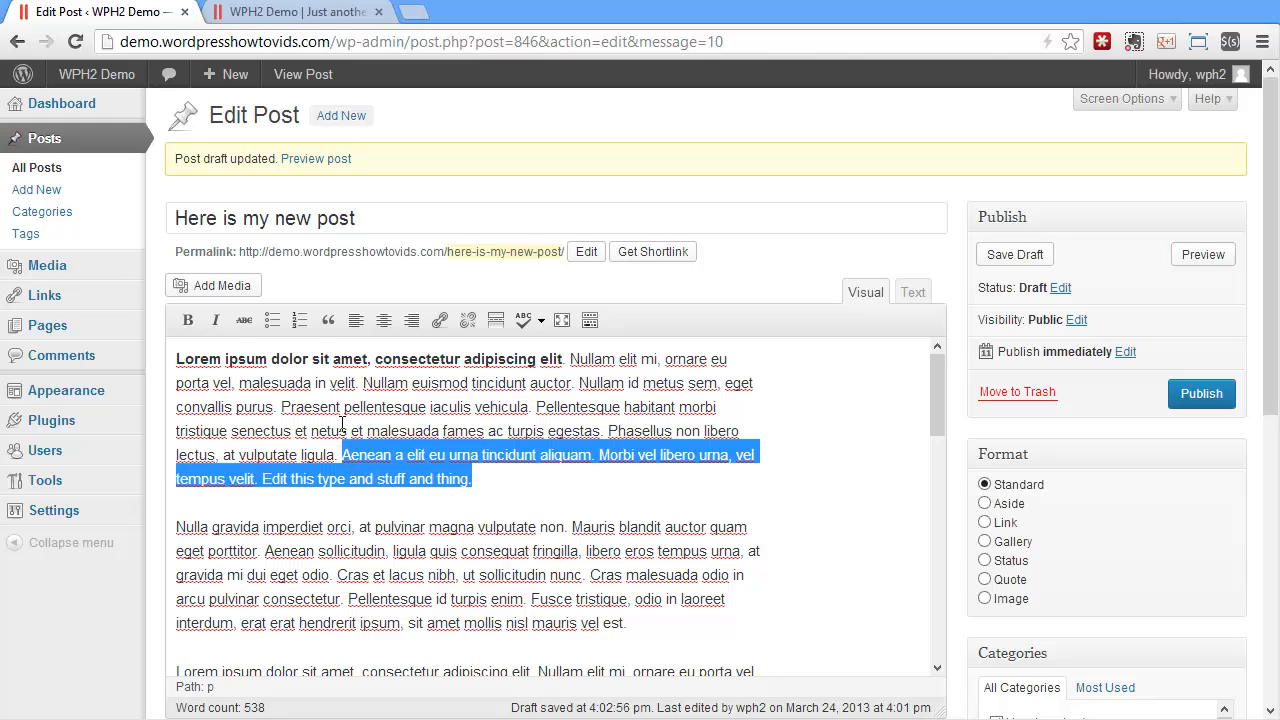
click(215, 320)
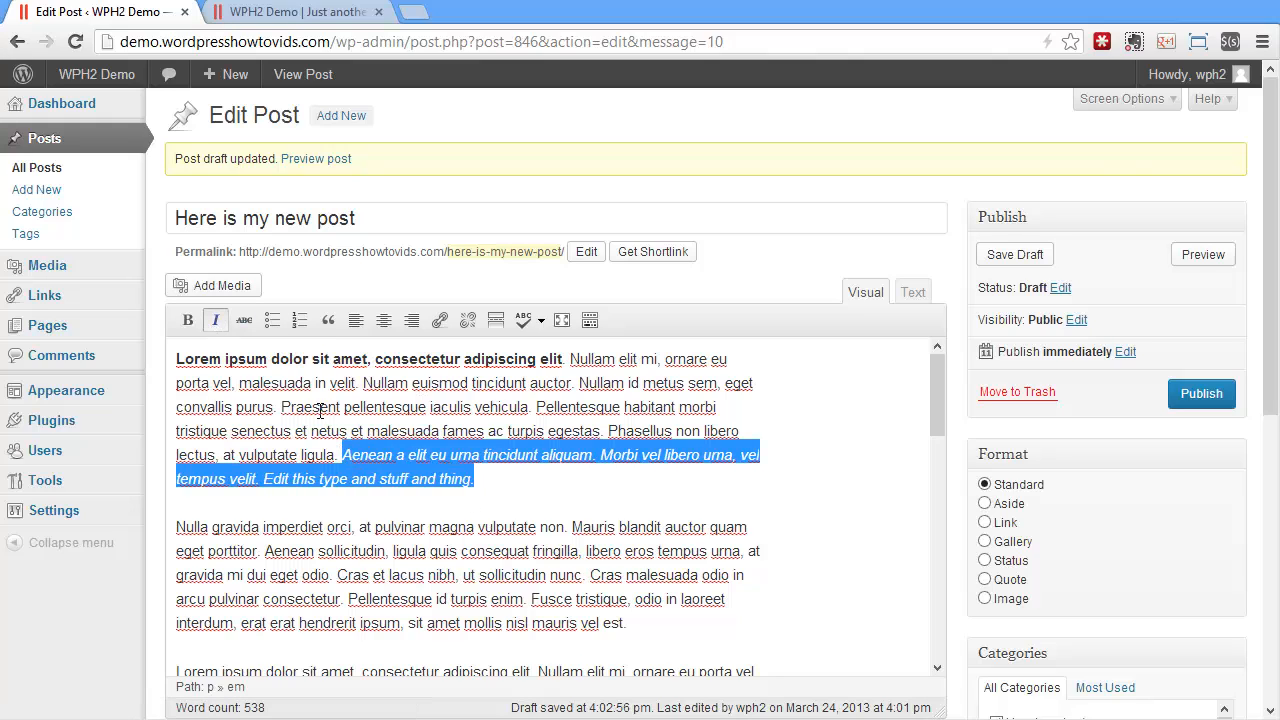
Strike through "Praesent pellentesque iaculis vehicula" in the first paragraph and check the formatting tags in the HTML text view
drag(282, 407, 528, 407)
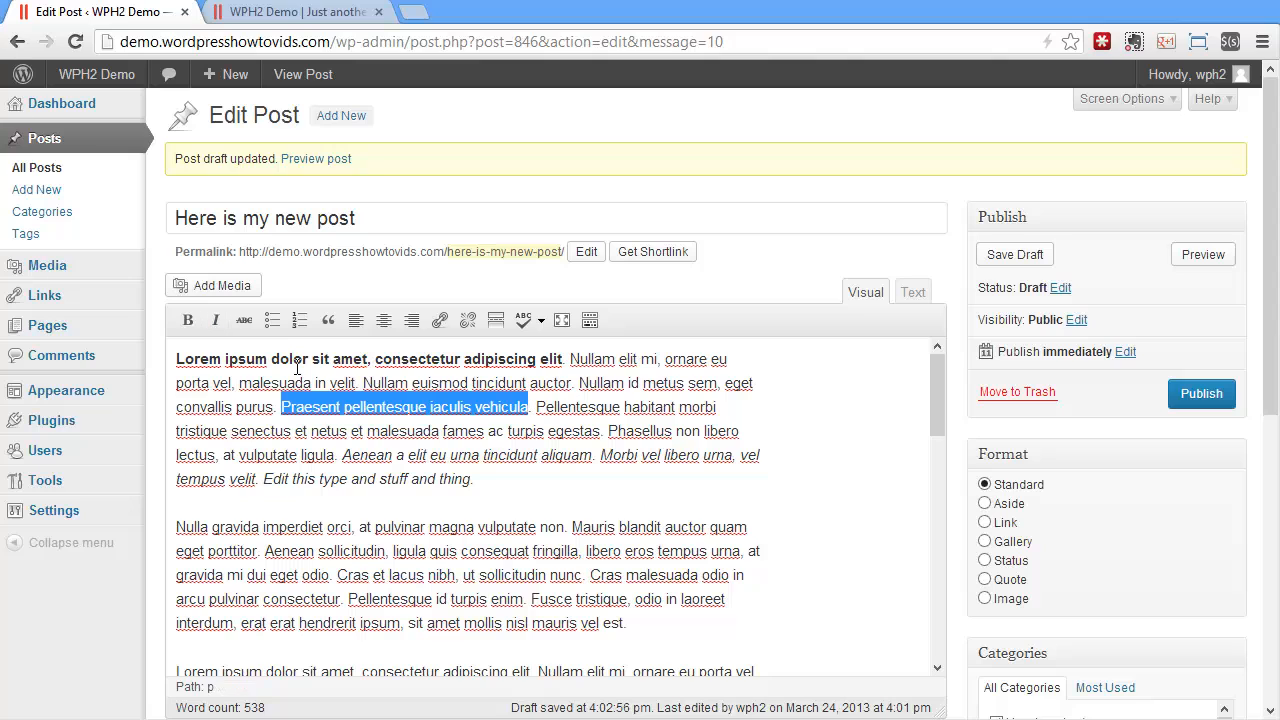
click(242, 327)
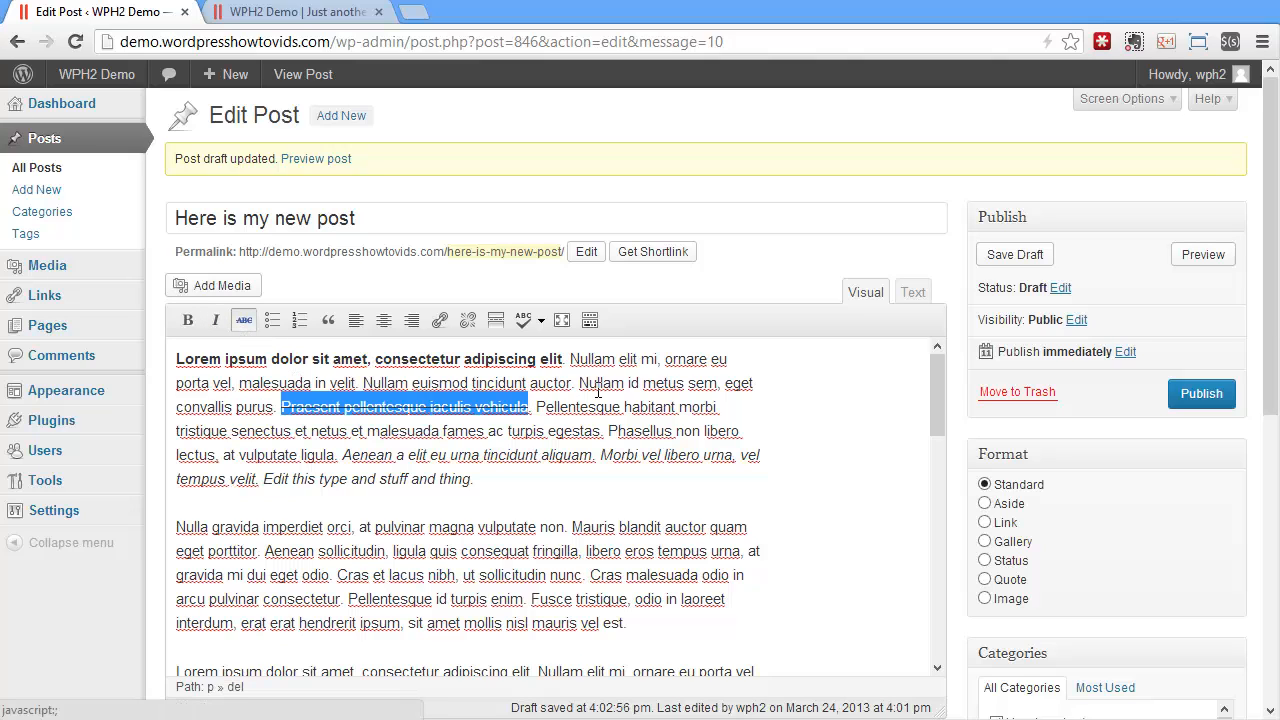
click(913, 292)
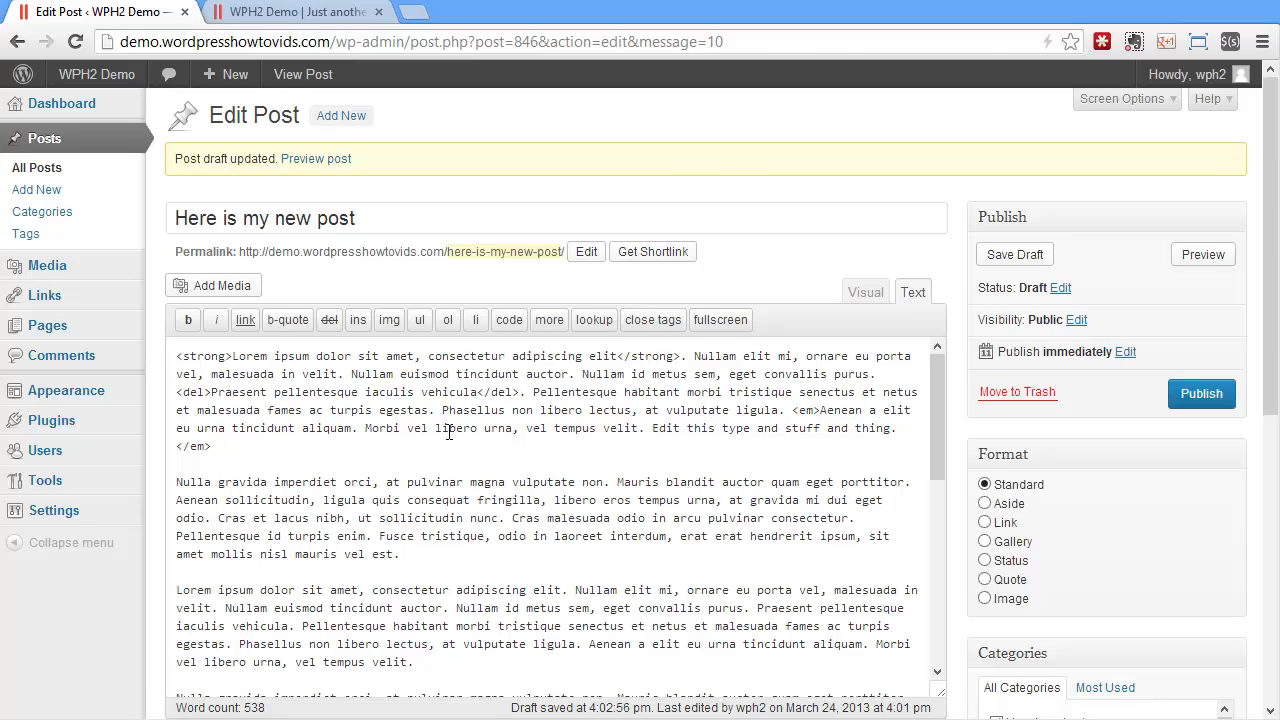
click(866, 296)
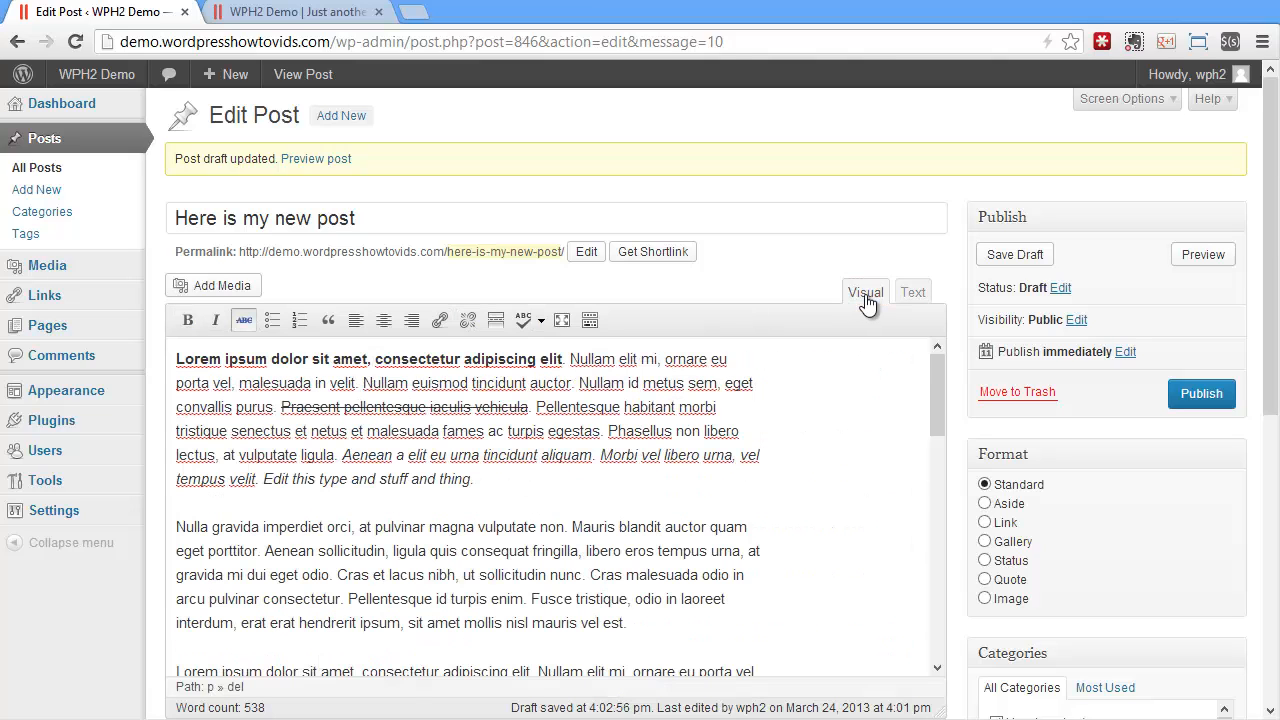
click(478, 482)
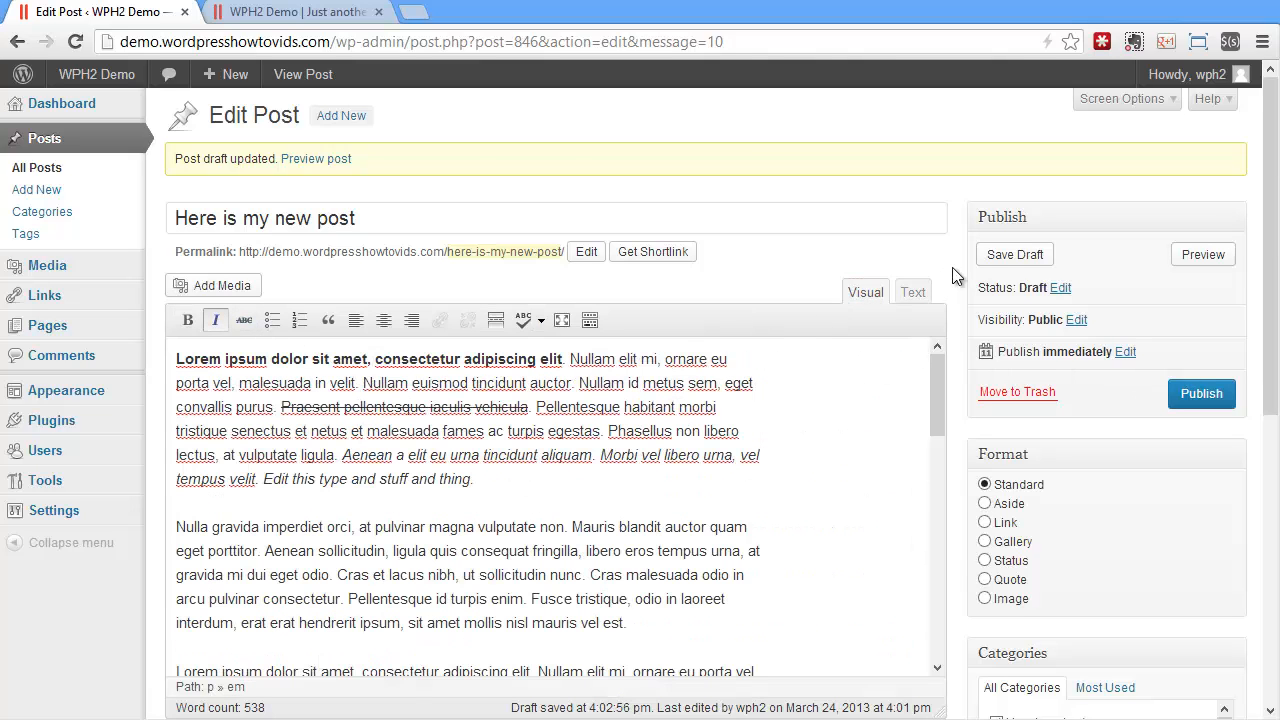
Save the draft and inspect the post's preview in a new browser tab, replacing the old site tab
click(1001, 262)
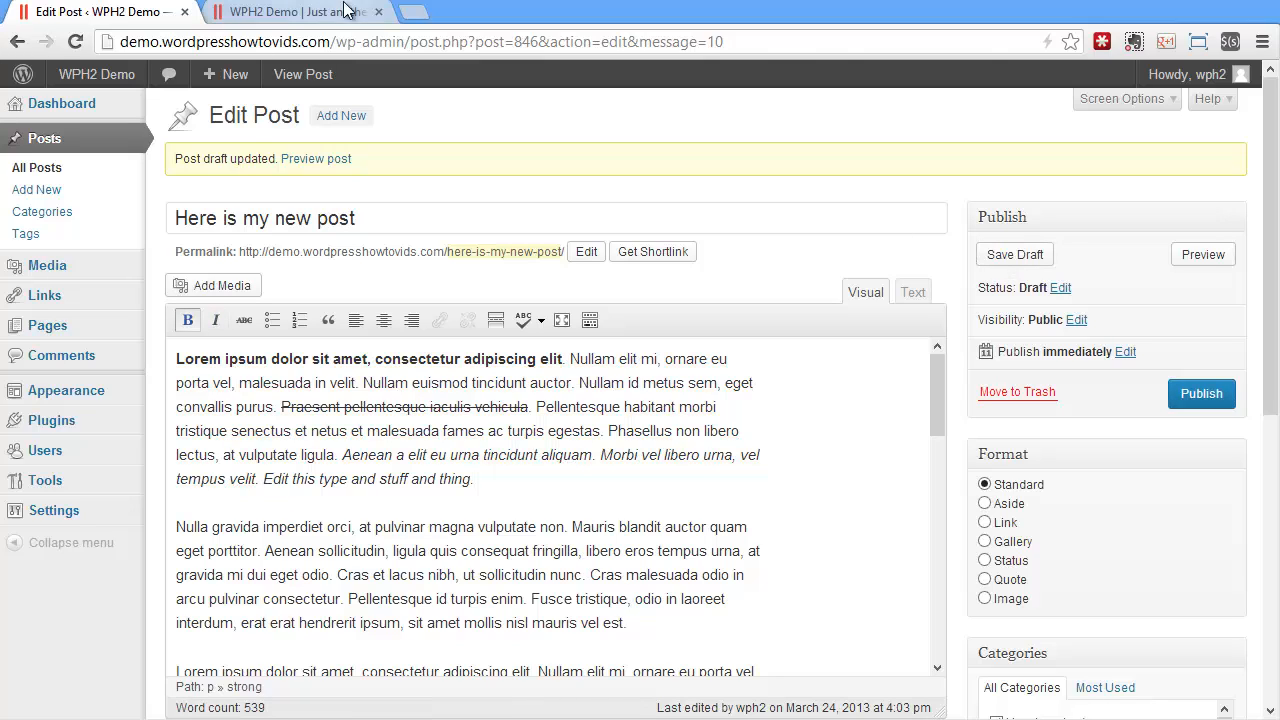
click(379, 12)
right_click(1199, 262)
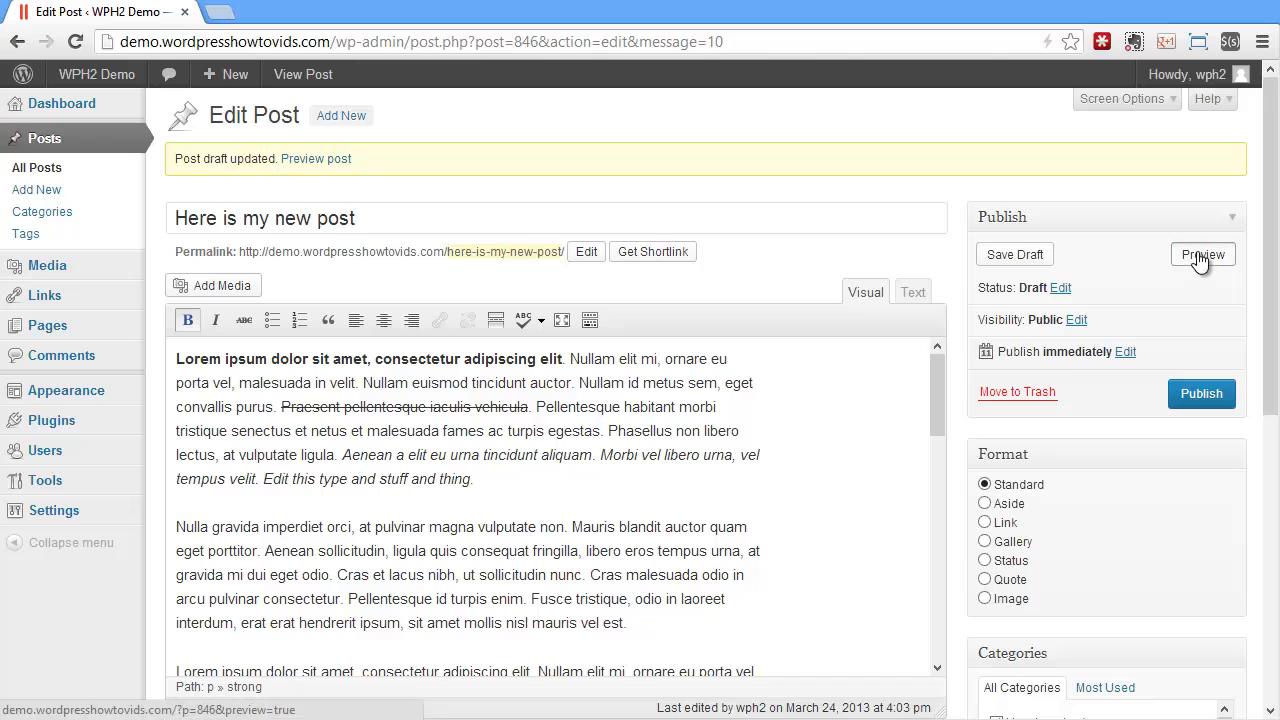
click(1246, 266)
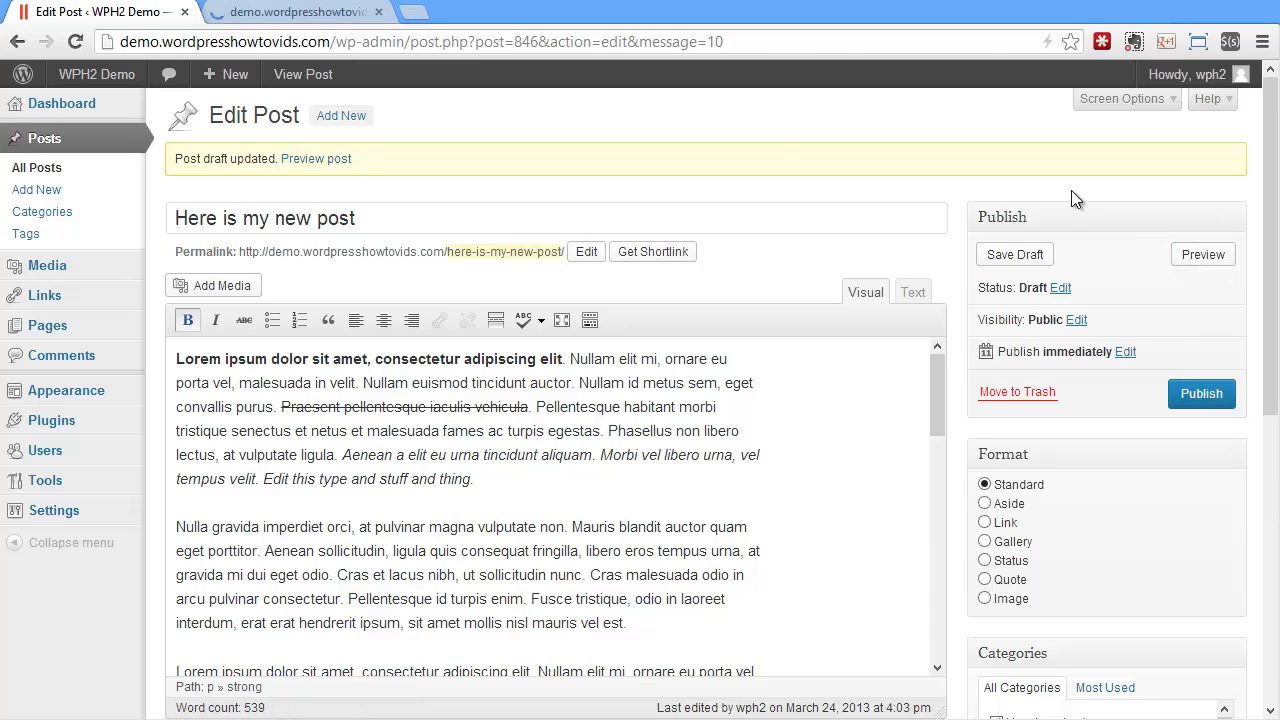
click(300, 12)
scroll(904, 438, down, 5)
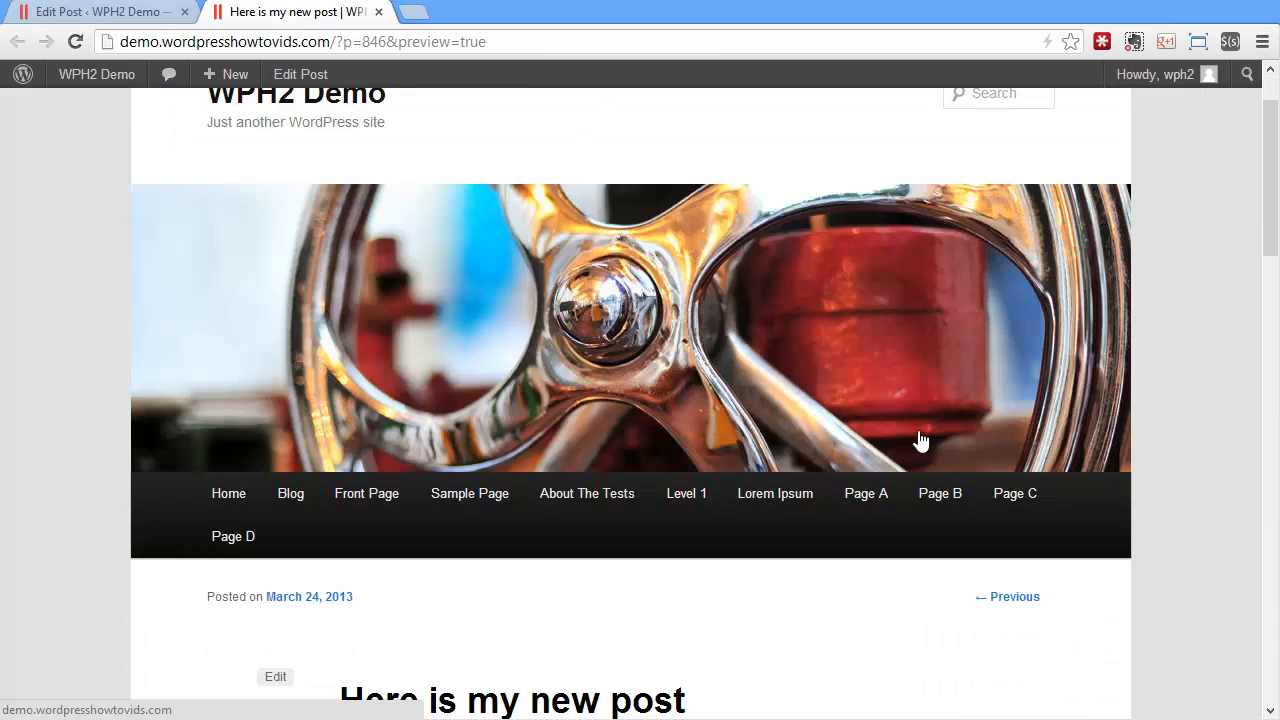
scroll(920, 440, down, 1)
scroll(918, 440, down, 1)
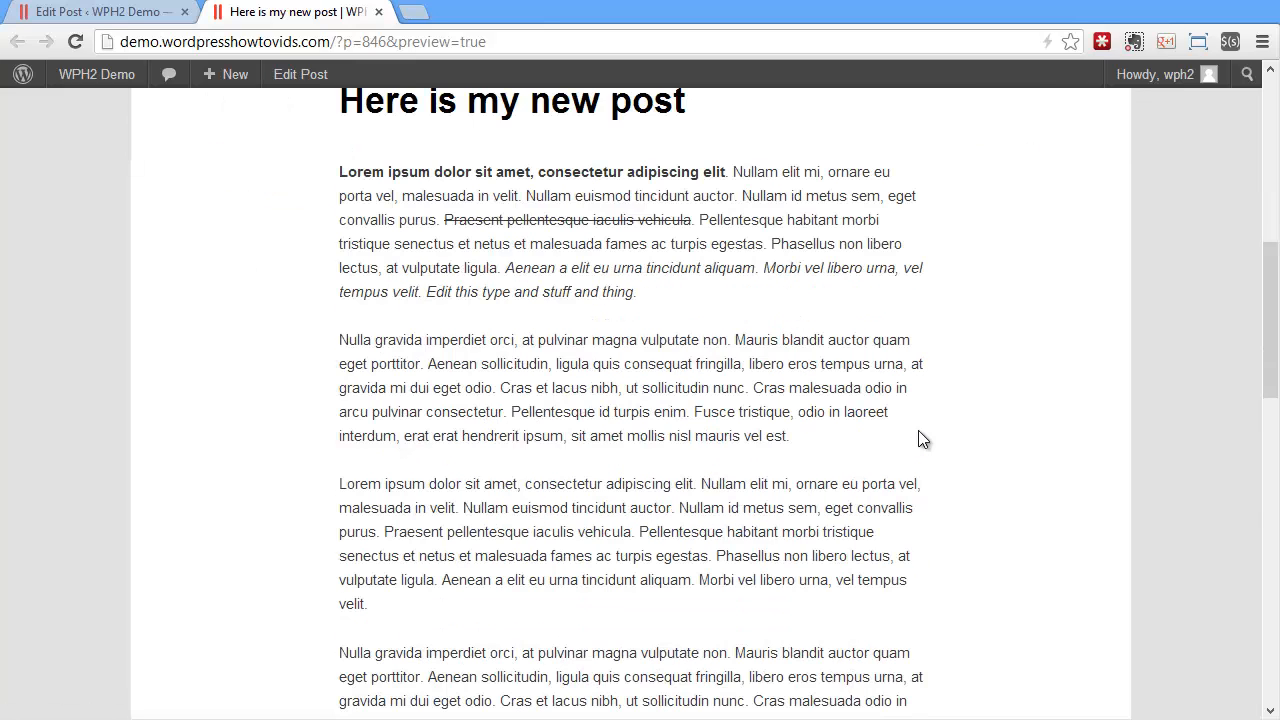
Turn the second paragraph into a bulleted list split before "Mauris", "Aenean", "libero" and "dui", returning the text from "dui eget odio" to a plain paragraph
scroll(918, 440, up, 1)
scroll(918, 440, down, 1)
click(135, 14)
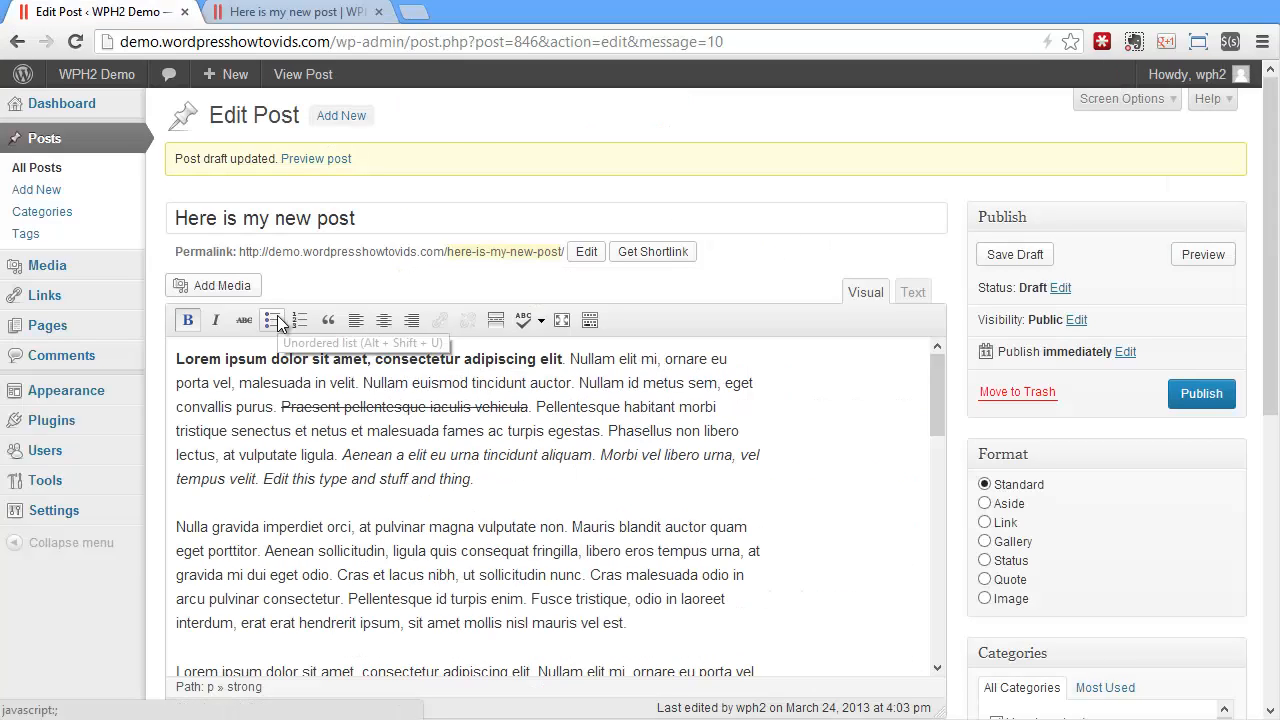
click(177, 527)
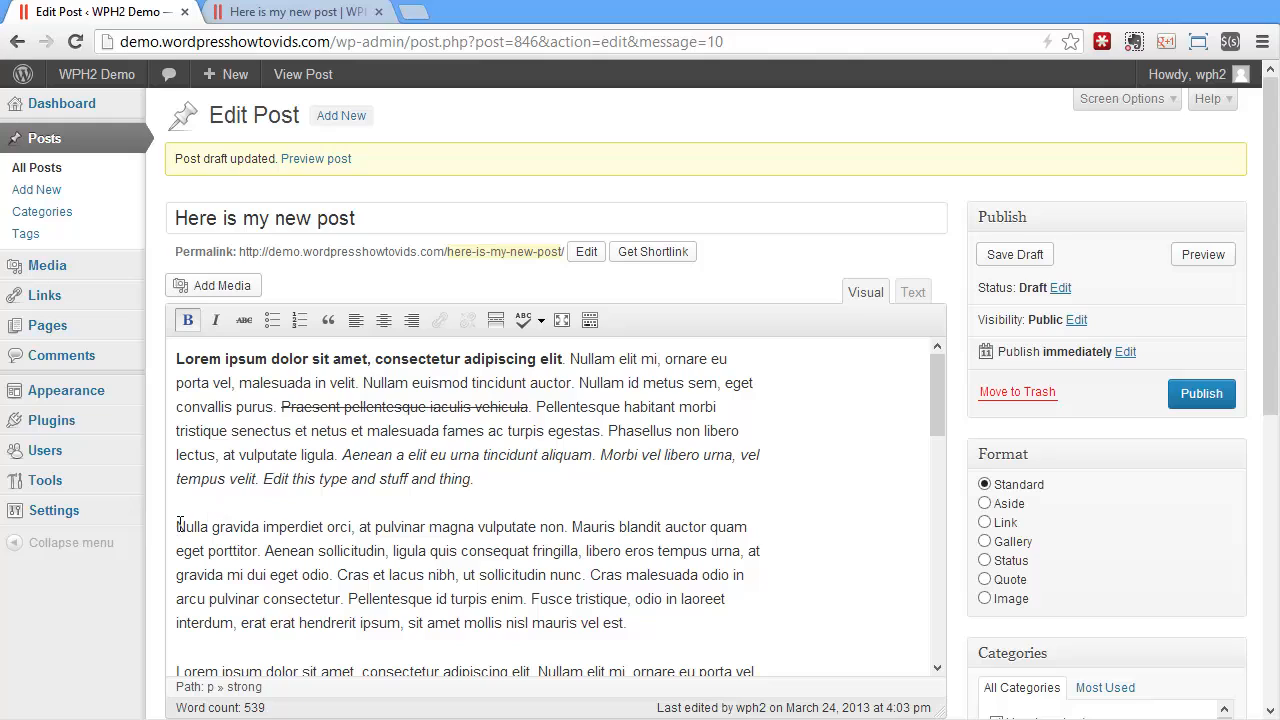
click(273, 322)
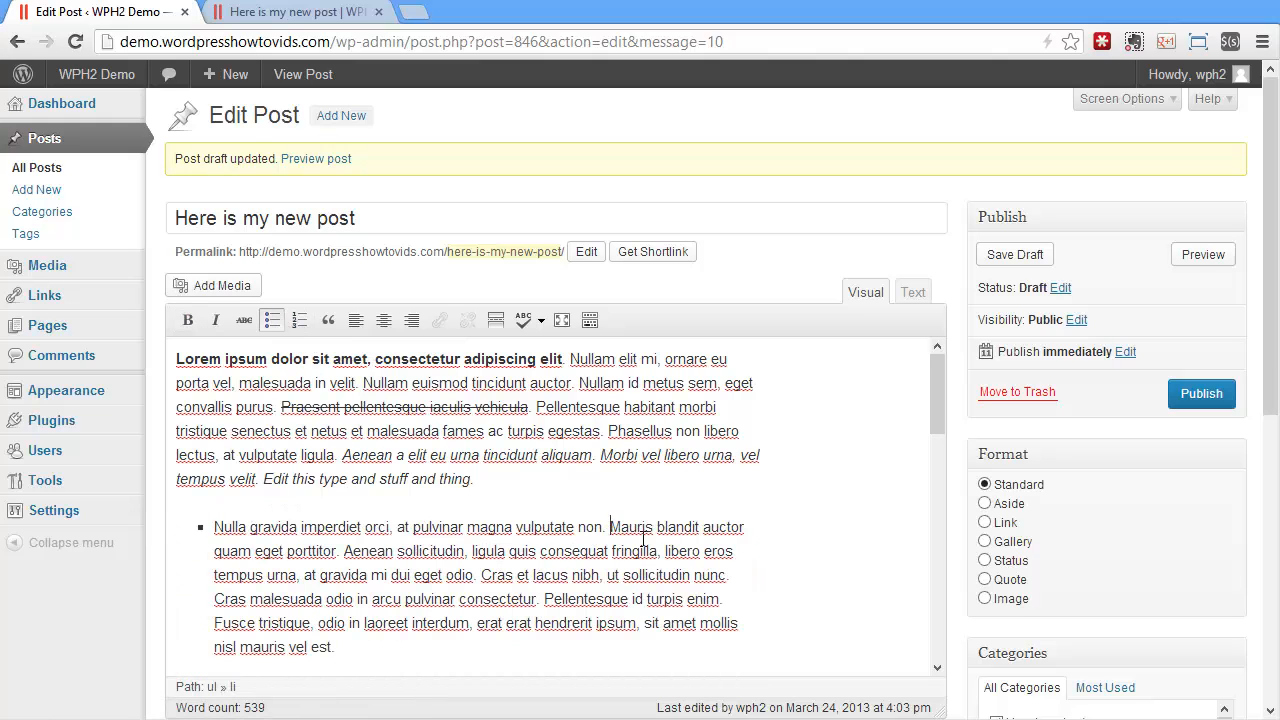
key(Return)
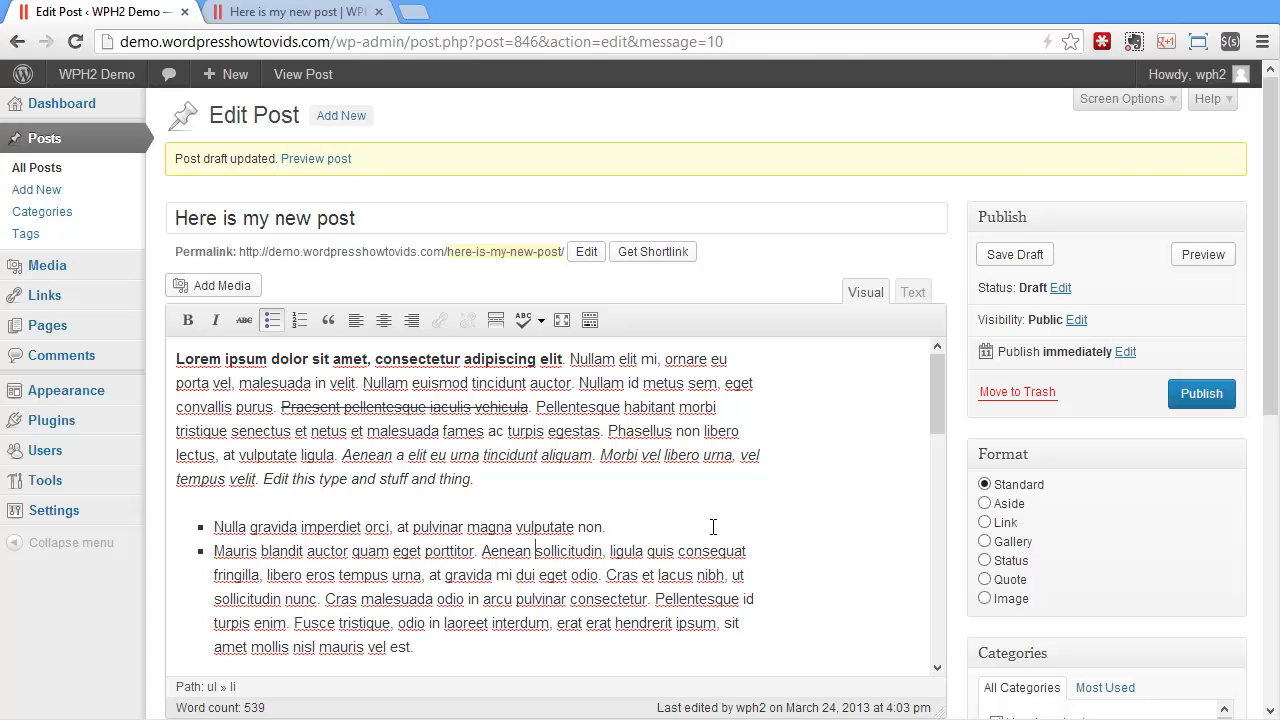
key(Return)
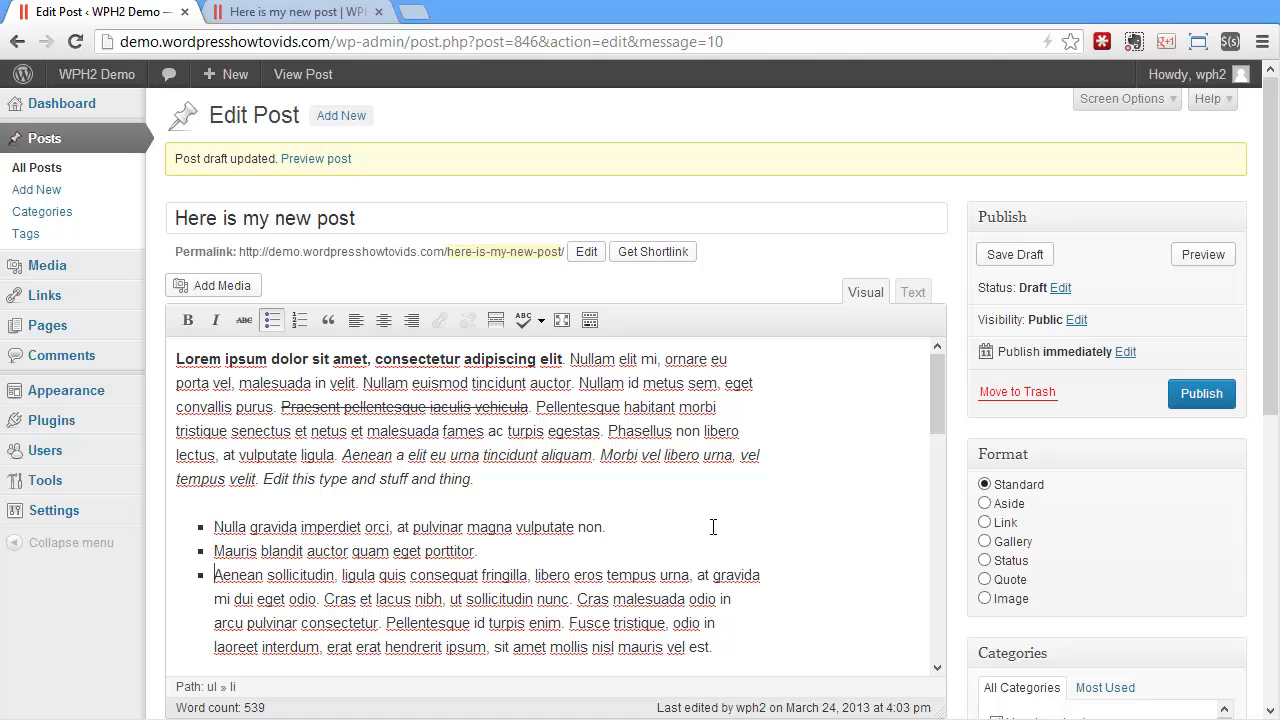
key(Return)
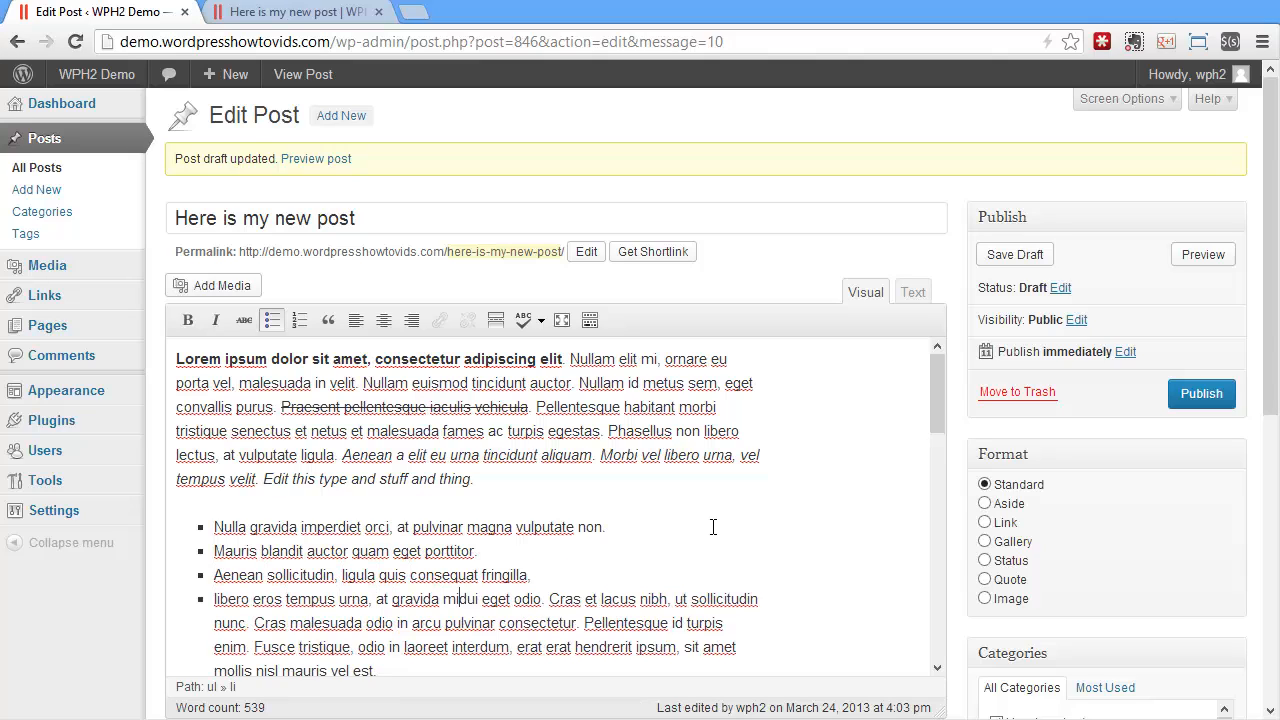
key(Return)
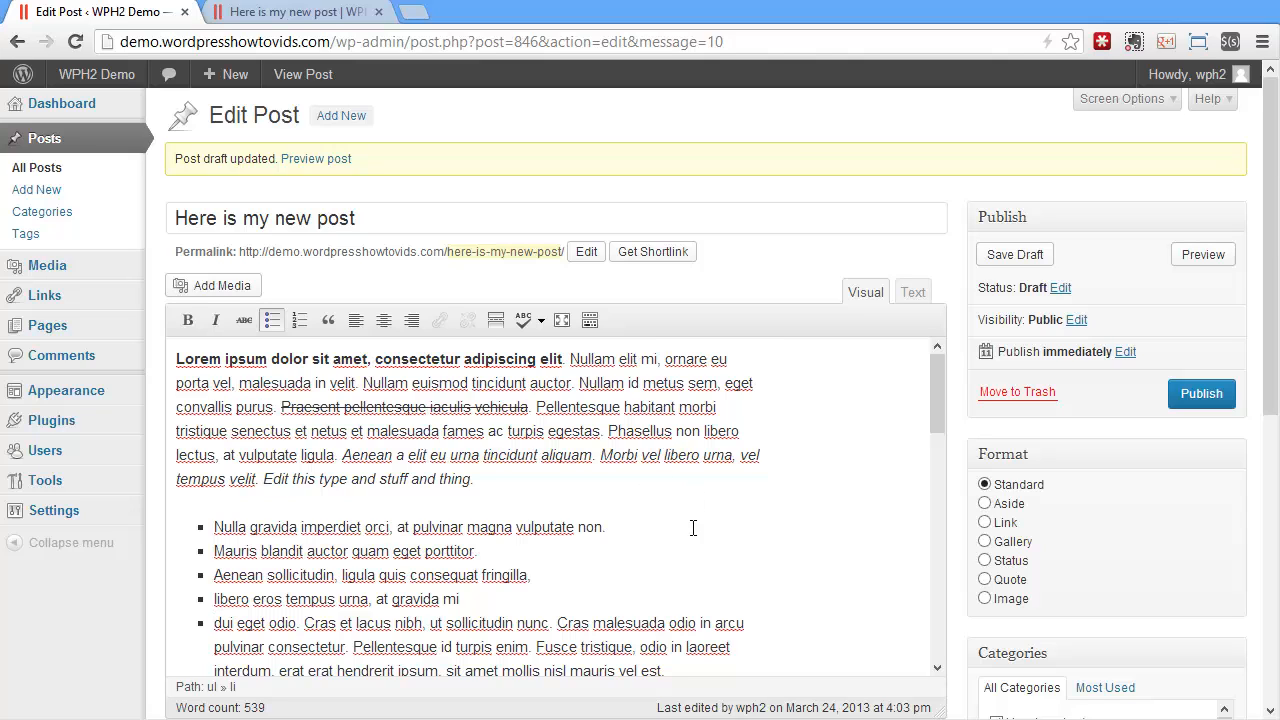
scroll(591, 517, down, 1)
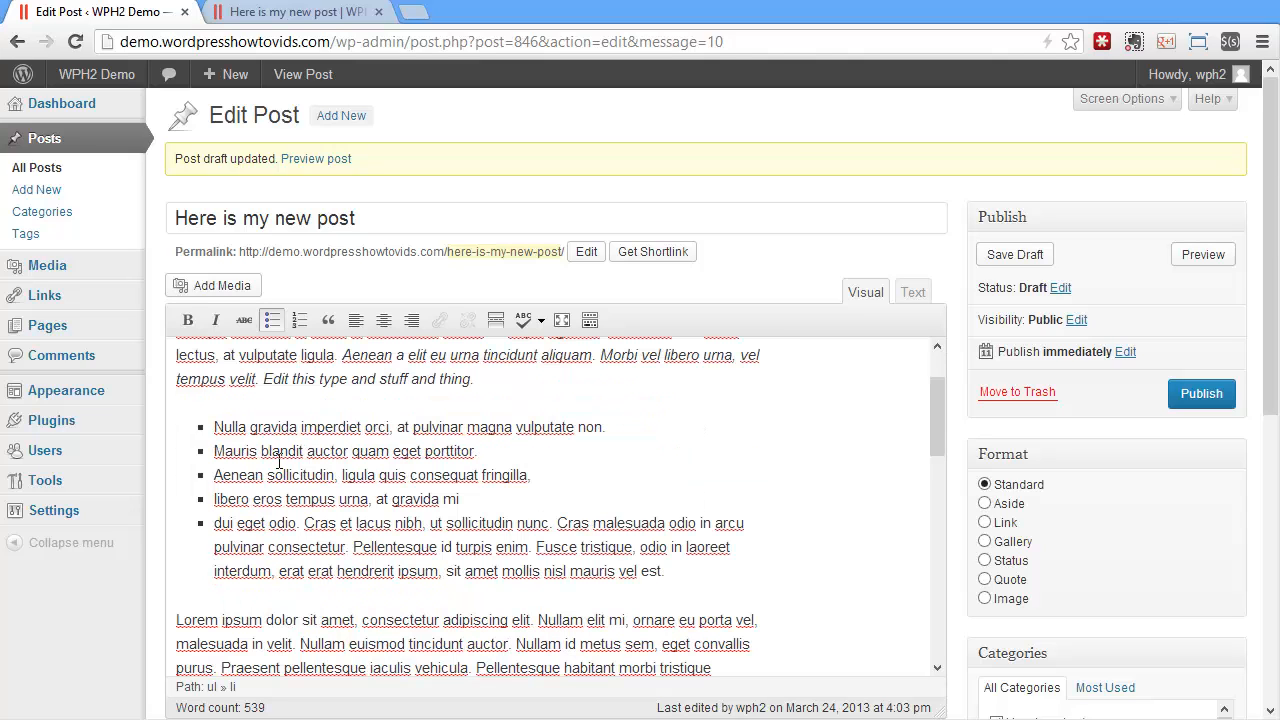
click(272, 320)
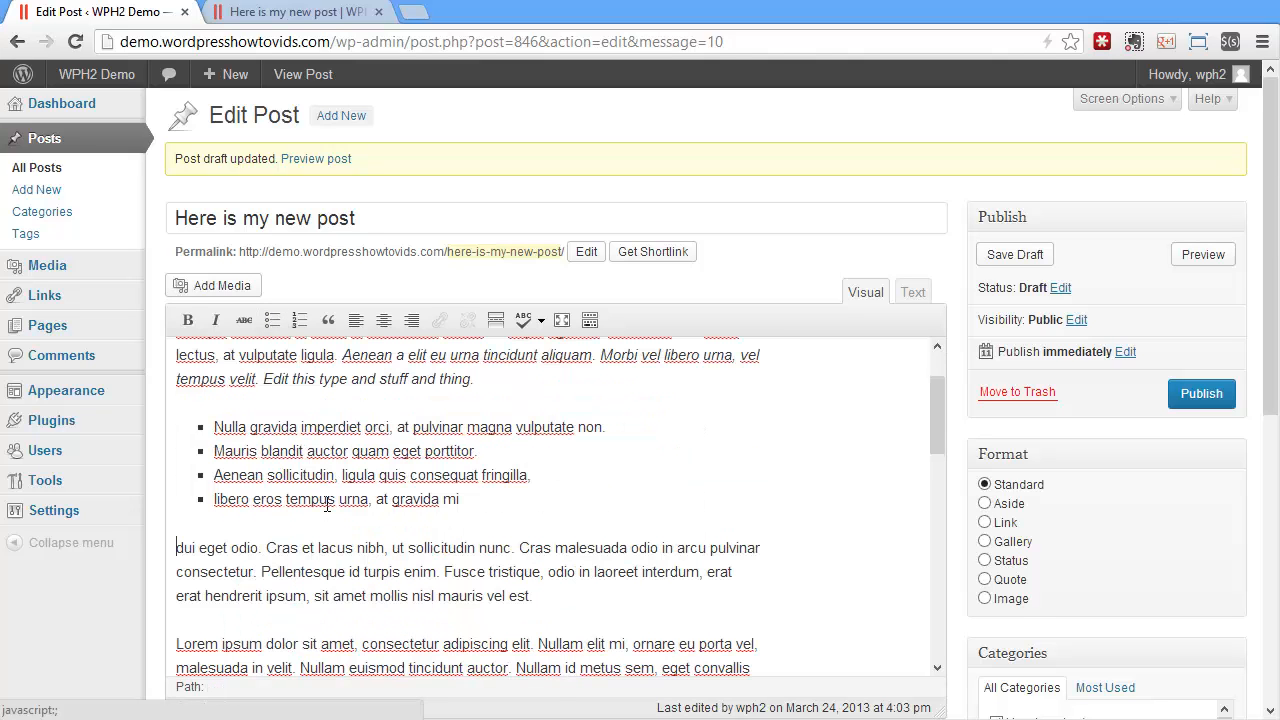
Save the draft and reload the post preview to check the bulleted list
click(1018, 254)
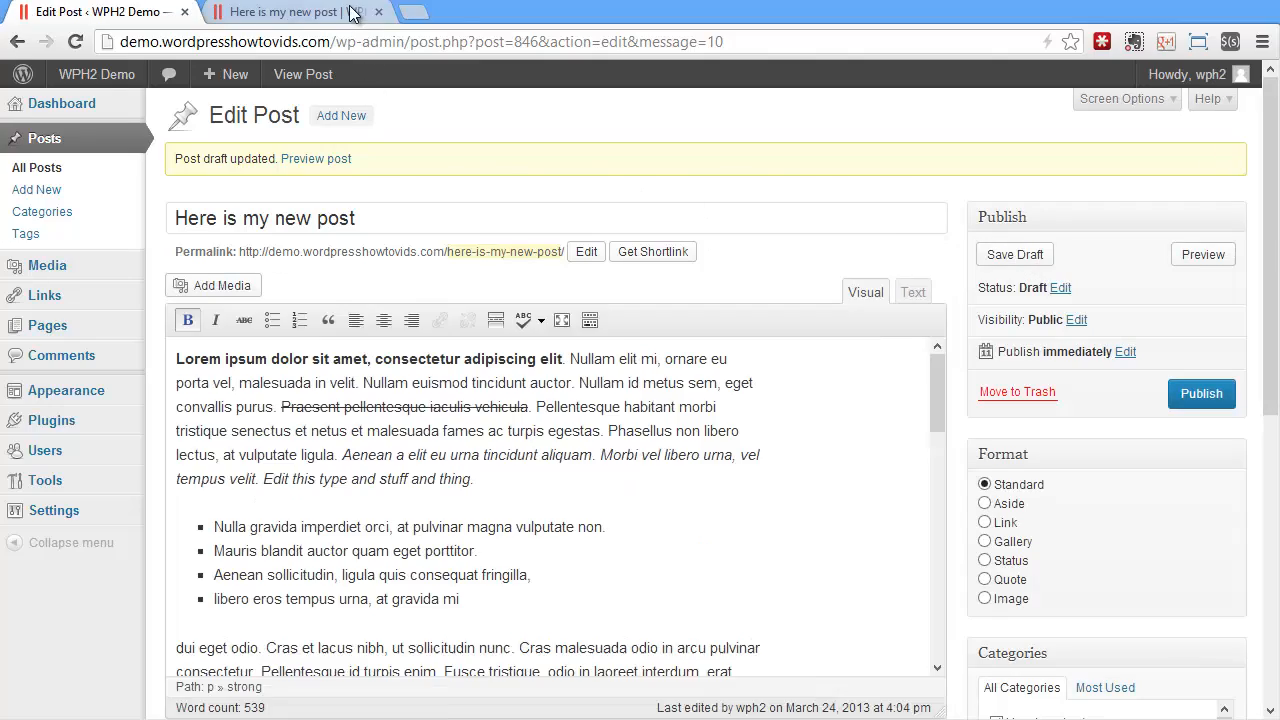
click(350, 12)
click(75, 41)
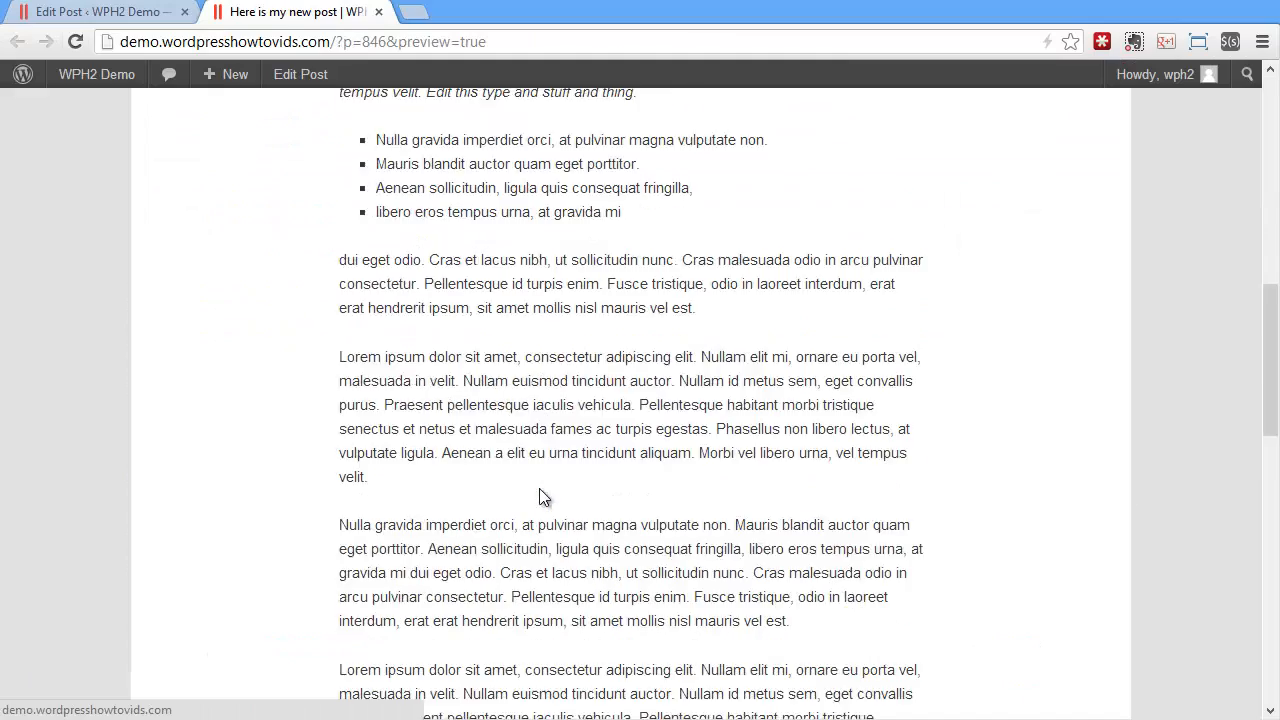
scroll(451, 421, up, 1)
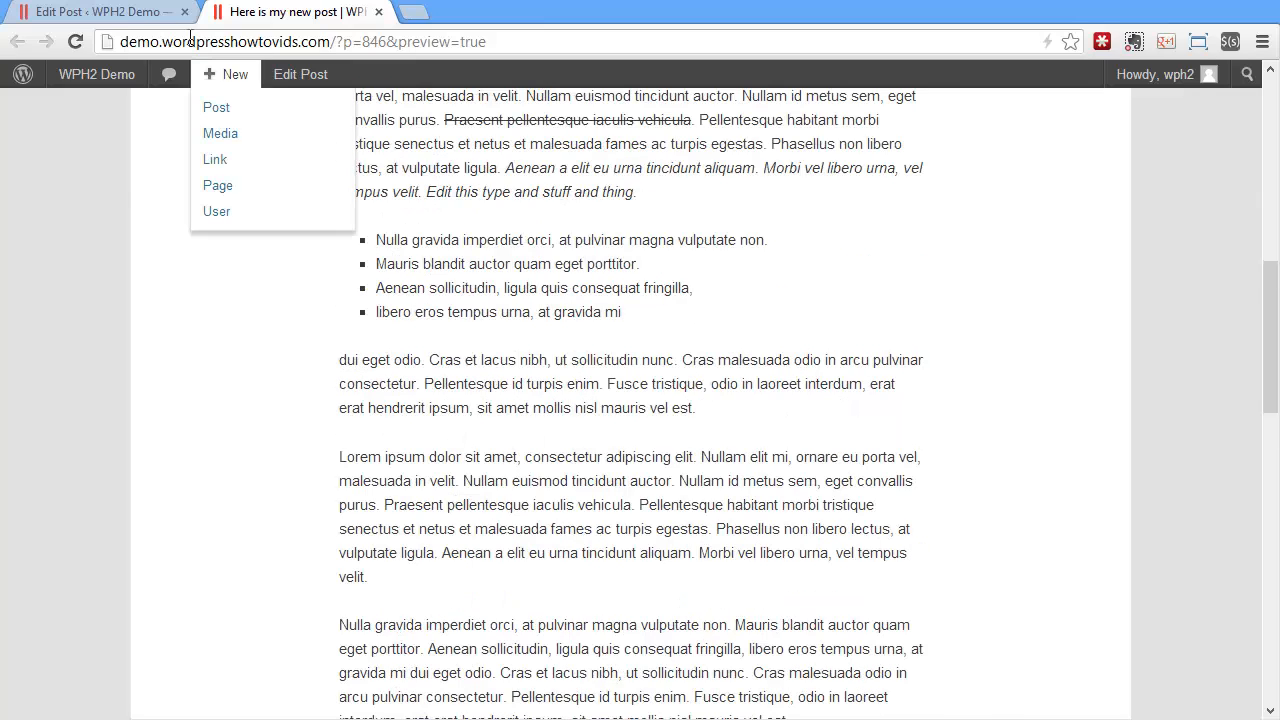
Turn the "Lorem ipsum" paragraph below the bullets into a numbered list split before "Nullam elit", "Nullam euismod" and "Nullam id", removing the period after "elit"
click(100, 12)
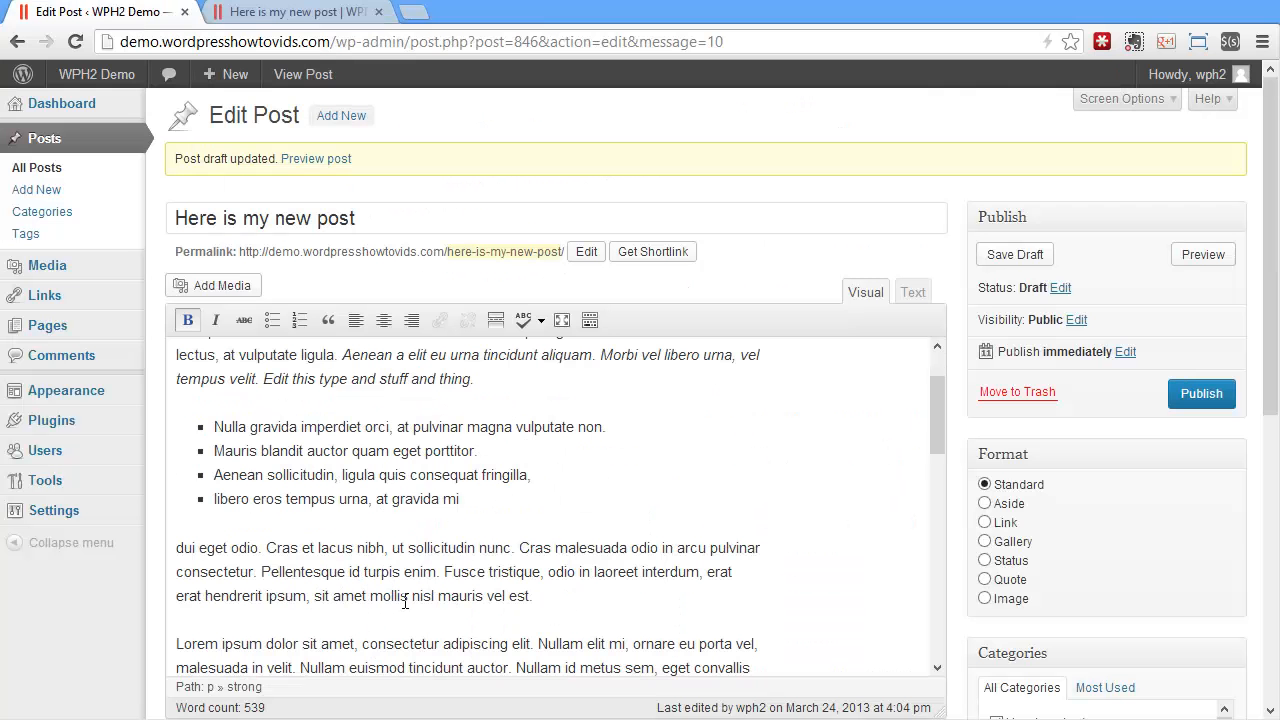
scroll(405, 600, down, 1)
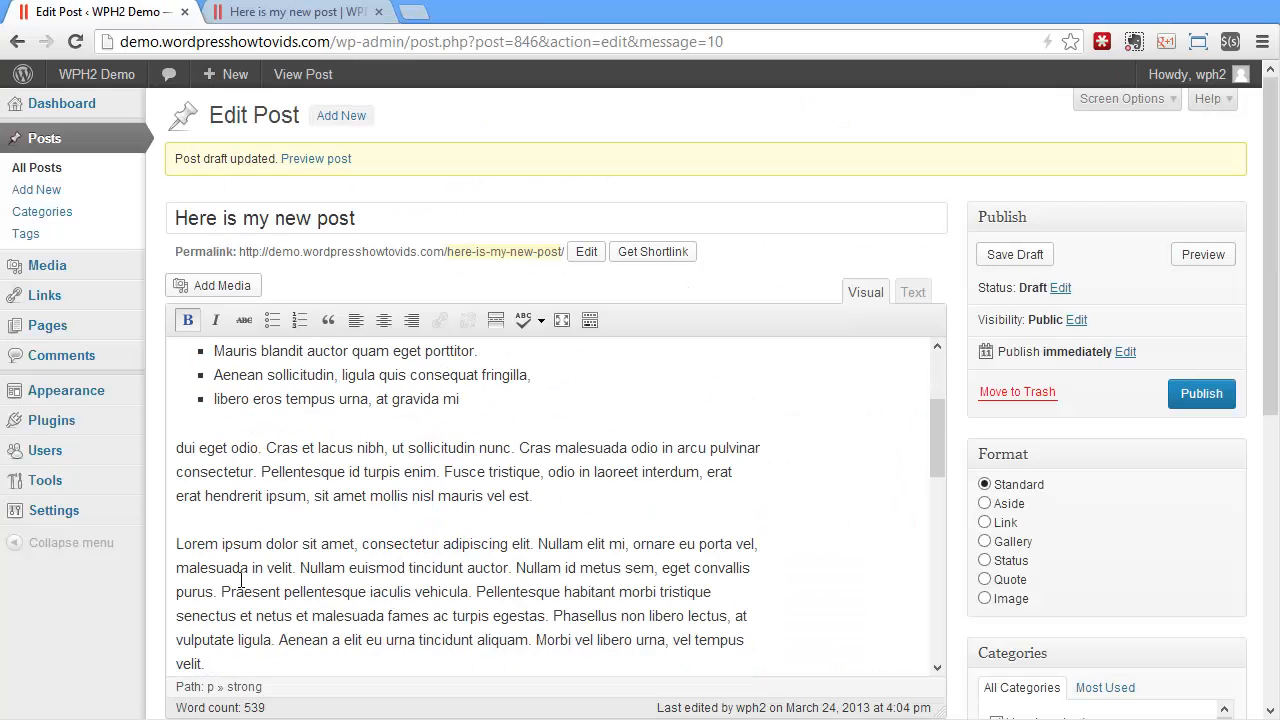
click(178, 547)
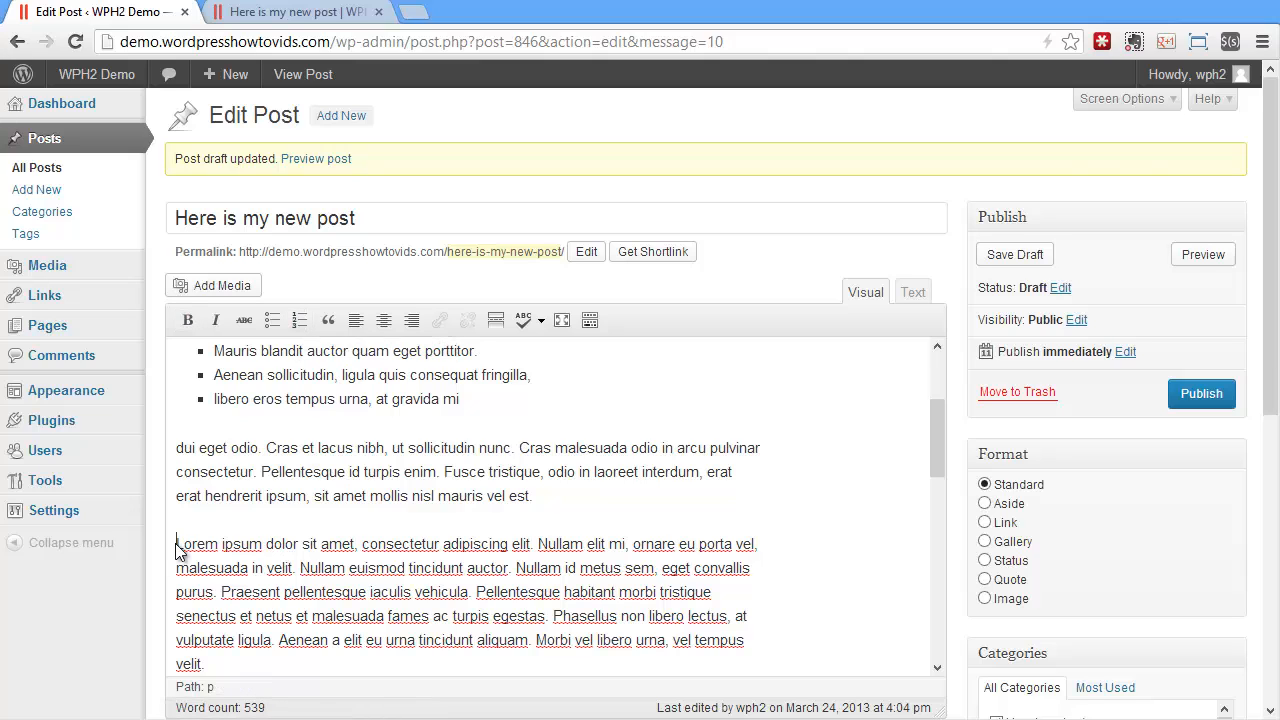
click(299, 319)
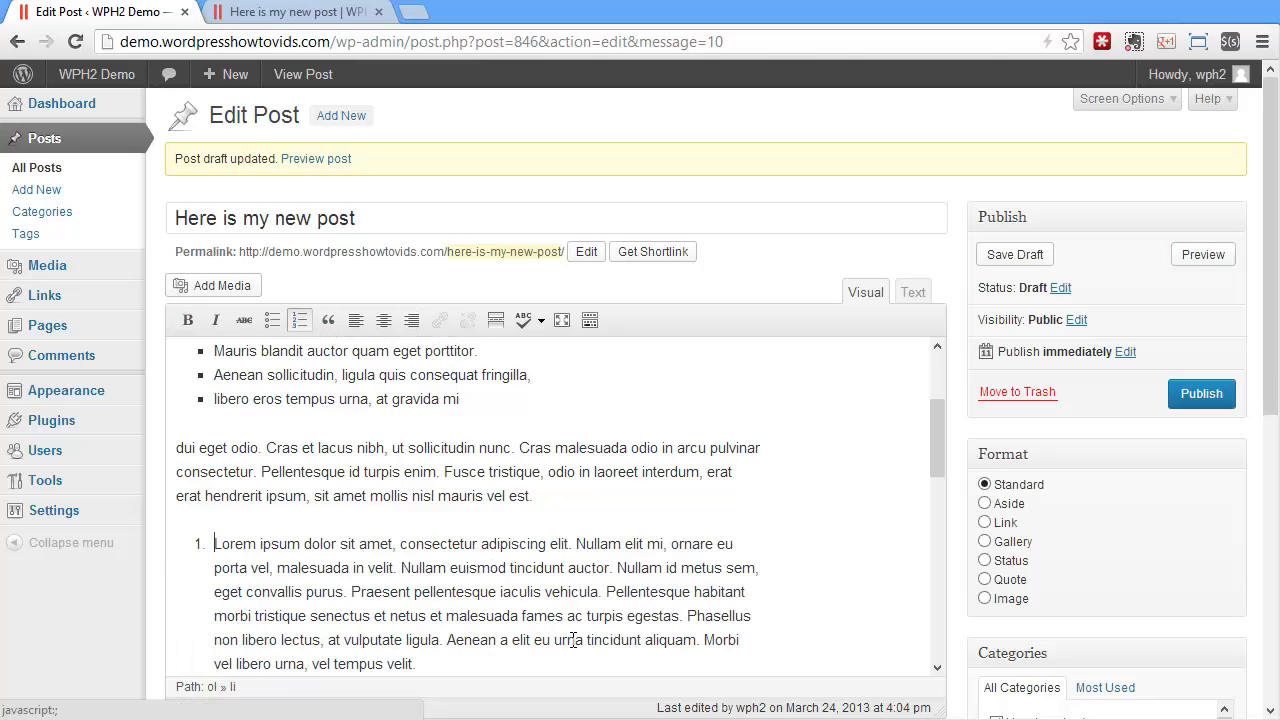
click(564, 544)
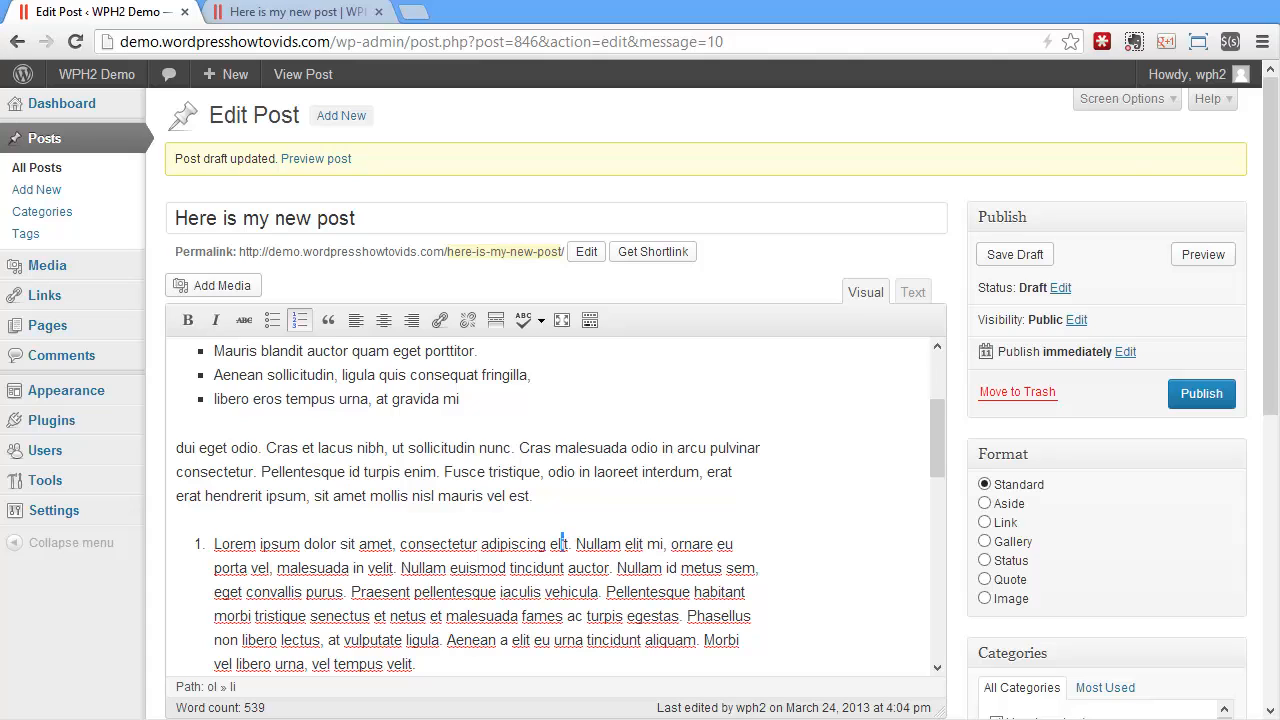
click(569, 544)
key(Delete)
key(Delete)
key(Return)
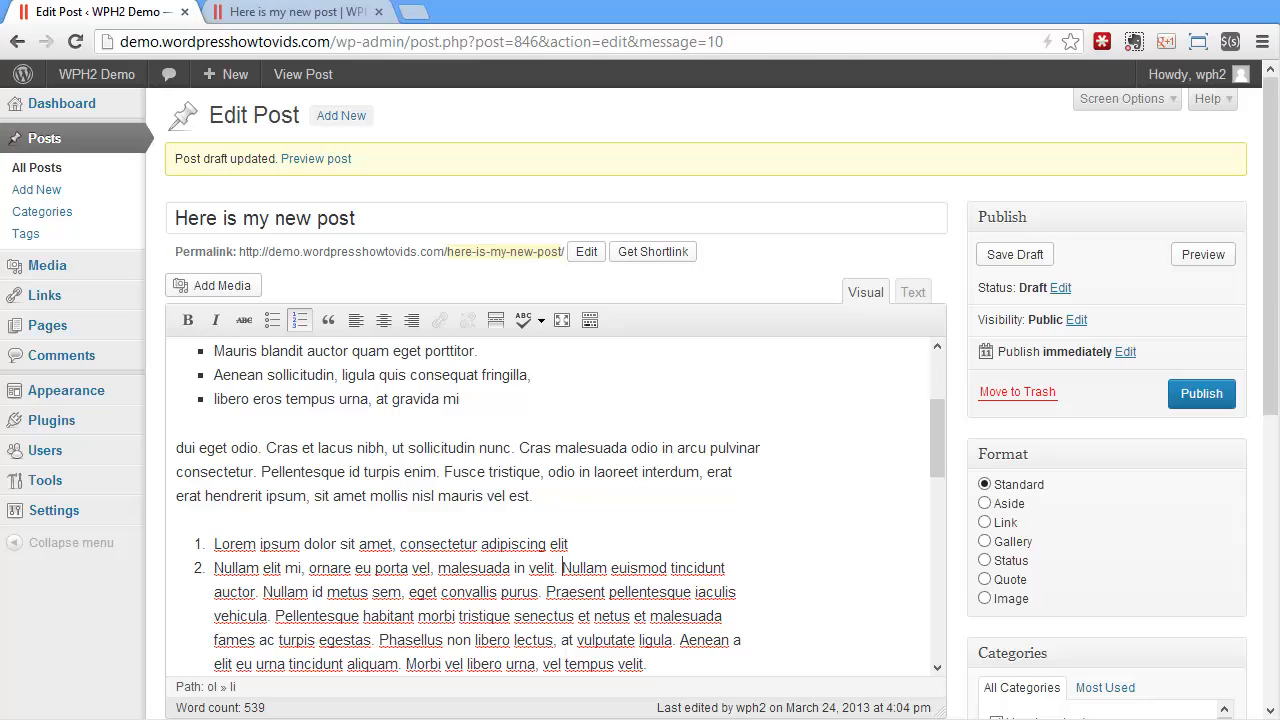
key(Delete)
key(Return)
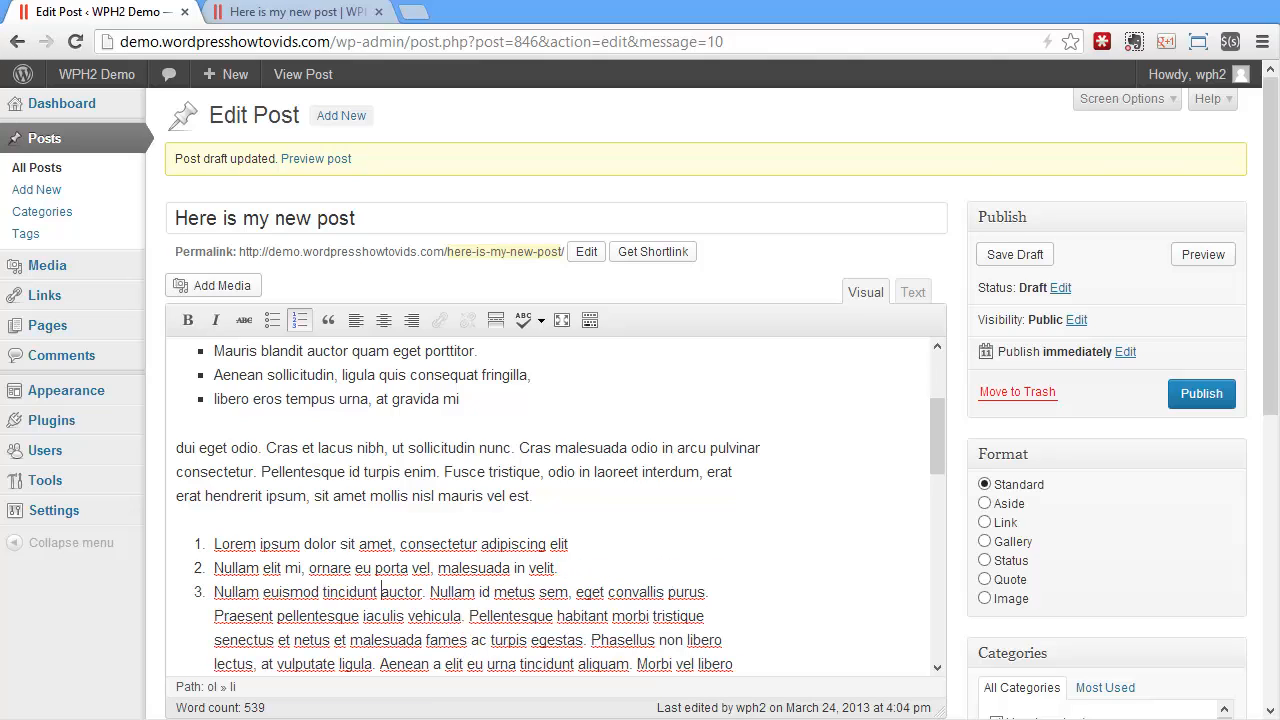
key(BackSpace)
key(Return)
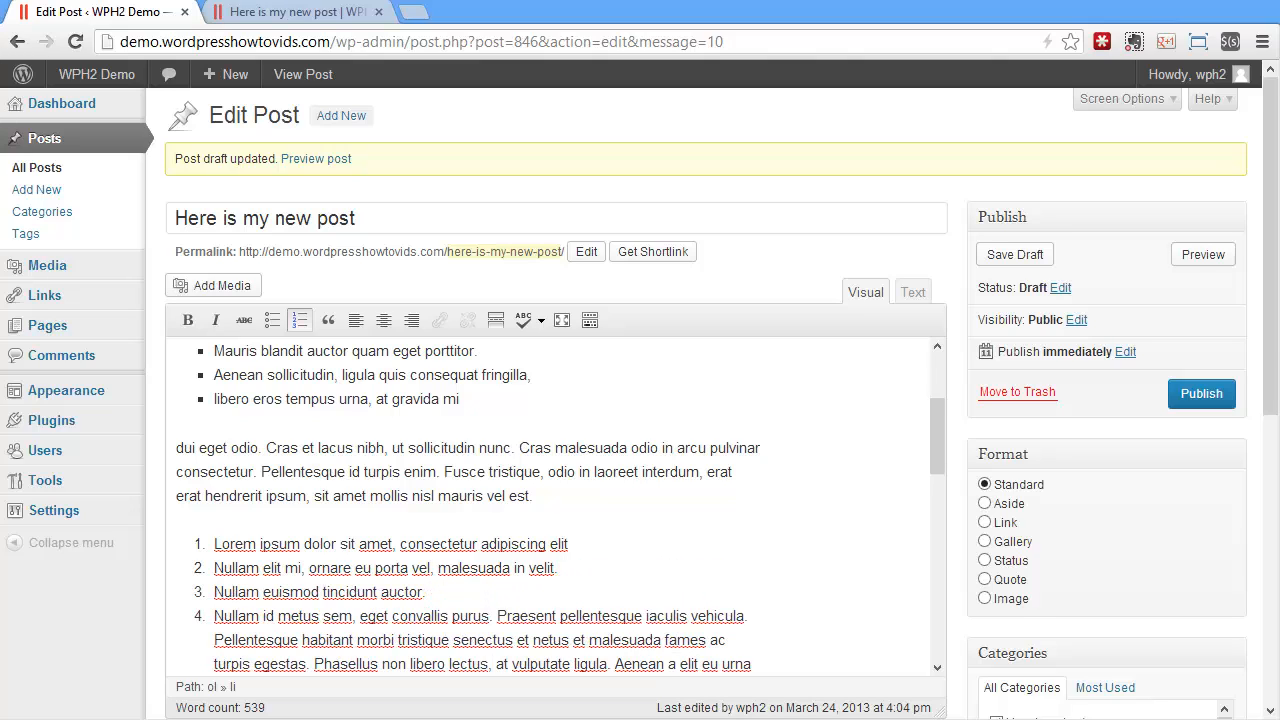
End the numbered list with a plain line after the fourth item and delete that blank line
scroll(573, 516, down, 2)
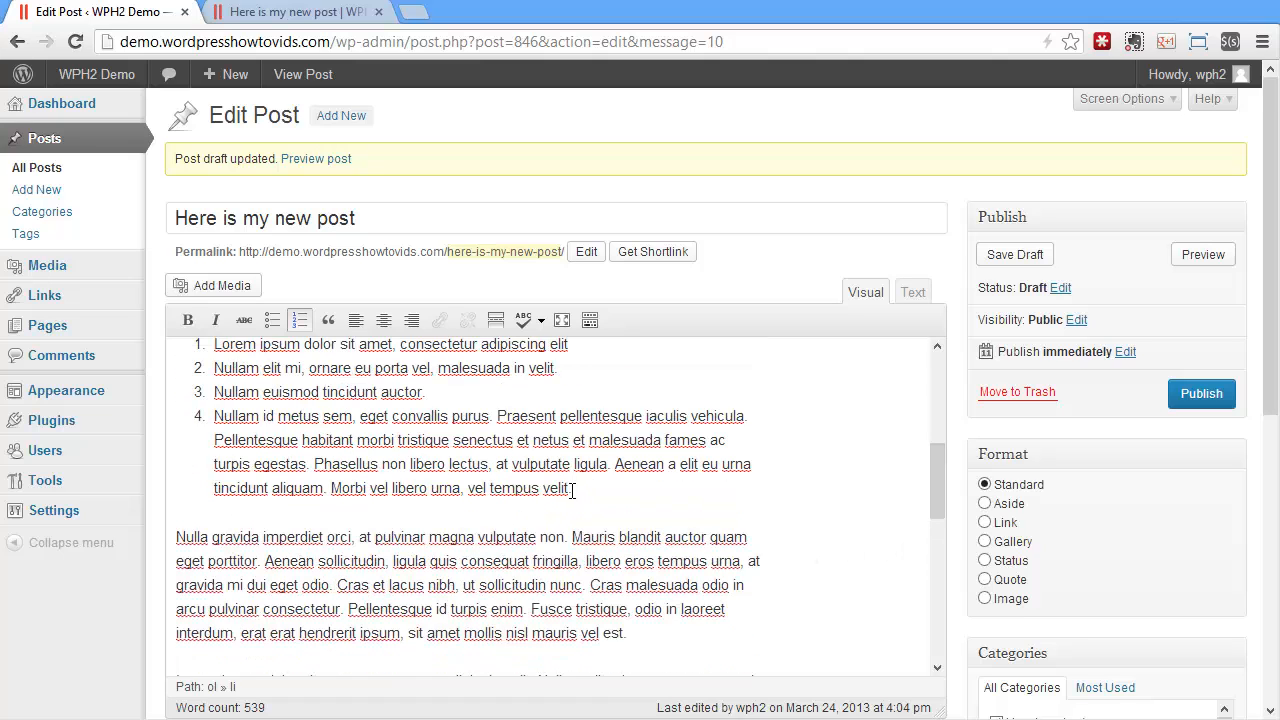
click(572, 488)
key(Return)
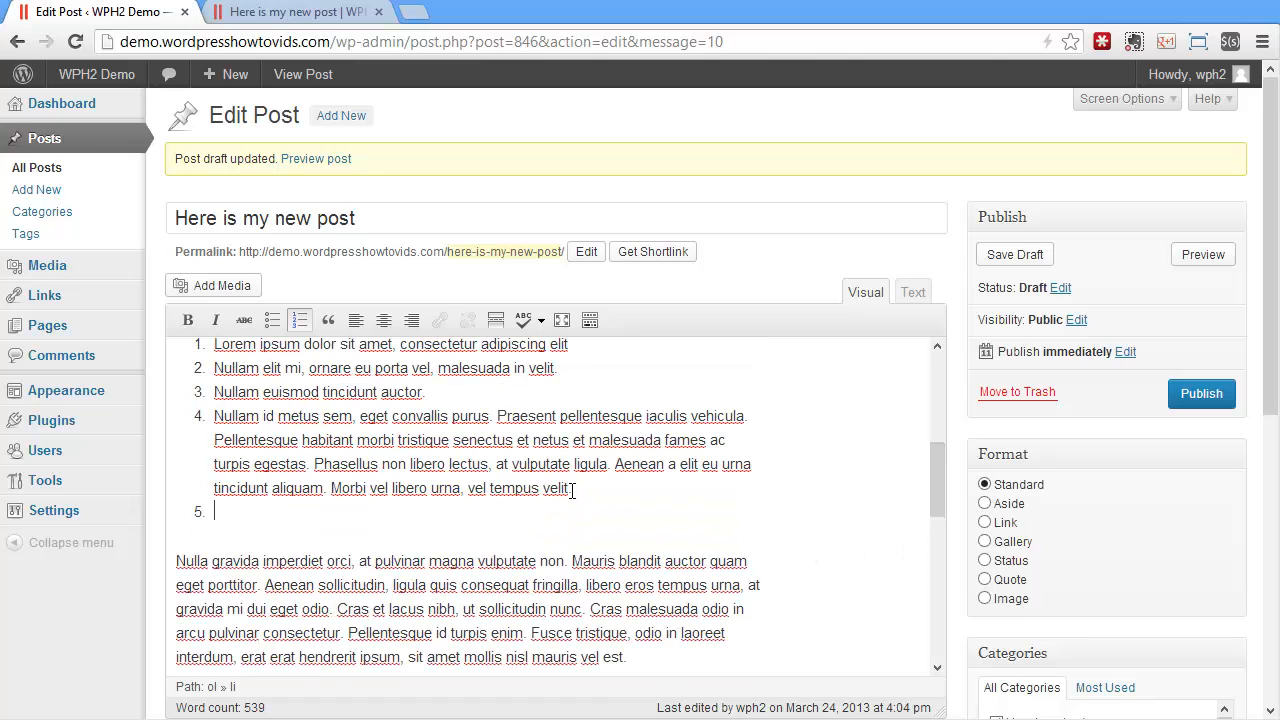
click(297, 320)
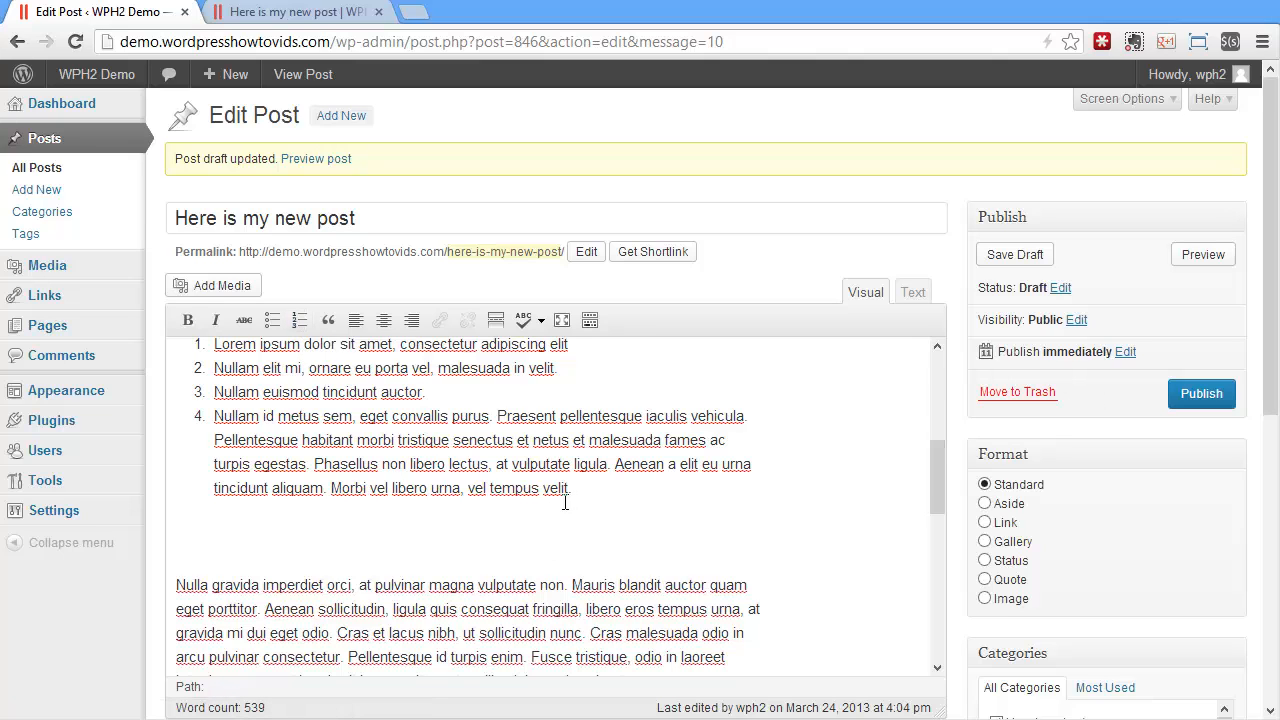
key(BackSpace)
Save the draft and reload the post preview to check the numbered list
click(1012, 255)
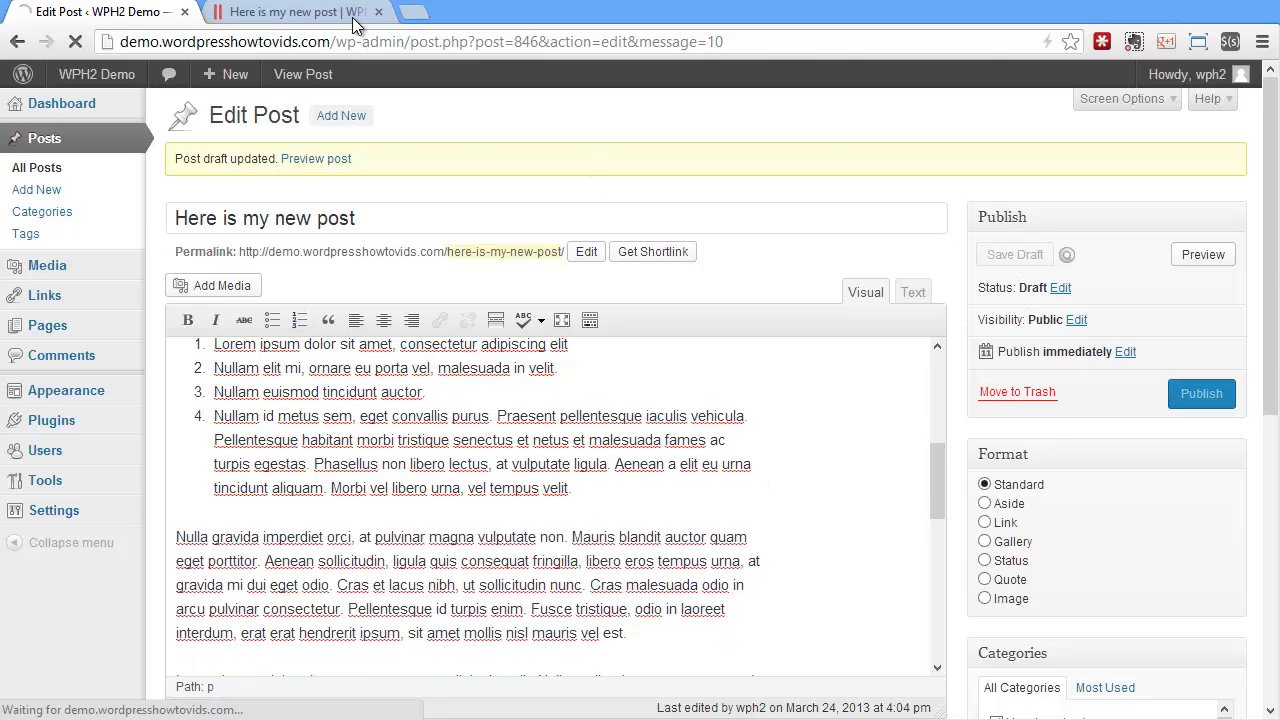
click(352, 17)
click(76, 42)
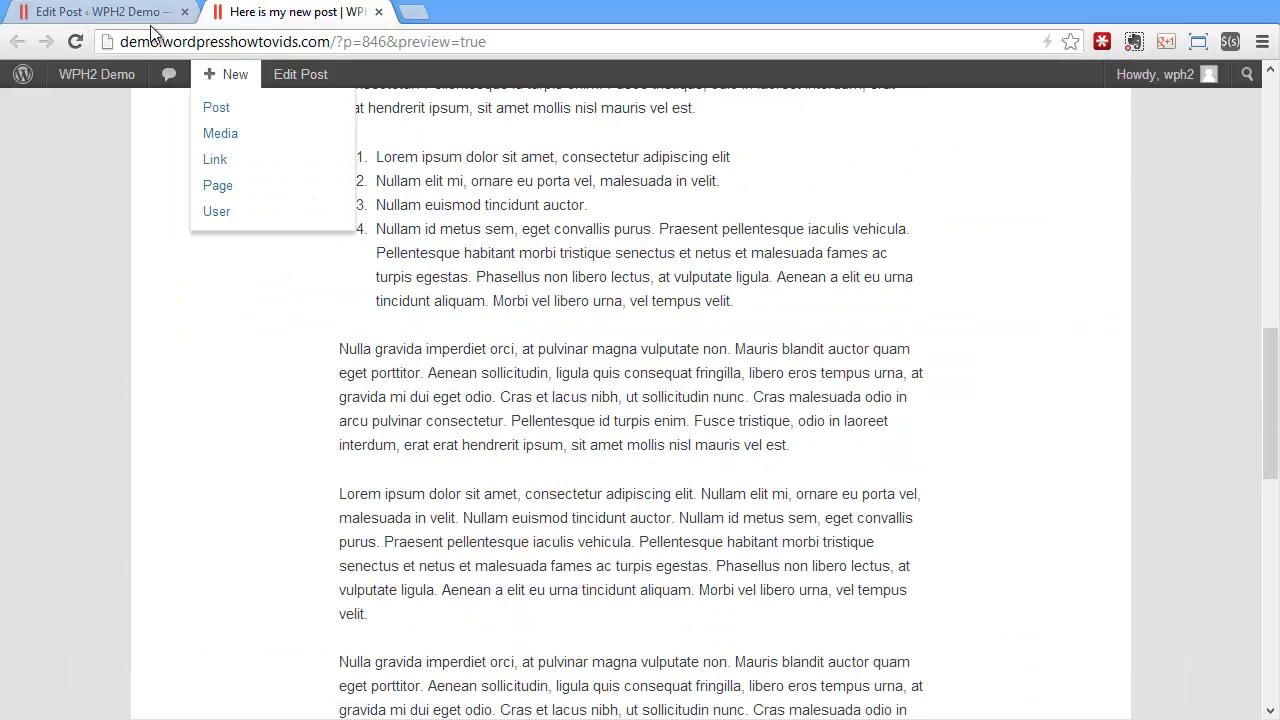
Split the plain "Lorem ipsum" paragraph below the numbered list after "tincidunt auctor", dropping the period there, and format its first part as a blockquote
click(134, 13)
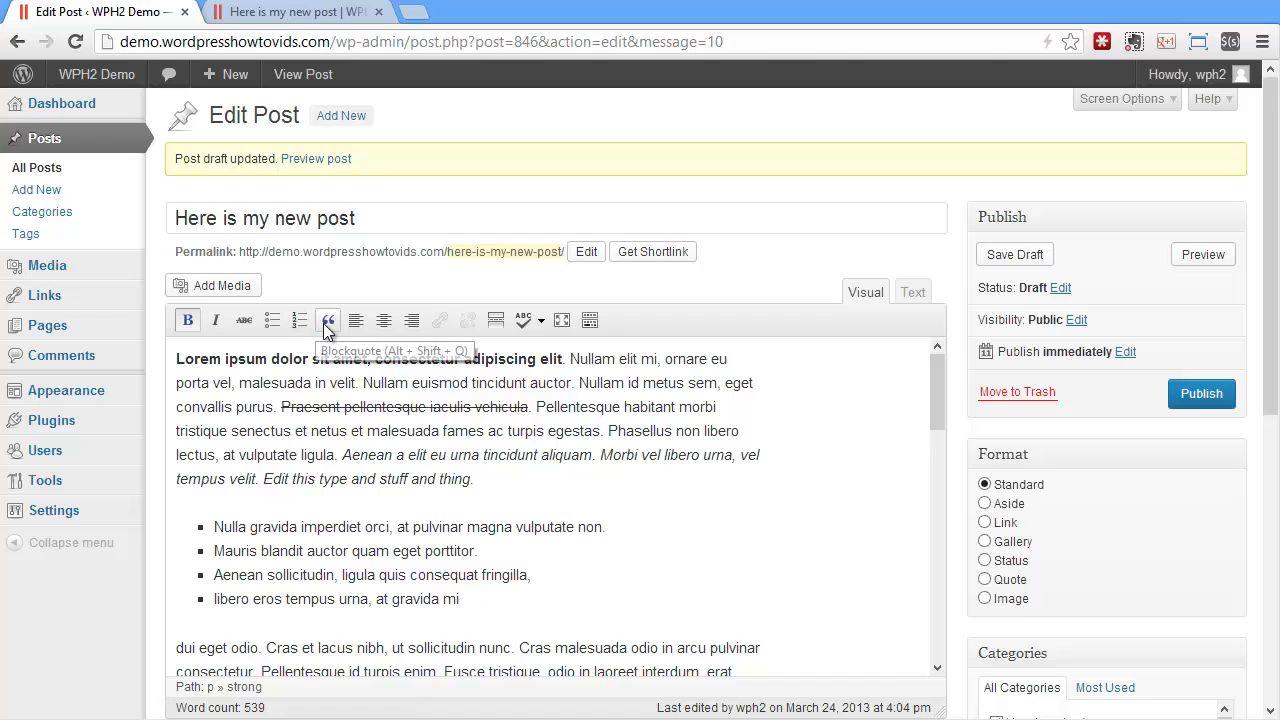
scroll(401, 460, down, 2)
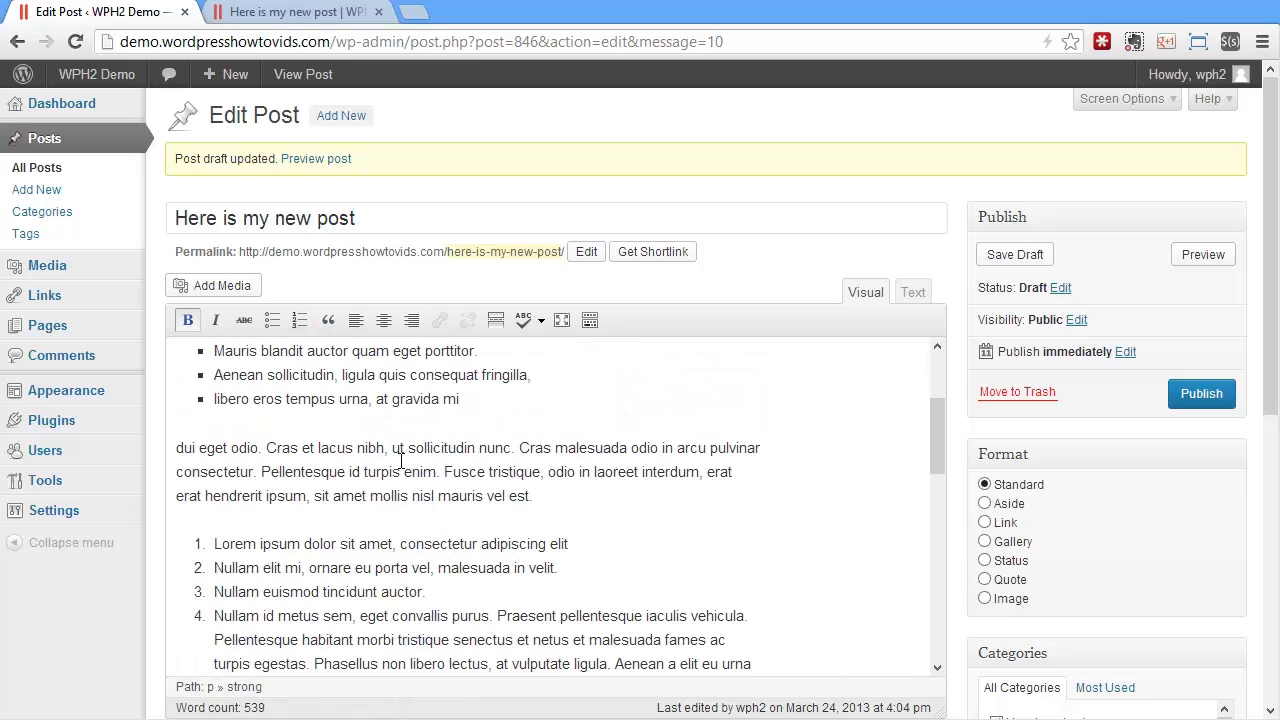
scroll(401, 460, down, 3)
scroll(452, 545, down, 1)
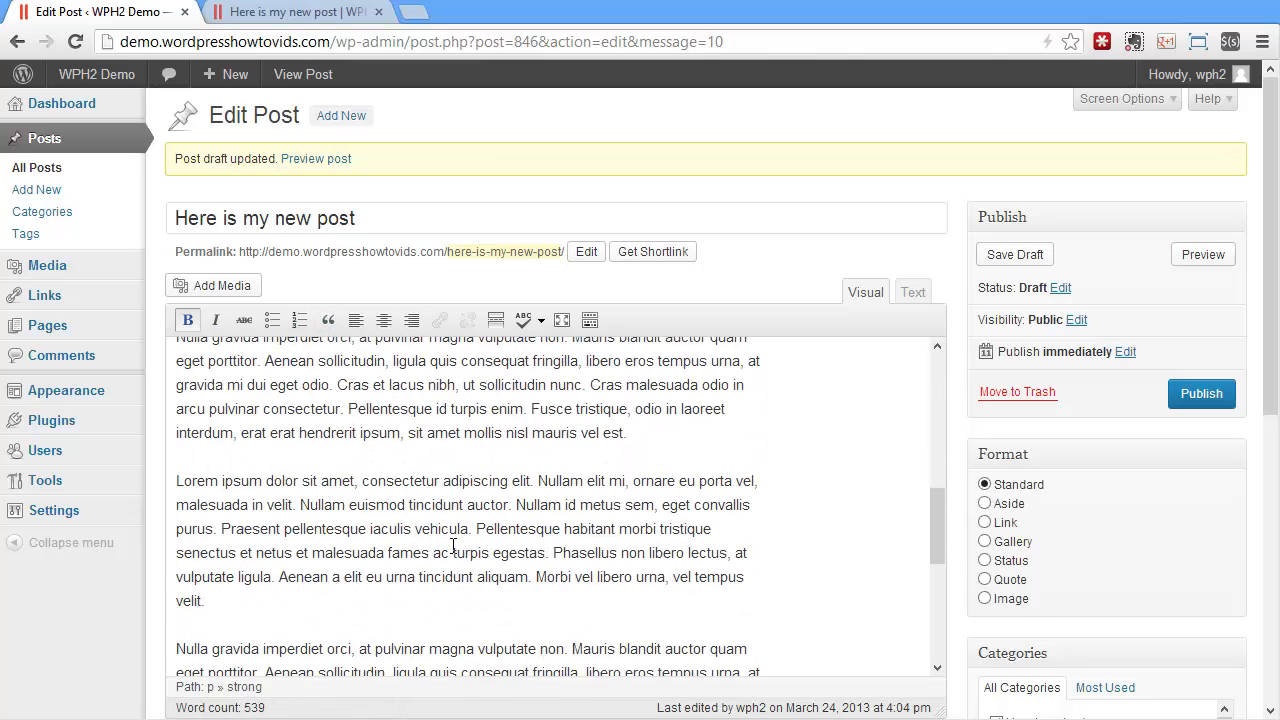
click(509, 498)
key(Delete)
key(Delete)
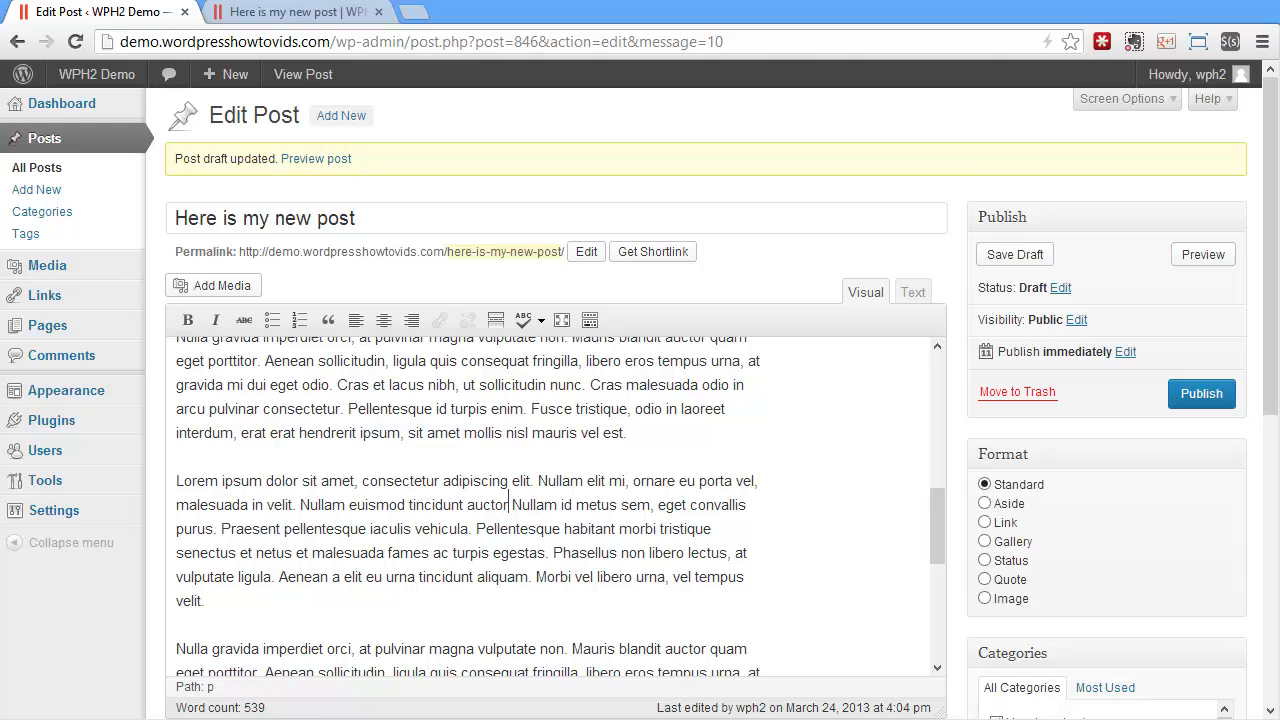
key(Return)
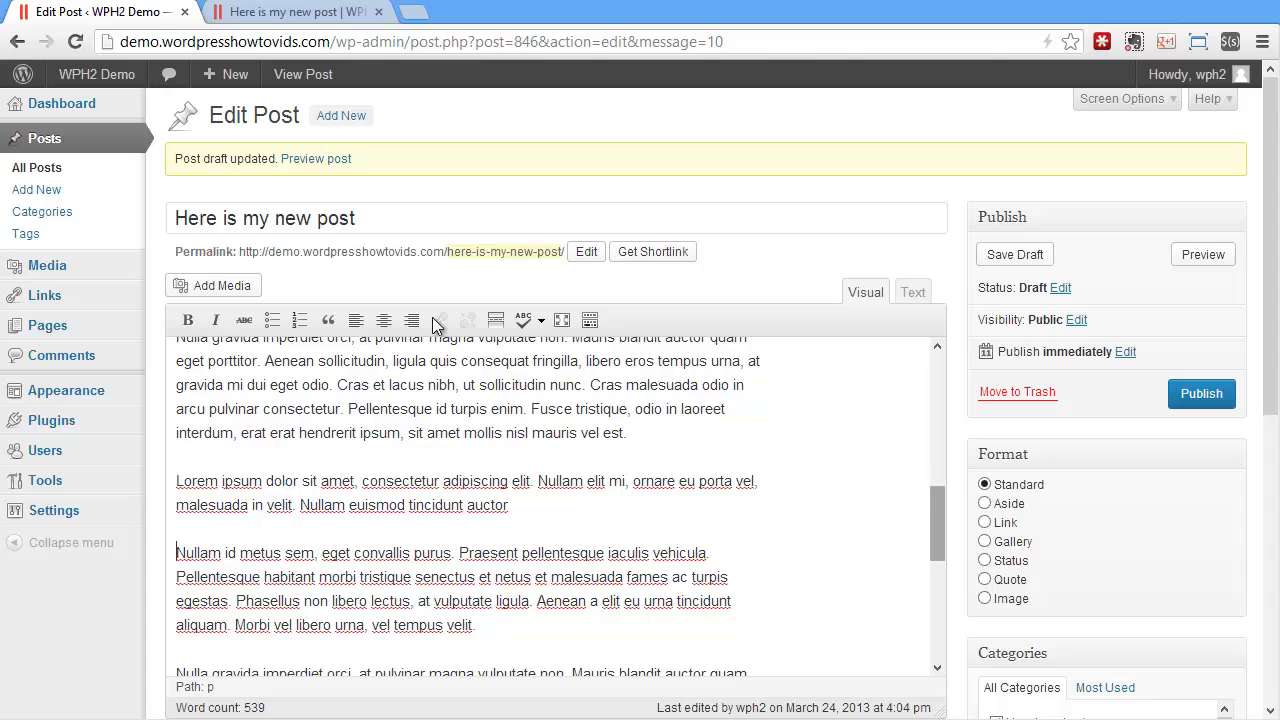
drag(509, 505, 18, 482)
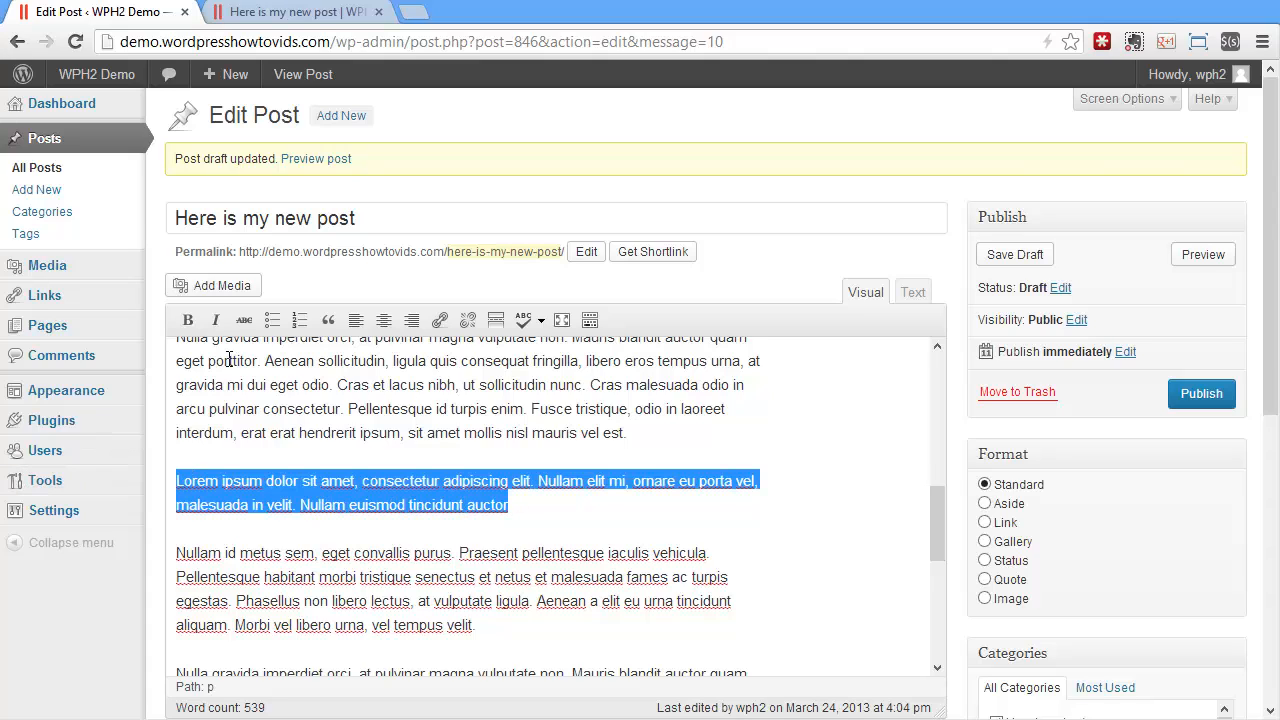
click(328, 320)
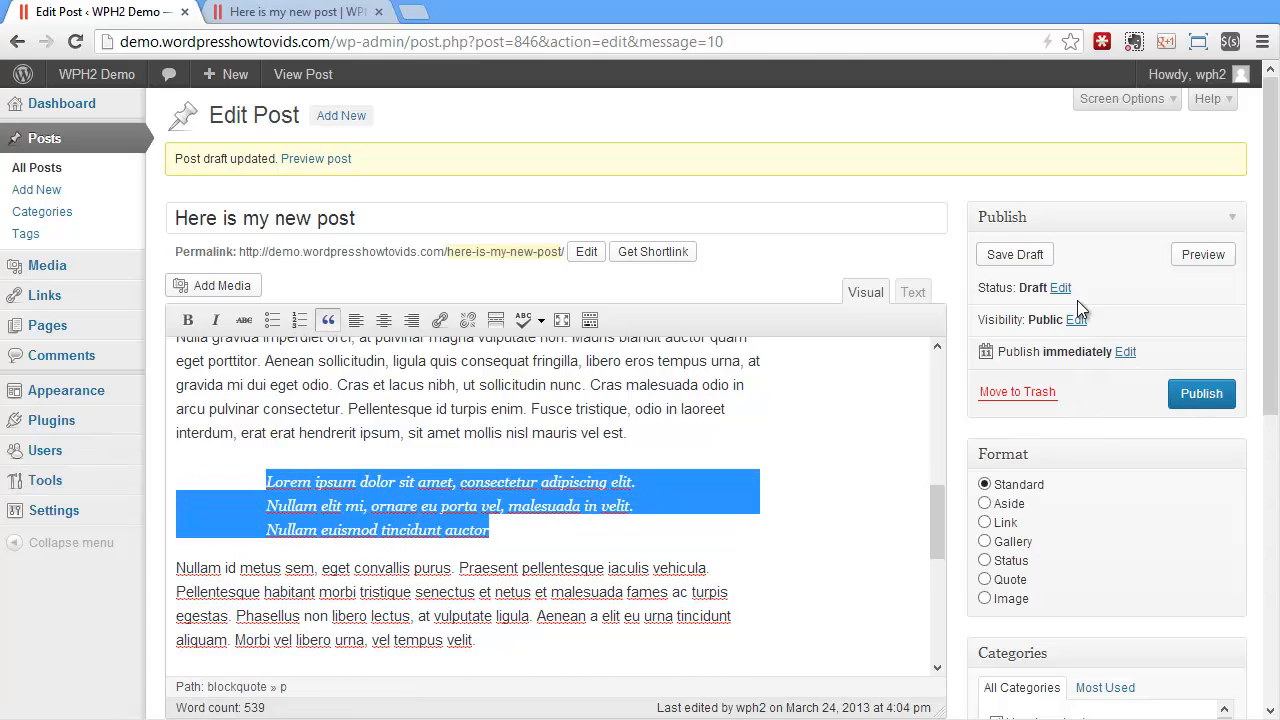
Save the draft and reload the post preview to check the blockquote
click(1015, 254)
click(305, 12)
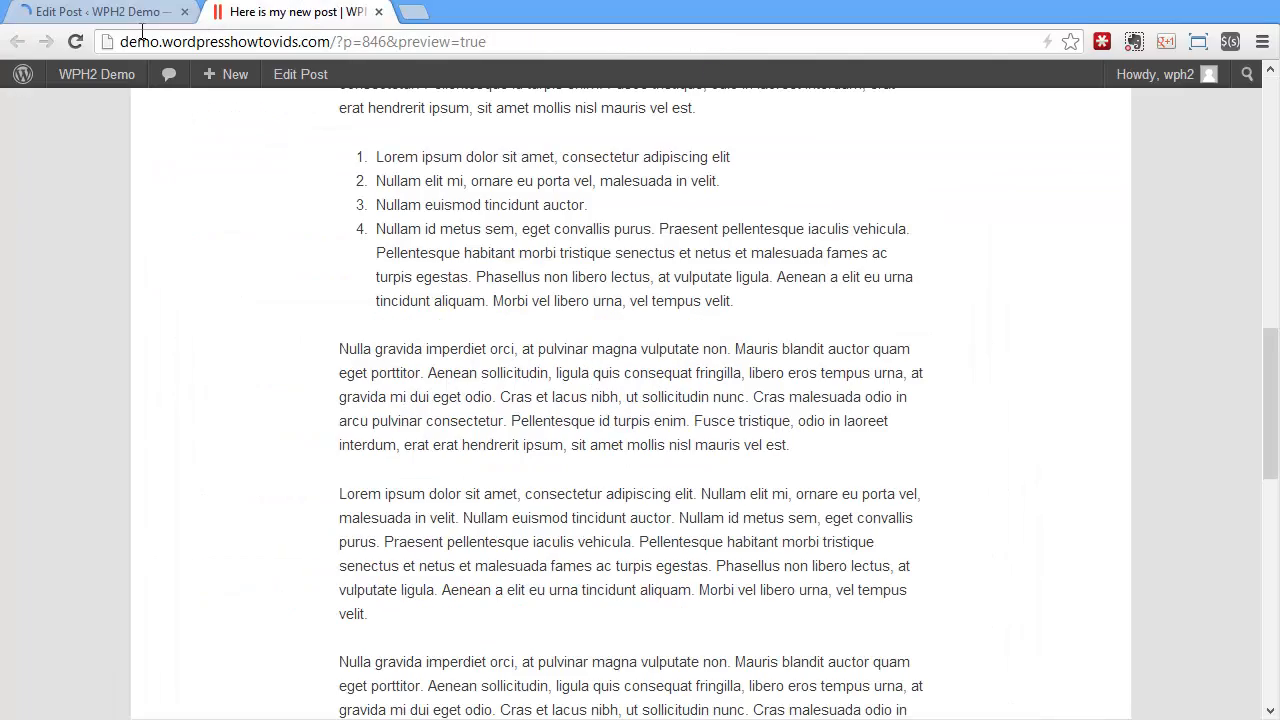
key(F5)
scroll(655, 337, down, 17)
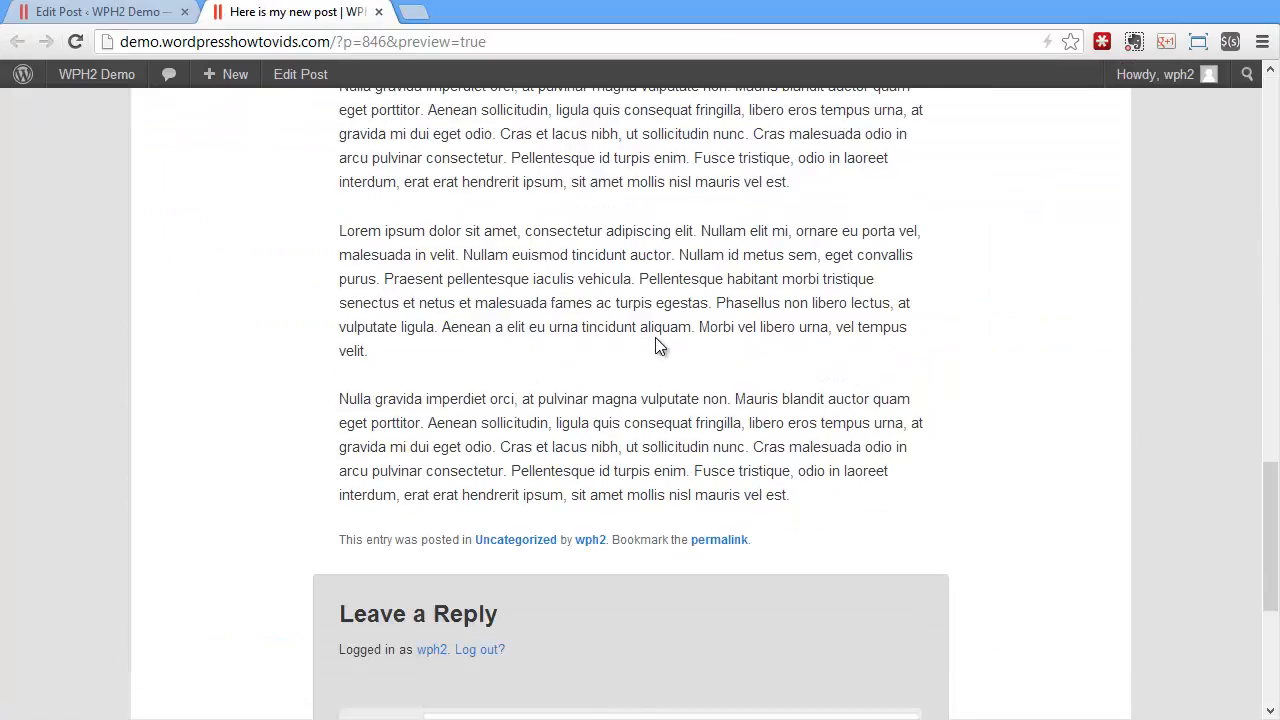
Review the post preview from the blockquote back up to the formatted first paragraph
scroll(655, 337, up, 5)
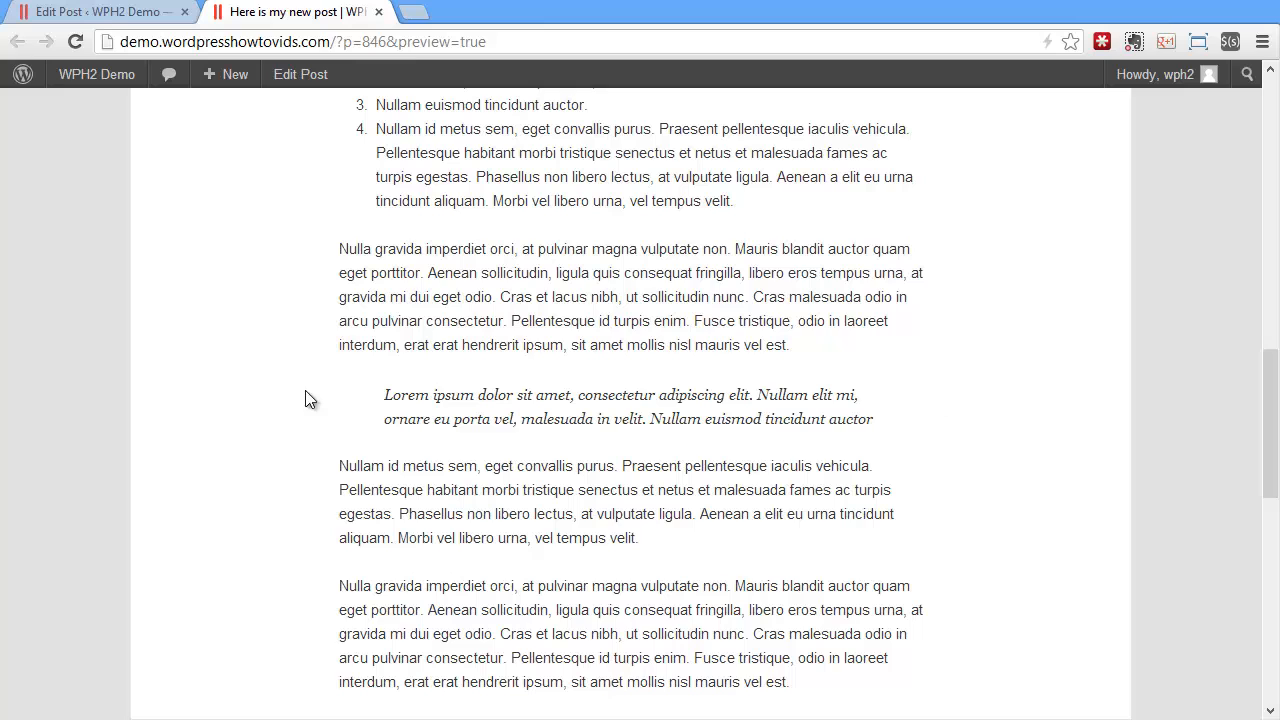
click(105, 12)
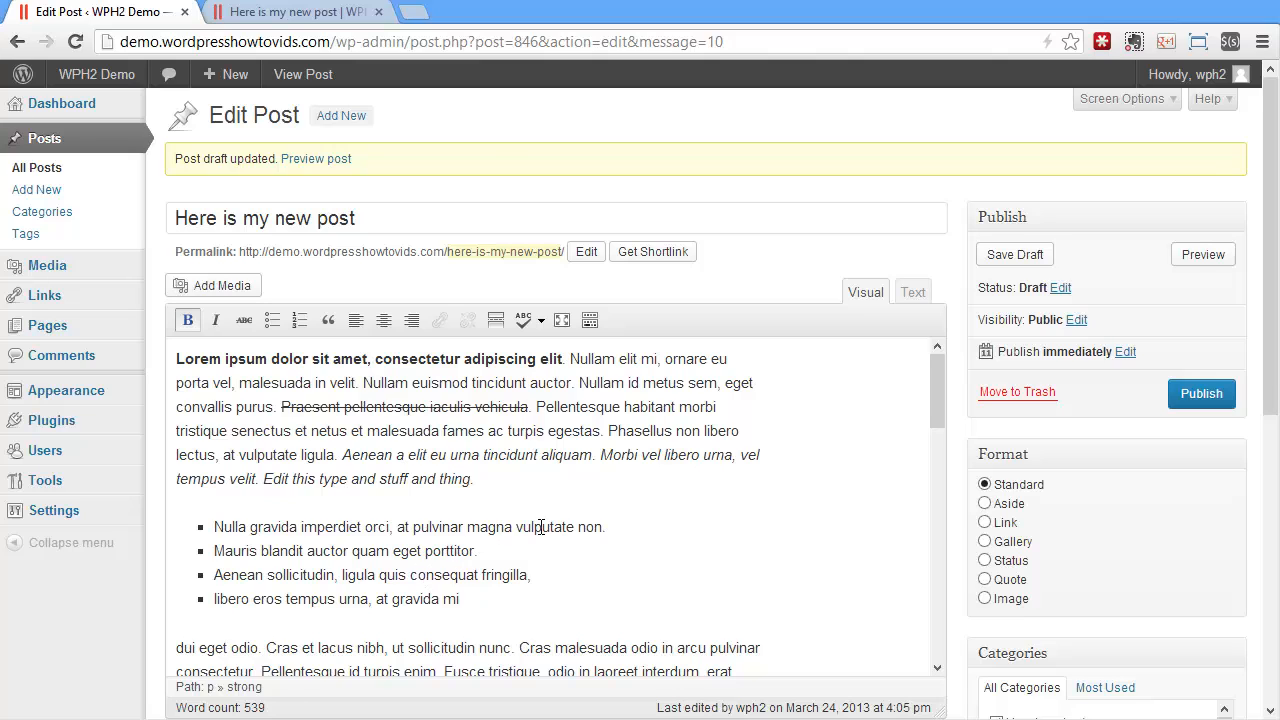
click(320, 12)
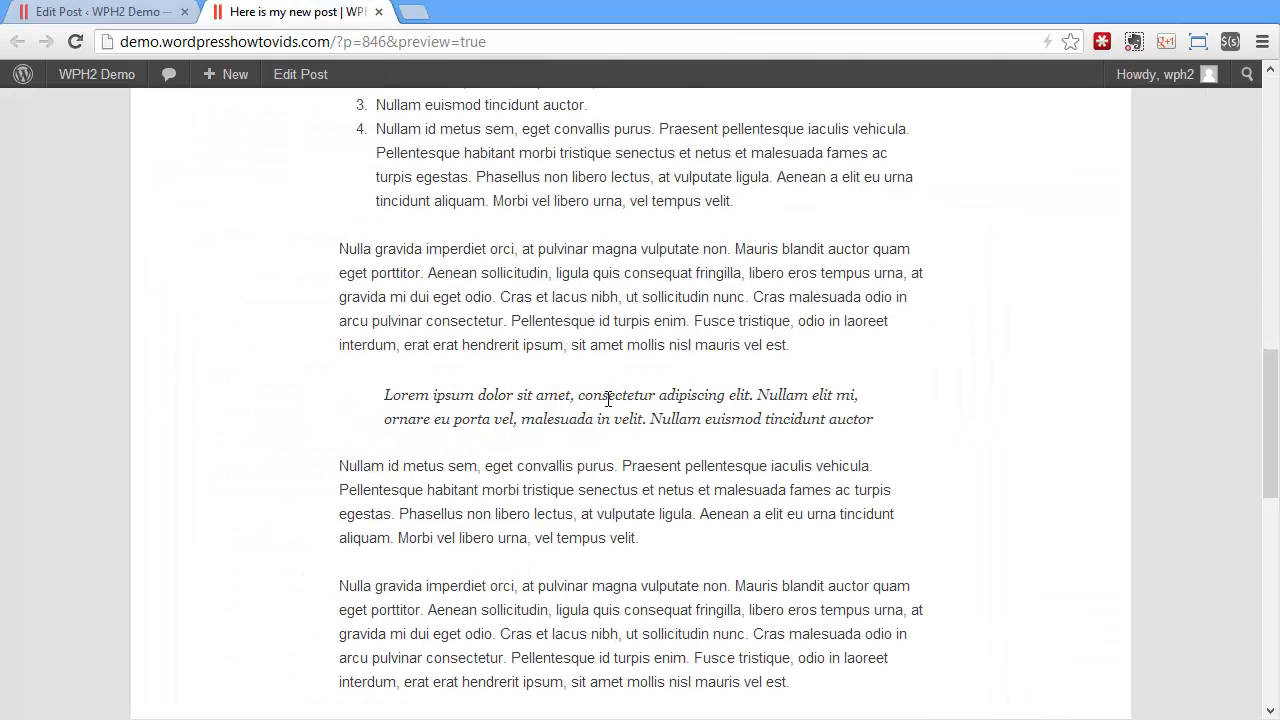
scroll(554, 394, up, 2)
scroll(554, 394, up, 3)
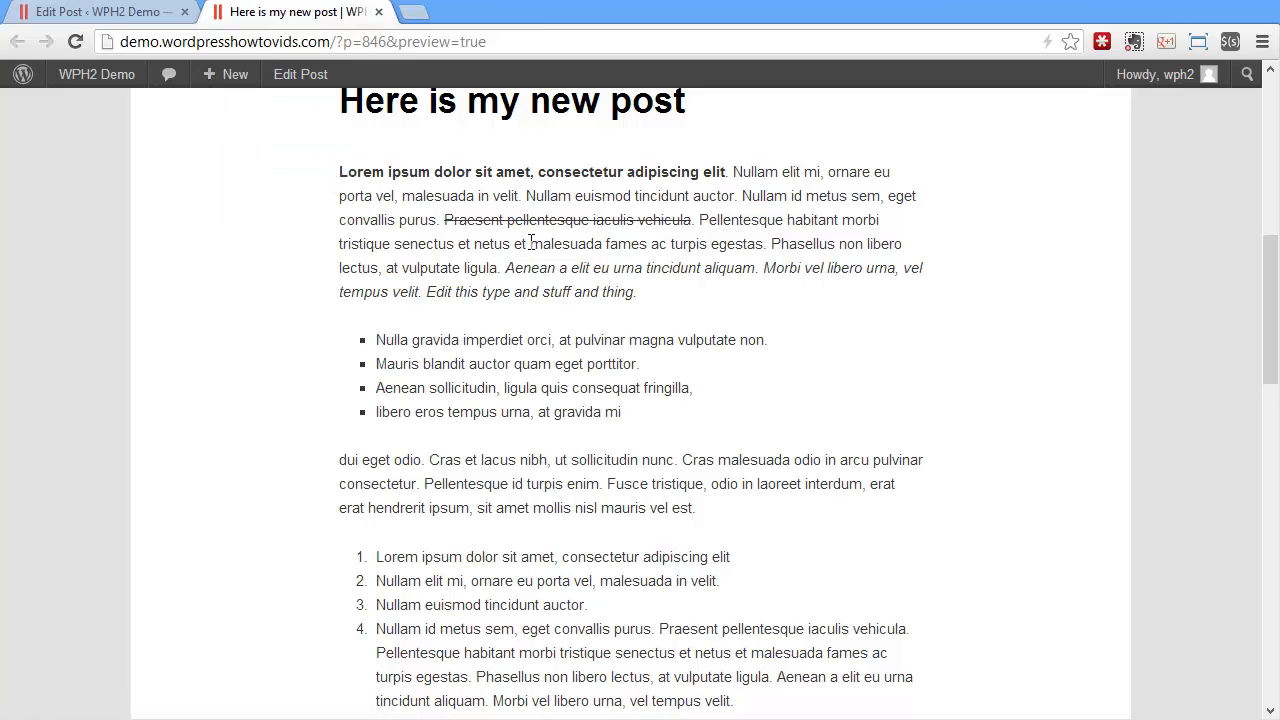
Split the paragraph below the blockquote into three paragraphs, breaking after "convallis purus." and after "turpis egestas."
click(150, 12)
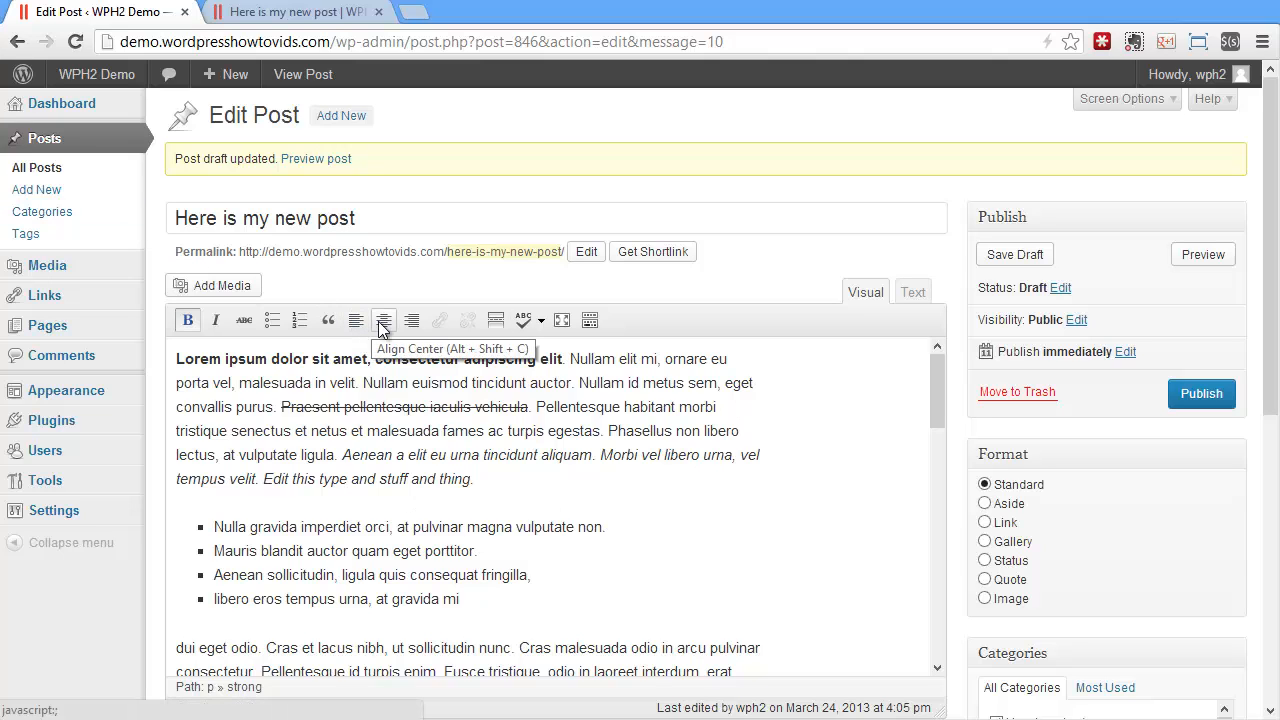
scroll(440, 441, down, 5)
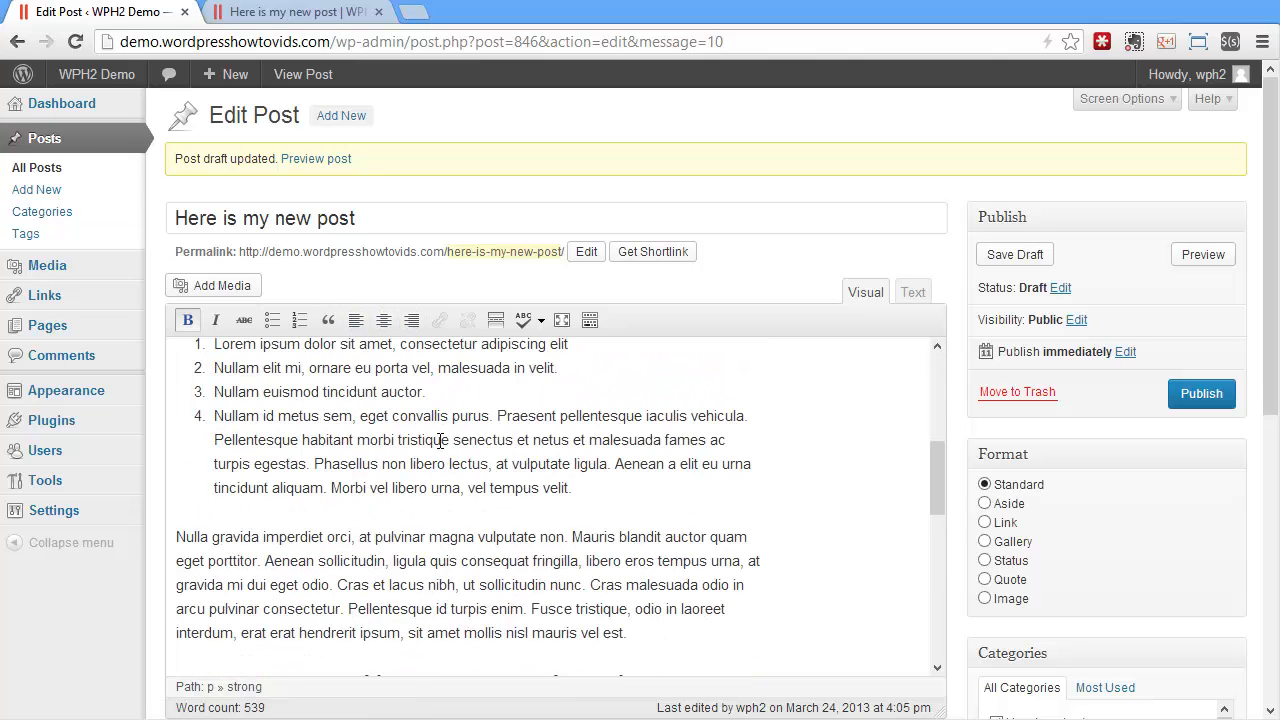
click(585, 565)
scroll(585, 565, down, 5)
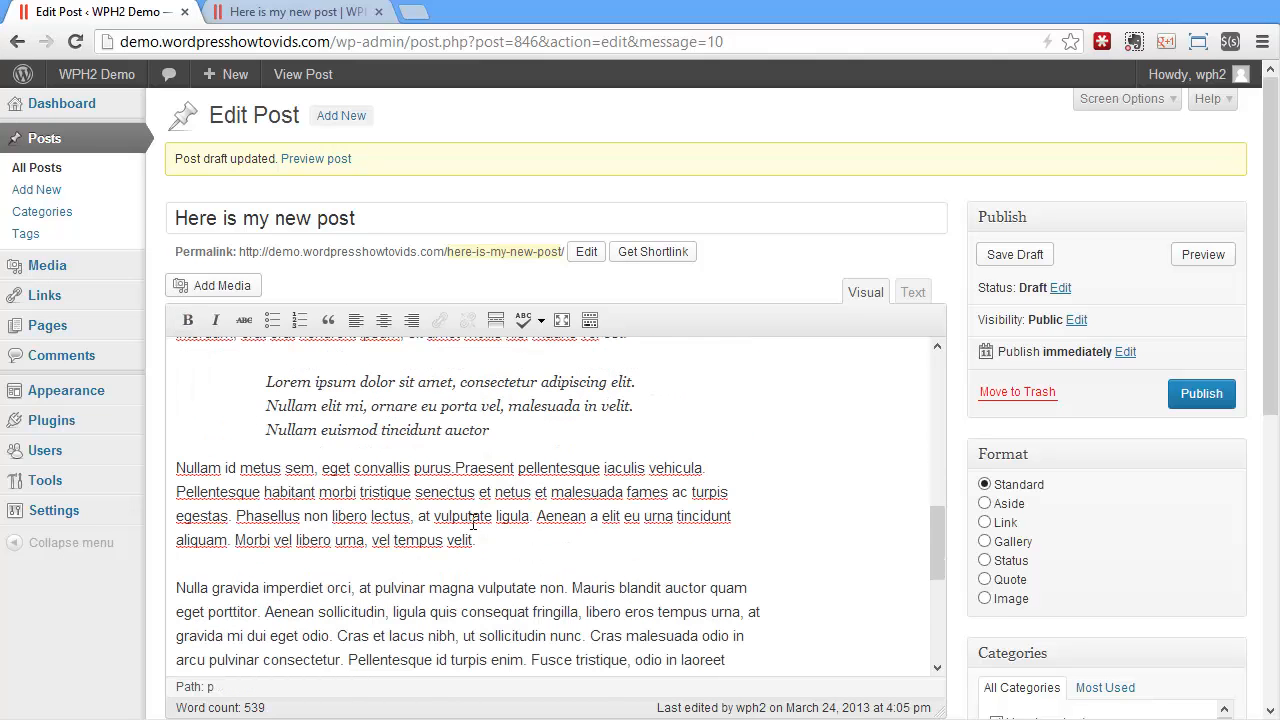
key(Return)
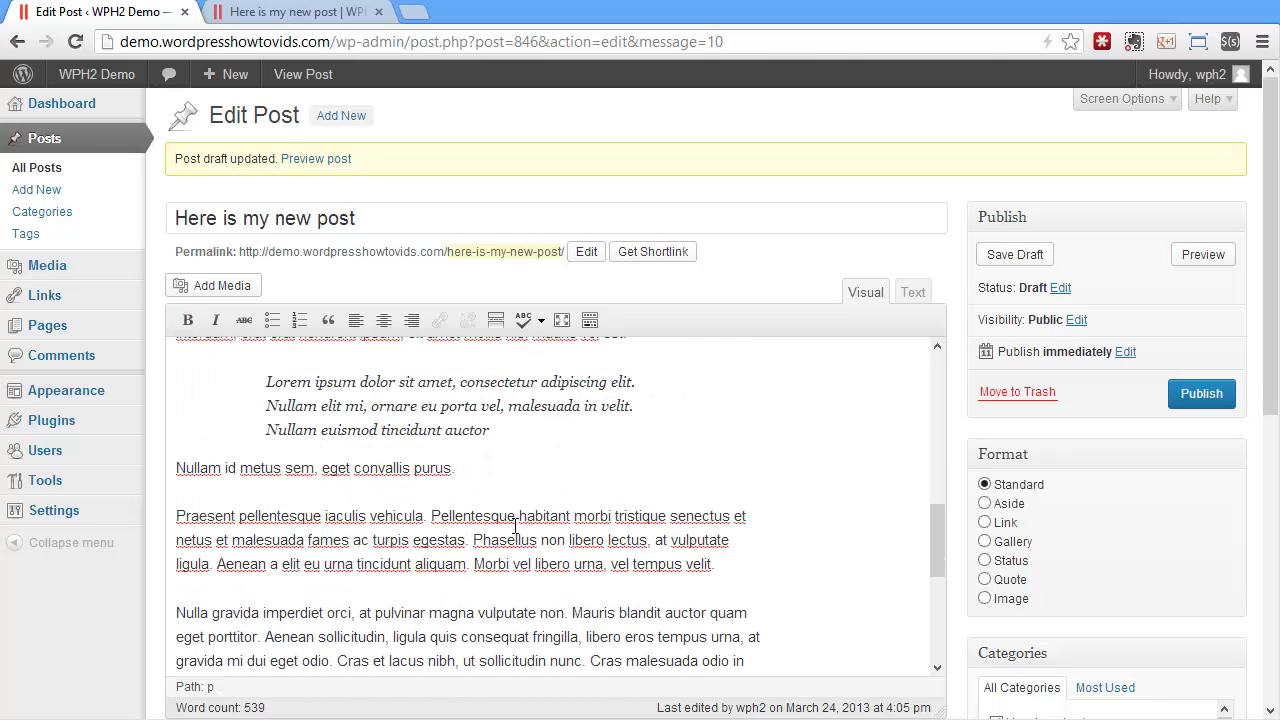
key(Return)
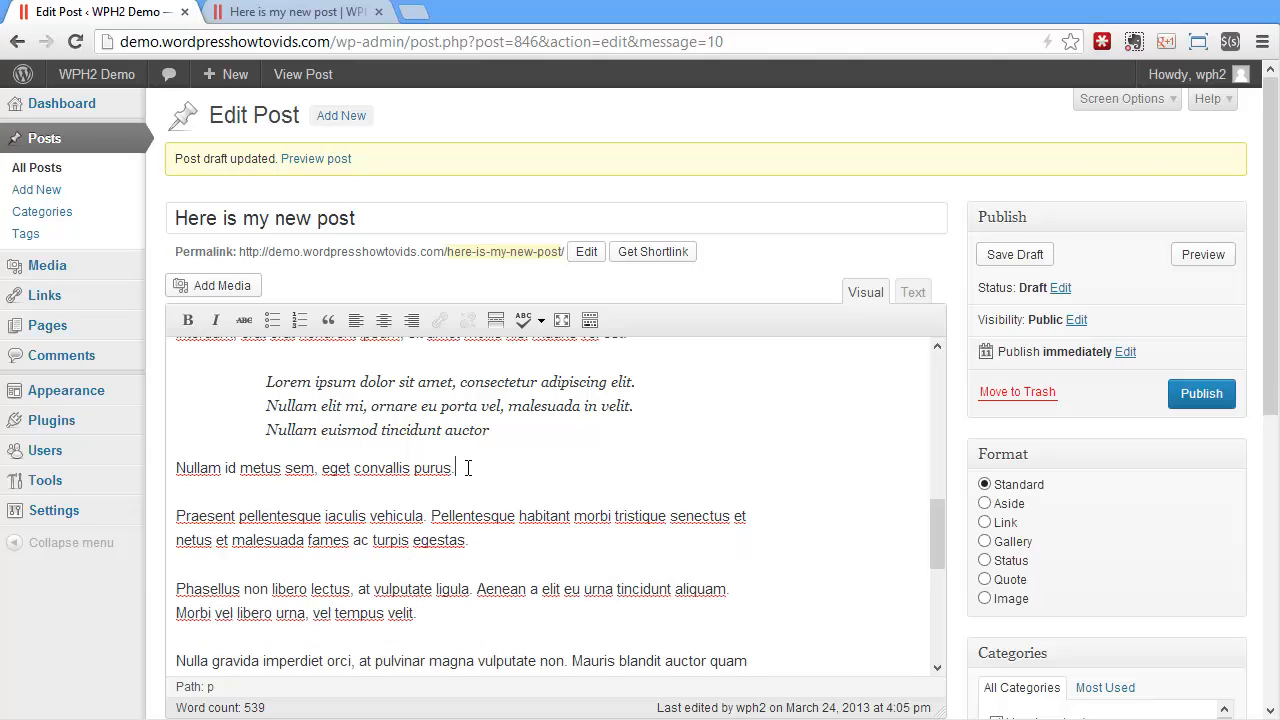
Right-align the "Praesent pellentesque" paragraph and center the "Phasellus non libero" paragraph below the blockquote
drag(467, 468, 127, 454)
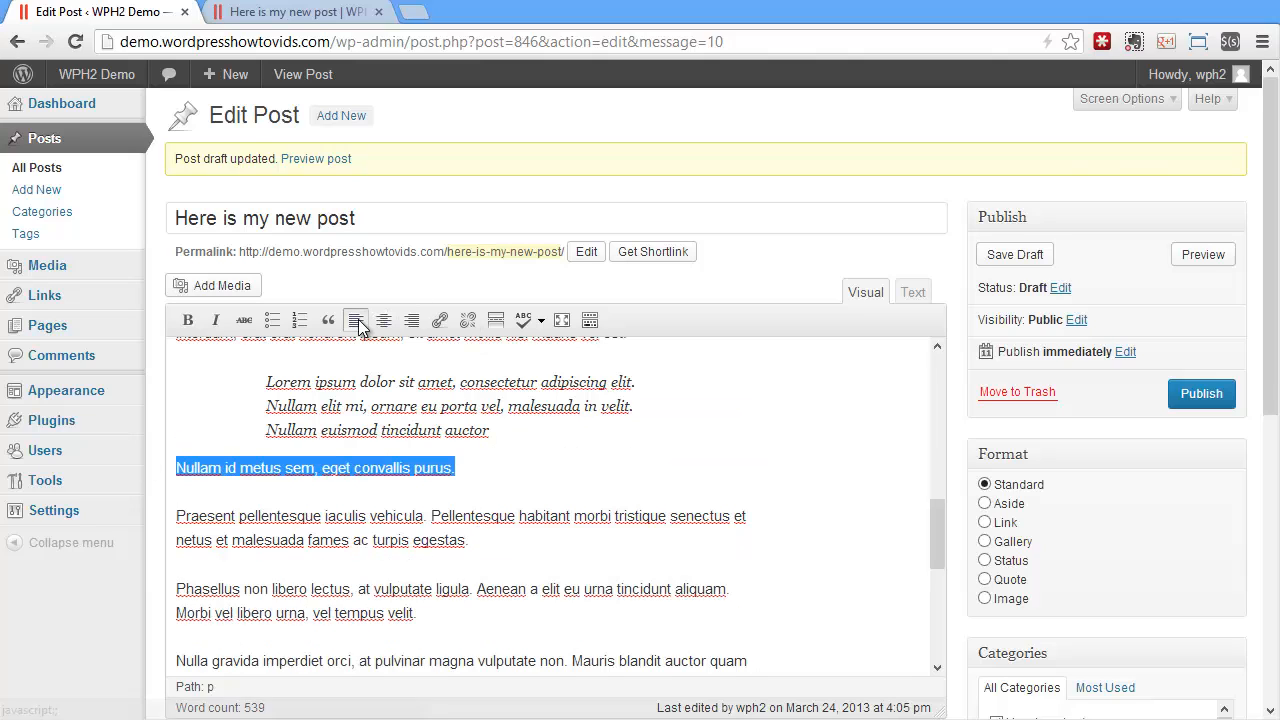
click(416, 537)
drag(468, 540, 172, 511)
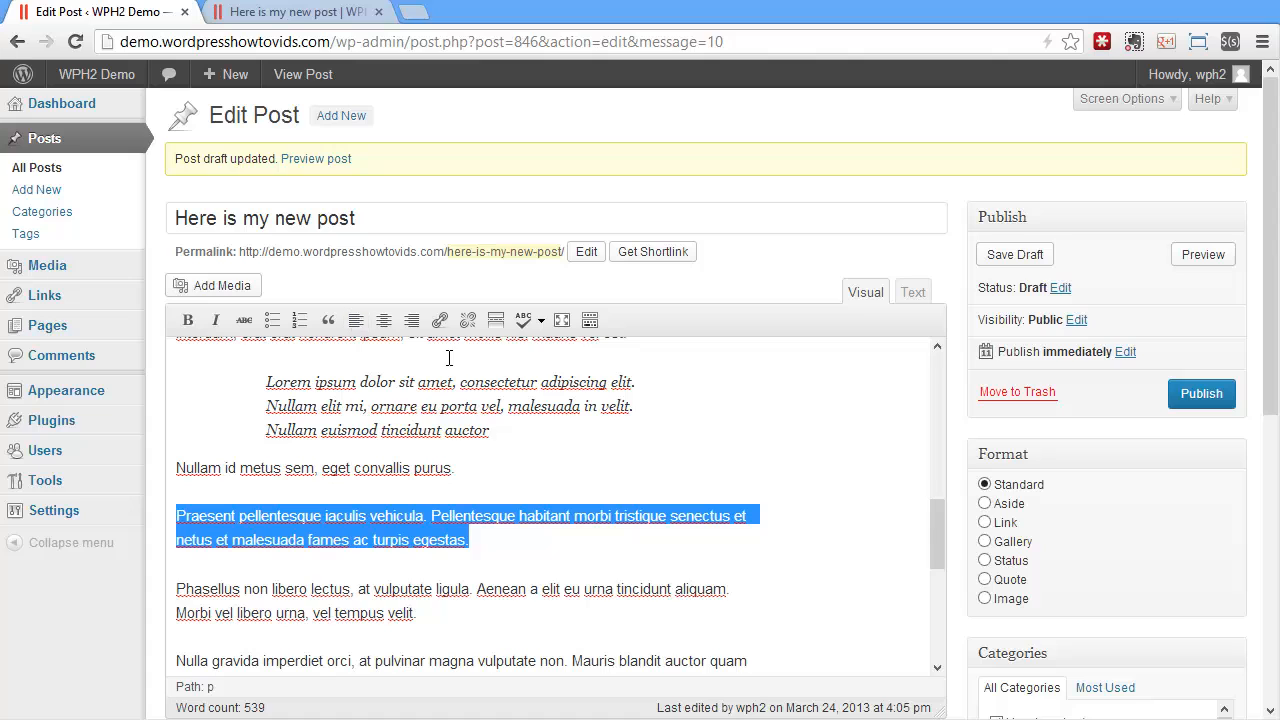
click(413, 320)
drag(416, 613, 135, 583)
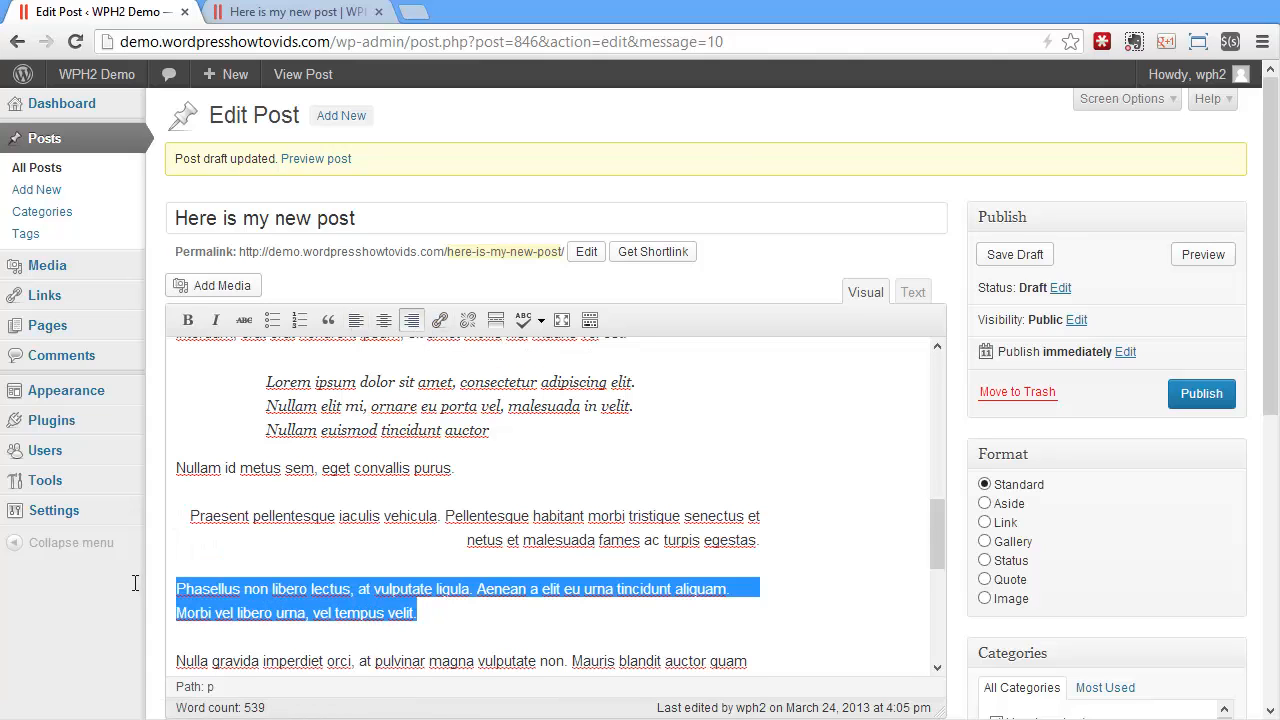
click(383, 320)
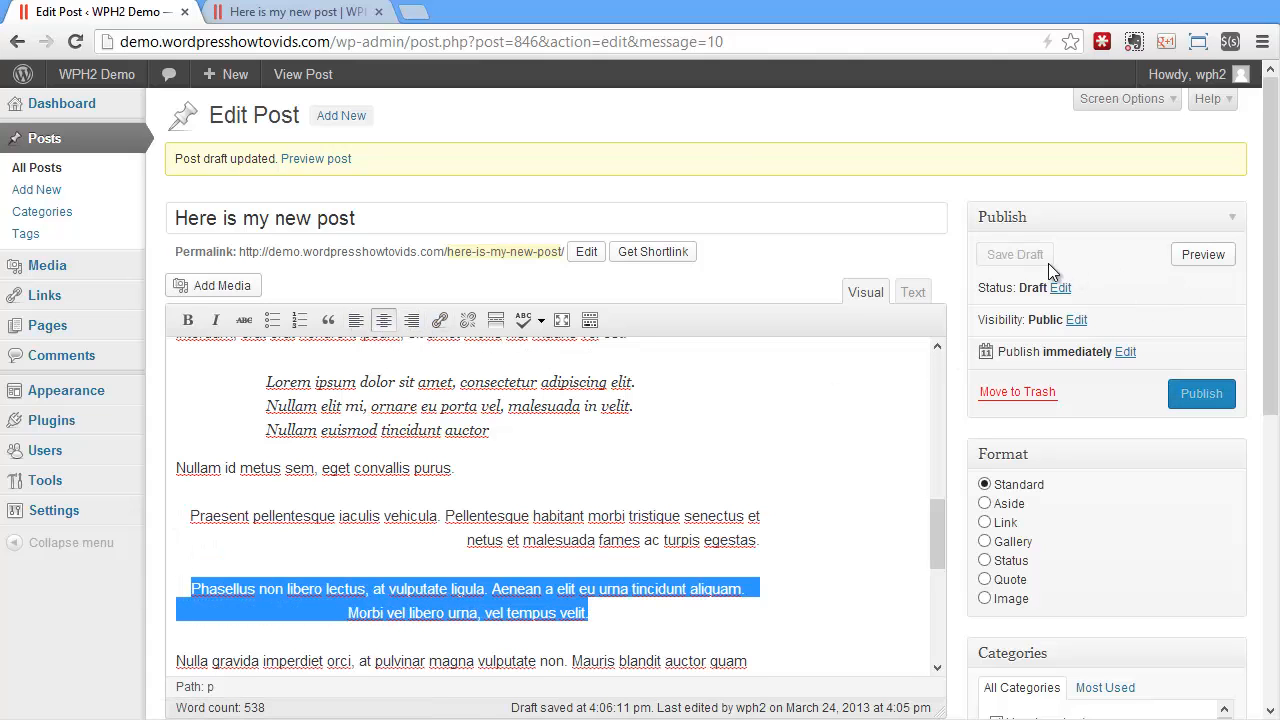
Save the draft and reload the post preview to check the paragraph alignments
click(1015, 255)
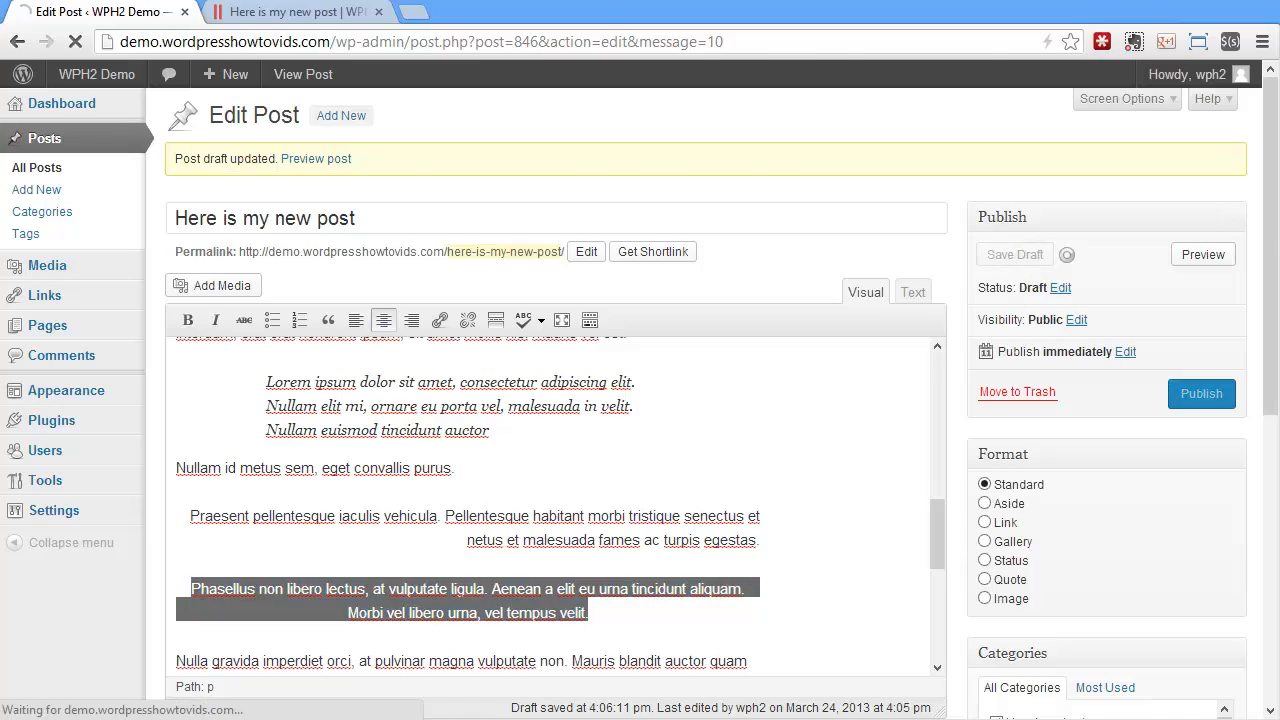
click(298, 12)
click(75, 44)
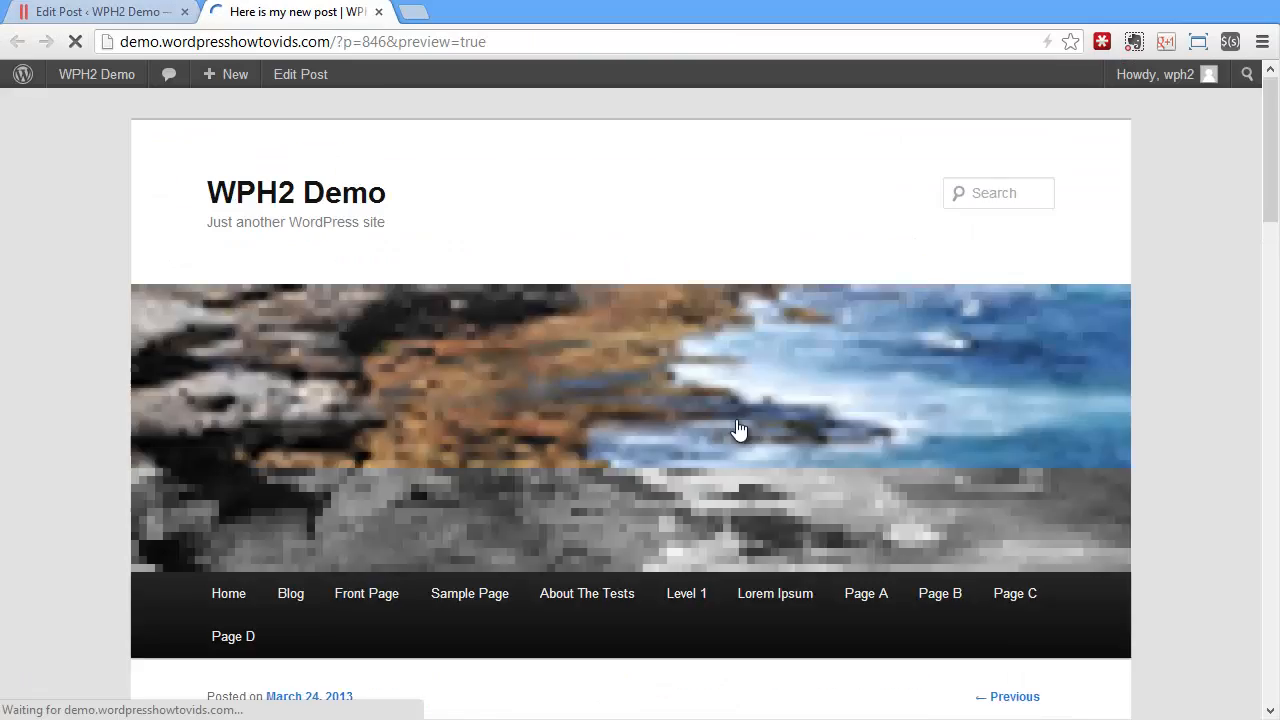
scroll(737, 430, down, 8)
scroll(737, 420, down, 5)
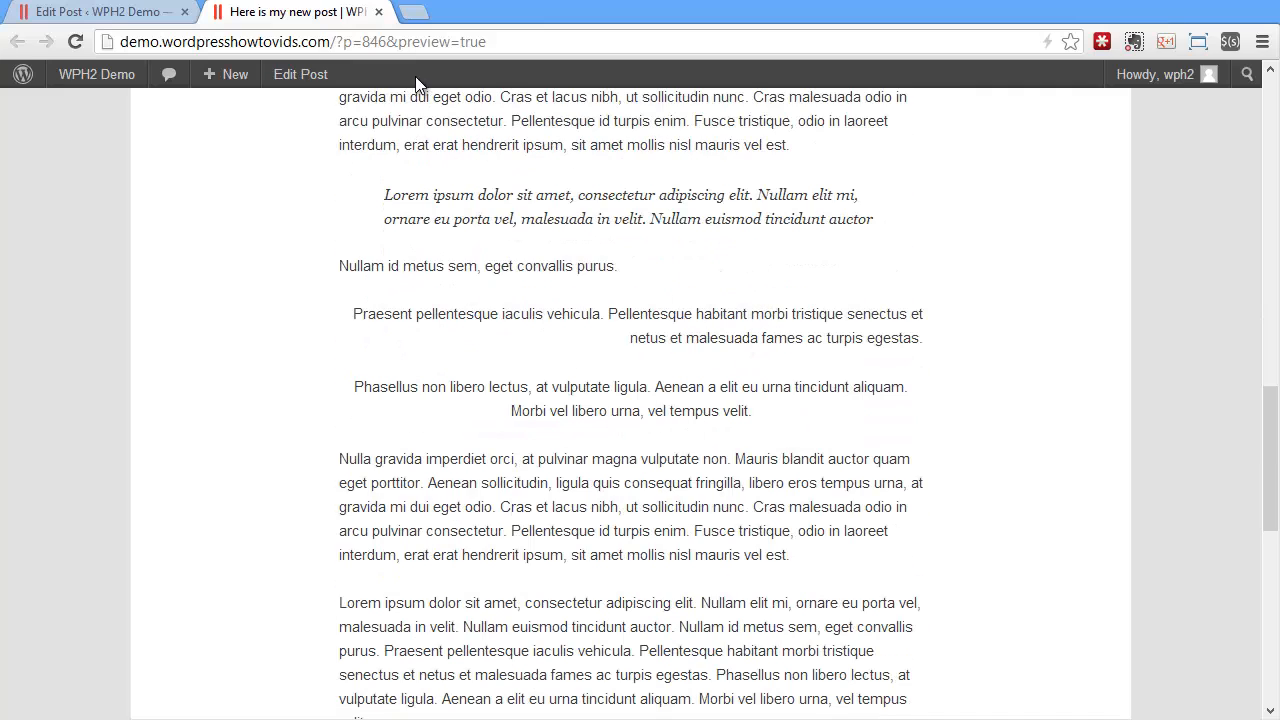
click(100, 12)
scroll(672, 410, down, 10)
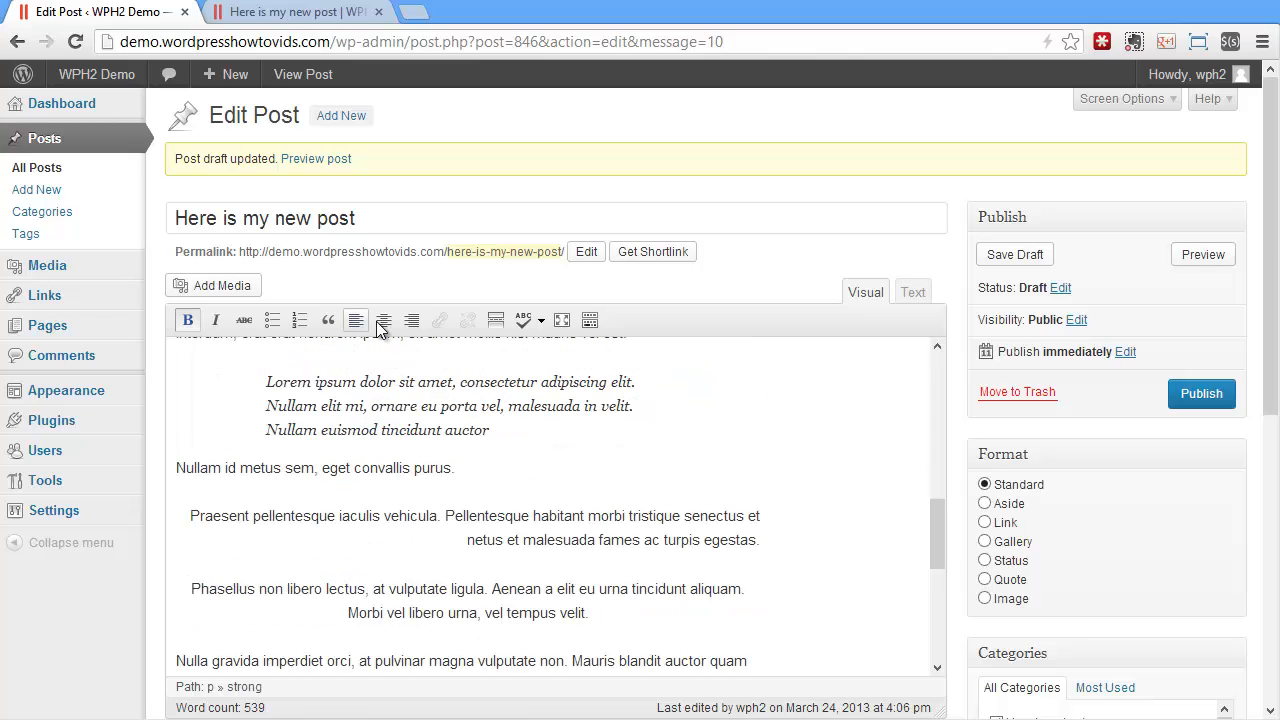
scroll(623, 453, up, 8)
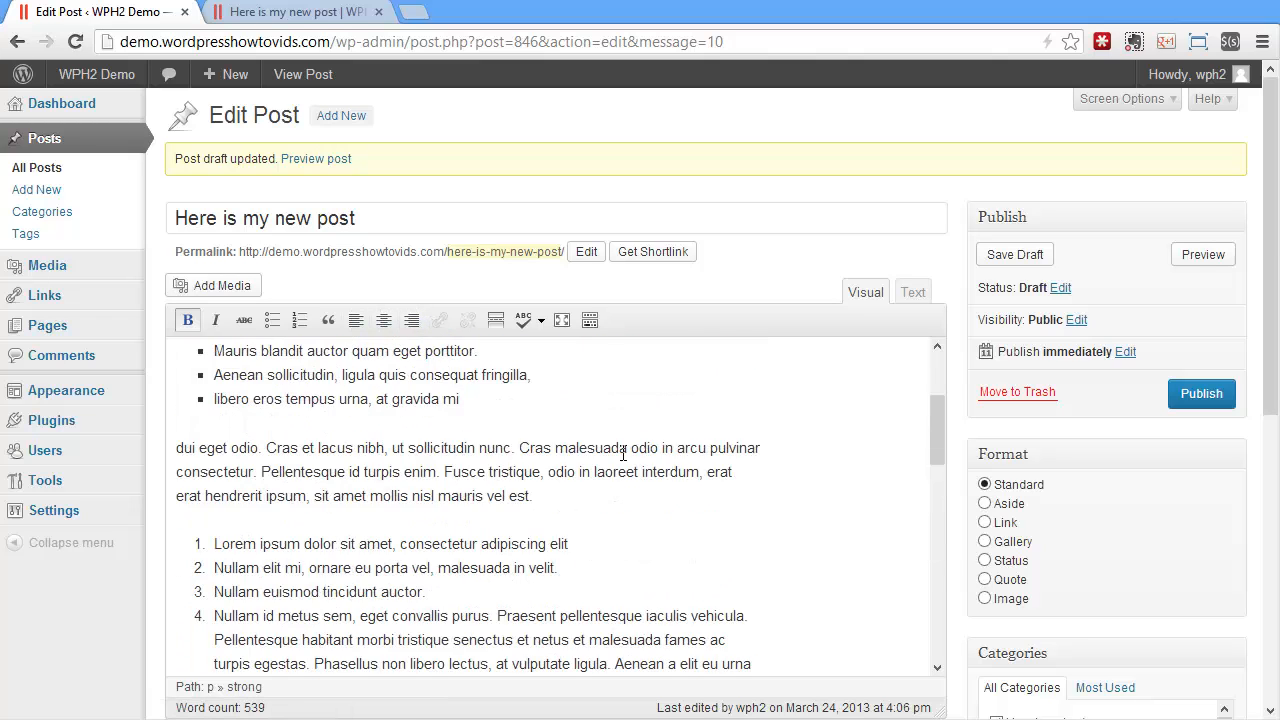
drag(579, 383, 717, 383)
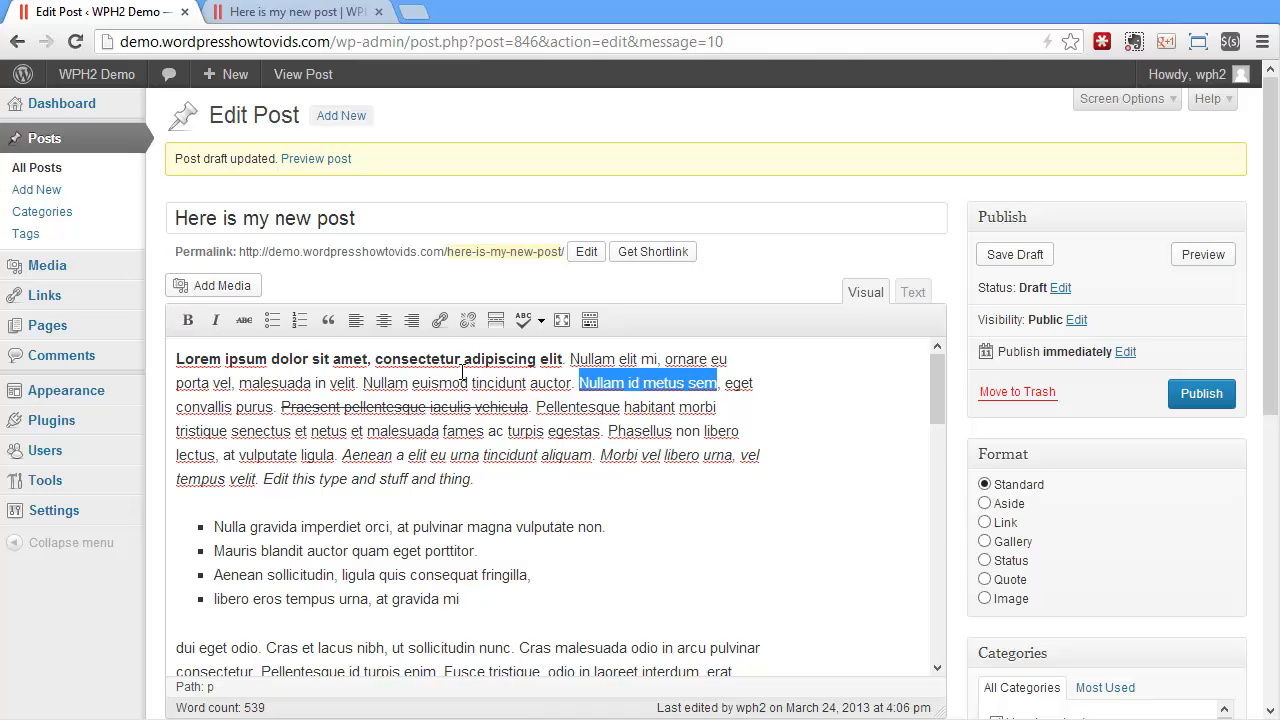
click(440, 320)
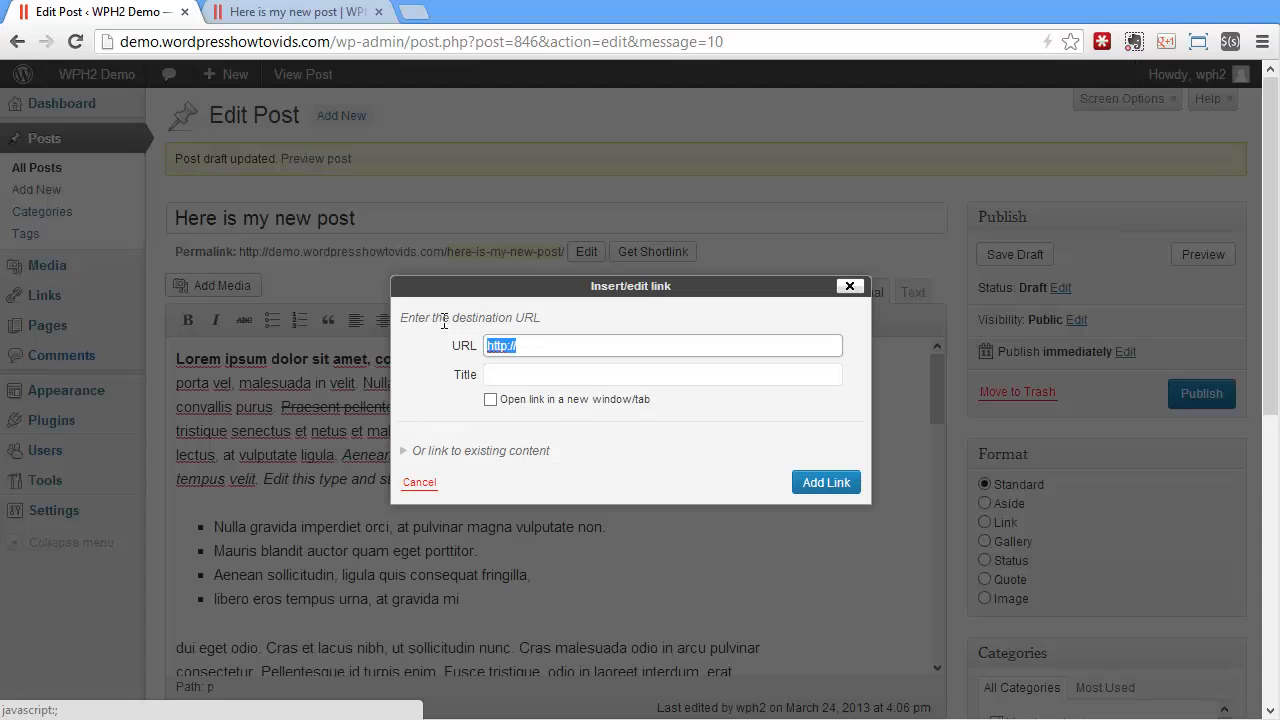
click(554, 349)
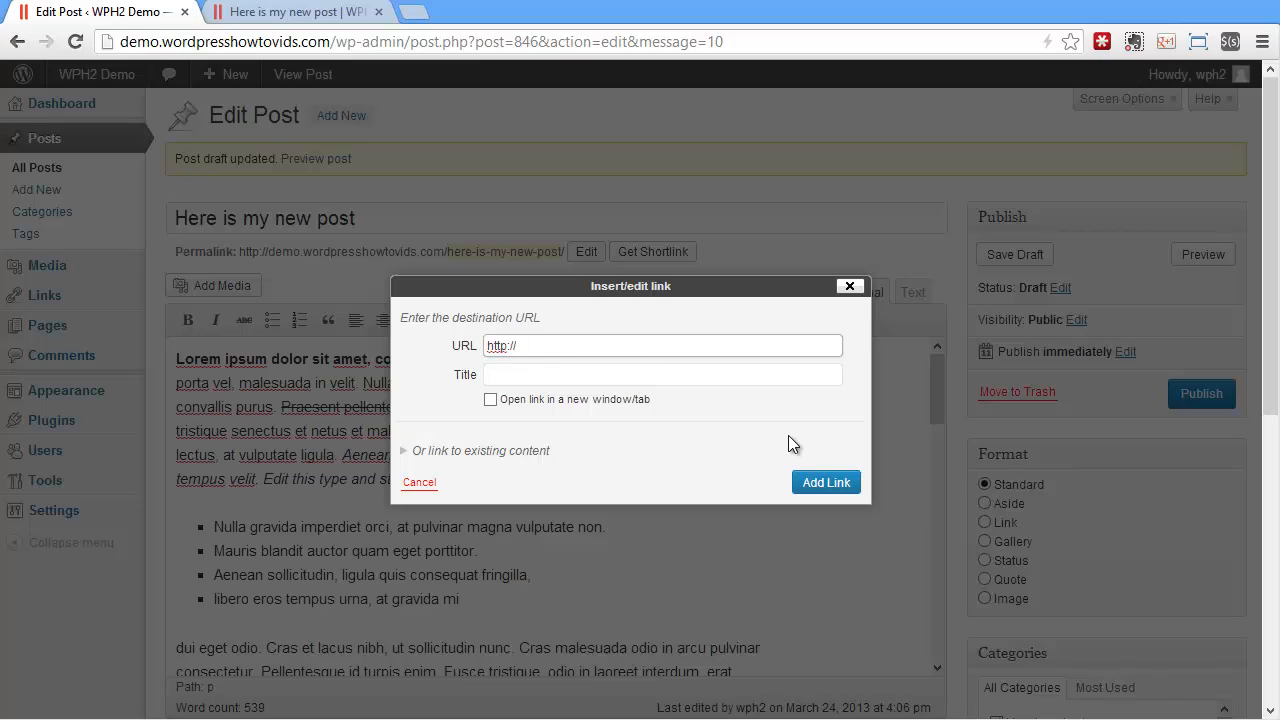
text(www.iphonegamefootage.co)
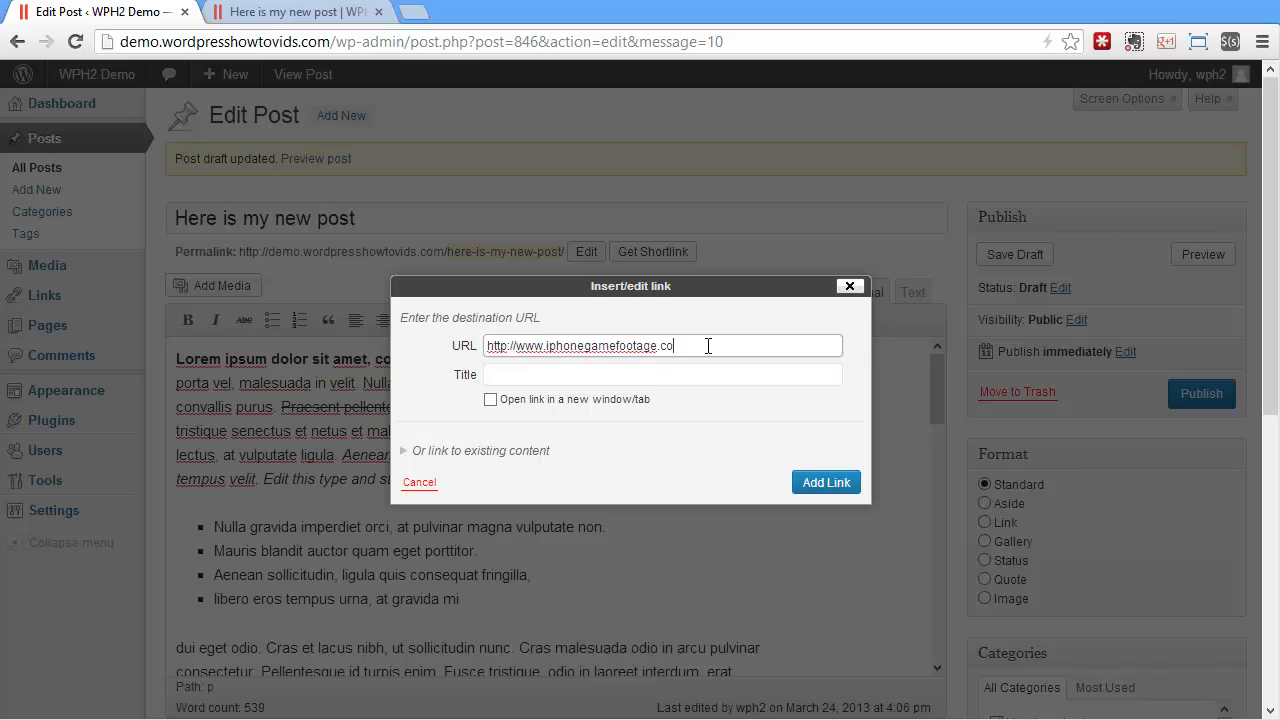
text(m)
key(Tab)
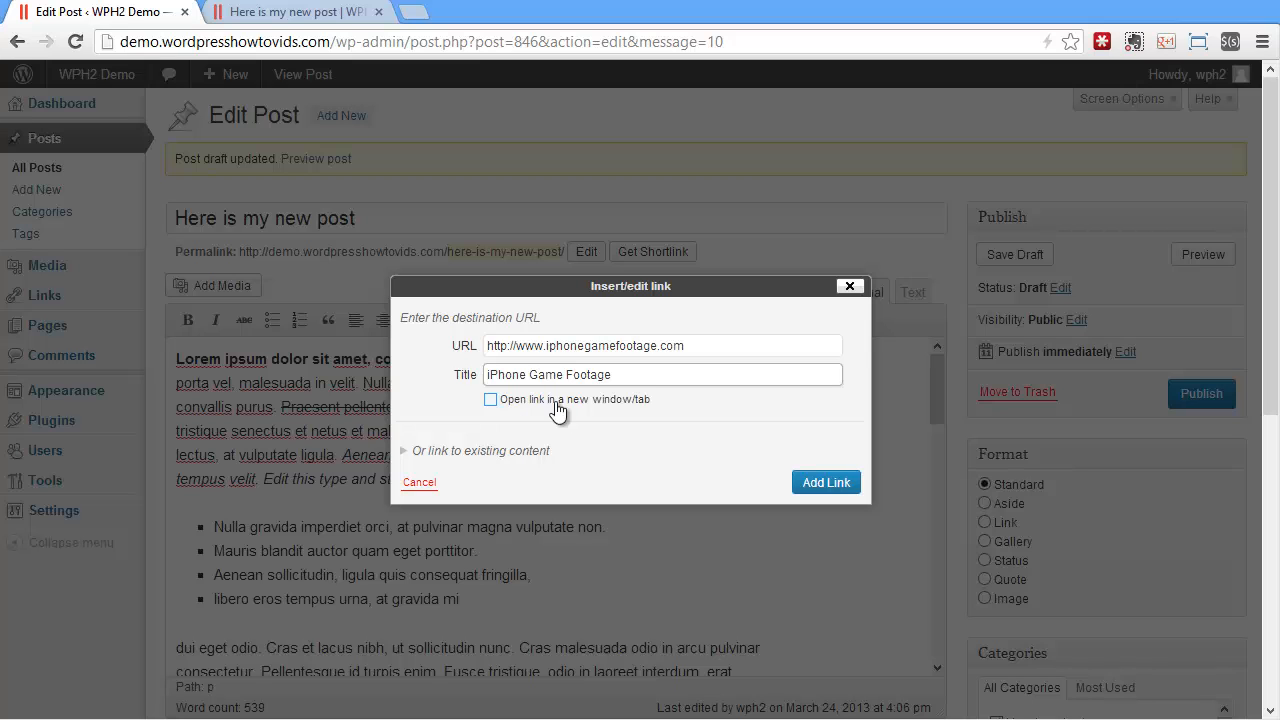
click(565, 412)
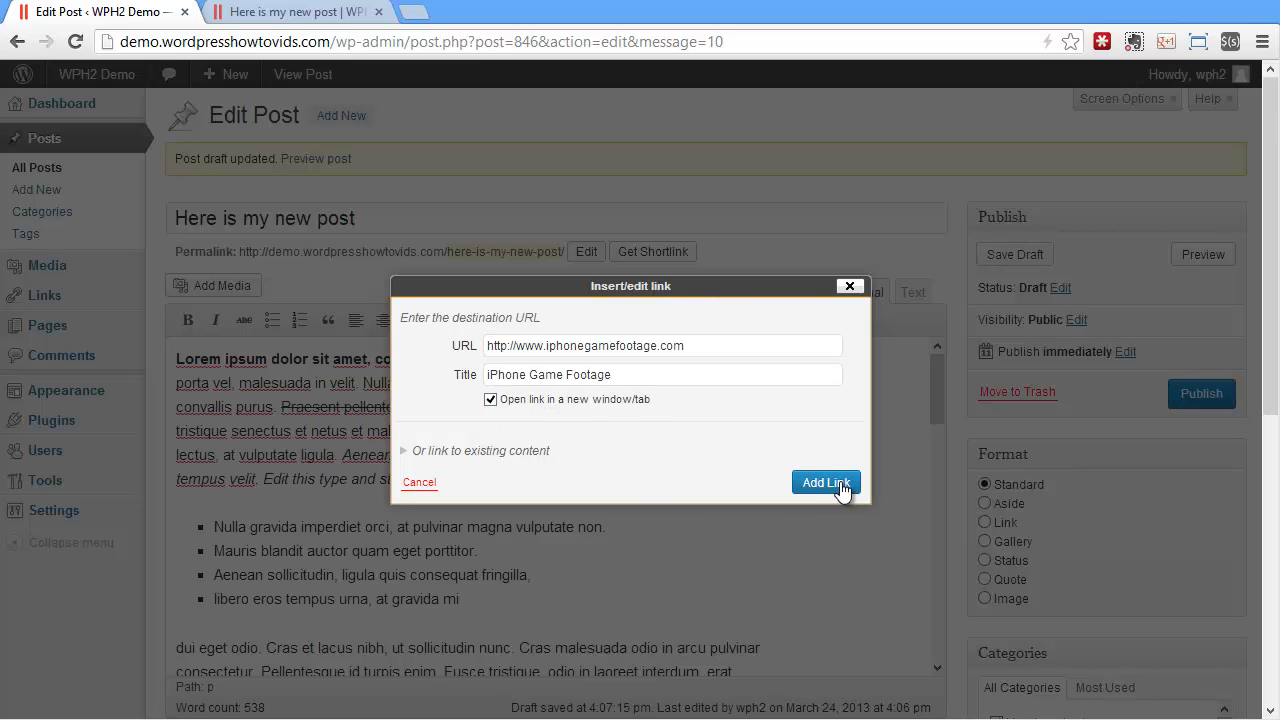
click(842, 485)
Save the draft and test the "Nullam id metus sem" link in the reloaded post preview, closing the linked site again
click(1042, 257)
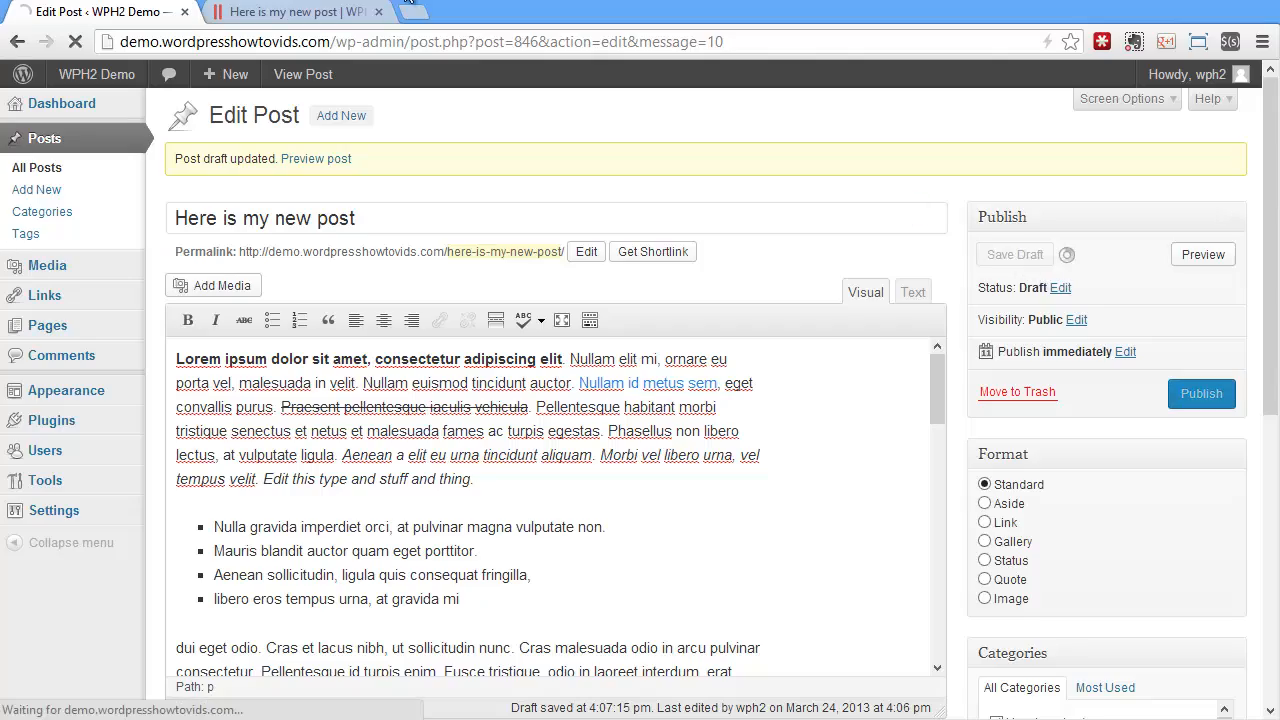
click(345, 12)
key(F5)
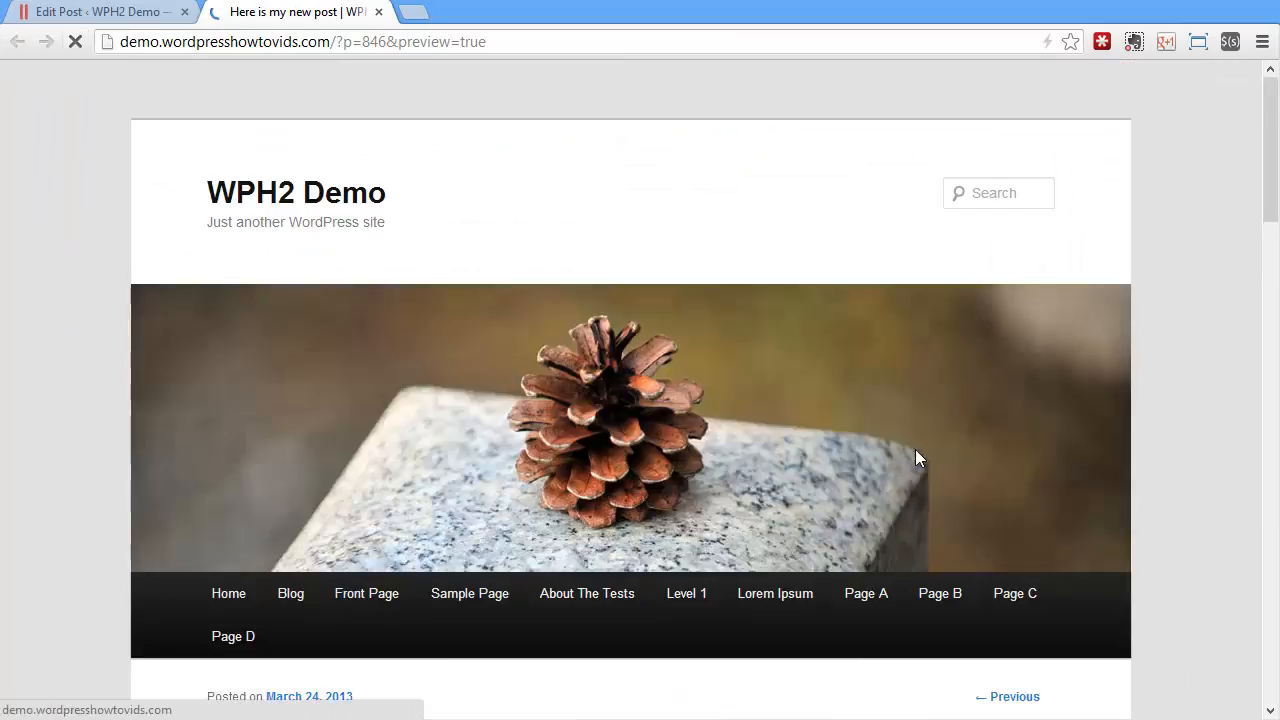
scroll(881, 473, up, 3)
scroll(869, 488, up, 10)
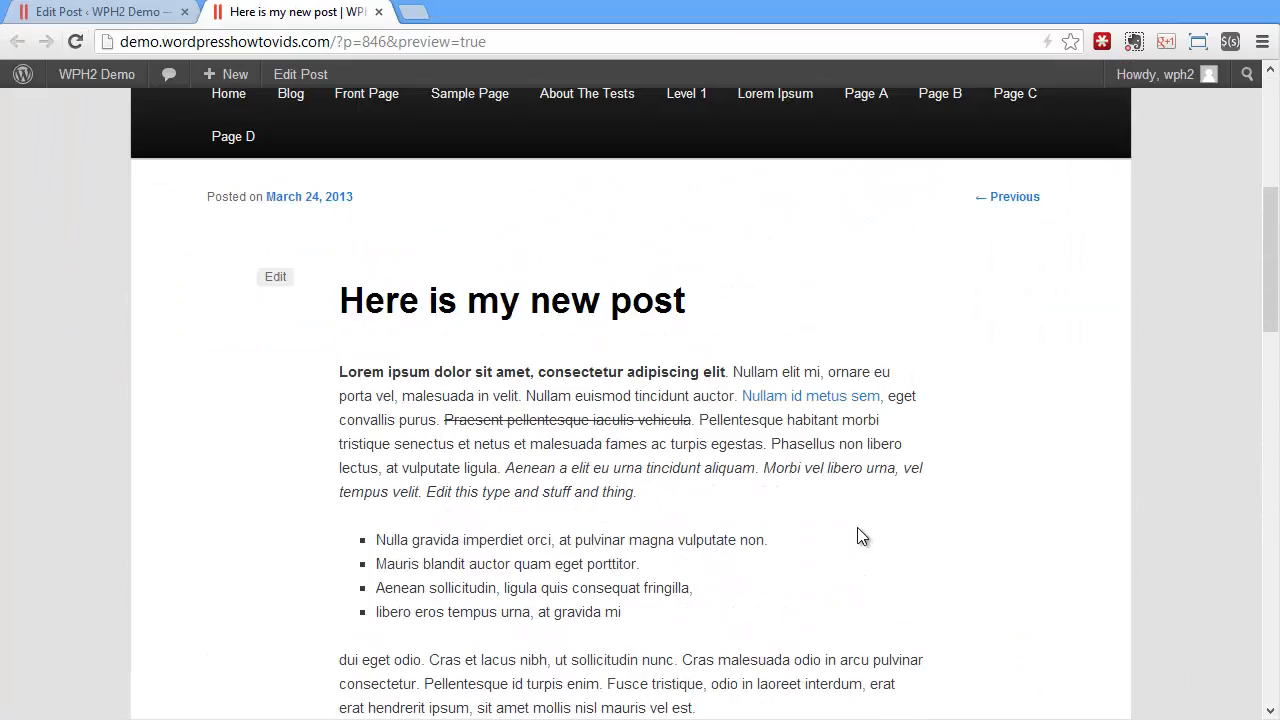
click(788, 398)
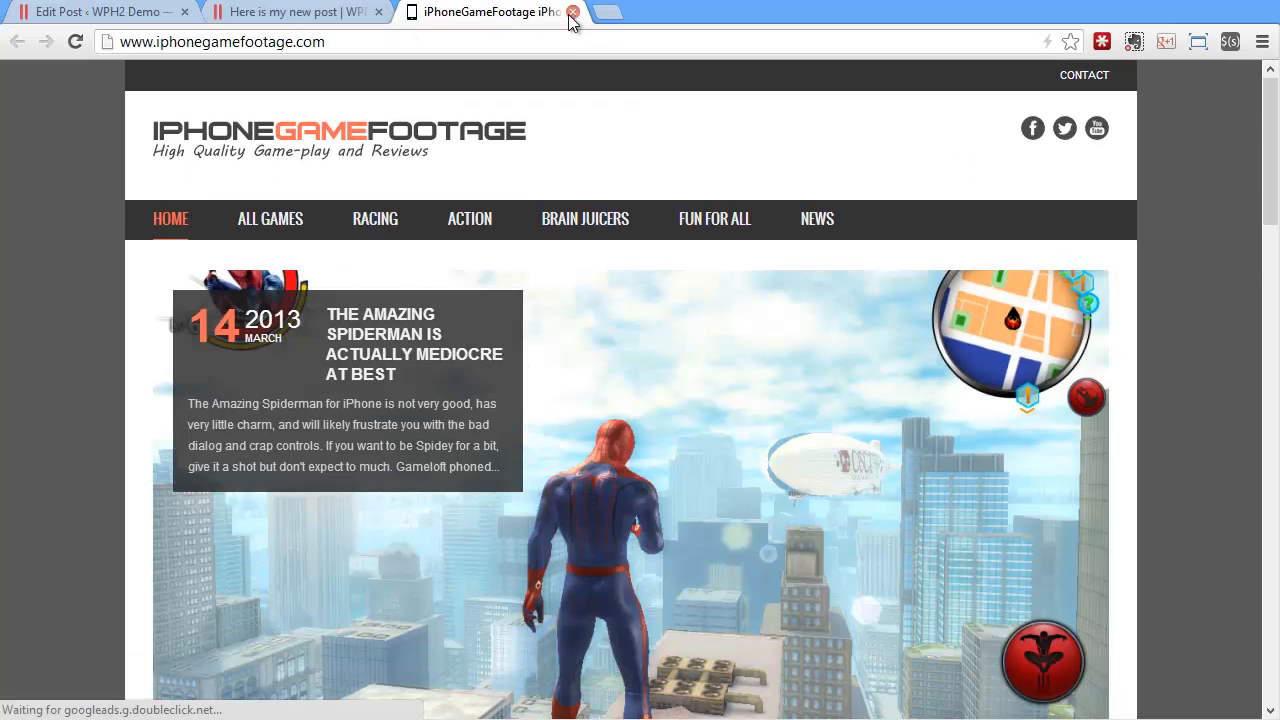
click(572, 12)
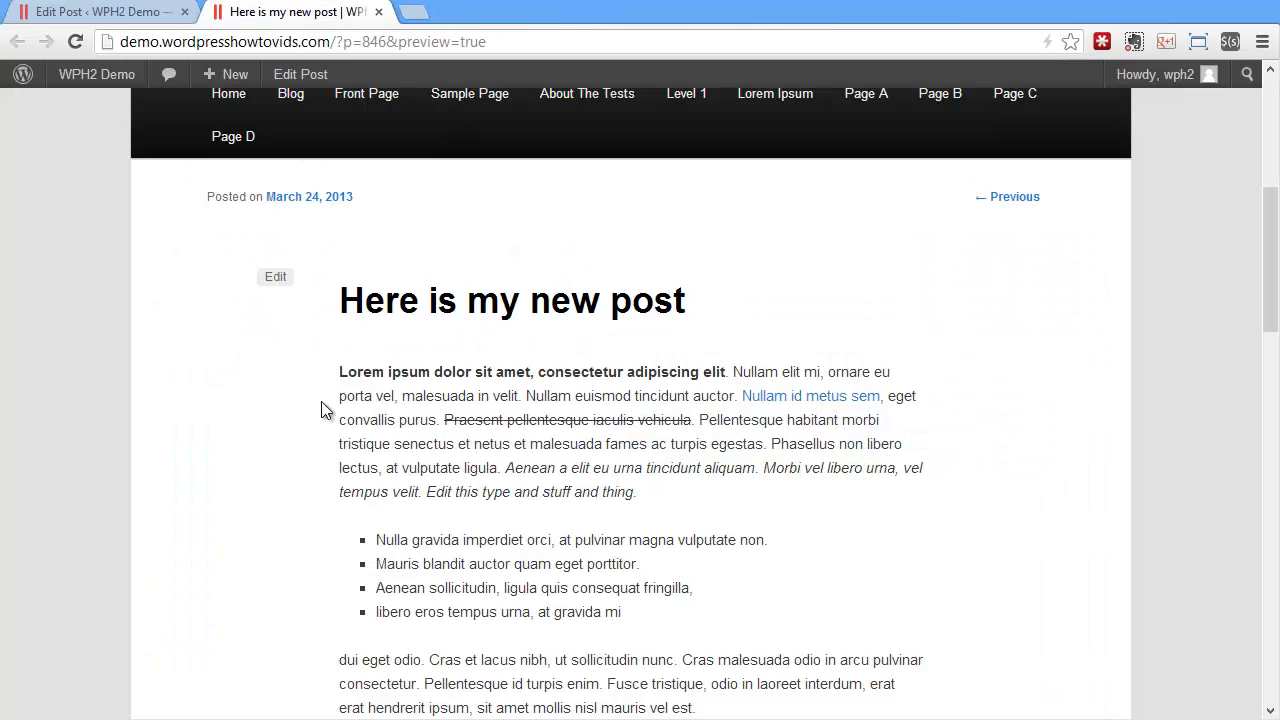
Link "Aenean a elit eu urna tincidunt aliquam" in the first paragraph to the site's existing "Layout Test" post
click(126, 12)
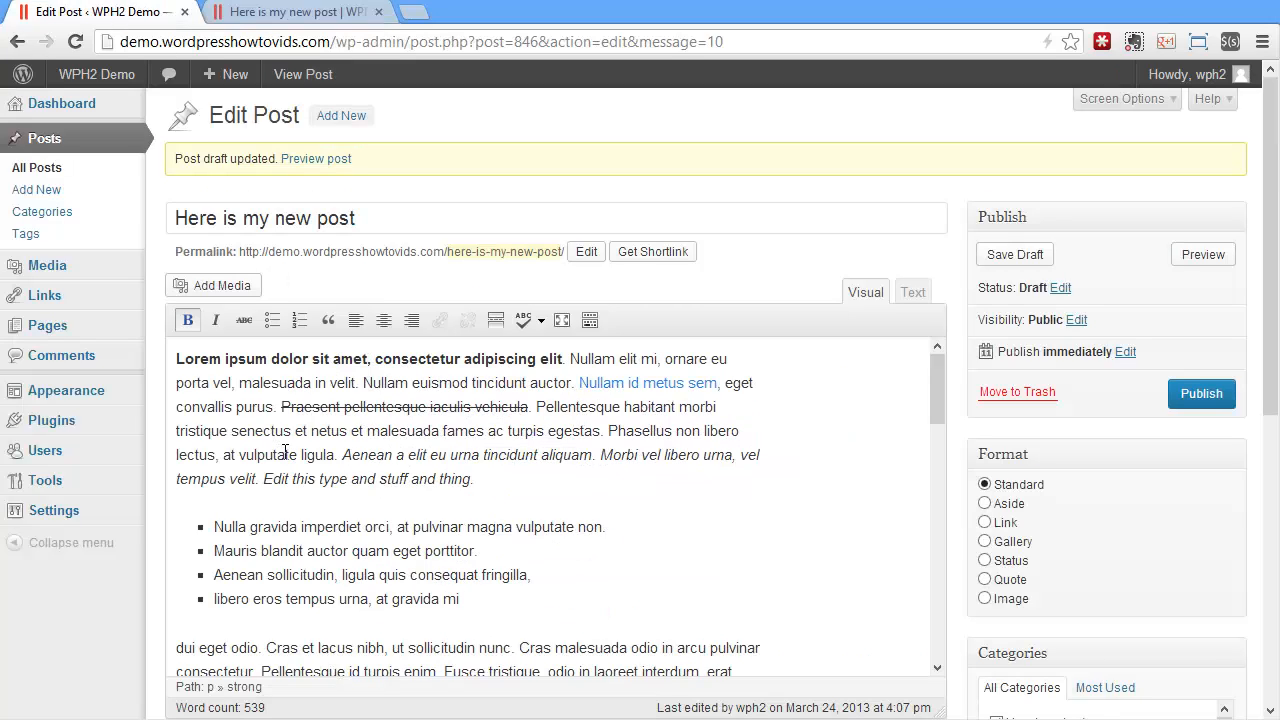
drag(343, 454, 590, 457)
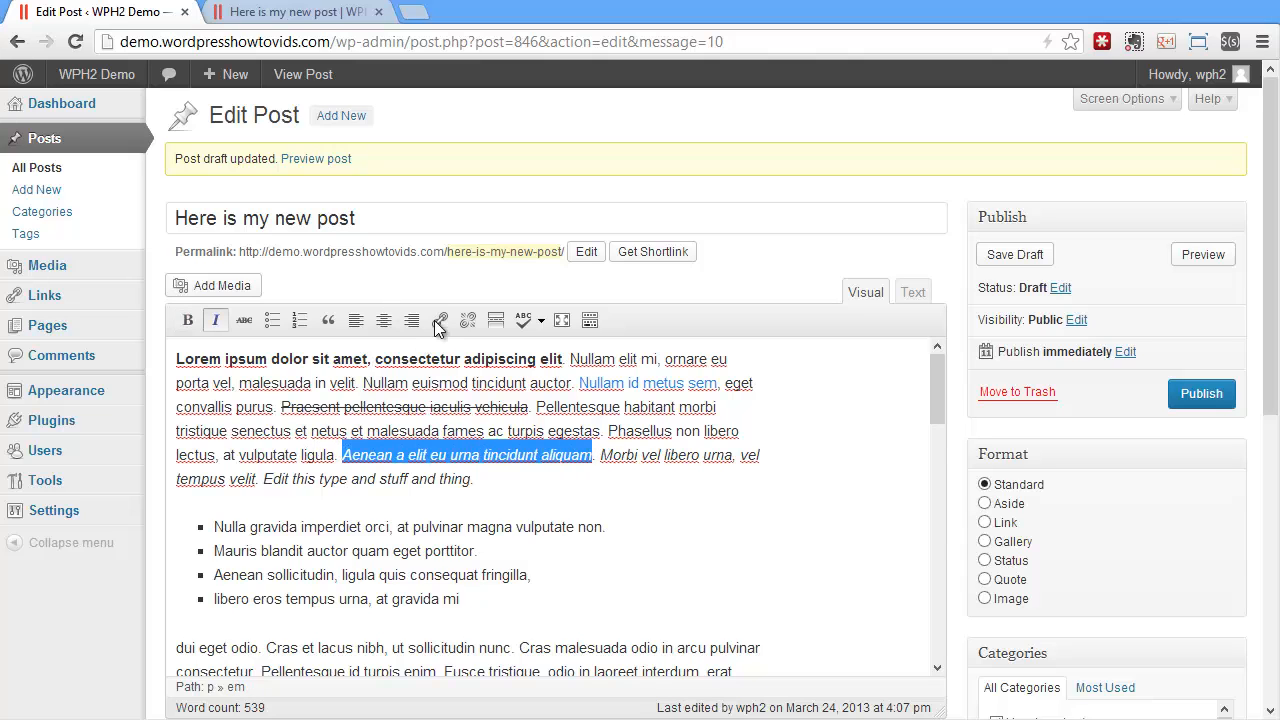
click(439, 320)
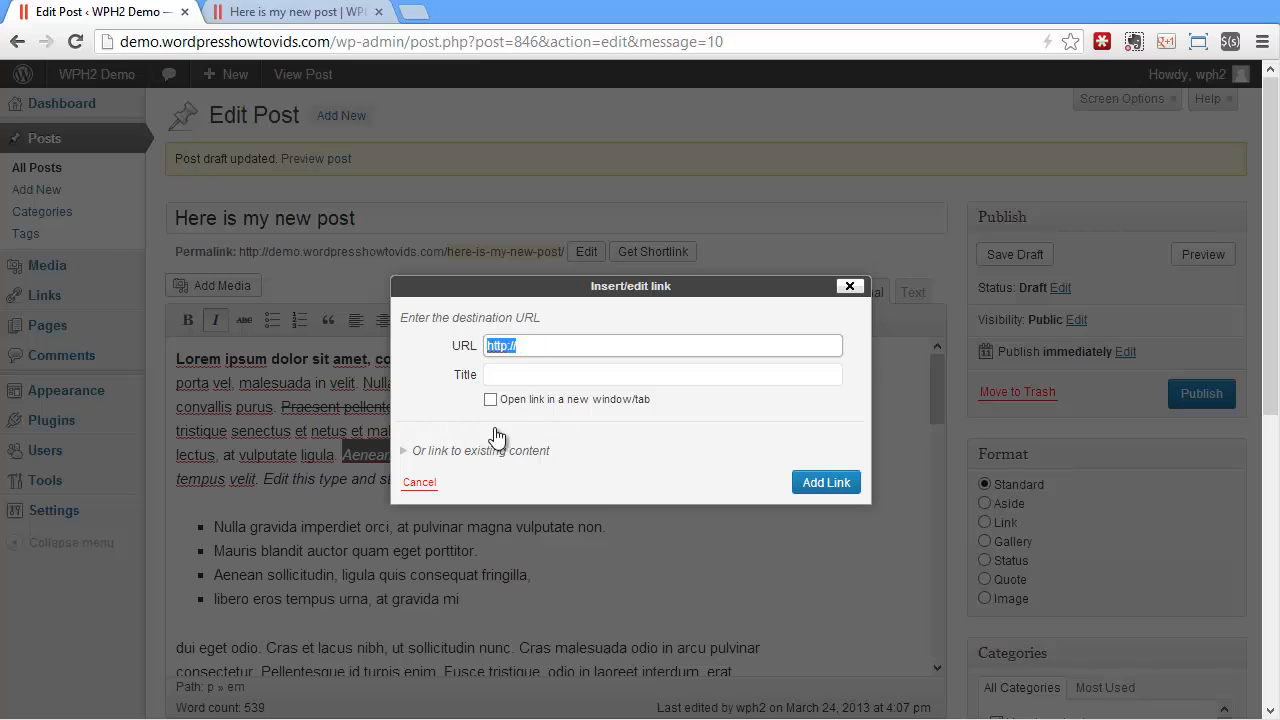
click(470, 452)
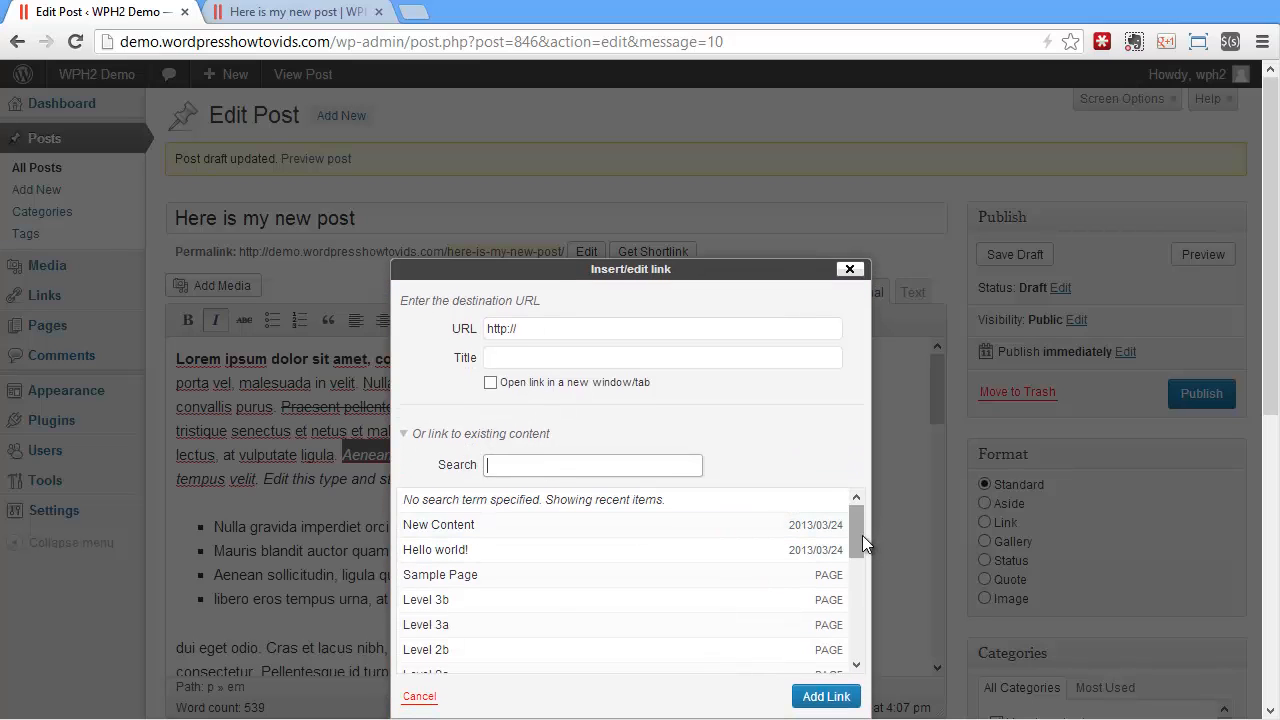
drag(862, 535, 841, 617)
scroll(841, 618, down, 3)
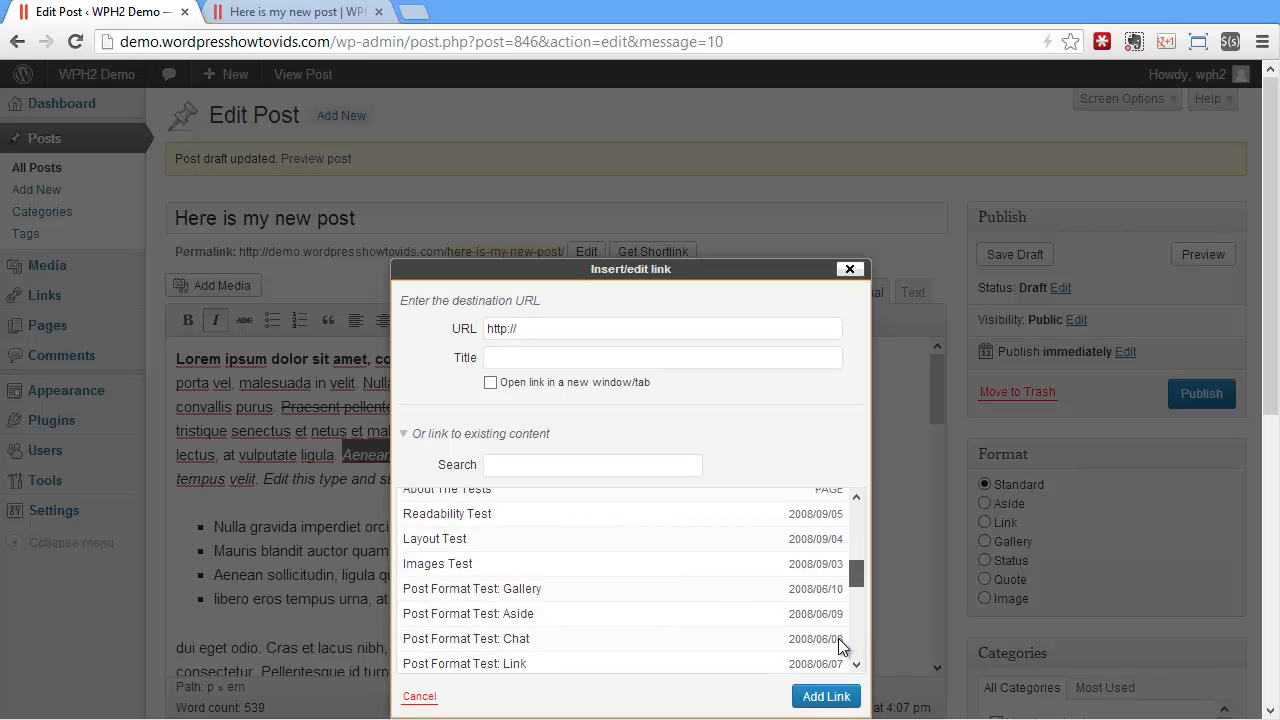
click(482, 538)
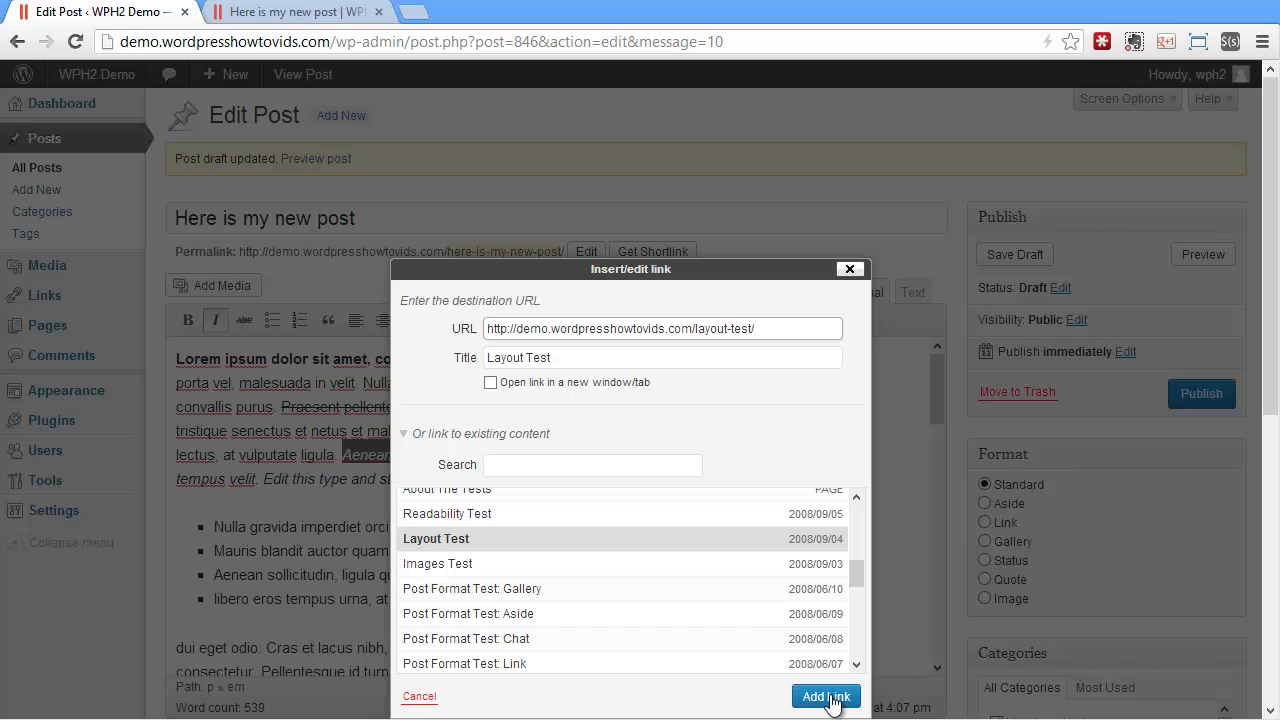
click(831, 697)
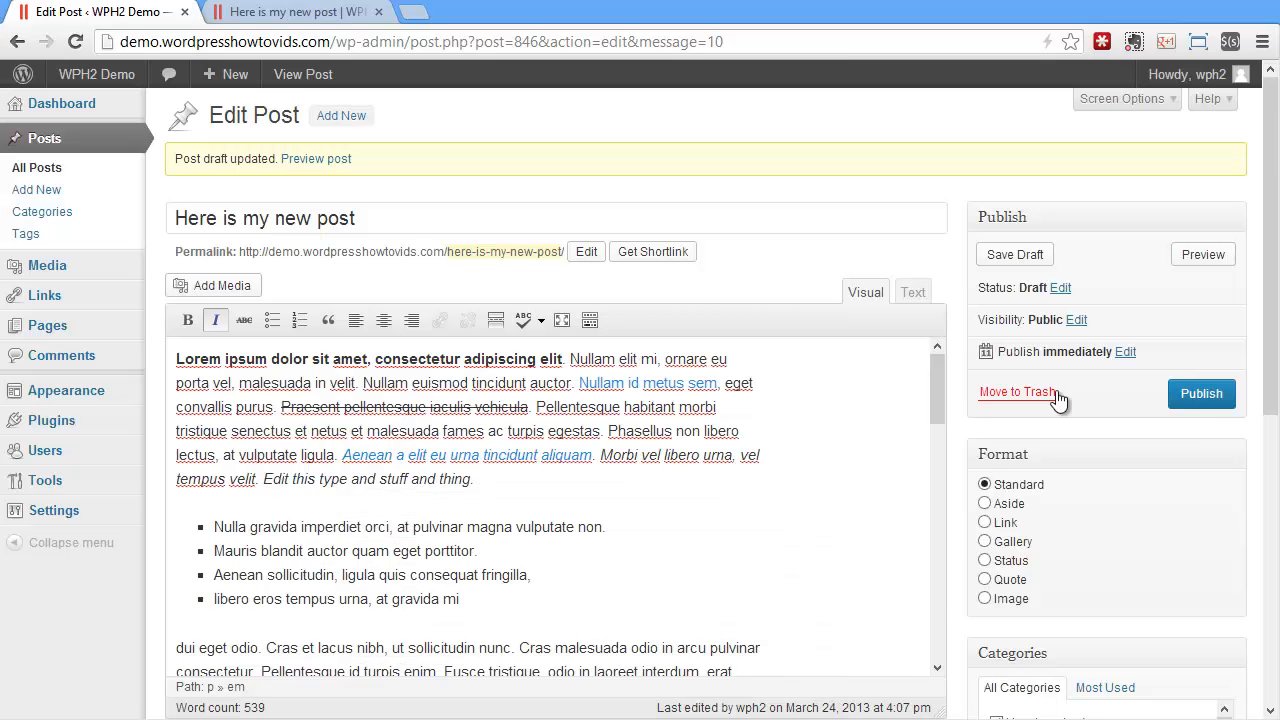
Save the draft and test the "Aenean a elit eu urna tincidunt aliquam" link in the reloaded preview, returning to the post preview
click(1015, 254)
click(300, 12)
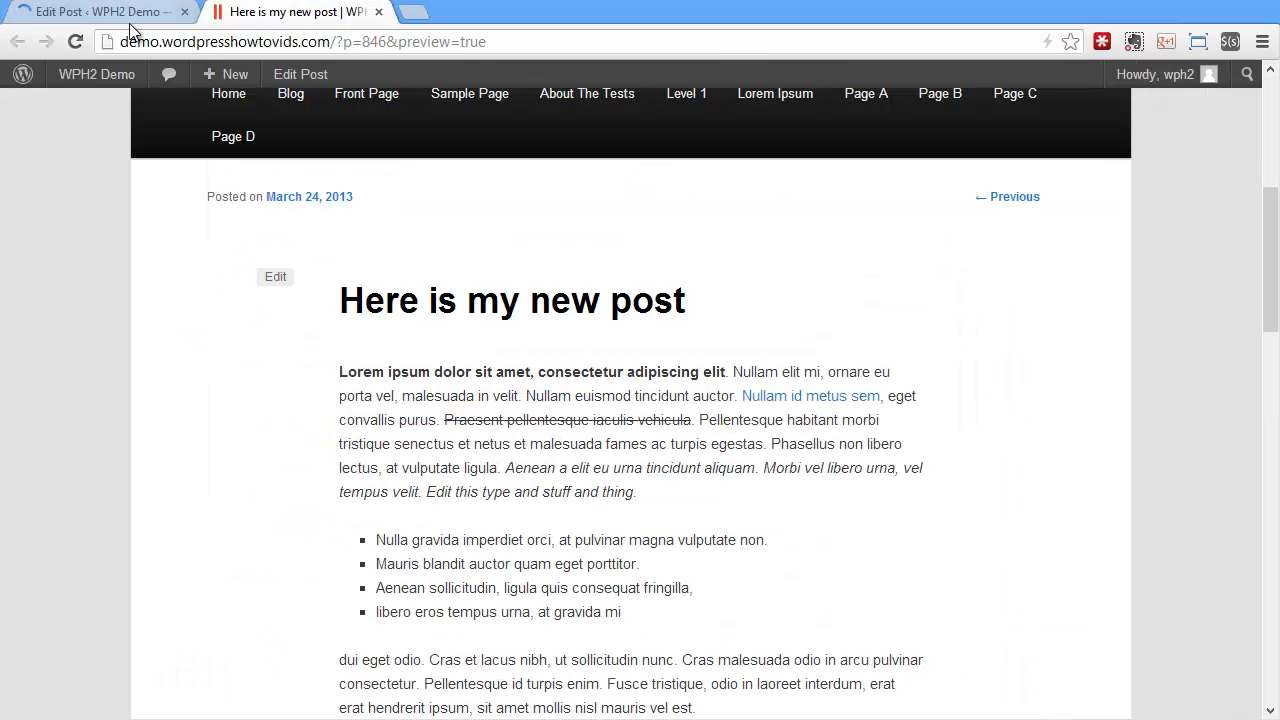
click(77, 41)
click(718, 466)
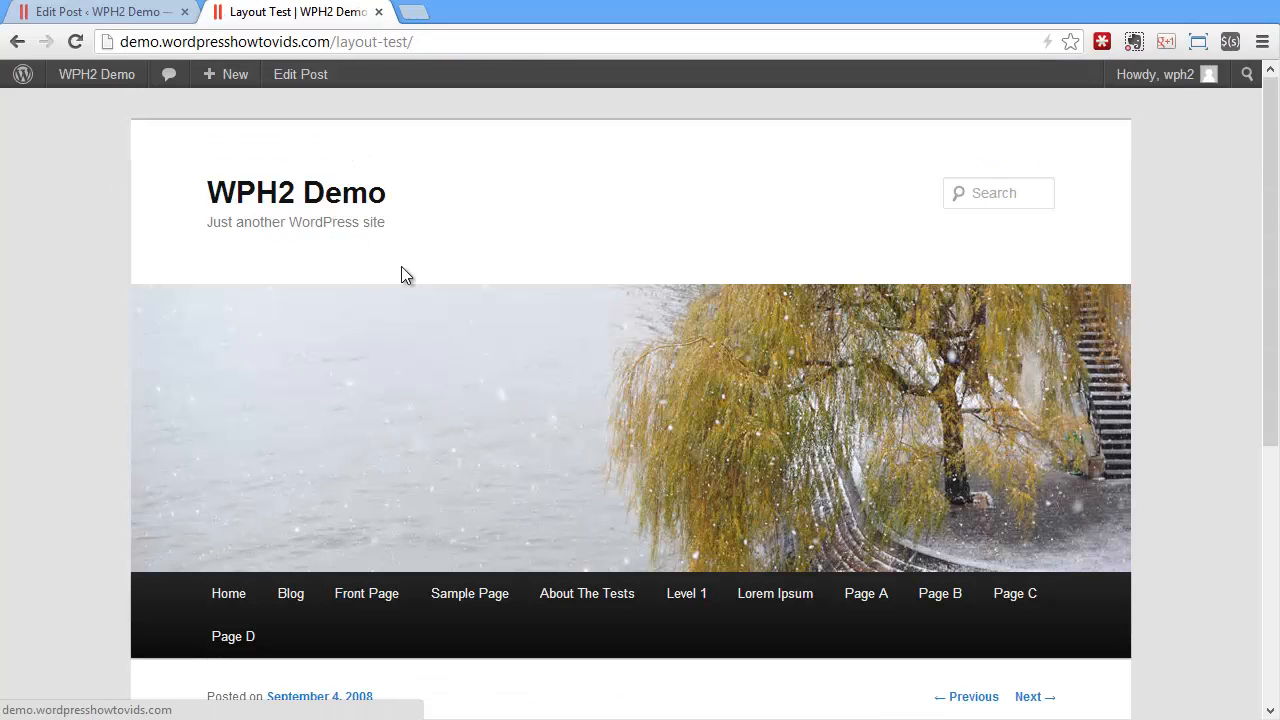
scroll(580, 426, down, 3)
right_click(762, 553)
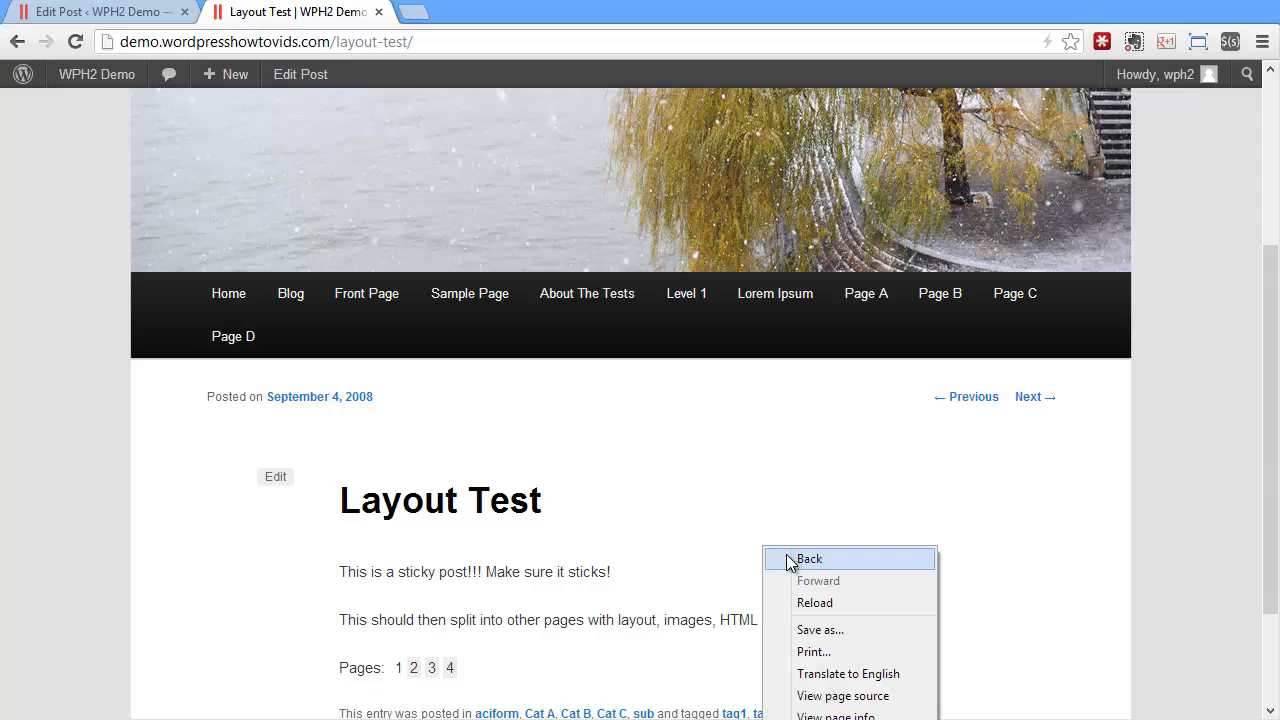
click(786, 556)
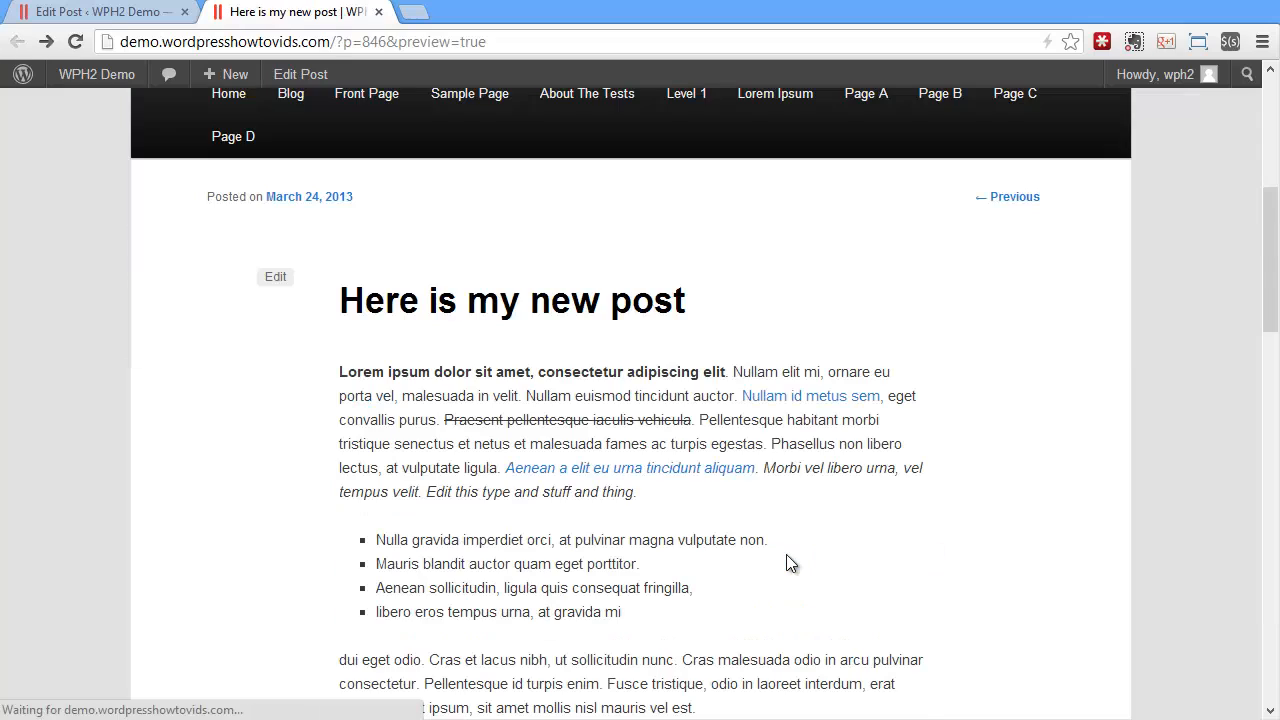
Remove the link from "Aenean a elit eu urna tincidunt aliquam" in the first paragraph and save the draft
click(63, 19)
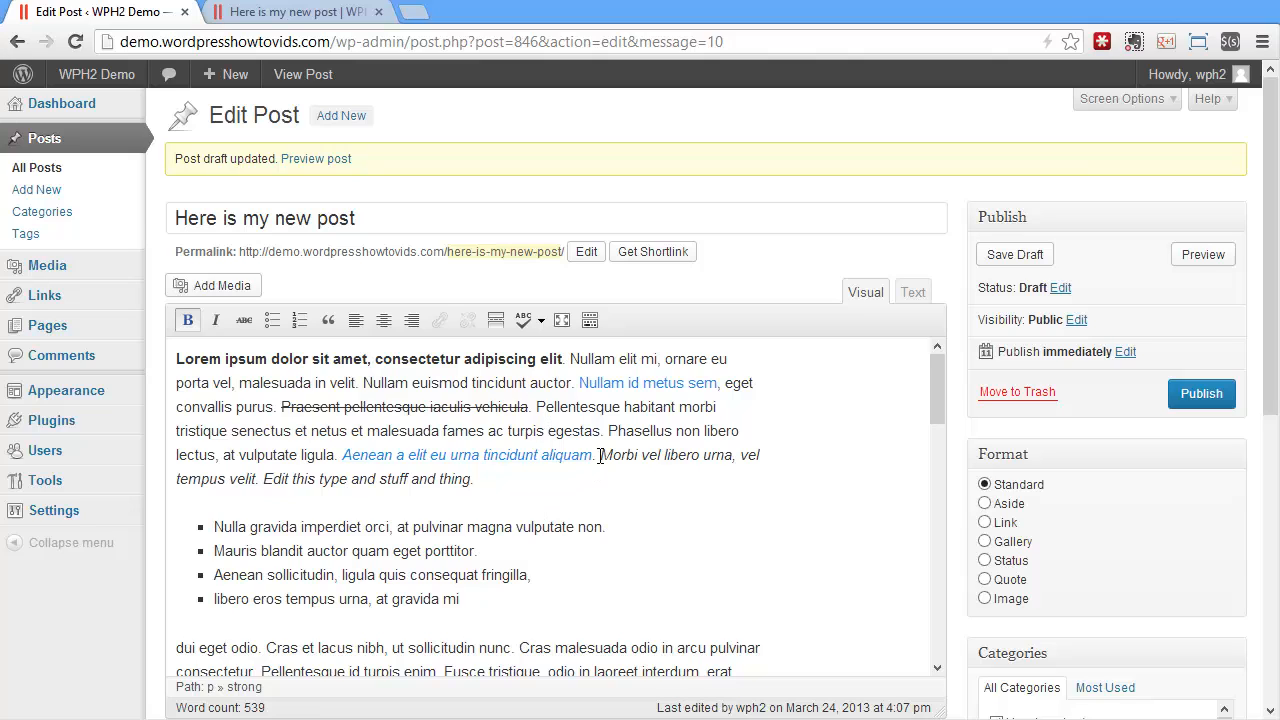
drag(594, 455, 342, 455)
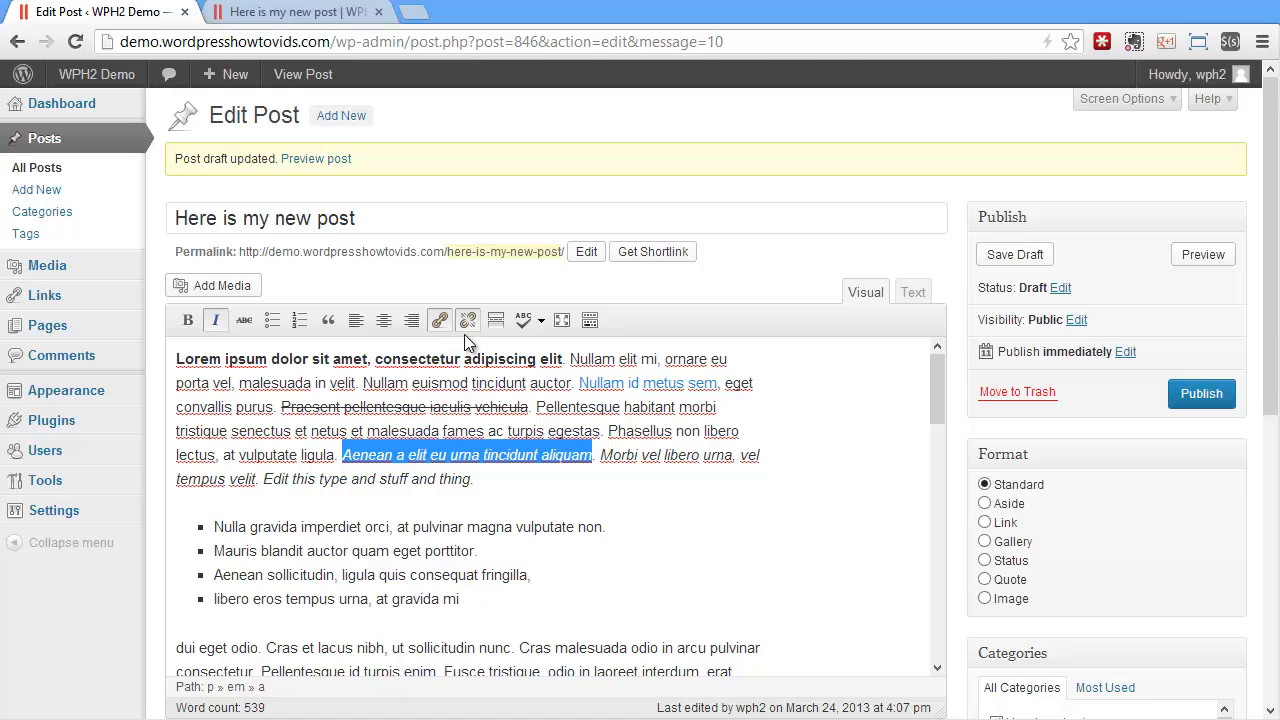
click(472, 318)
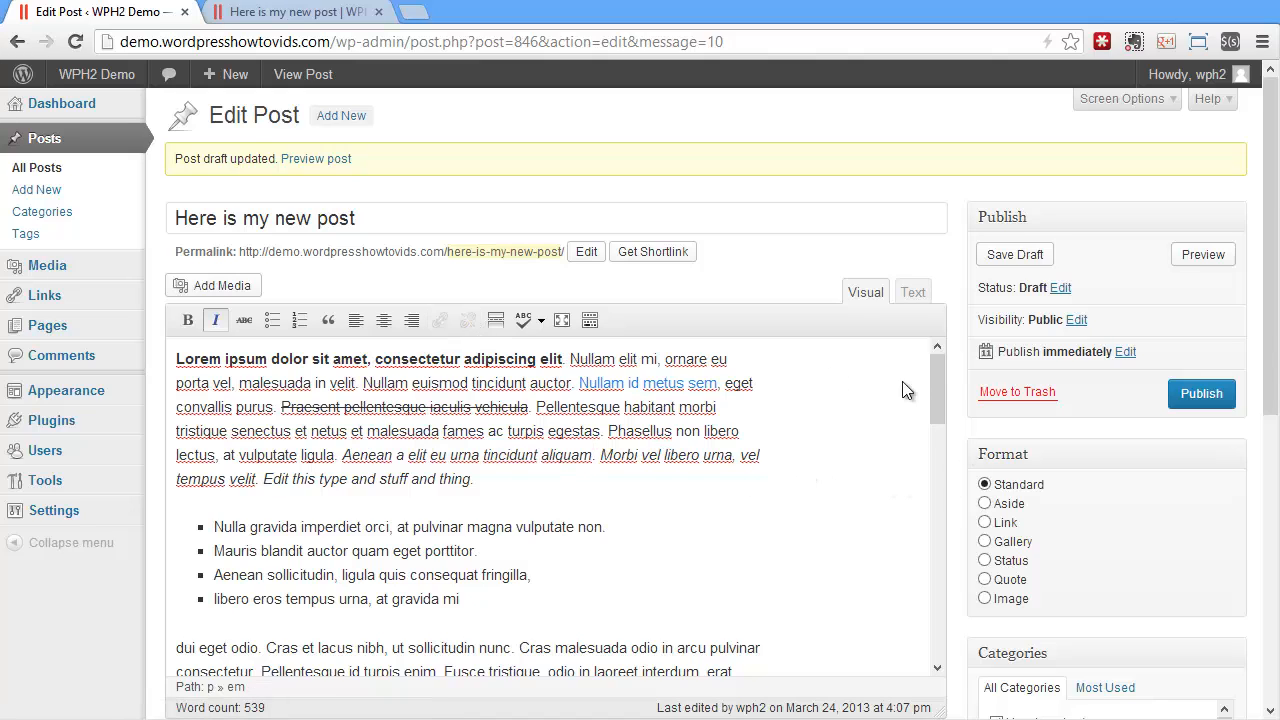
click(1012, 254)
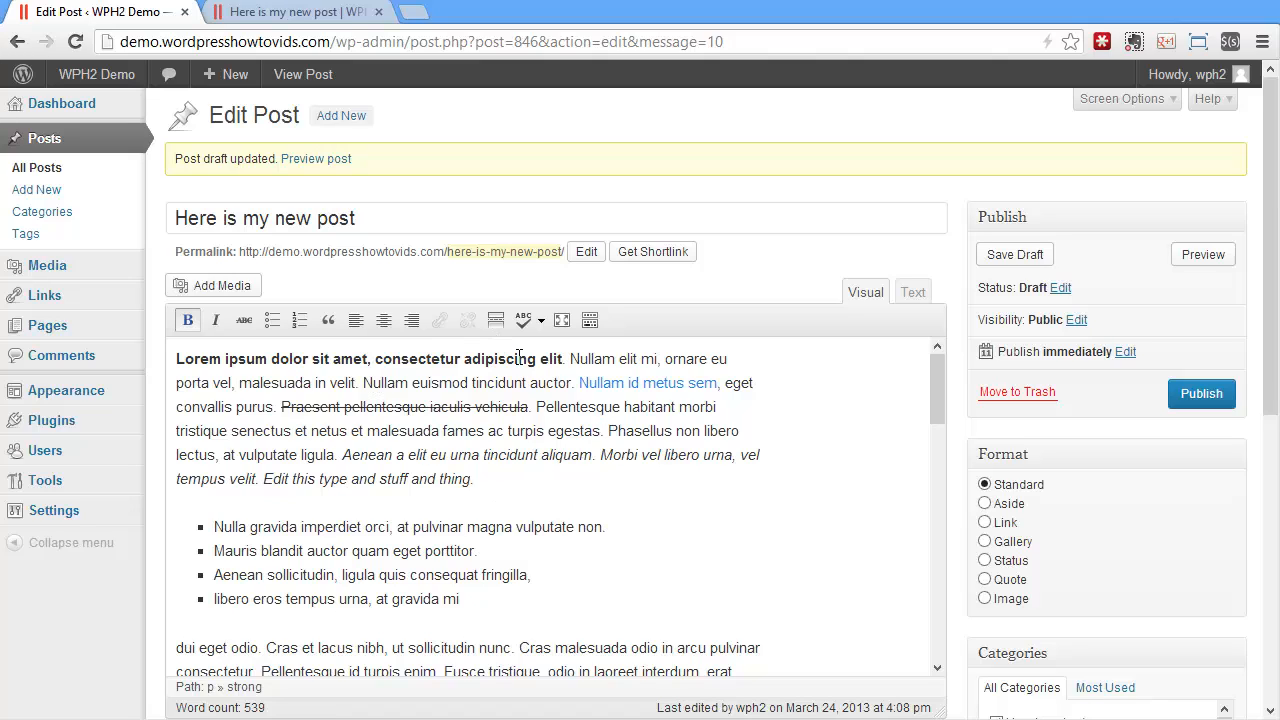
Go from the post preview to the WPH2 Demo home page and look through its list of posts
click(330, 12)
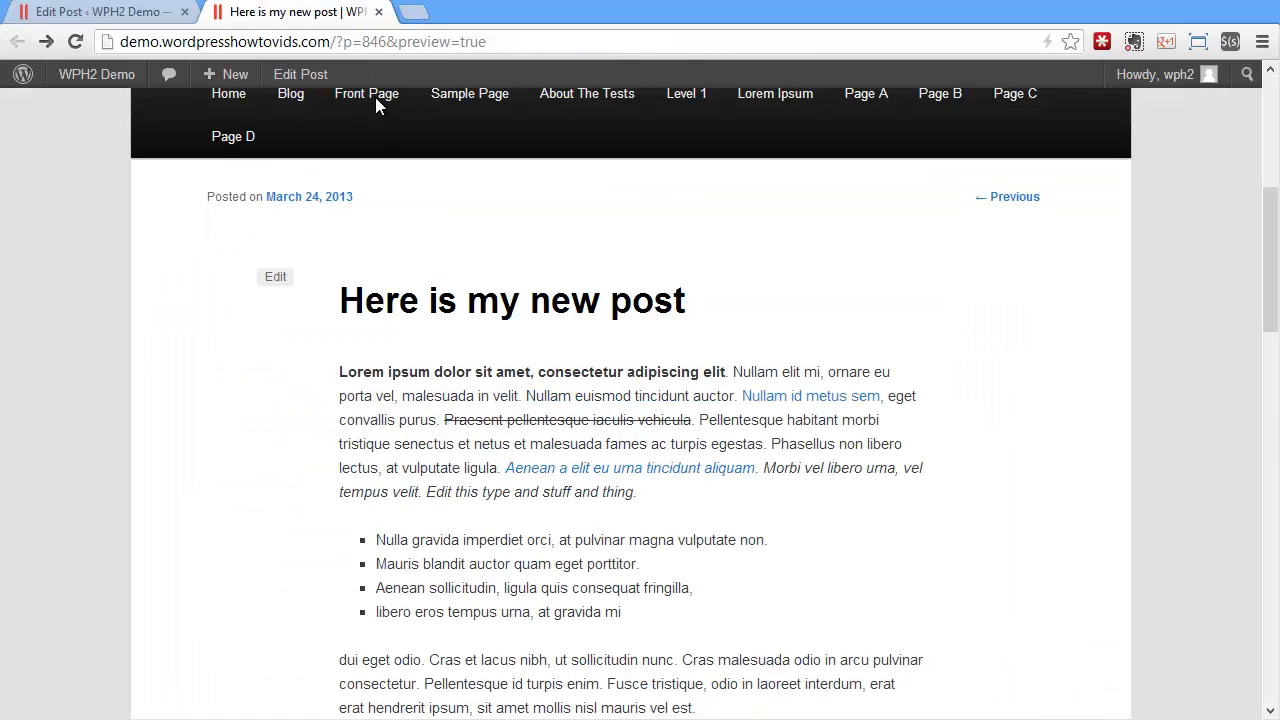
scroll(366, 480, down, 1)
scroll(367, 490, up, 5)
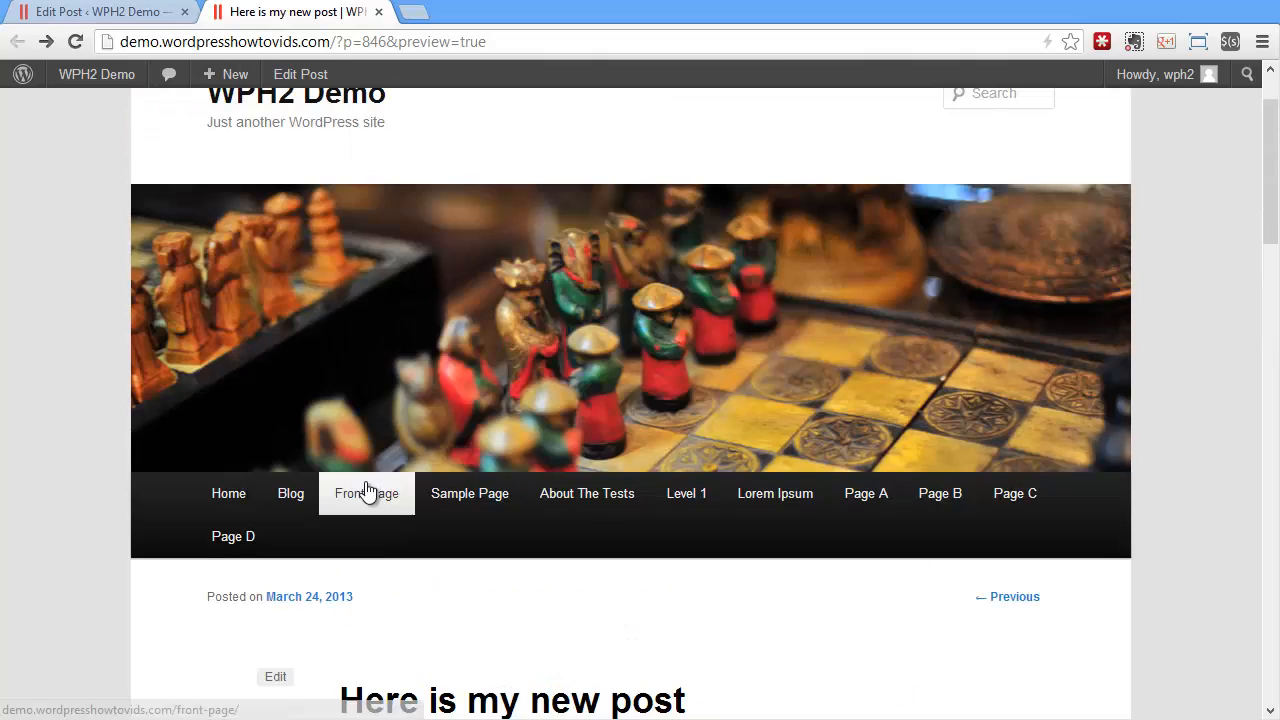
scroll(367, 490, up, 1)
click(296, 196)
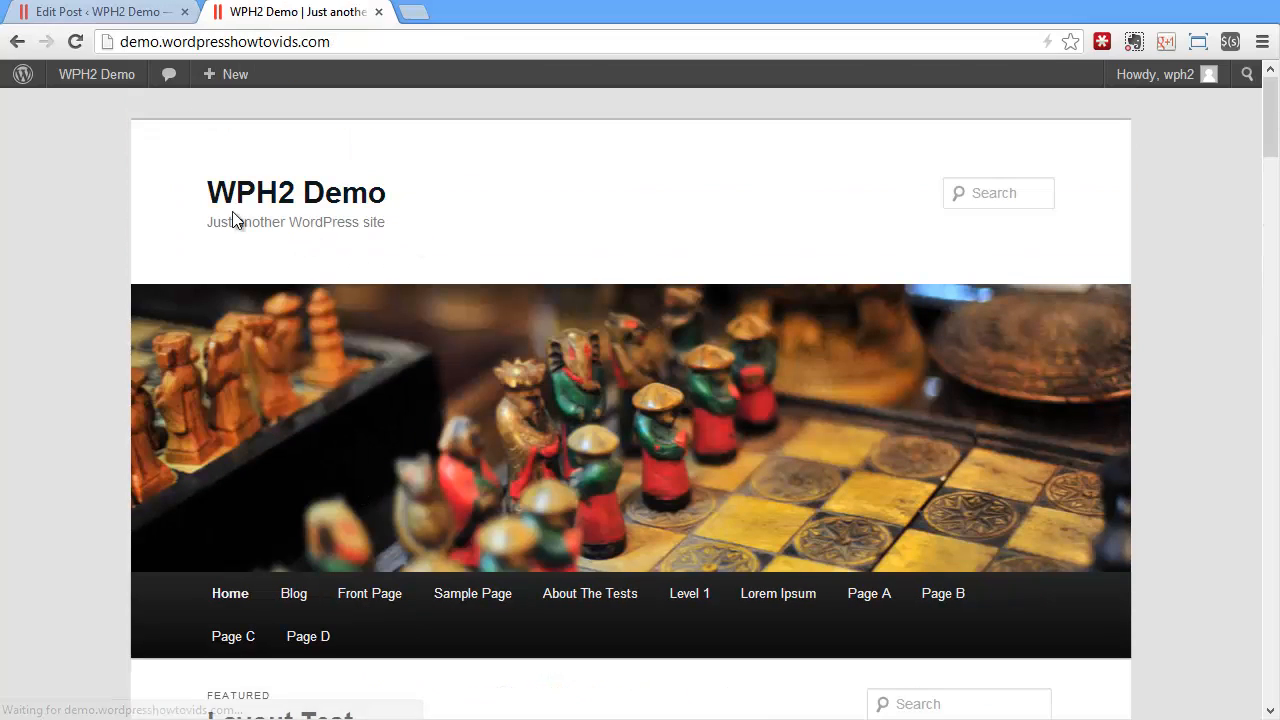
scroll(137, 217, down, 7)
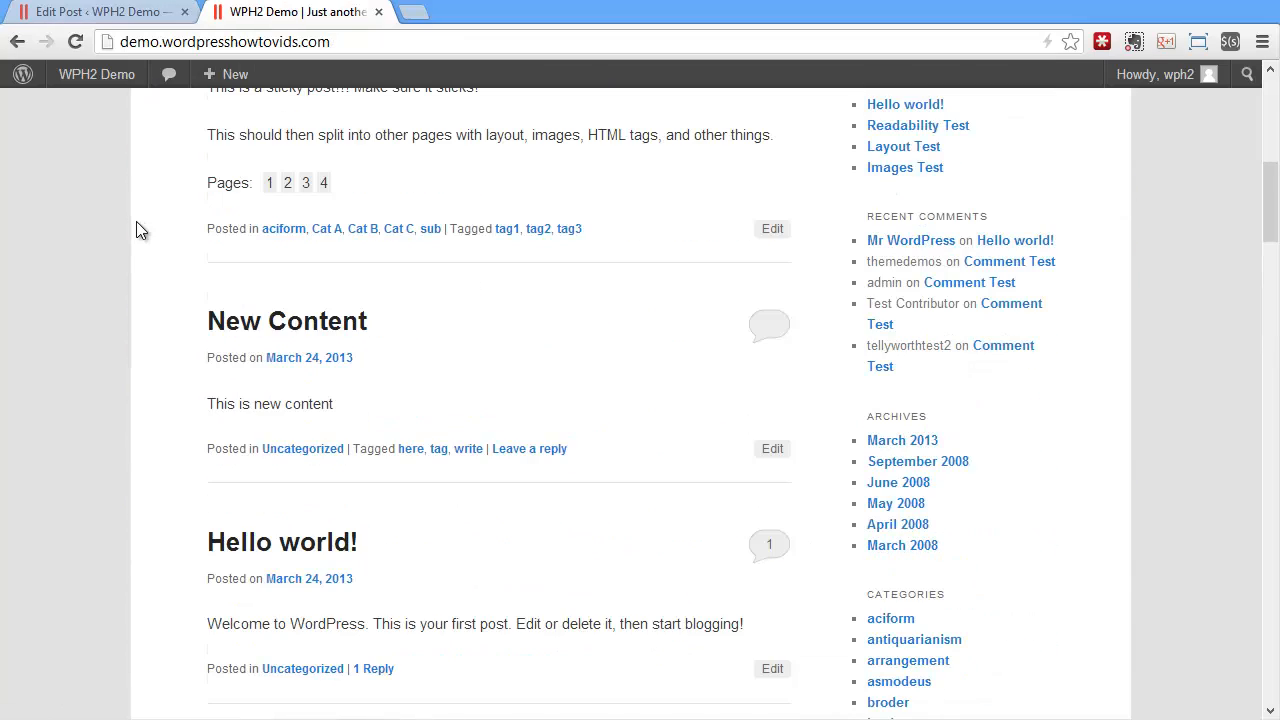
Publish the post "Here is my new post" and reload the site's home page to check it there
click(138, 14)
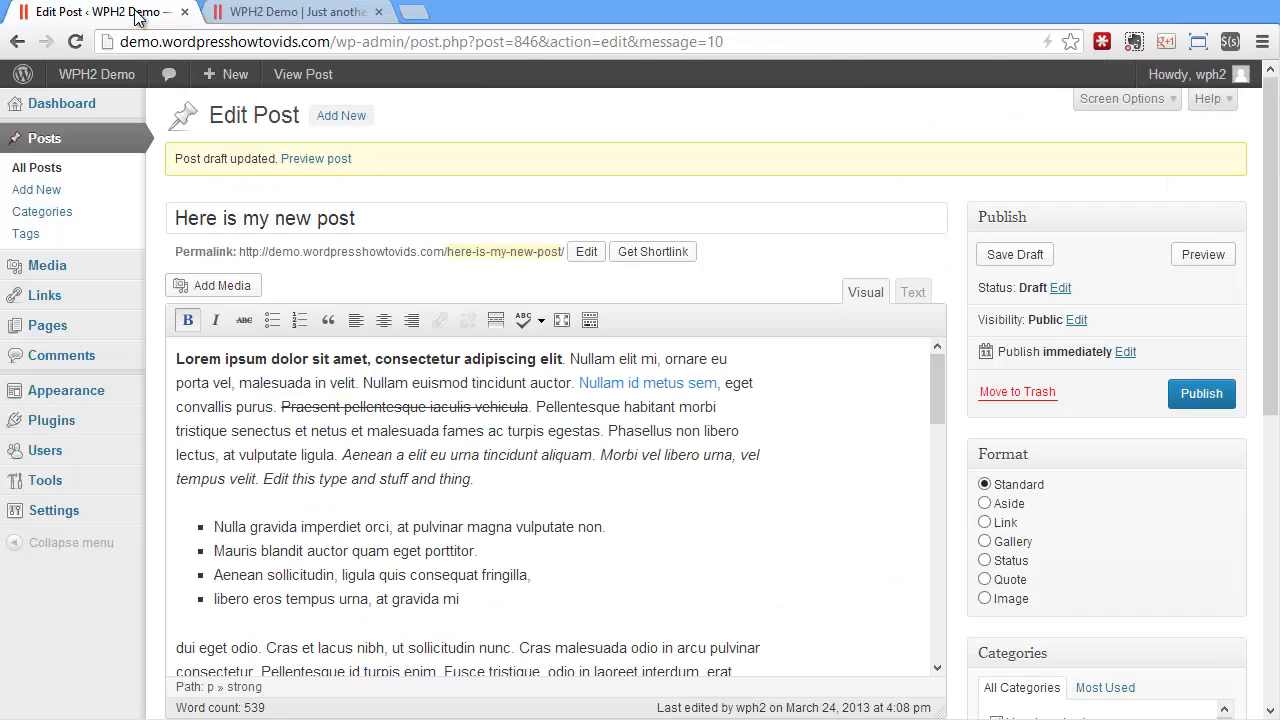
click(1222, 403)
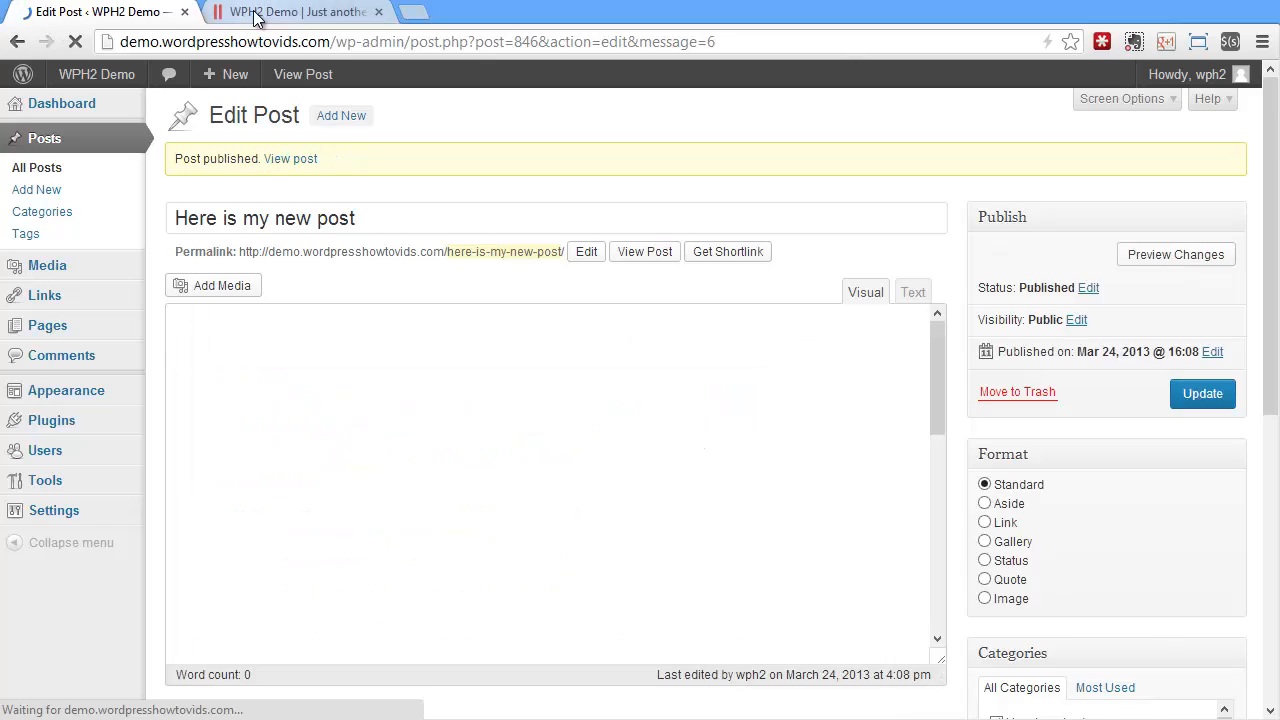
click(290, 11)
click(72, 41)
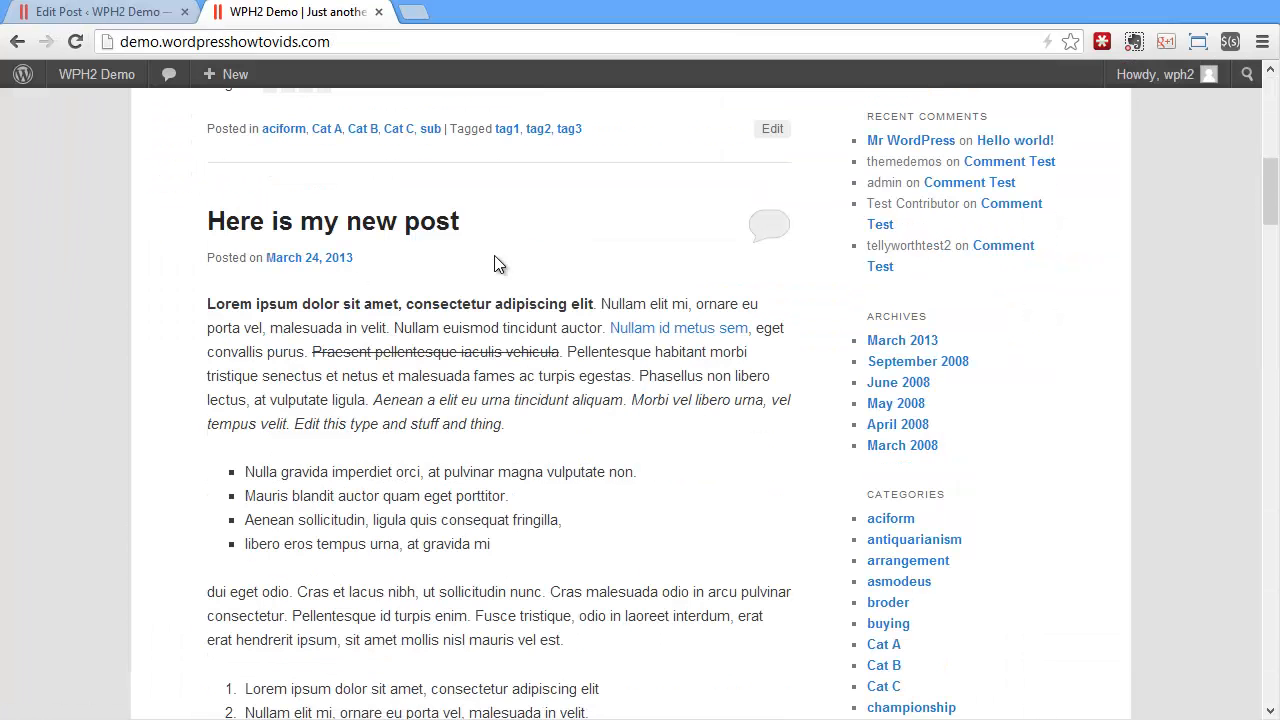
scroll(314, 268, down, 1)
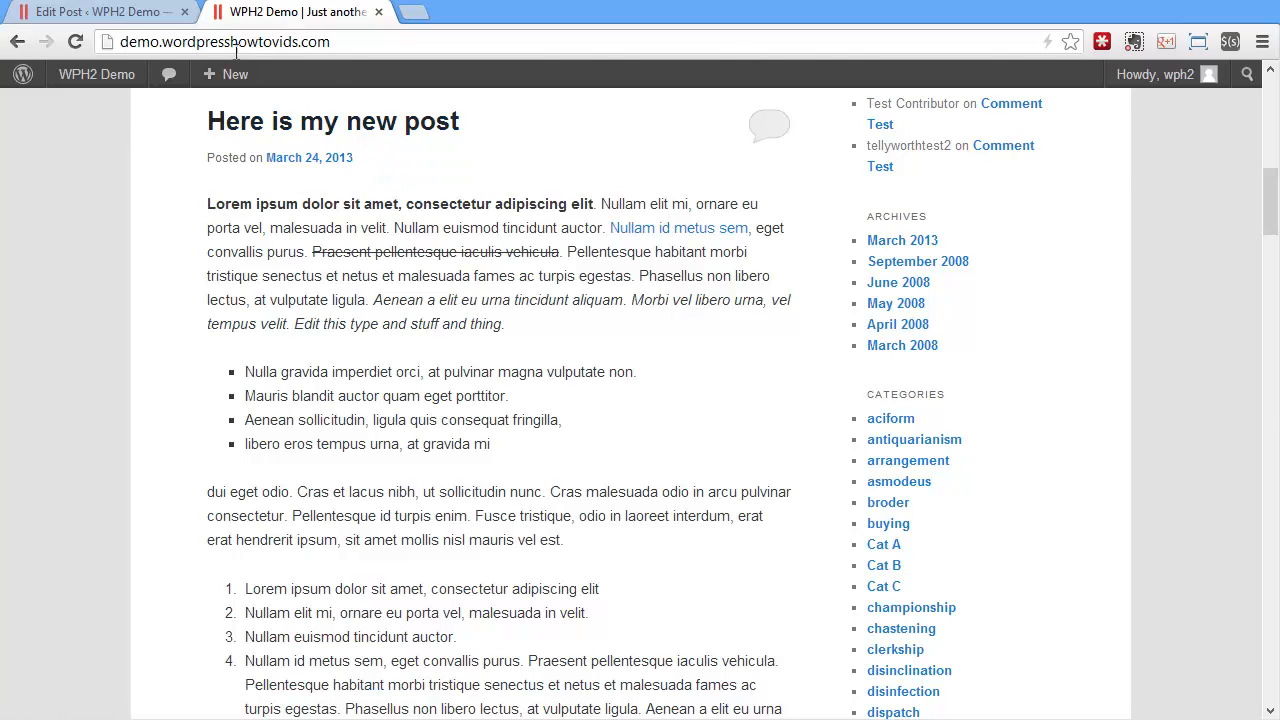
Insert a More tag after the first paragraph, ending in "stuff and thing.", and update the published post
click(110, 11)
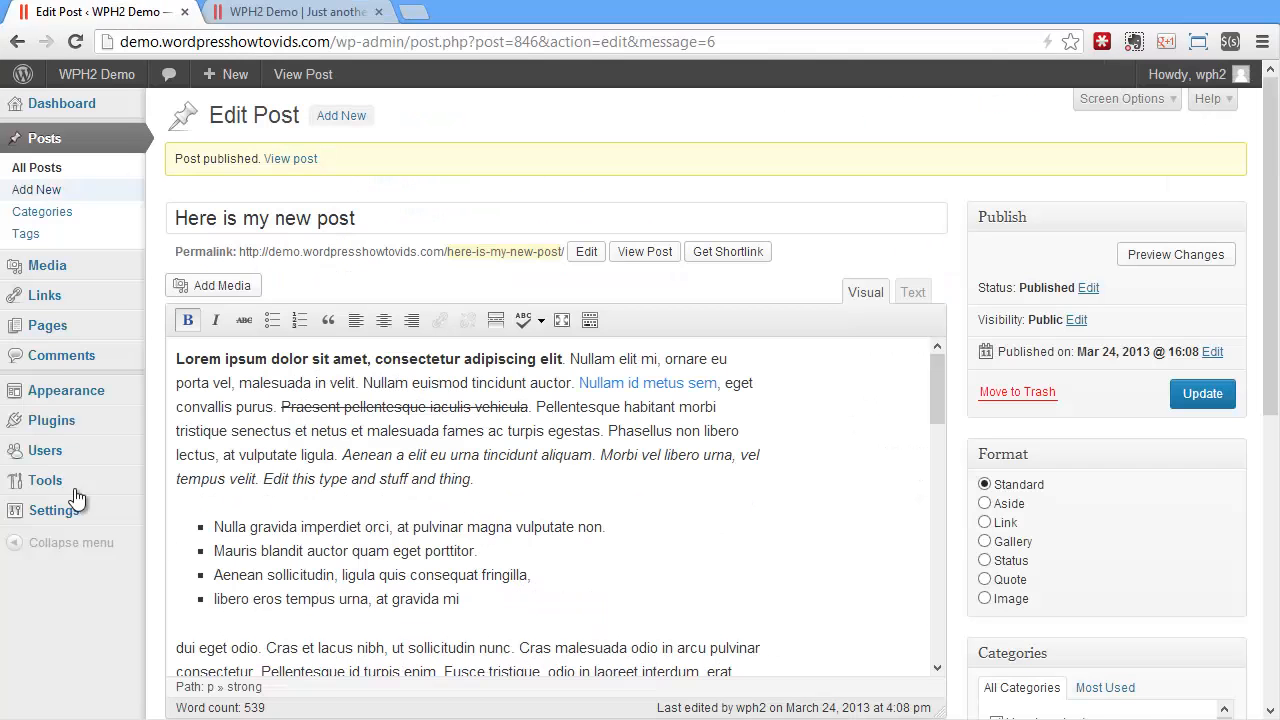
click(497, 480)
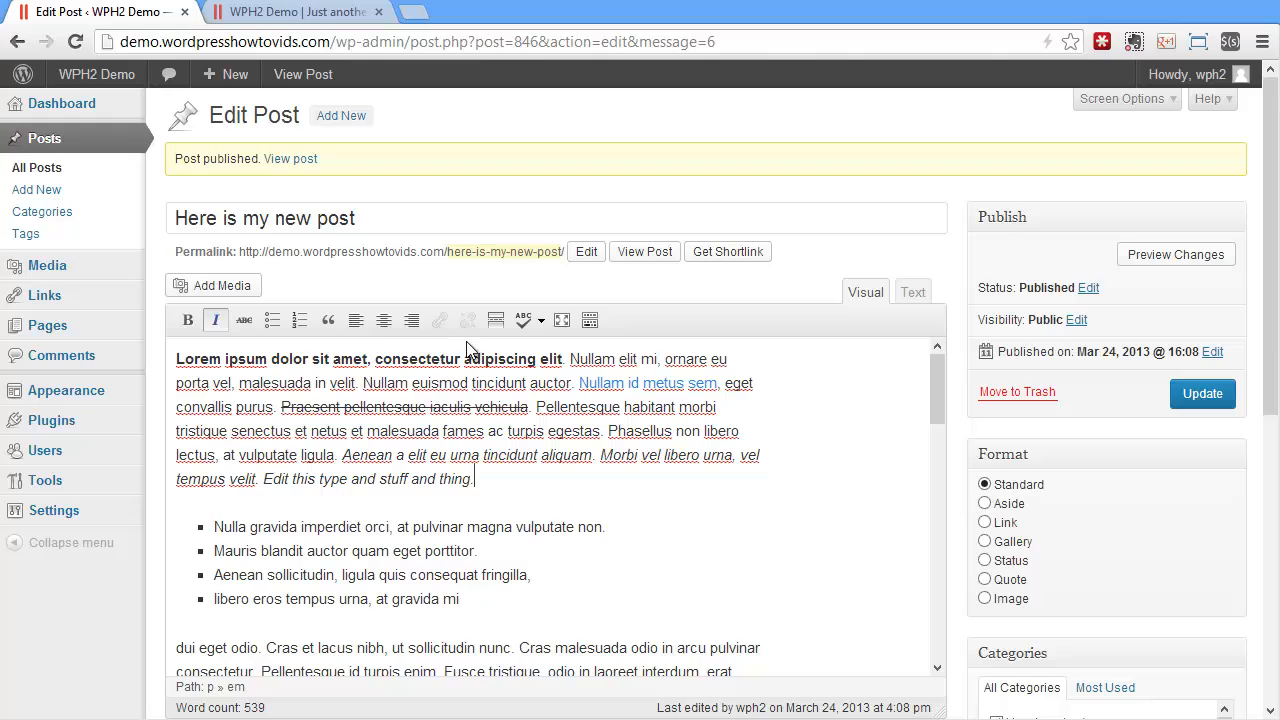
click(495, 321)
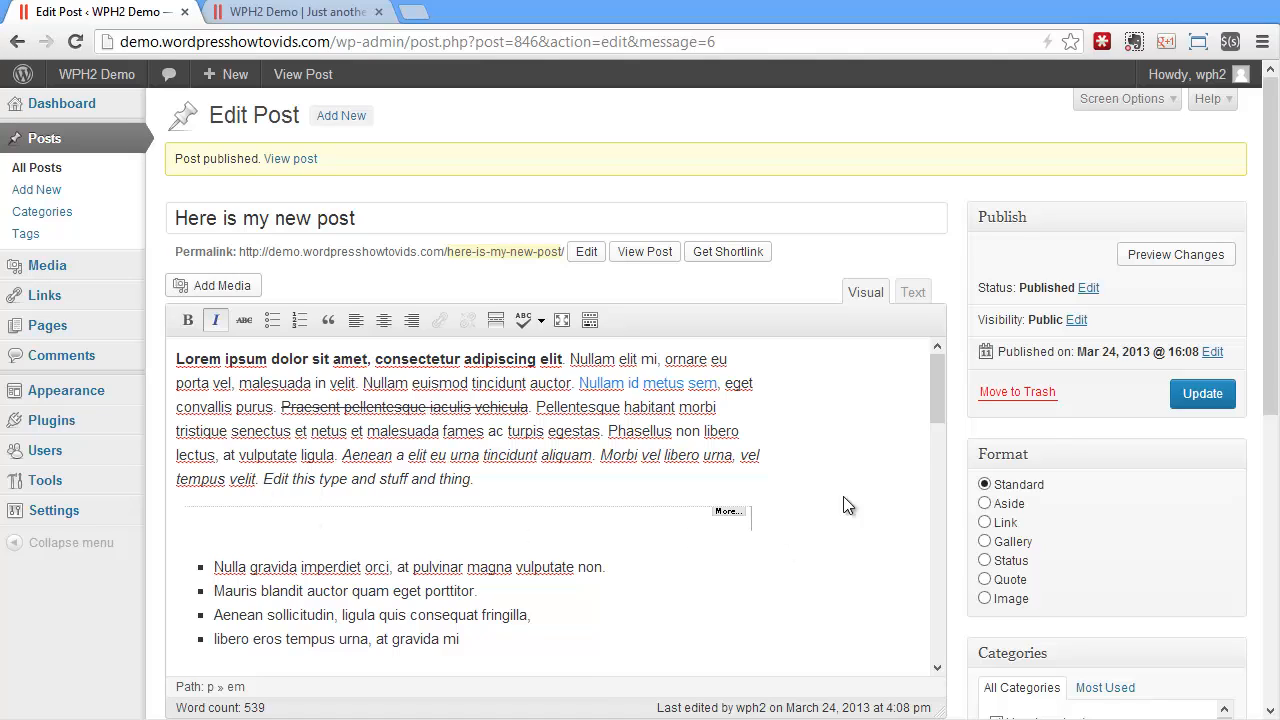
click(1200, 393)
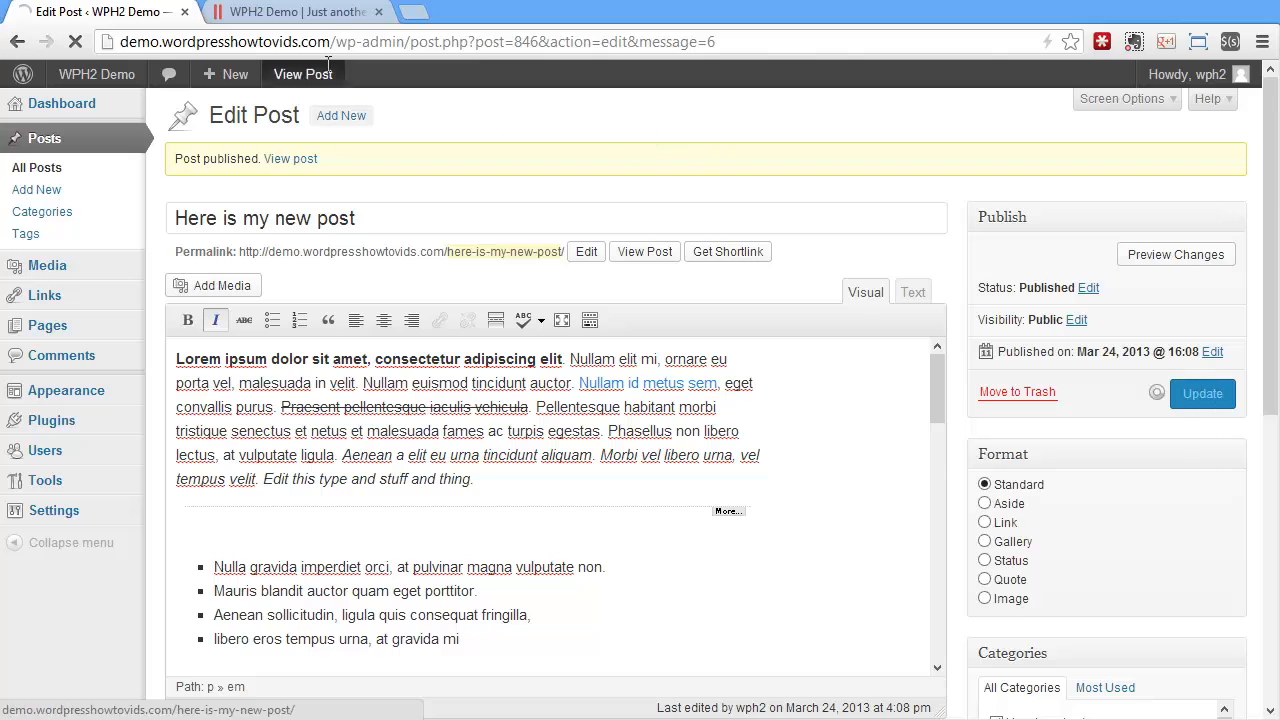
Reload the home page, follow the post's "Continue reading" link to check the full post, and return to the home page
click(330, 12)
click(75, 41)
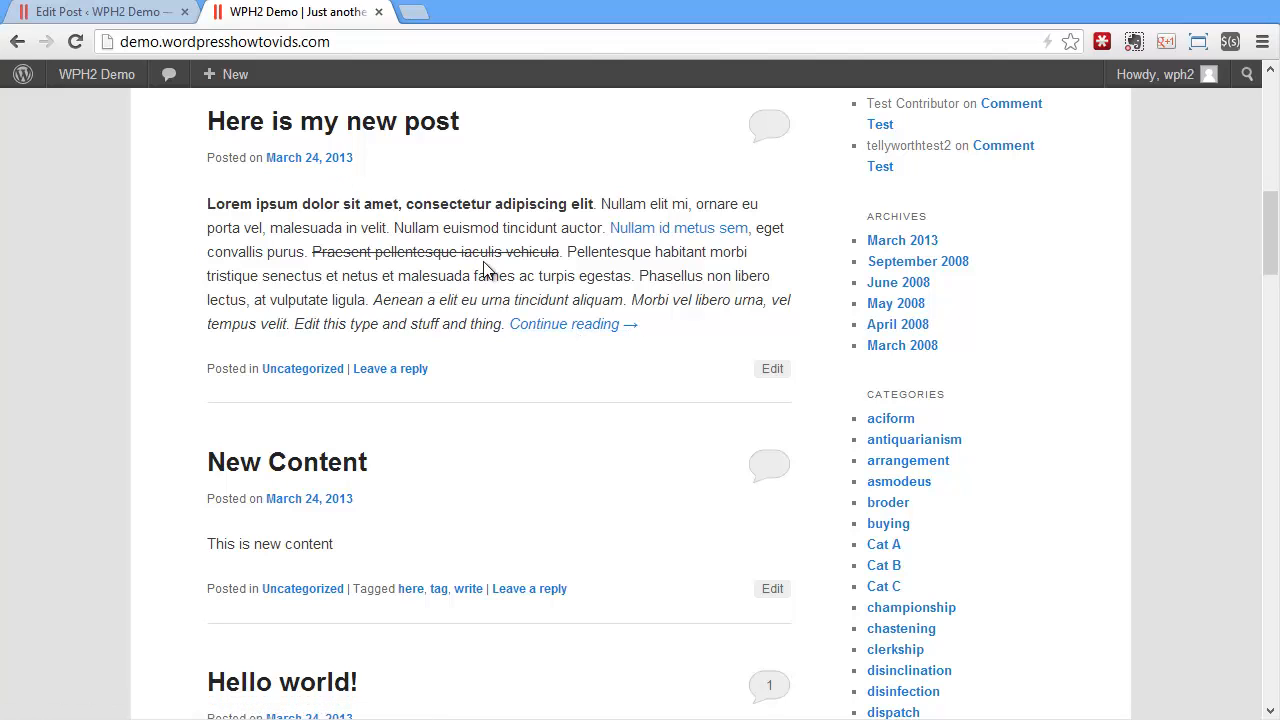
click(110, 12)
click(298, 12)
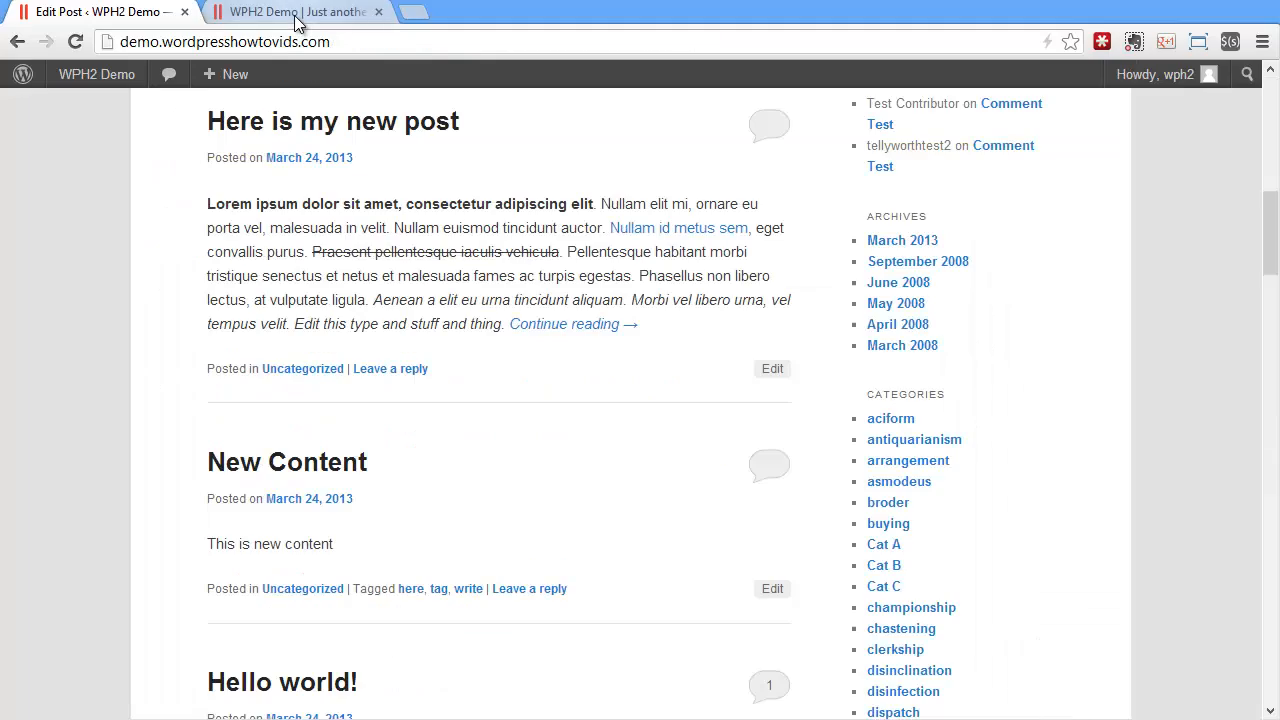
click(553, 326)
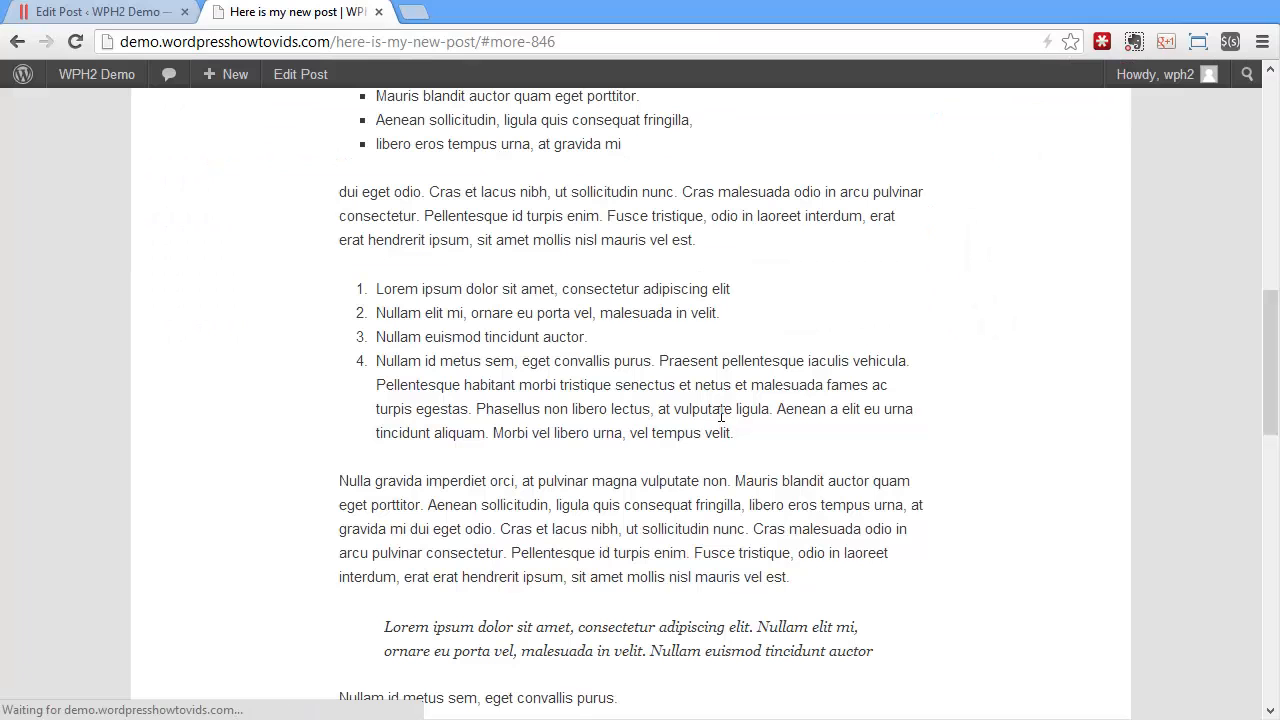
scroll(690, 431, up, 4)
scroll(690, 431, down, 2)
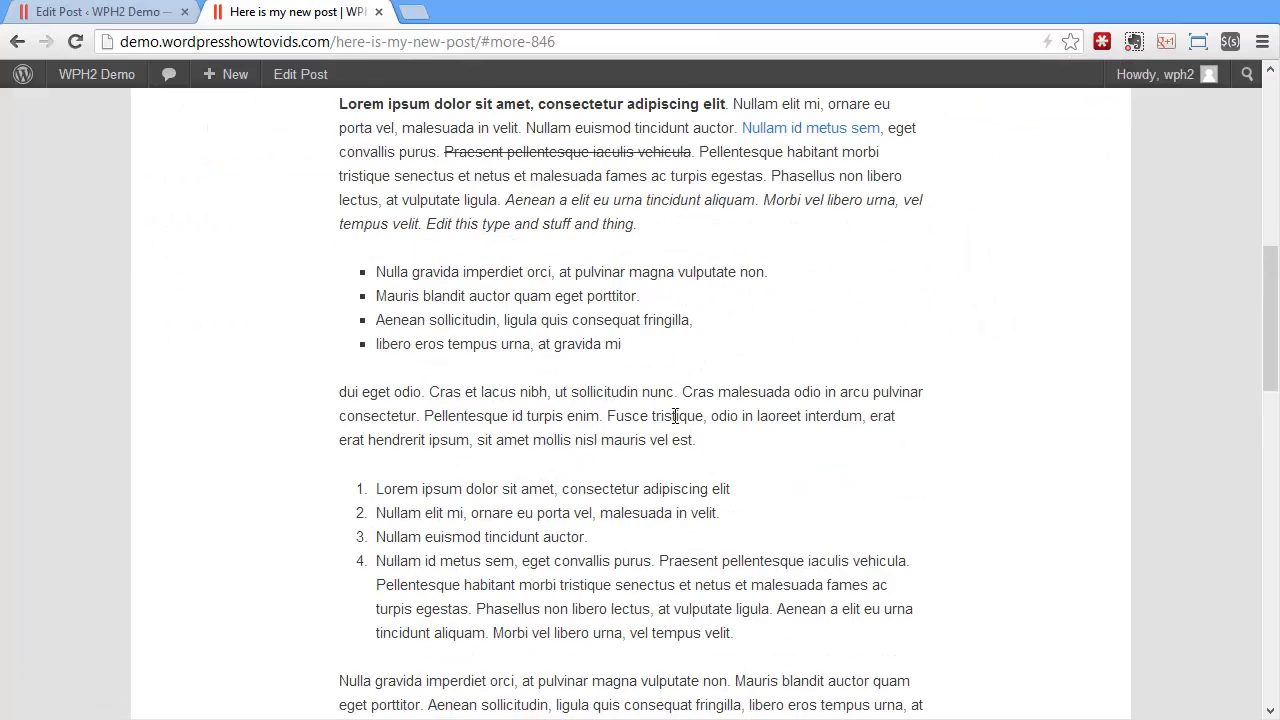
click(17, 41)
Run the spell check on the post in the editor and view its available languages without changing the selection
click(117, 13)
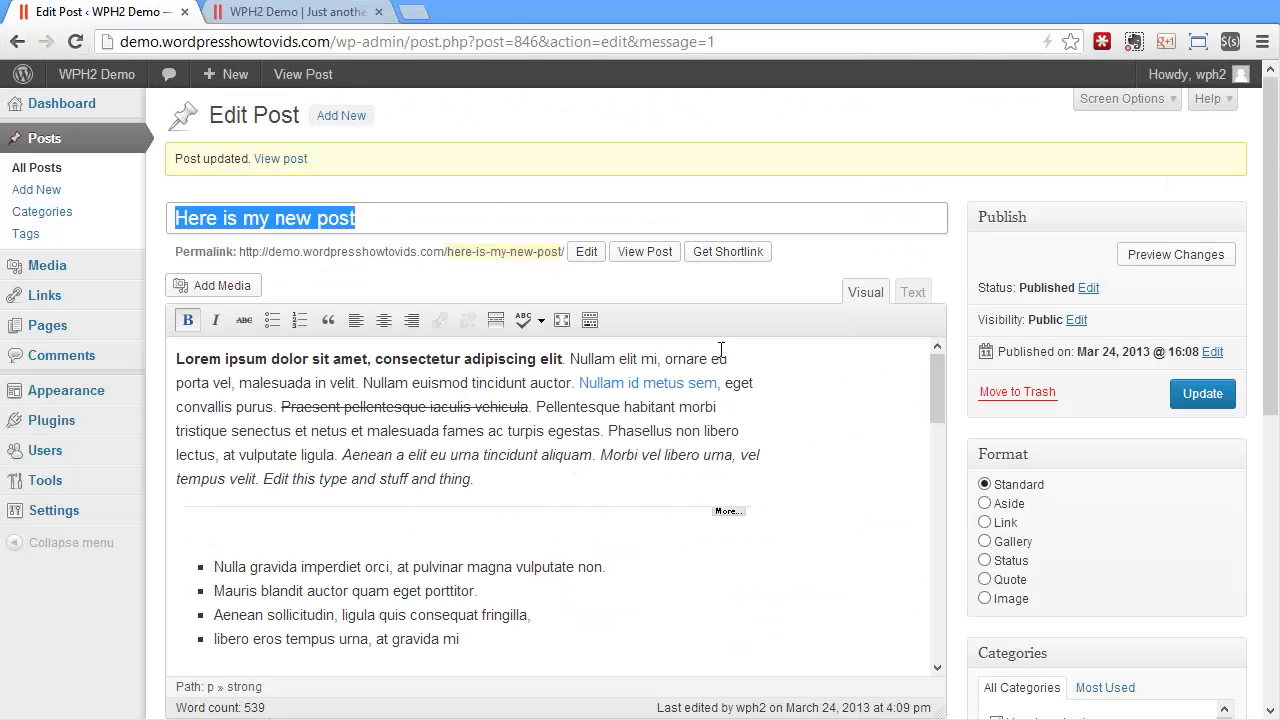
click(523, 320)
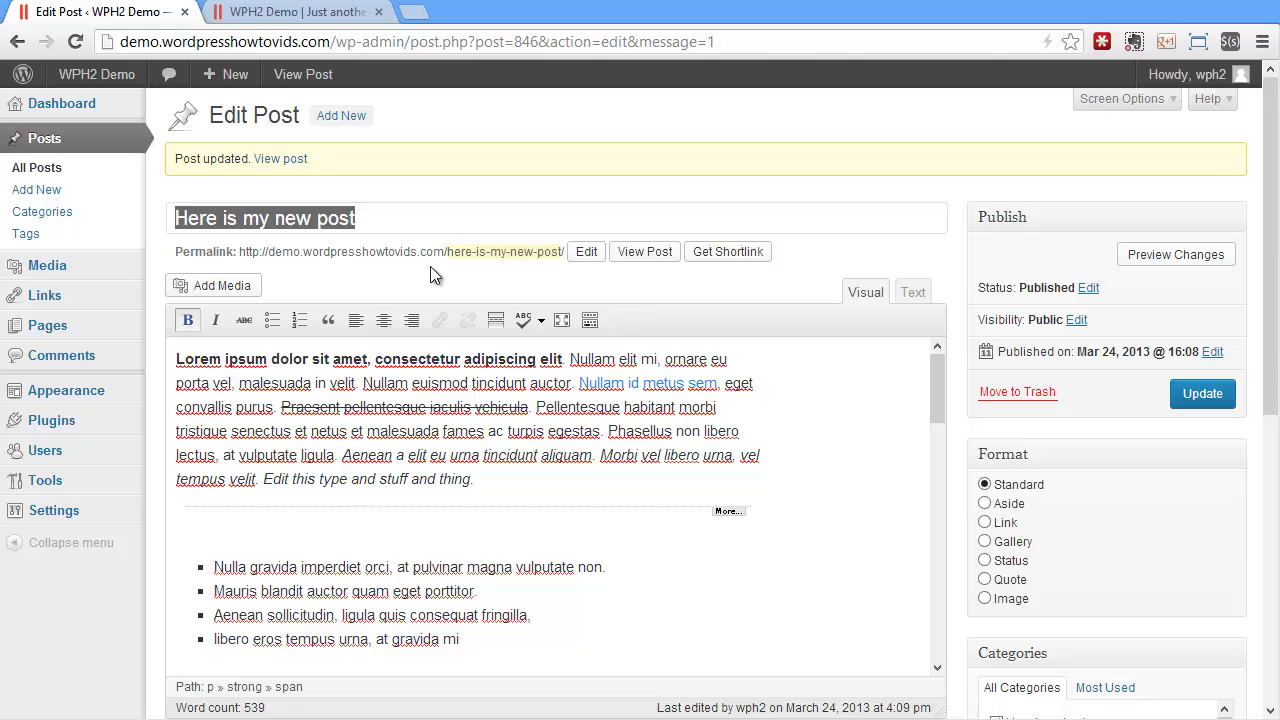
click(541, 321)
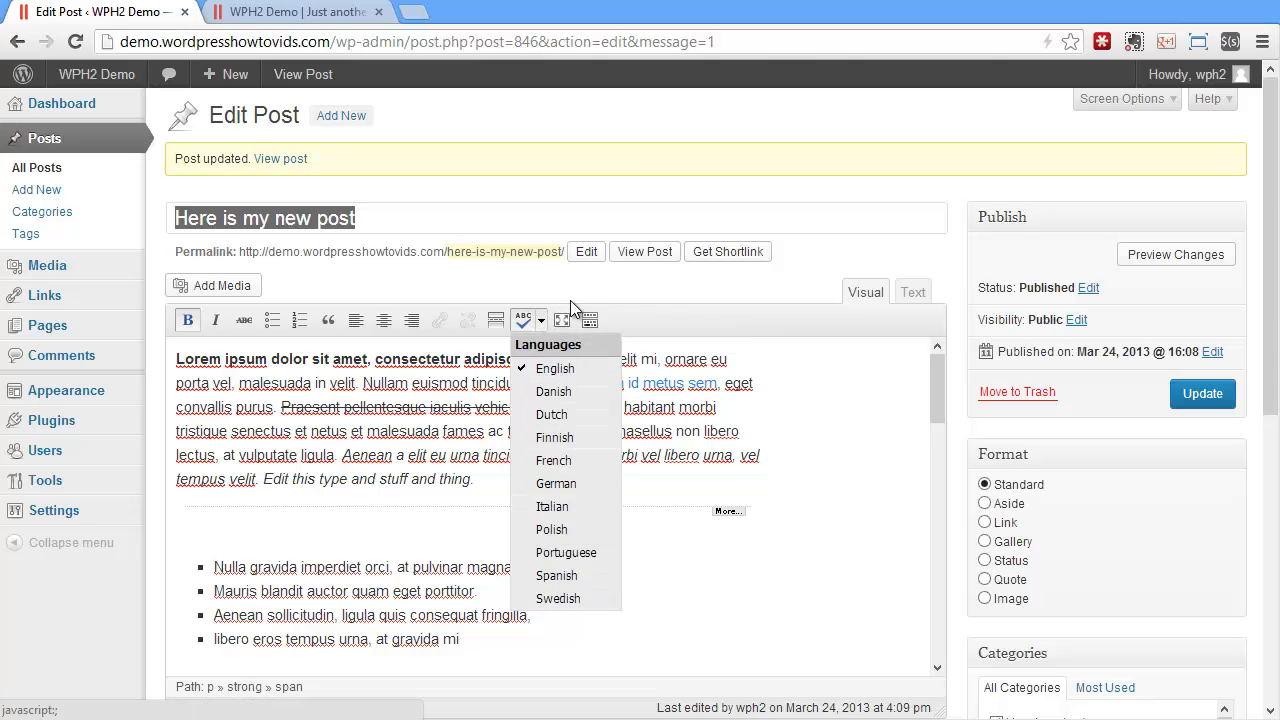
click(614, 300)
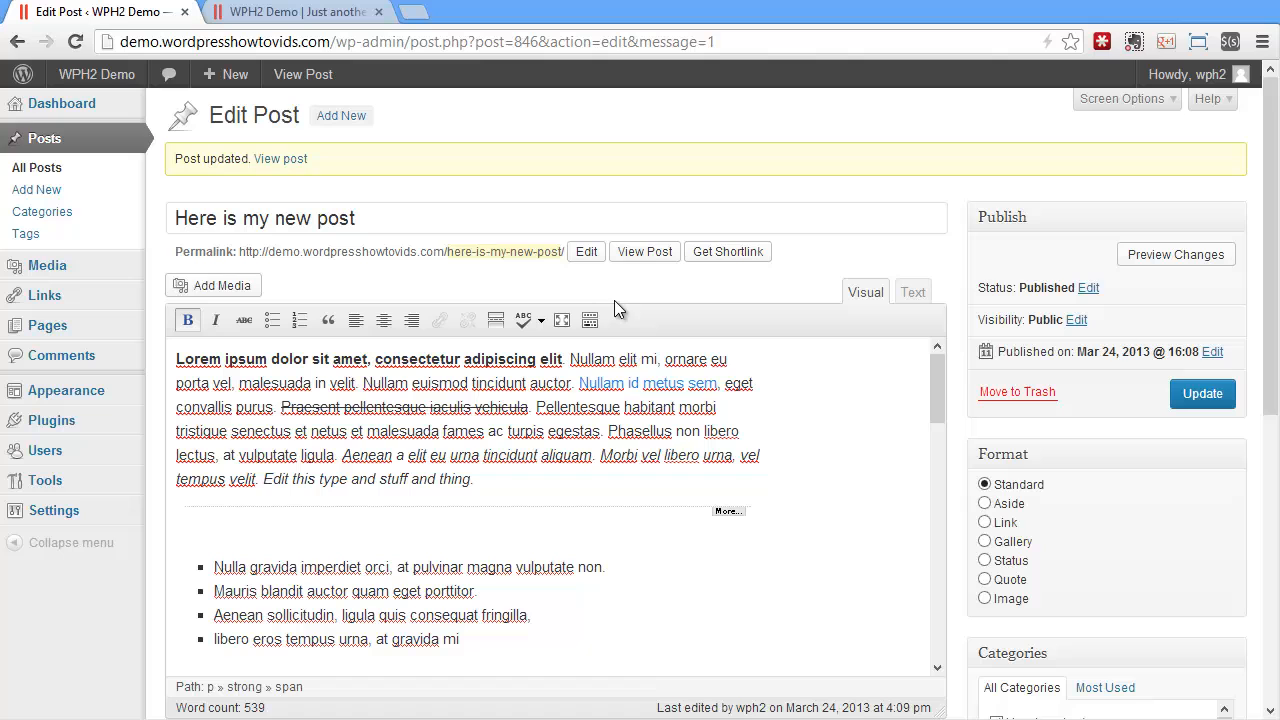
Look through the post in Distraction Free Writing mode and return to the regular editor
click(561, 320)
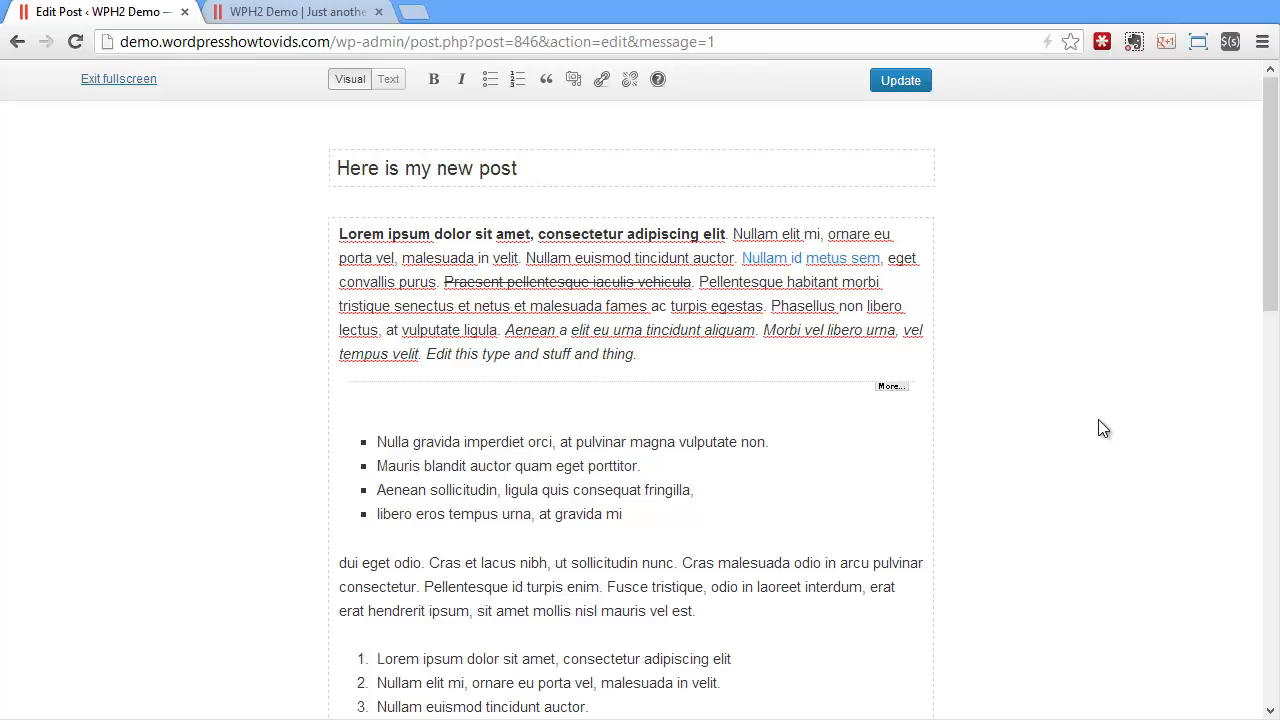
scroll(1043, 431, down, 1)
scroll(1043, 431, down, 10)
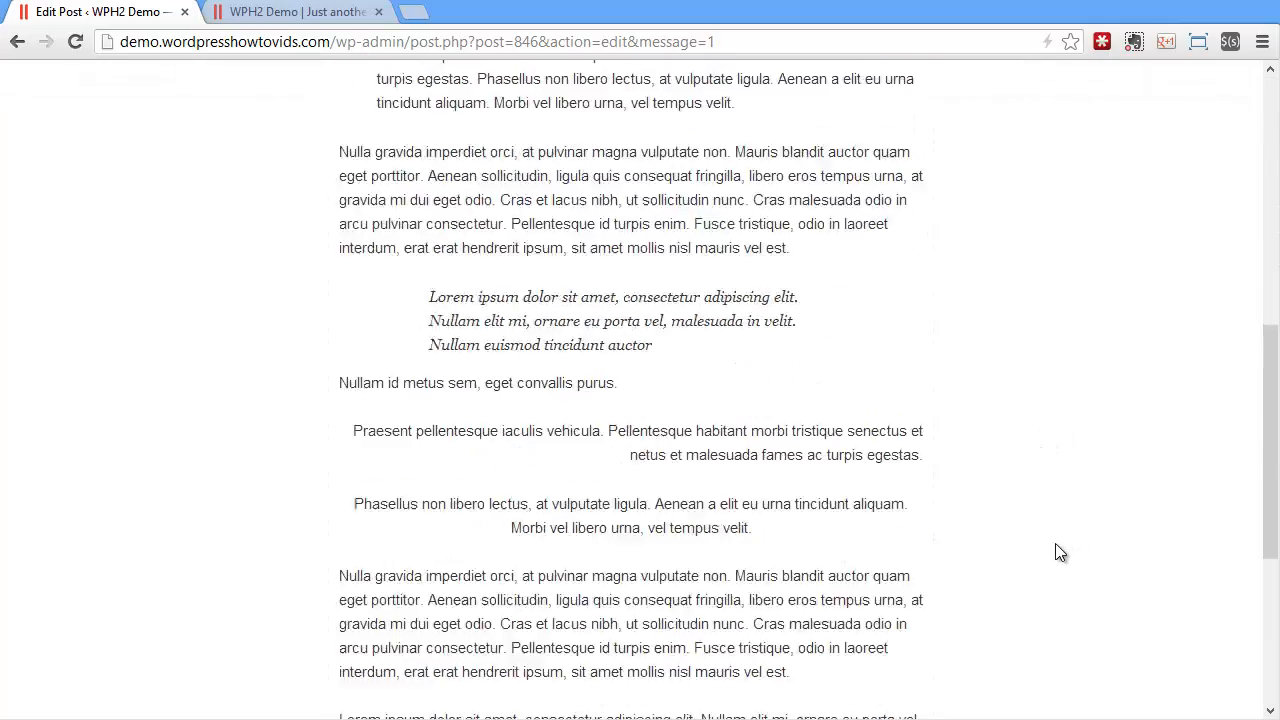
scroll(1053, 548, up, 6)
scroll(1052, 549, up, 5)
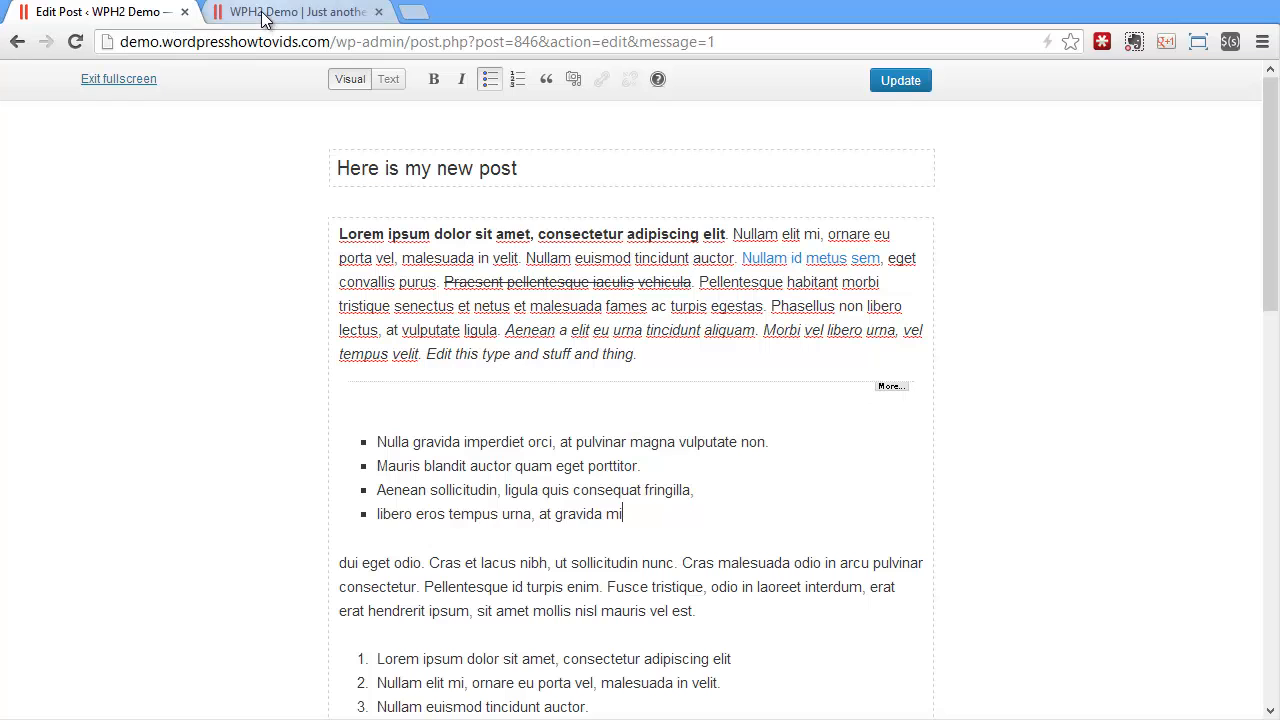
click(141, 79)
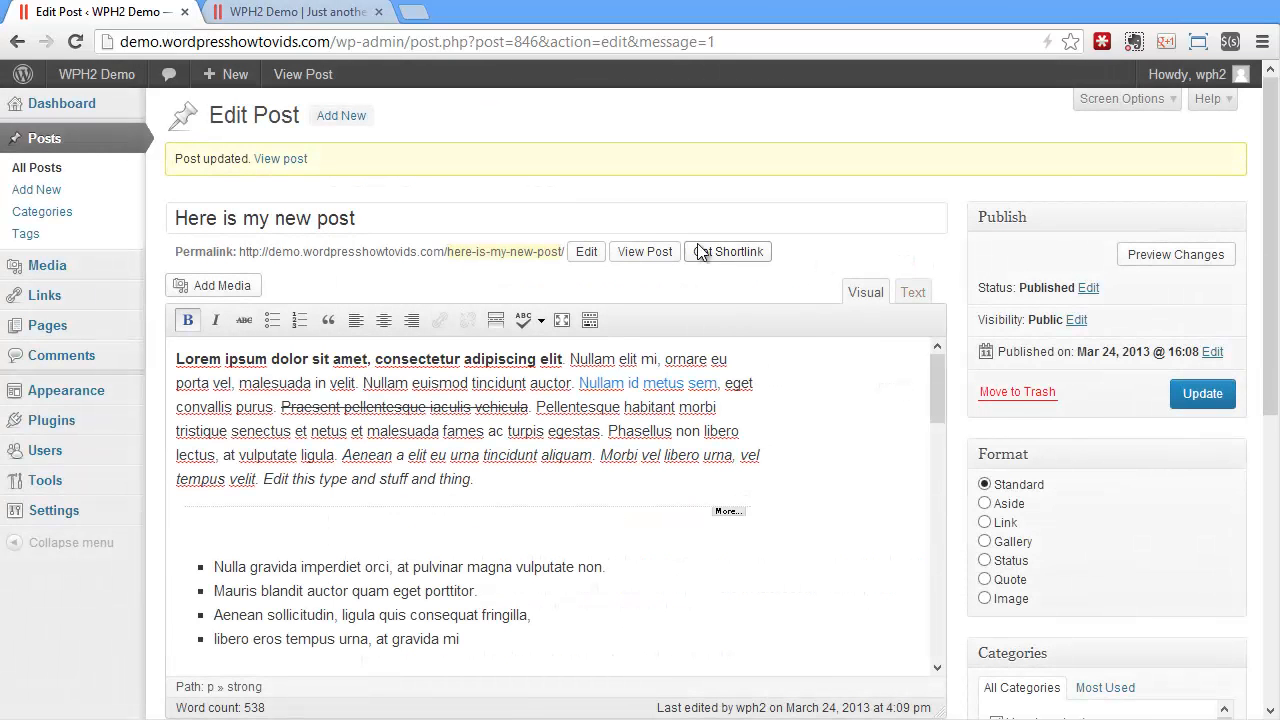
Show the Kitchen Sink tools and split the paragraph below the centred text after "magna vulputate non", removing that sentence's full stop
click(590, 320)
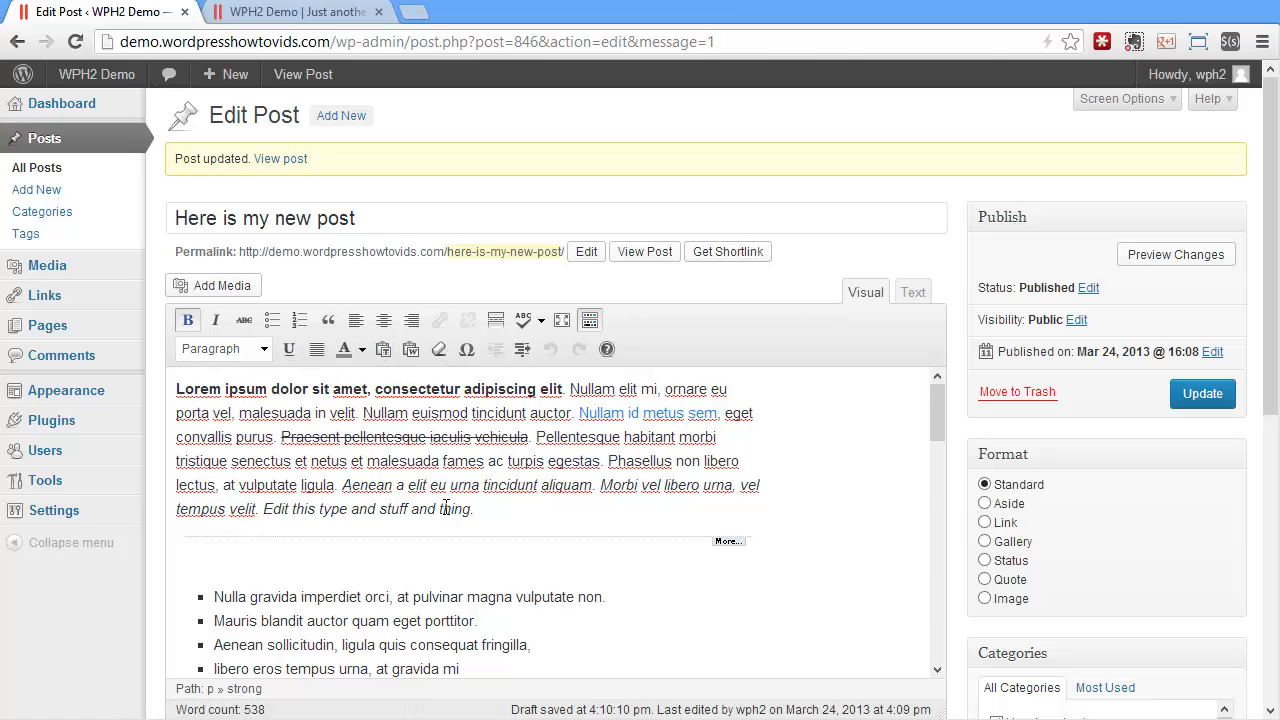
scroll(637, 497, down, 6)
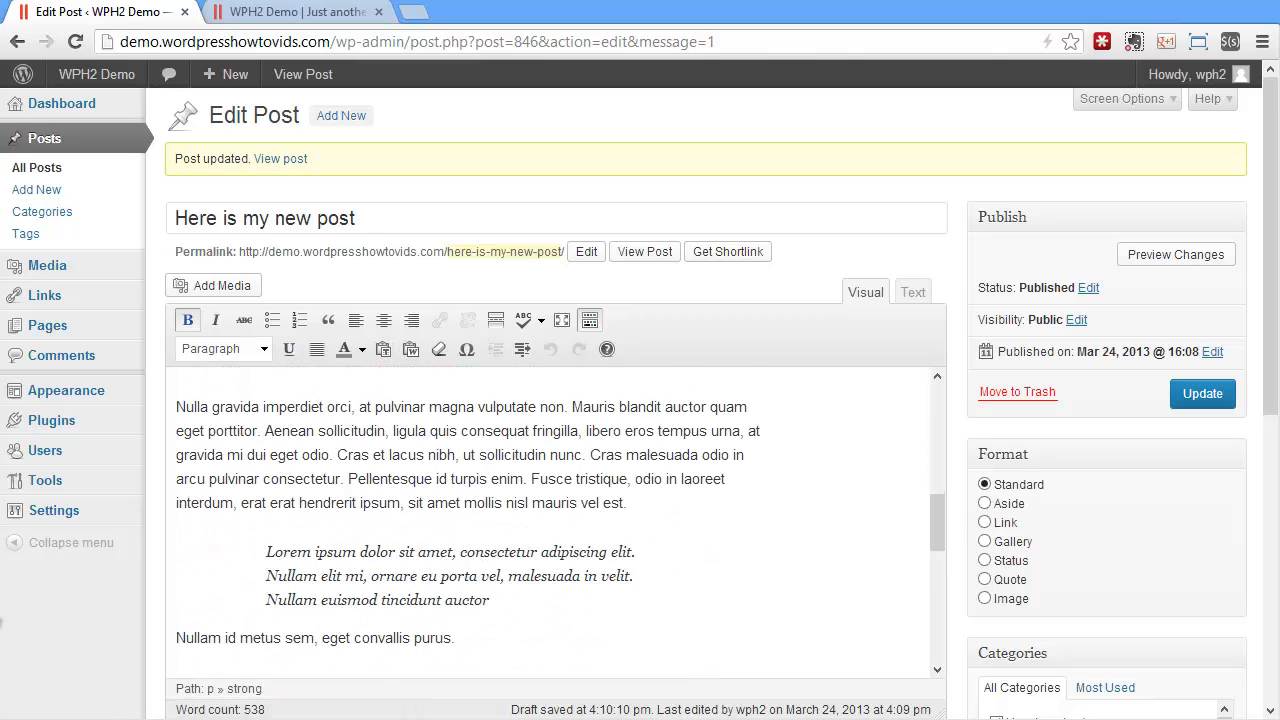
scroll(672, 553, down, 5)
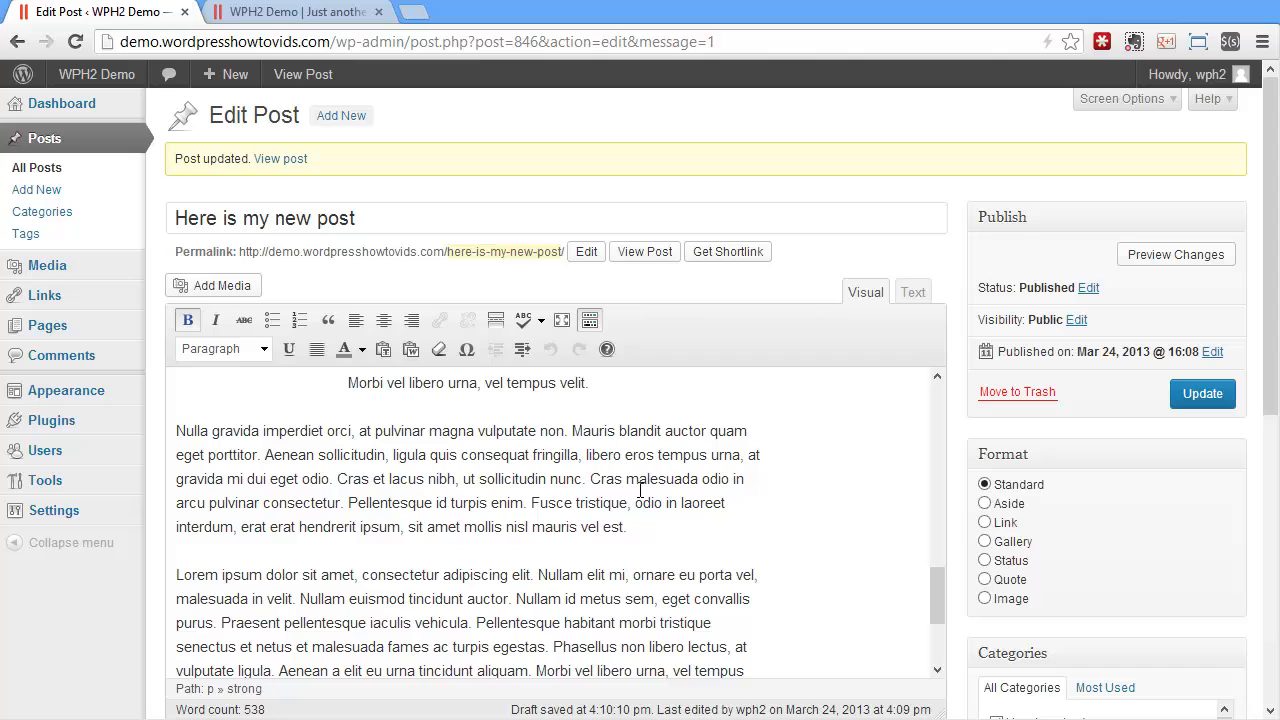
click(566, 430)
key(Delete)
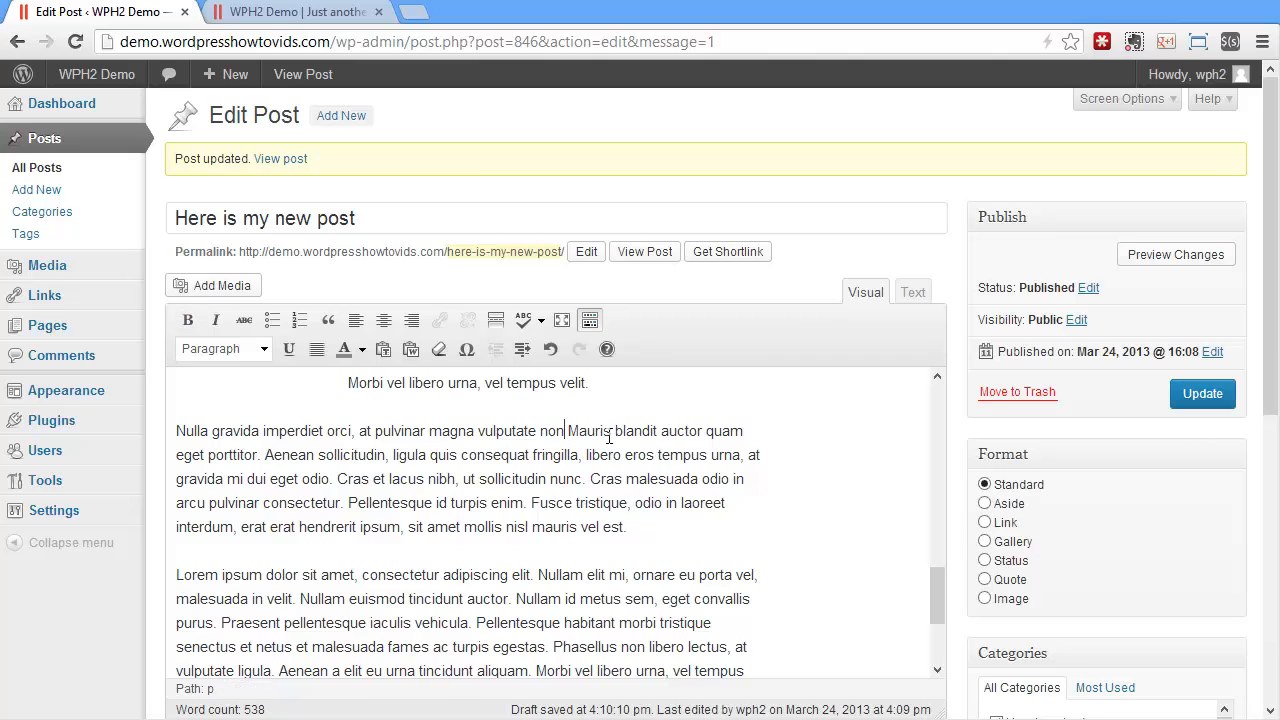
key(Return)
Format the line "Nulla gravida imperdiet orci, at pulvinar magna vulputate non" as Heading 1
drag(585, 428, 157, 434)
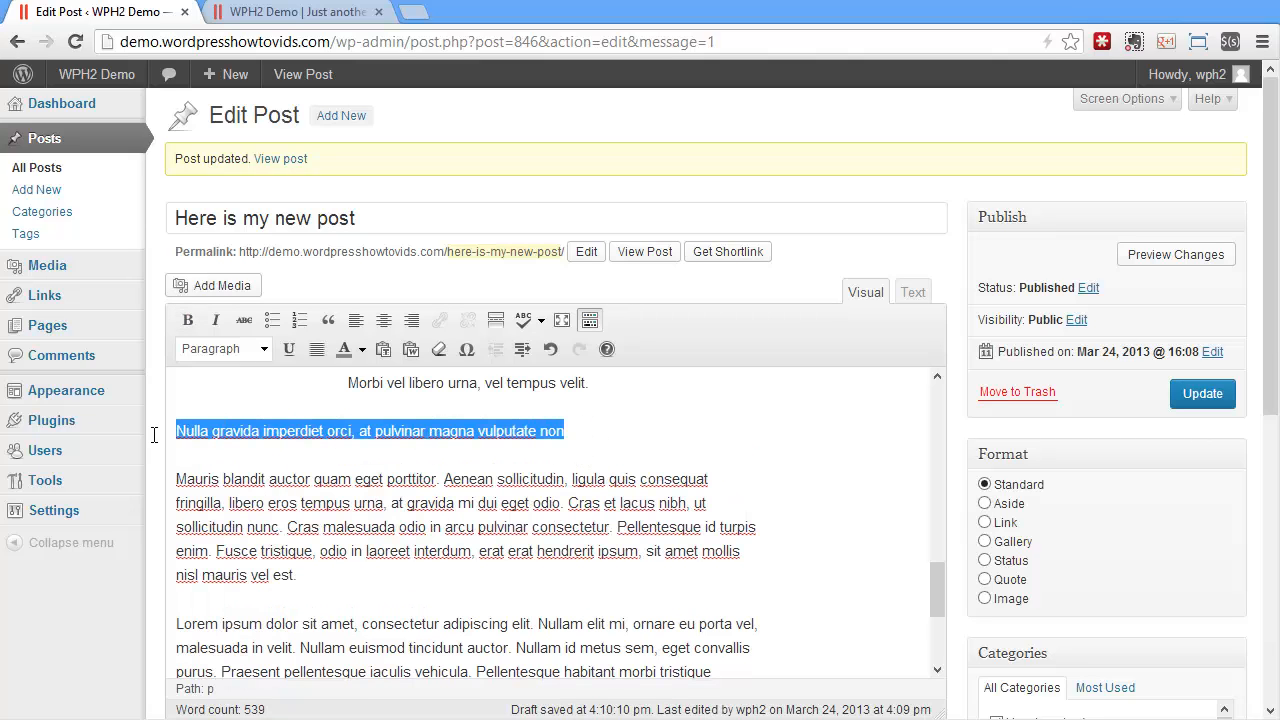
click(266, 352)
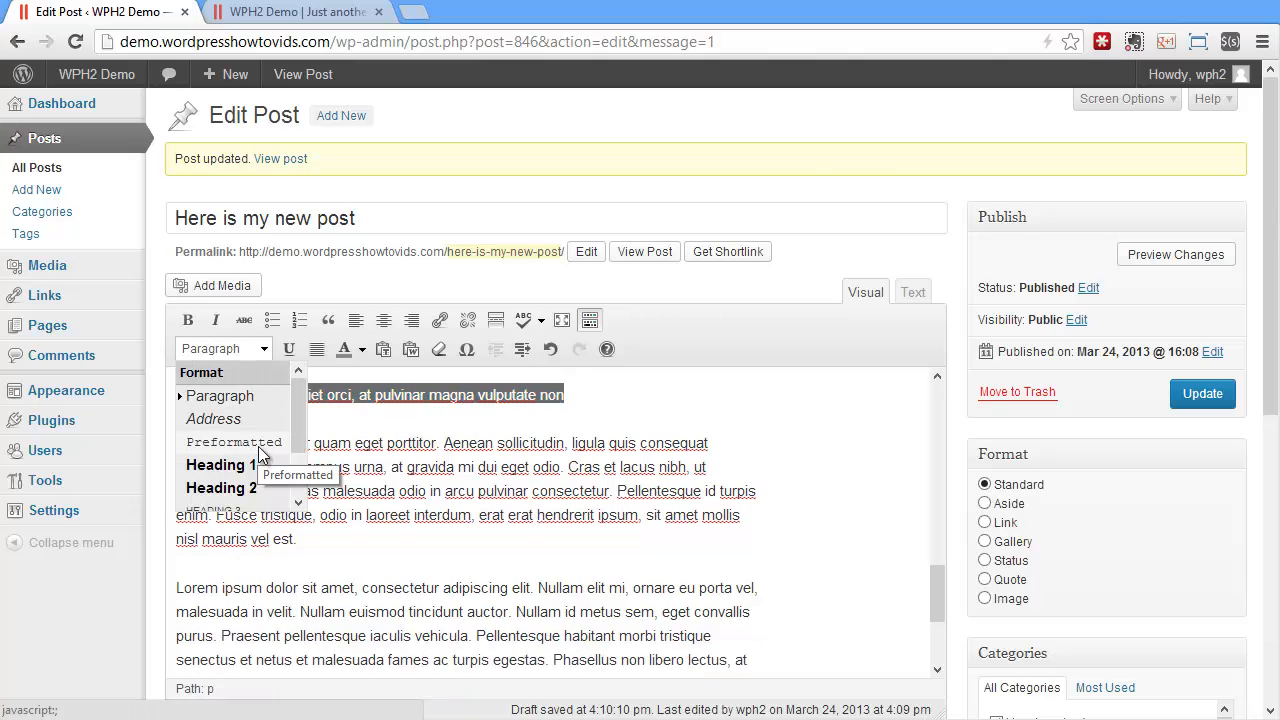
scroll(292, 484, down, 1)
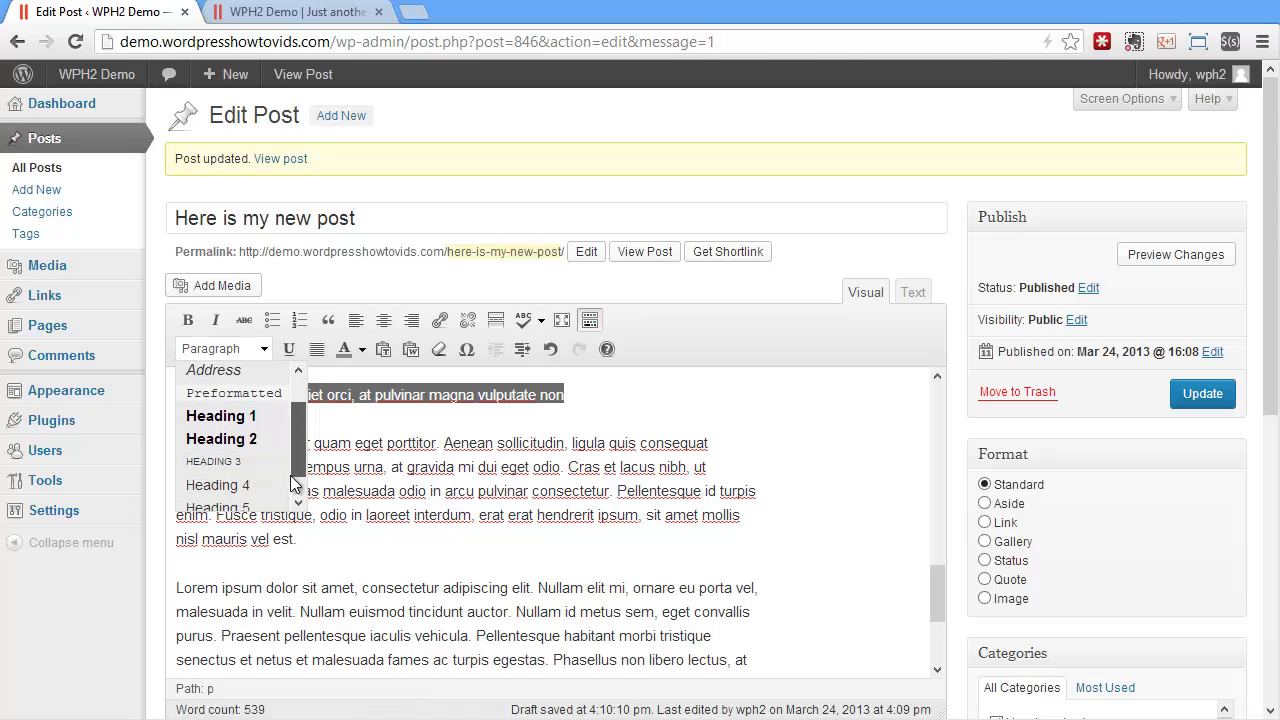
scroll(290, 490, down, 1)
click(268, 385)
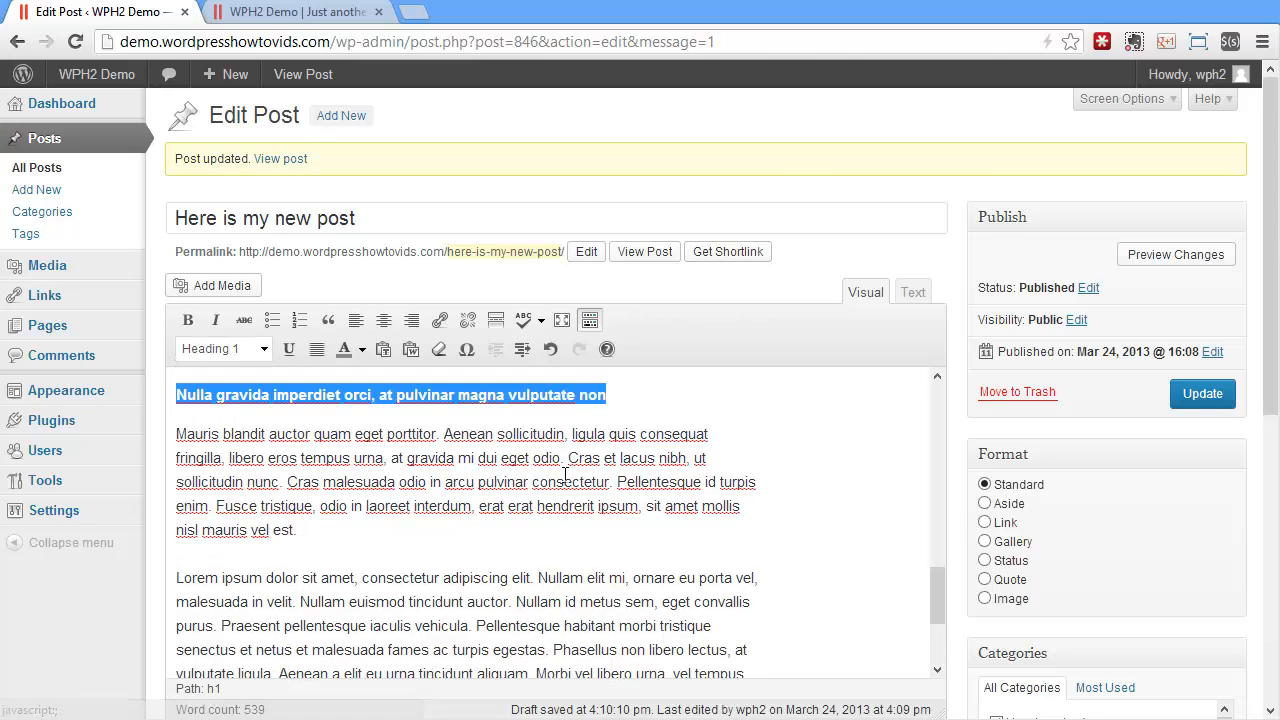
Split the paragraph under the heading before "Cras et lacus nibh" and before "arcu pulvinar consectetur", deleting the "n" of "in"
click(566, 476)
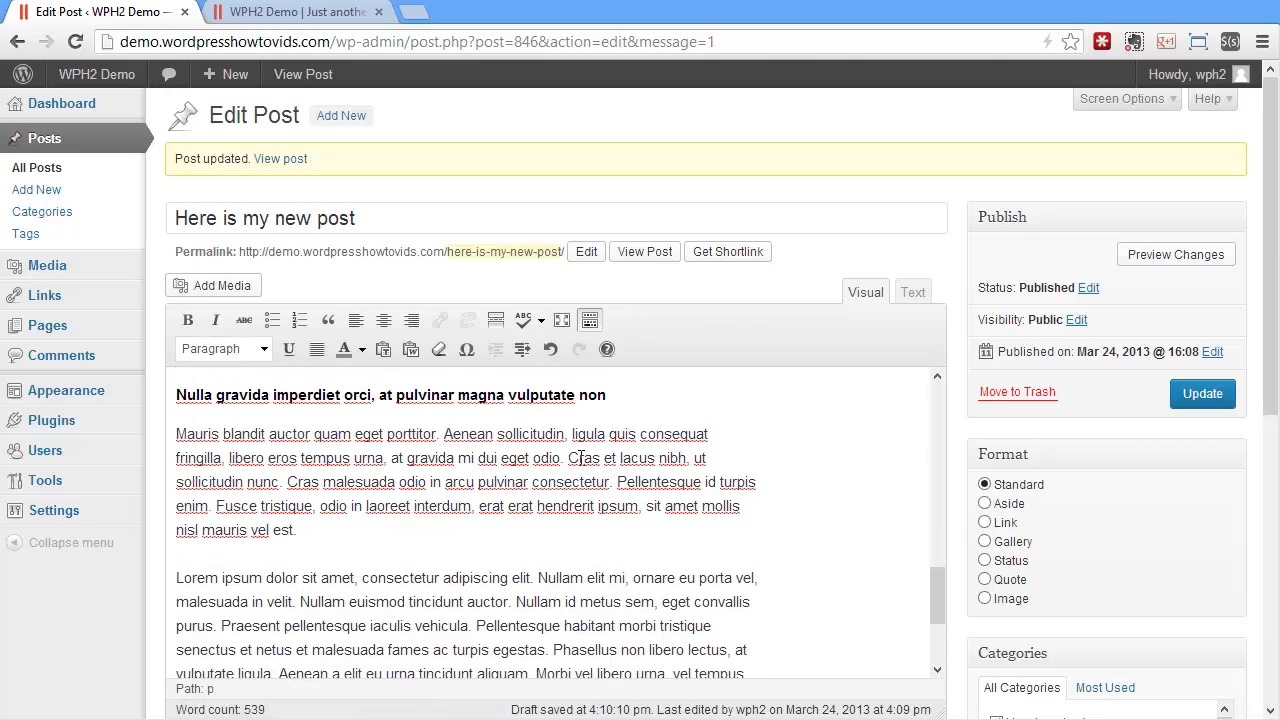
click(570, 458)
key(Return)
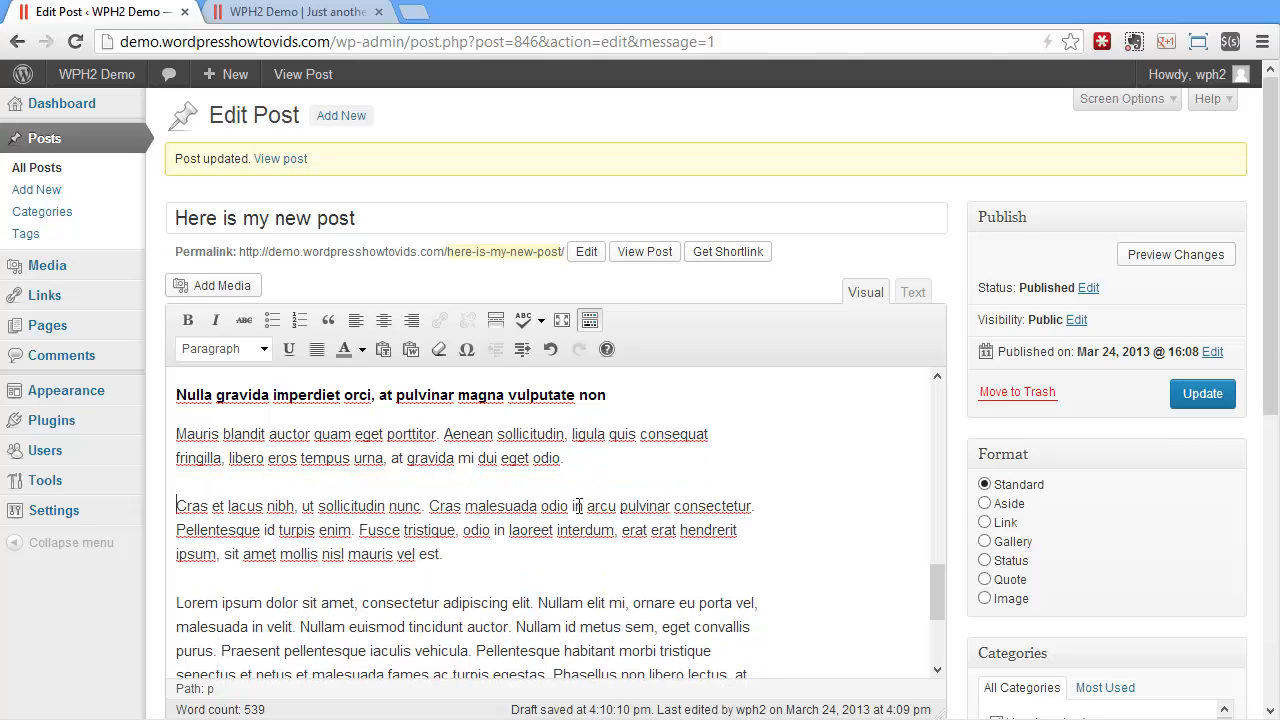
click(585, 510)
key(BackSpace)
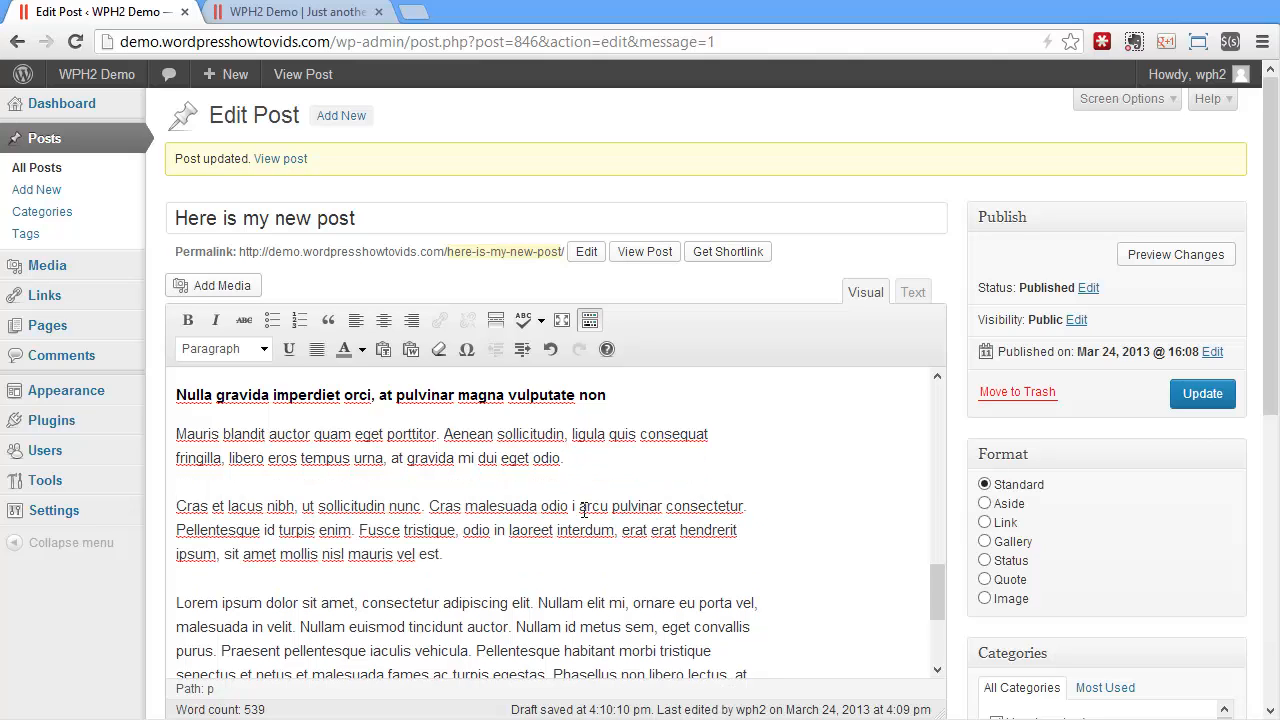
key(Return)
Format the paragraph starting "Mauris blandit auctor" as Heading 2 and the line starting "Cras et lacus nibh" as Heading 3
drag(575, 462, 144, 422)
click(265, 354)
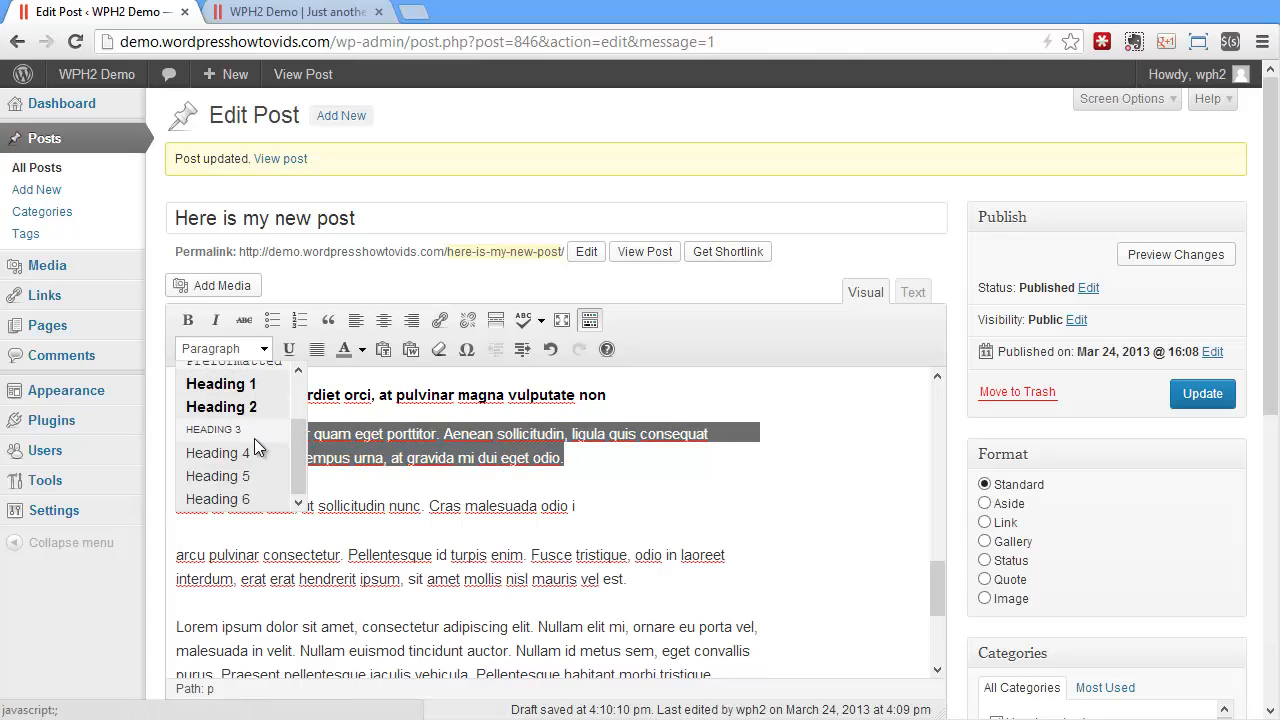
click(254, 409)
drag(576, 494, 156, 495)
click(268, 349)
click(258, 424)
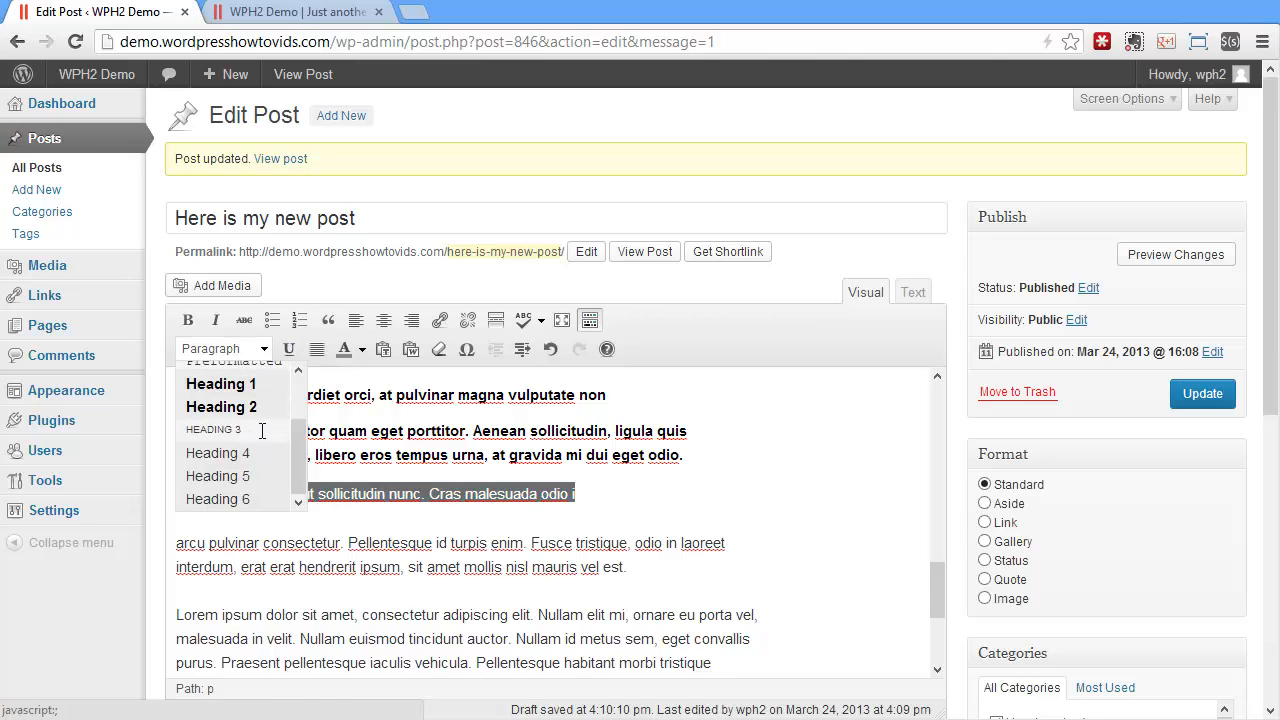
Update the post, reload the site's home page and open the full post to check the headings
click(1200, 394)
click(295, 11)
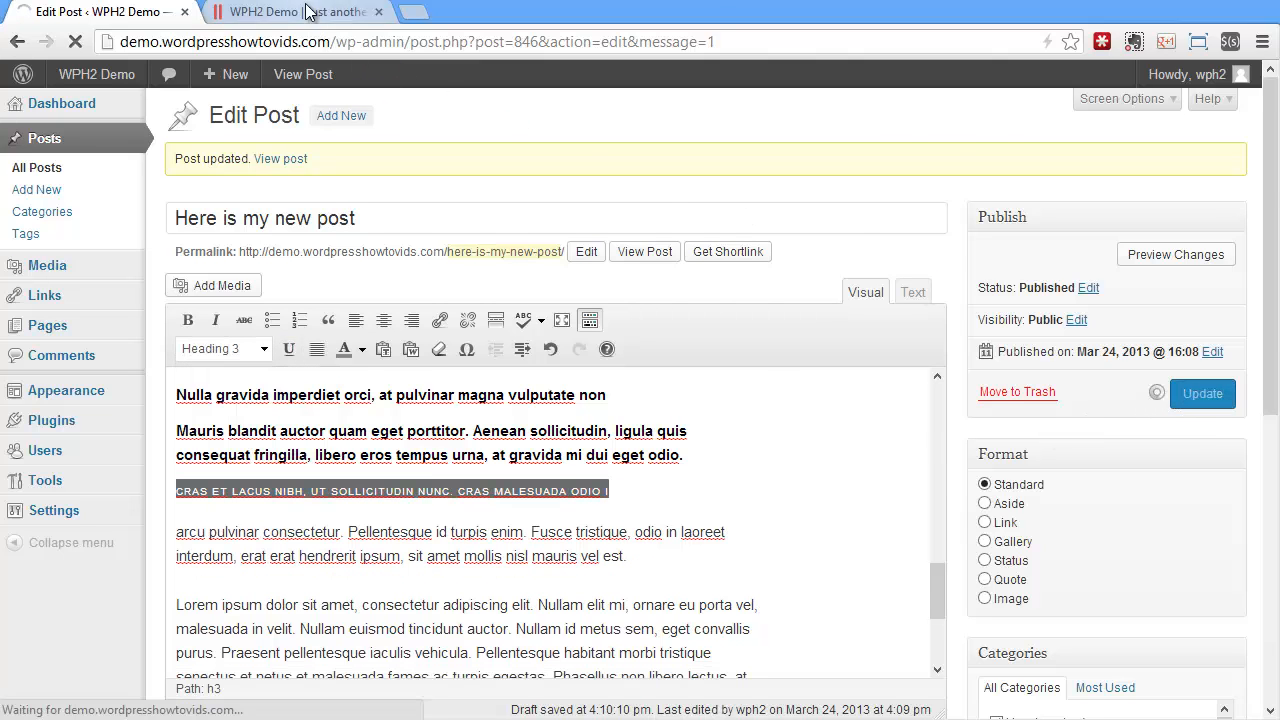
click(75, 41)
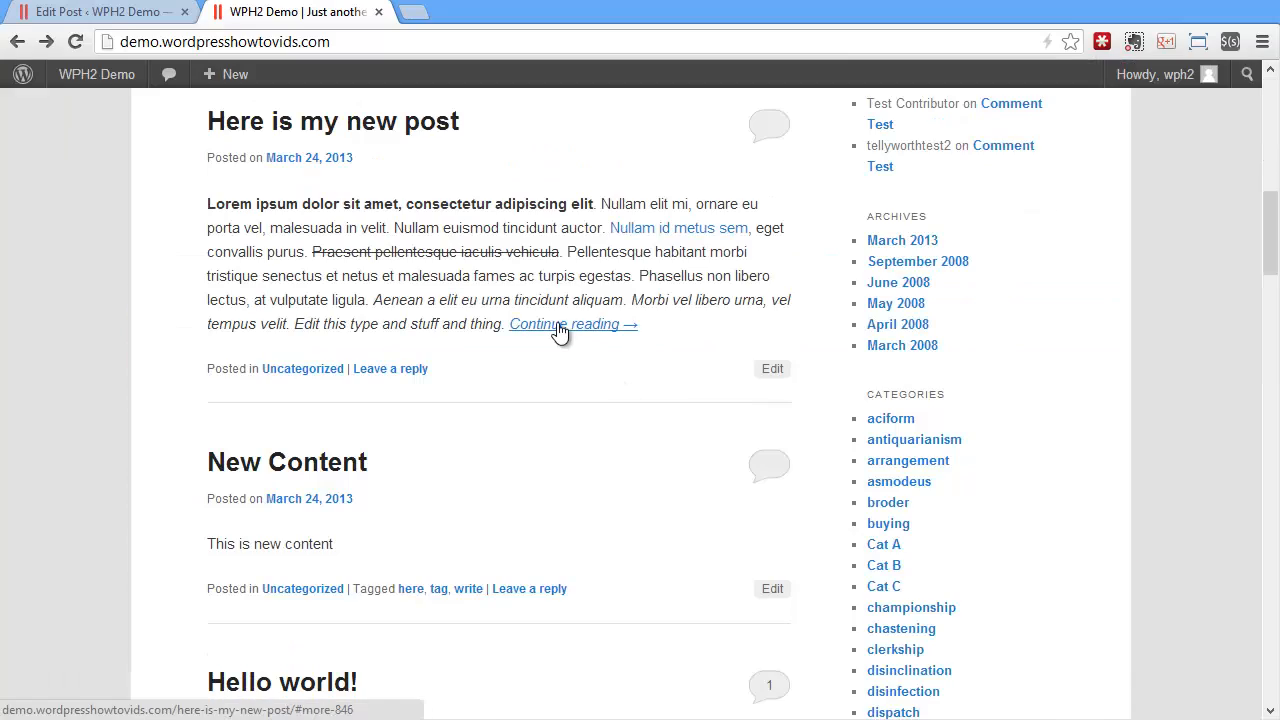
click(560, 331)
scroll(651, 354, down, 5)
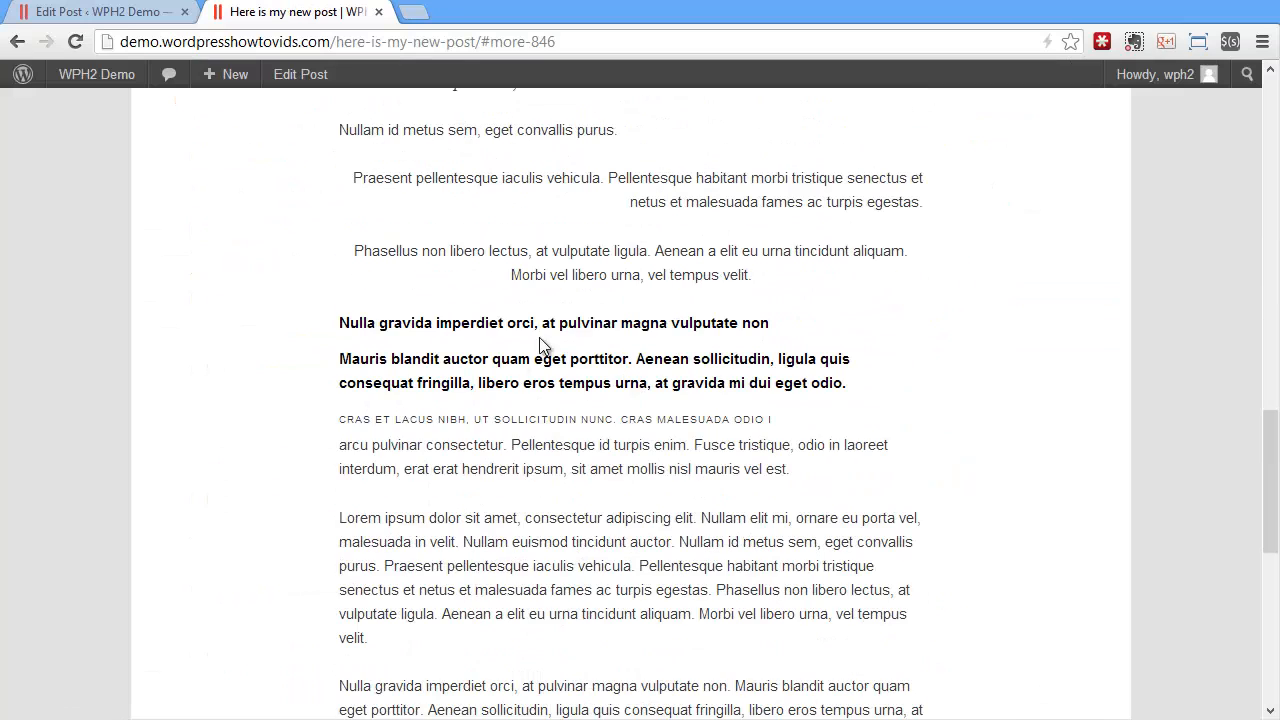
Back in the editor, apply full alignment to the "Lorem ipsum dolor sit amet" paragraph below the headings
click(133, 14)
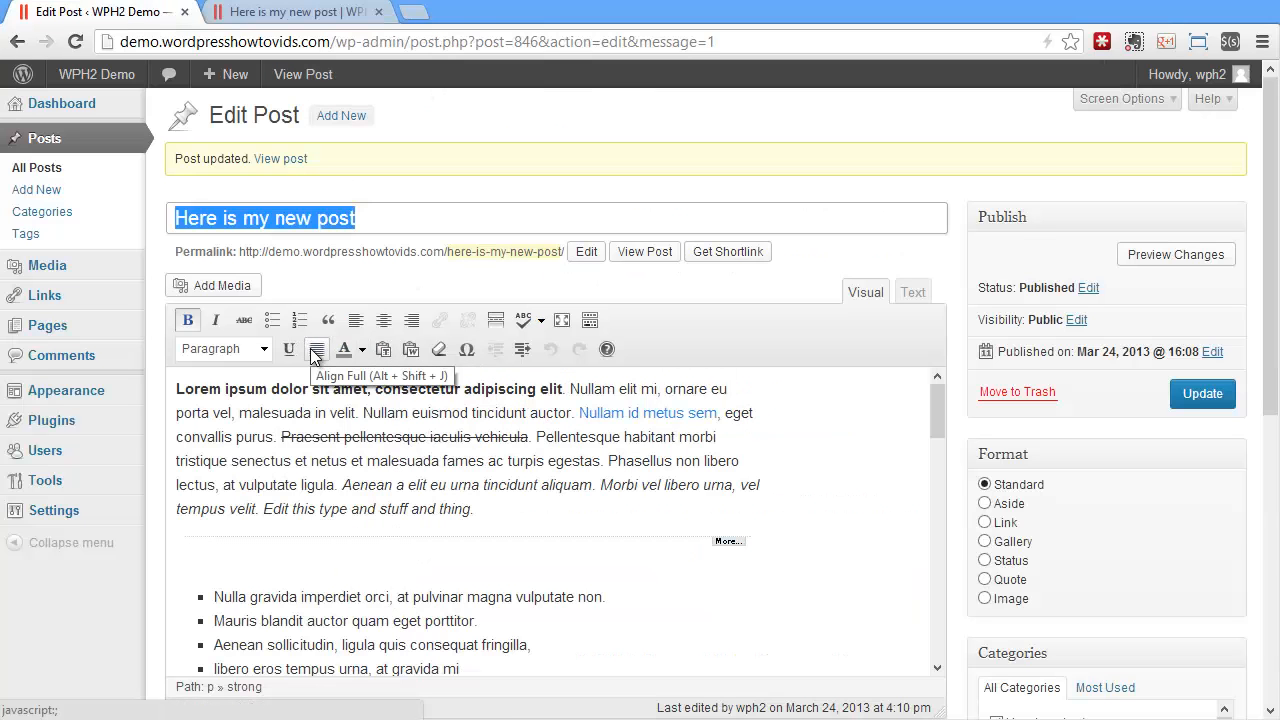
scroll(394, 415, down, 10)
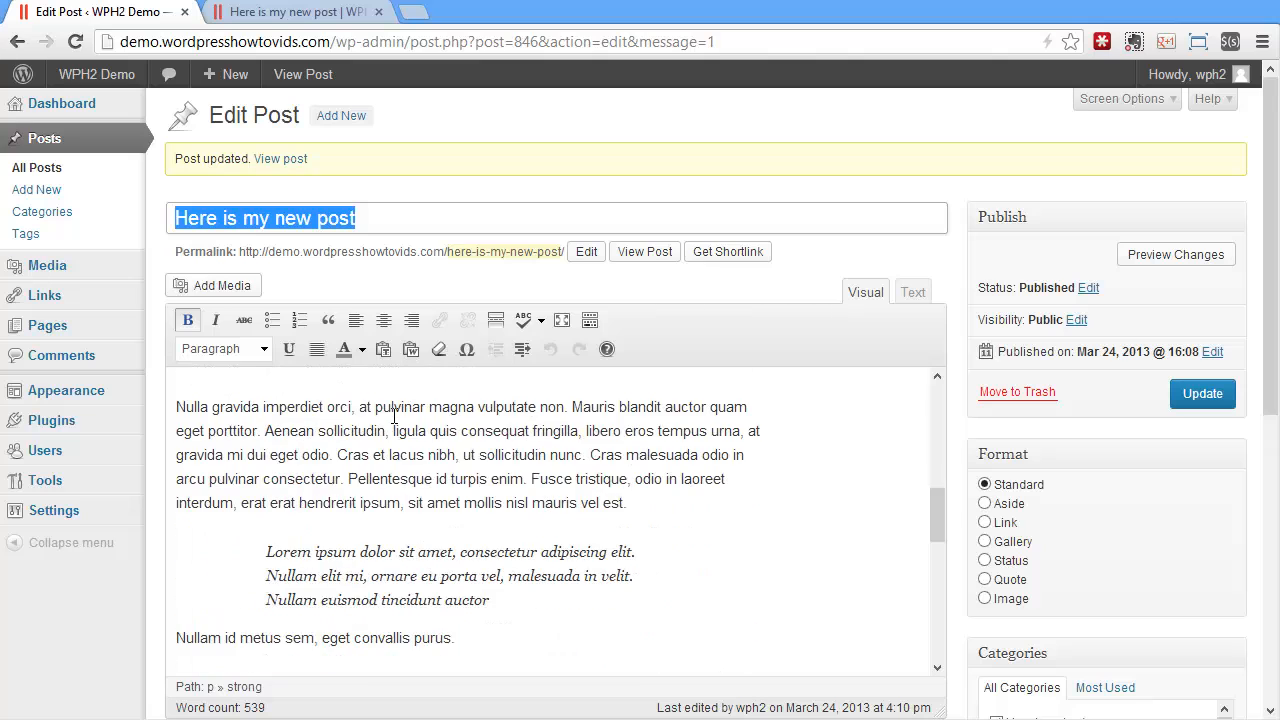
scroll(394, 417, down, 4)
drag(246, 576, 160, 432)
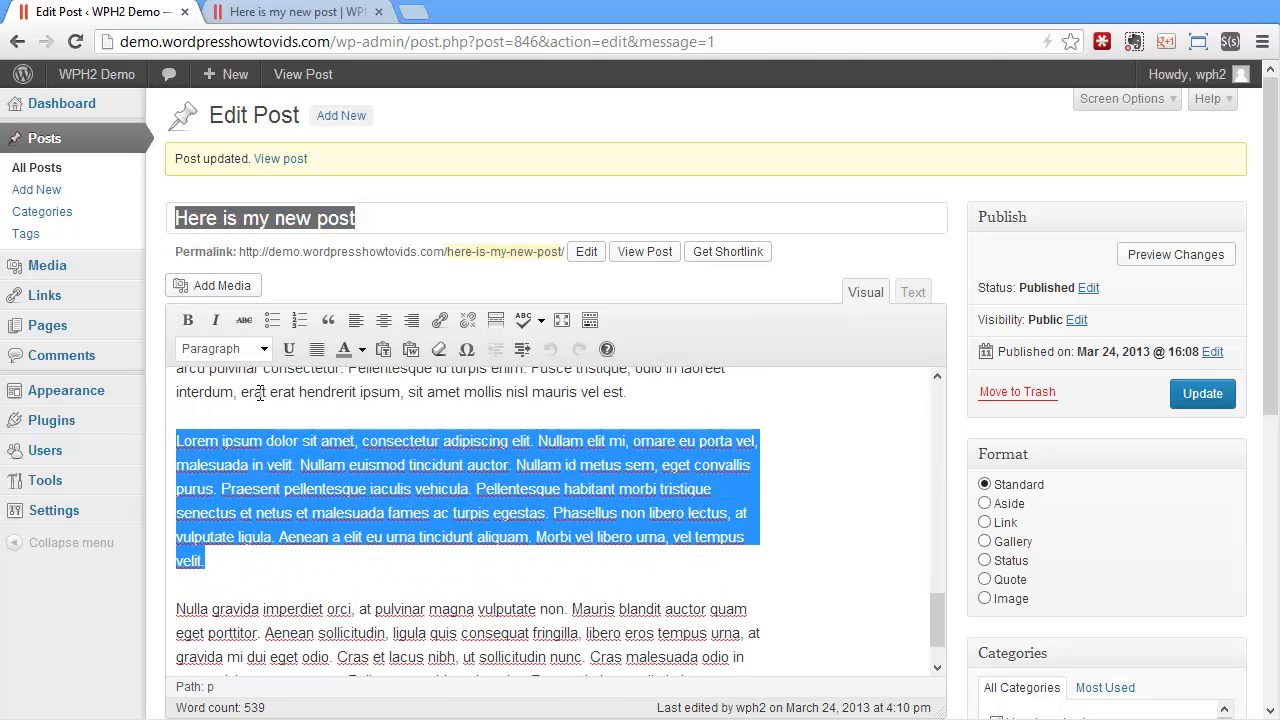
click(316, 349)
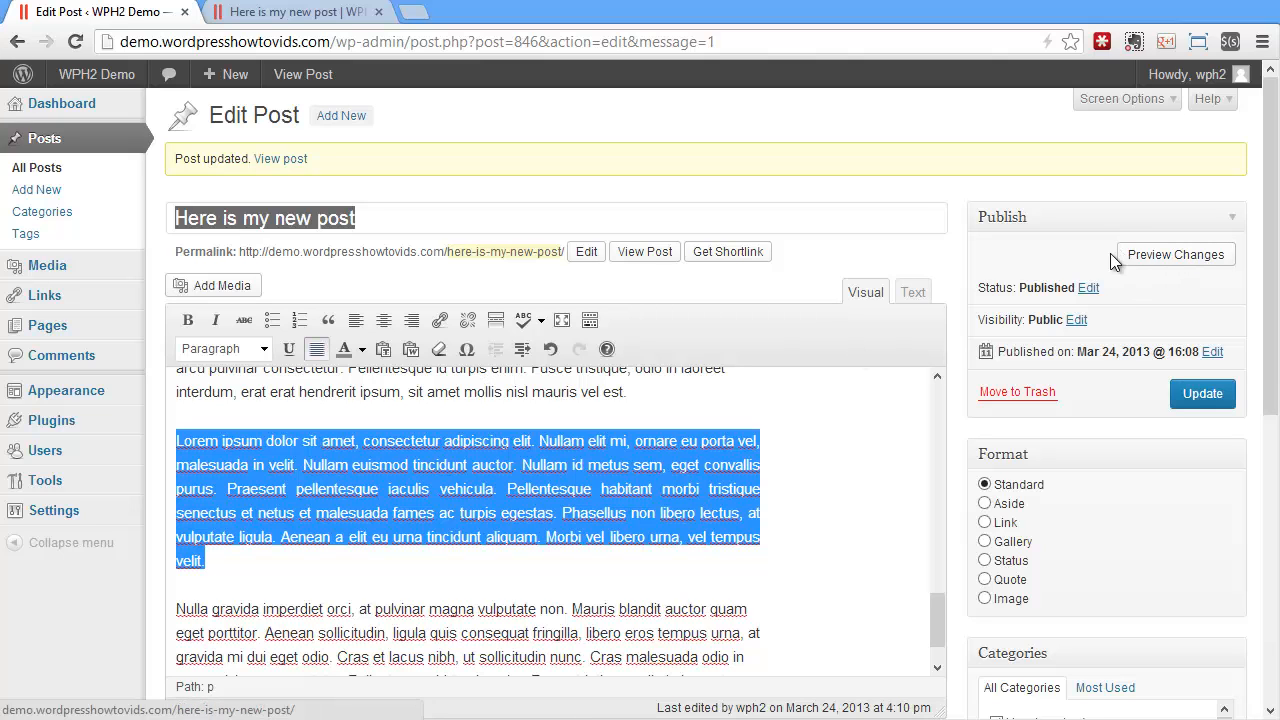
Update the post and reload its live page to check the justified paragraph
click(1188, 393)
click(290, 11)
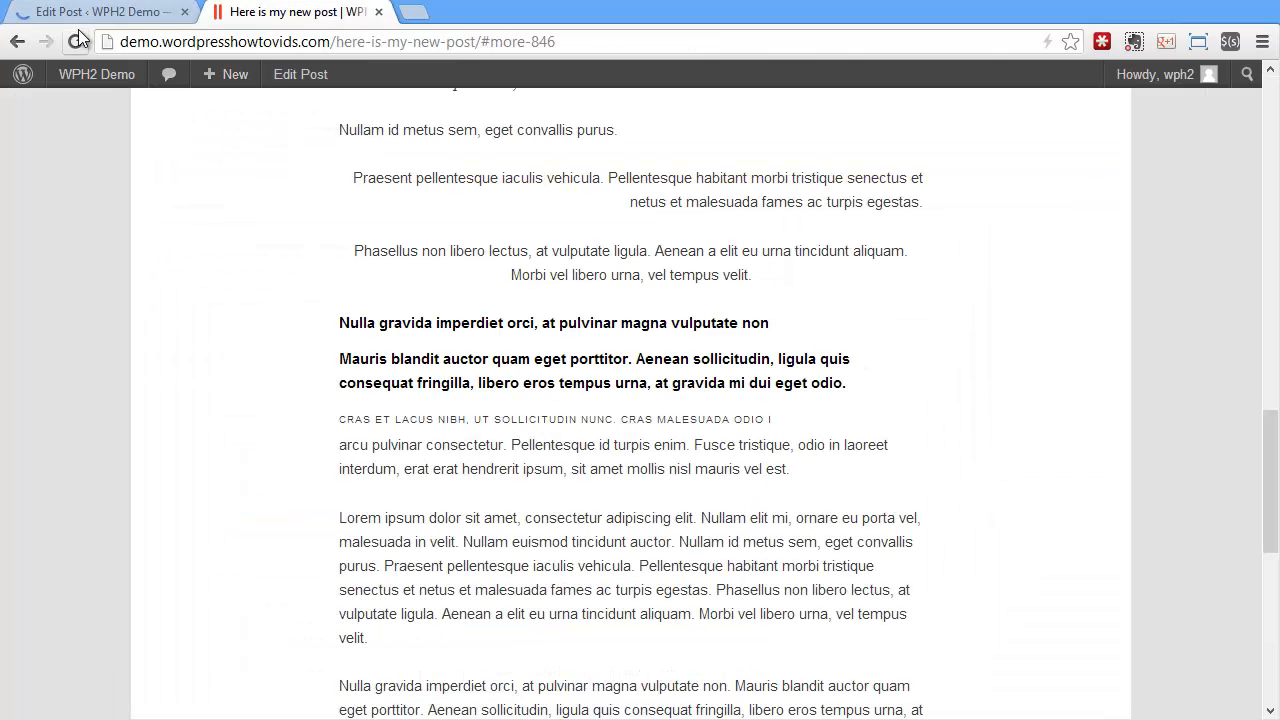
key(F5)
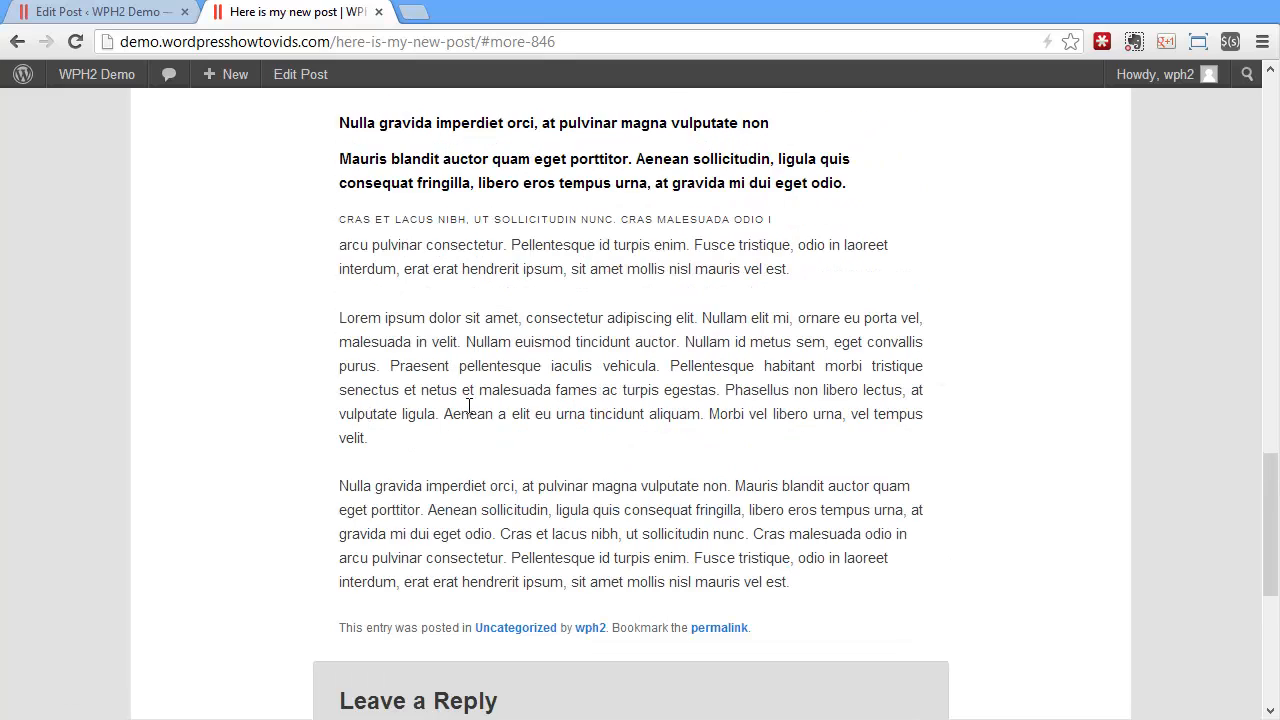
In the editor, give the words "nisl mauris vel est." above the numbered list the custom text colour #ec1272
click(127, 12)
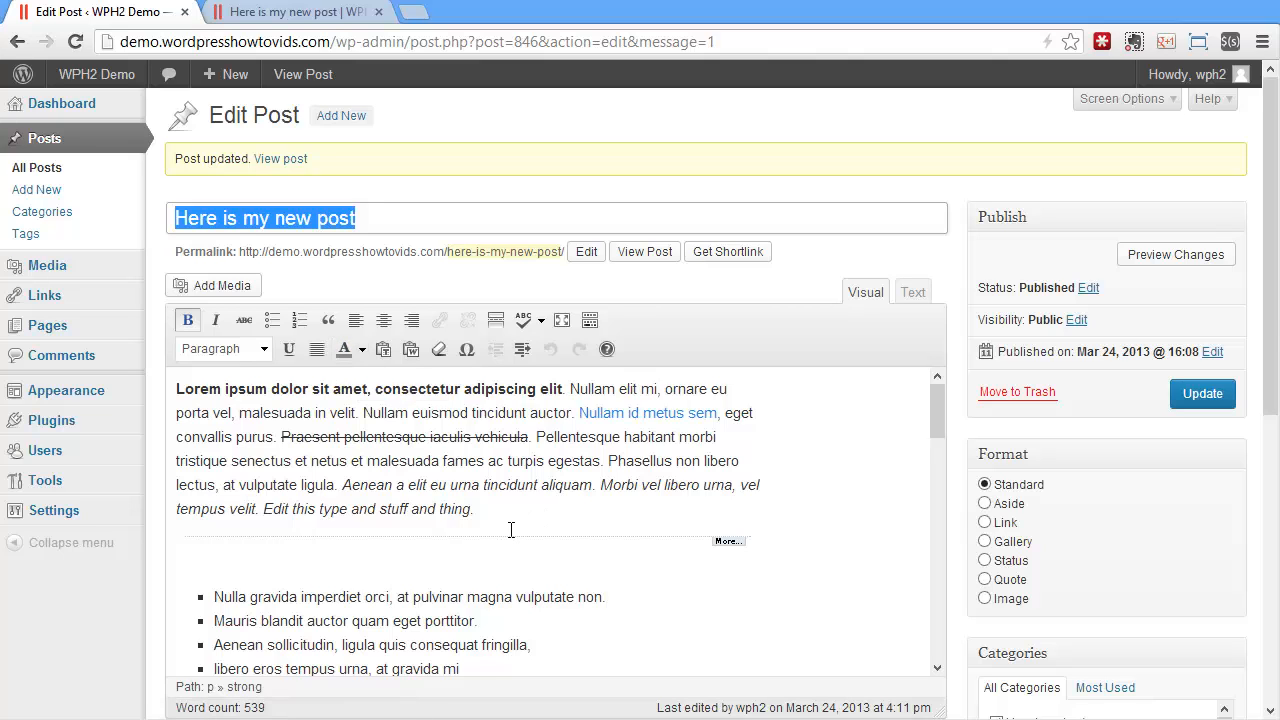
scroll(510, 530, down, 4)
scroll(510, 530, up, 2)
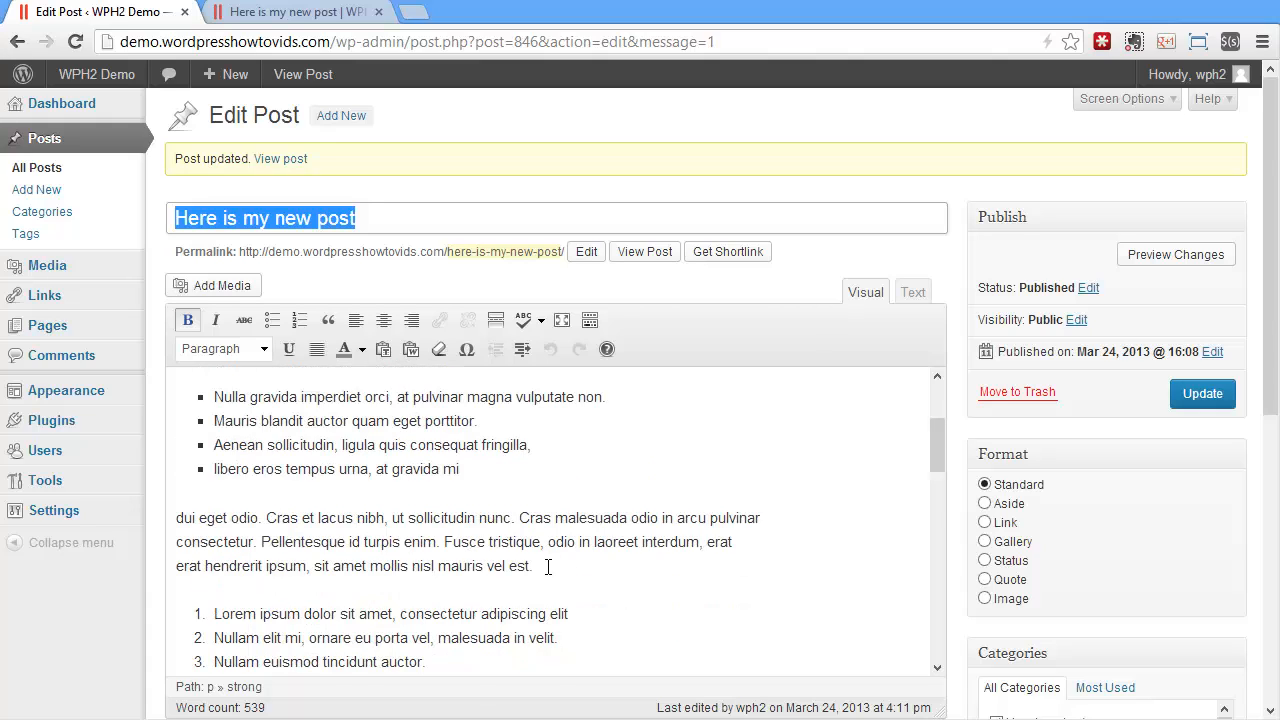
drag(548, 567, 409, 566)
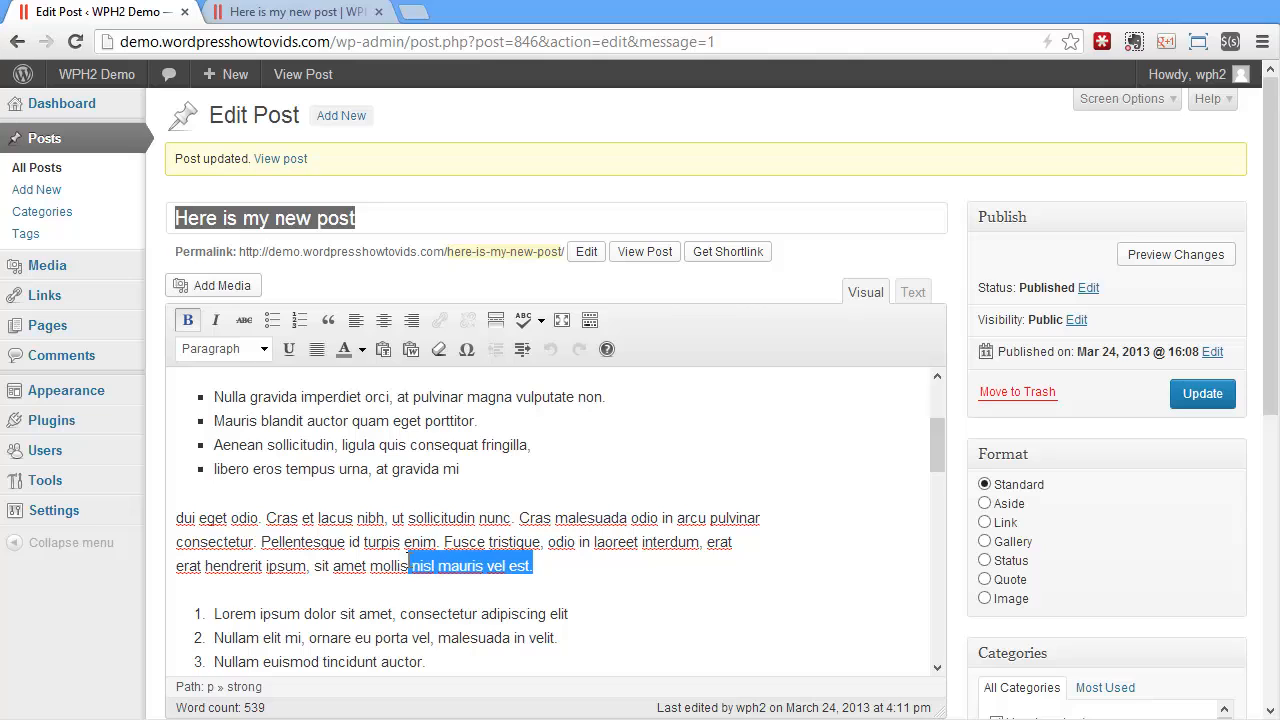
click(363, 351)
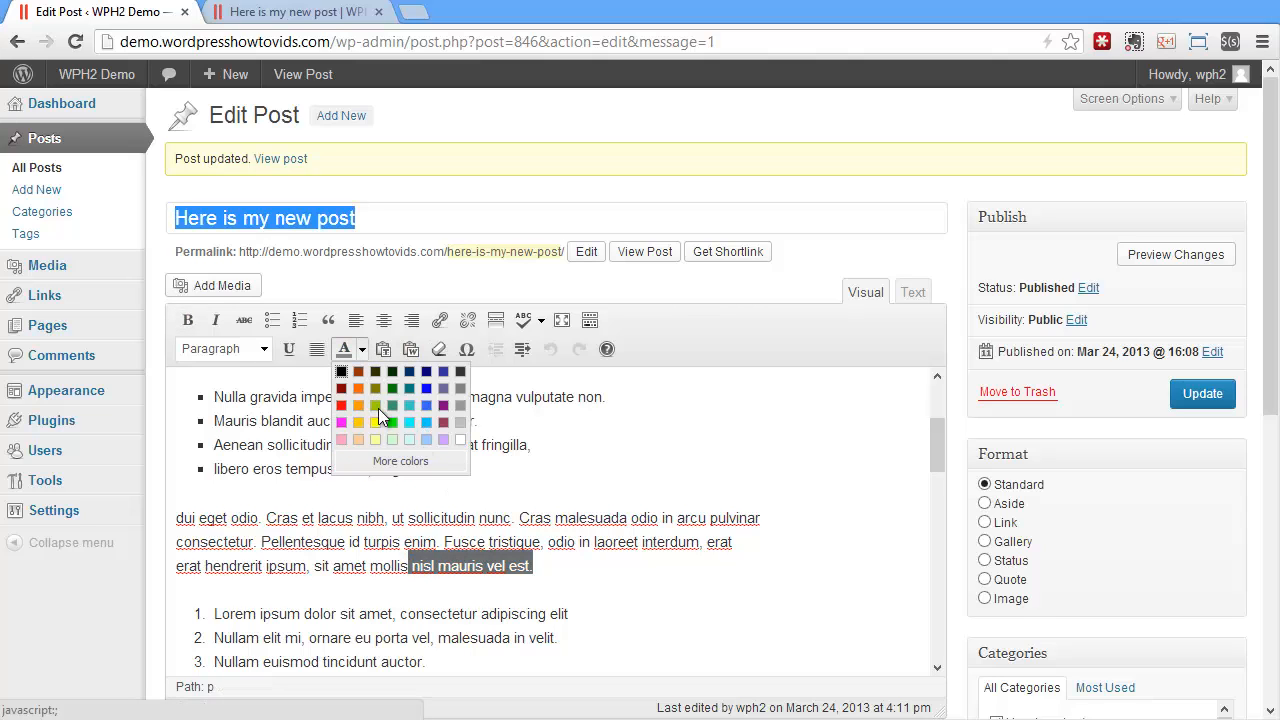
click(399, 459)
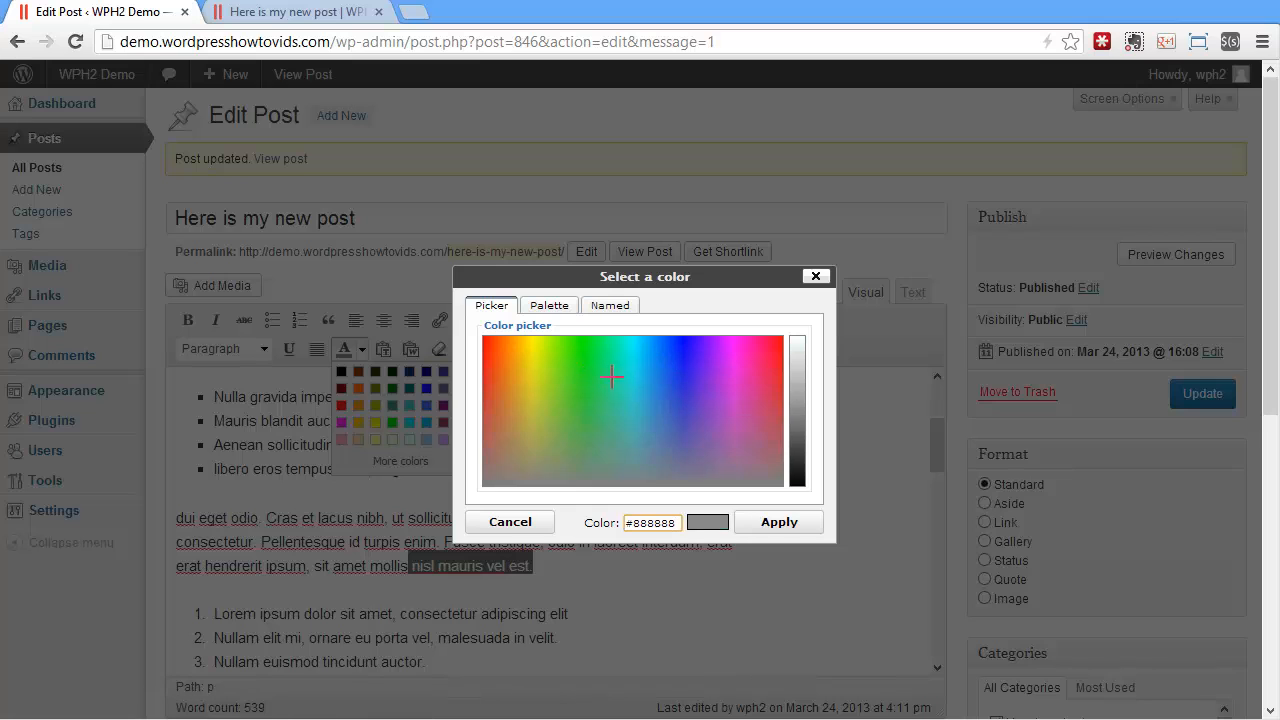
drag(612, 377, 762, 357)
click(808, 419)
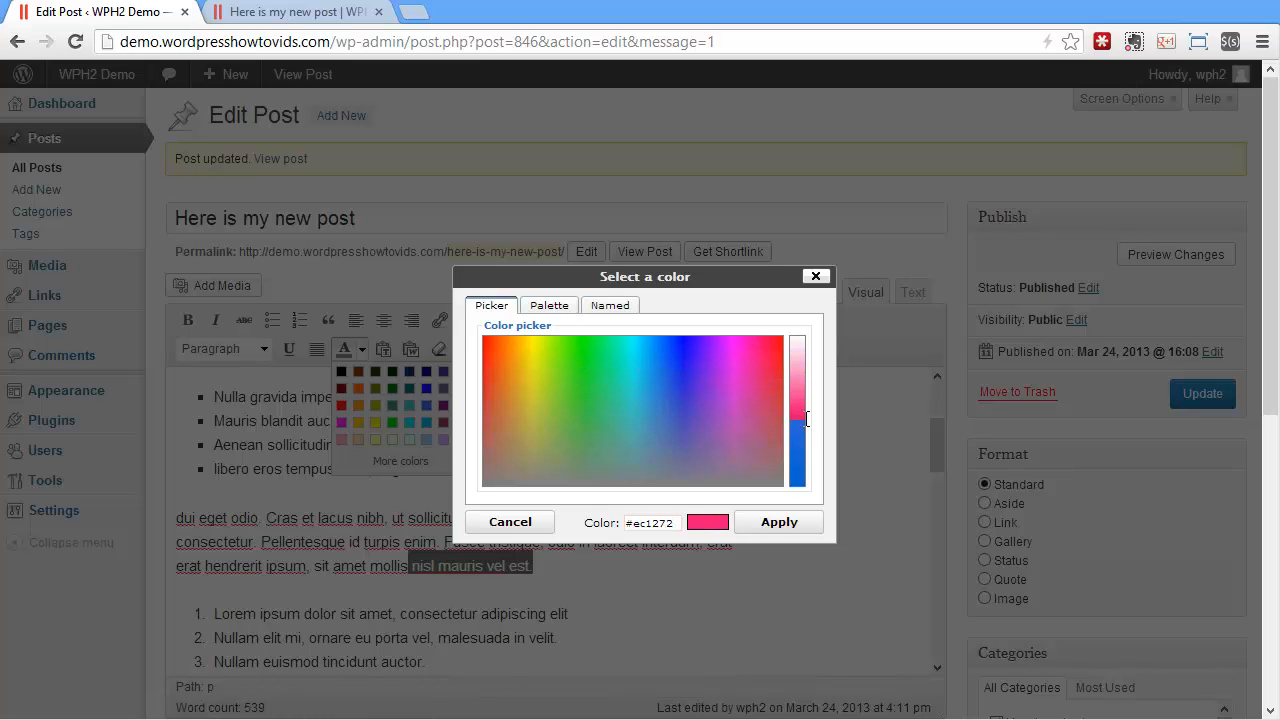
click(776, 522)
Update the post and reload its live page to check the coloured words above the numbered list
click(1186, 390)
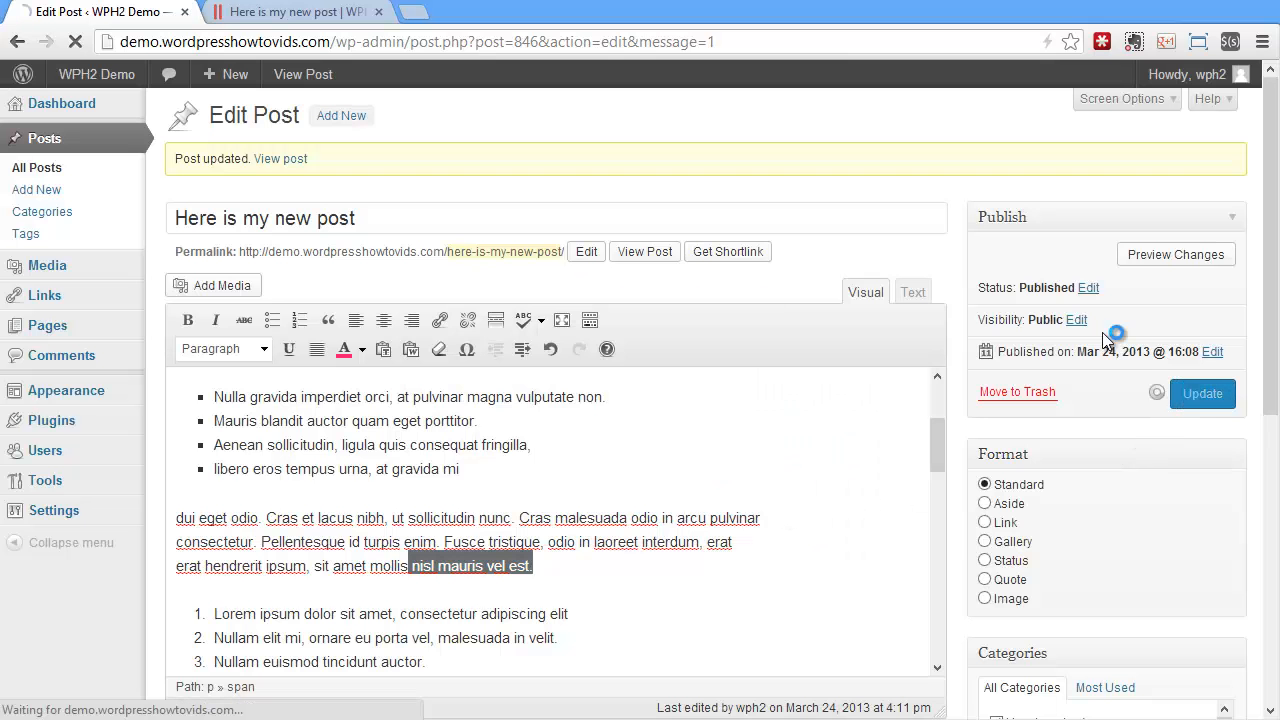
click(255, 12)
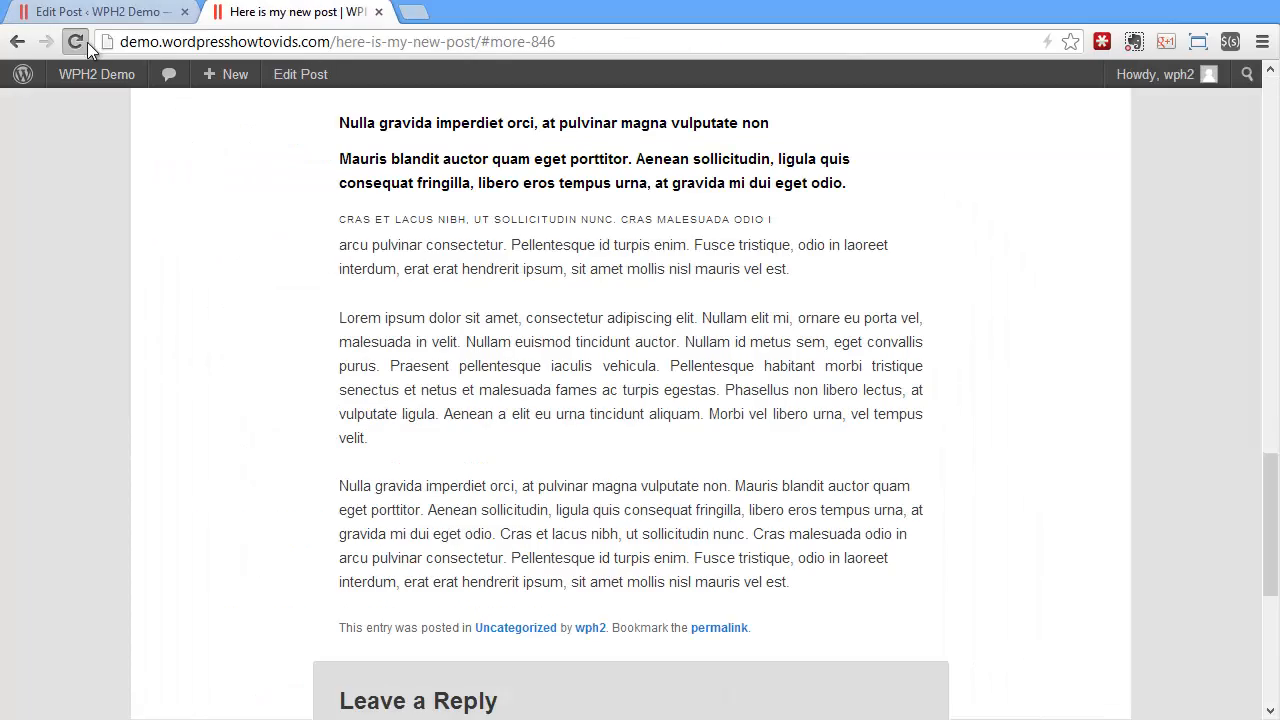
scroll(666, 490, up, 12)
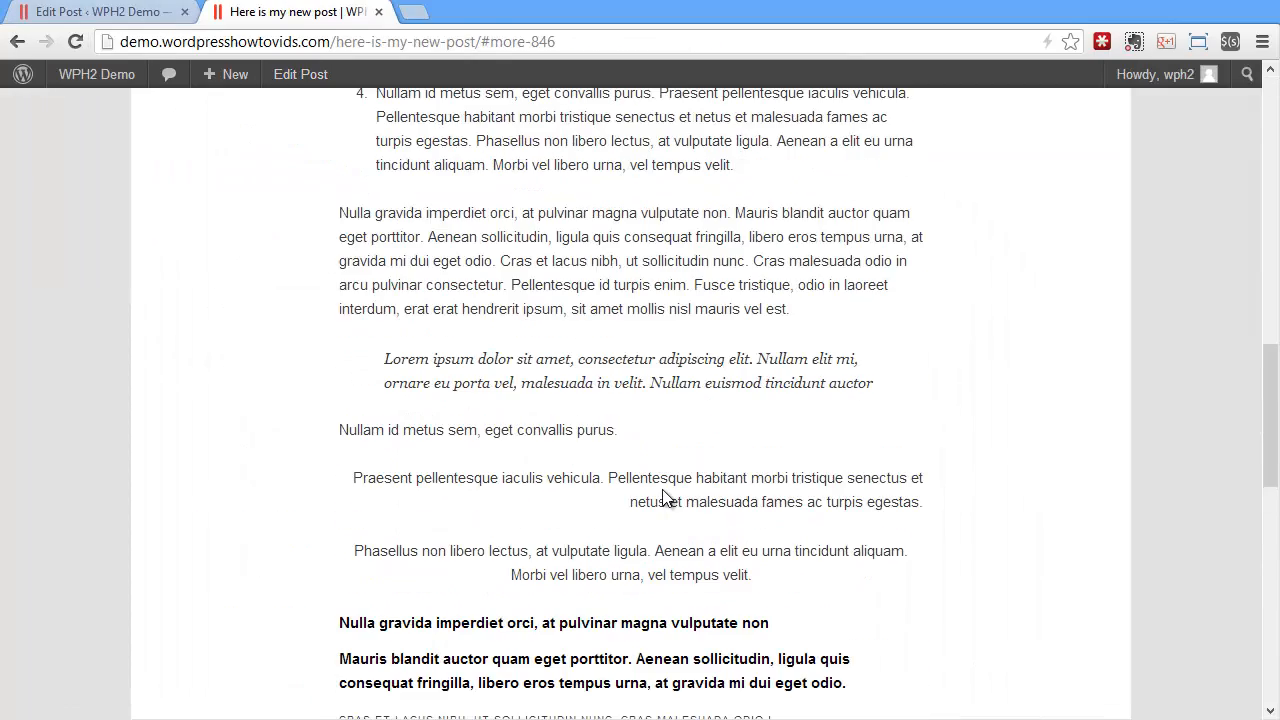
Back in the editor, remove the formatting from the "dui eget odio" paragraph above the numbered list
click(100, 12)
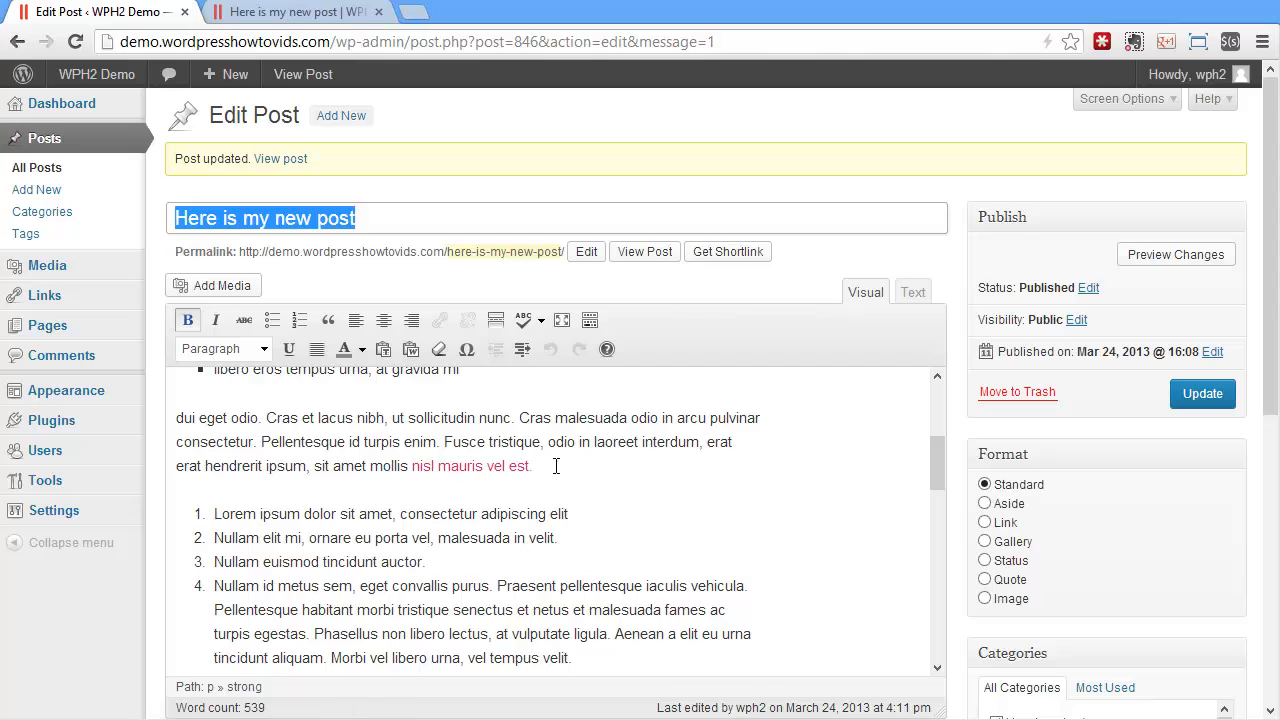
mouse_move(556, 466)
mouse_down()
mouse_move(337, 466)
mouse_move(172, 442)
mouse_move(176, 418)
mouse_up()
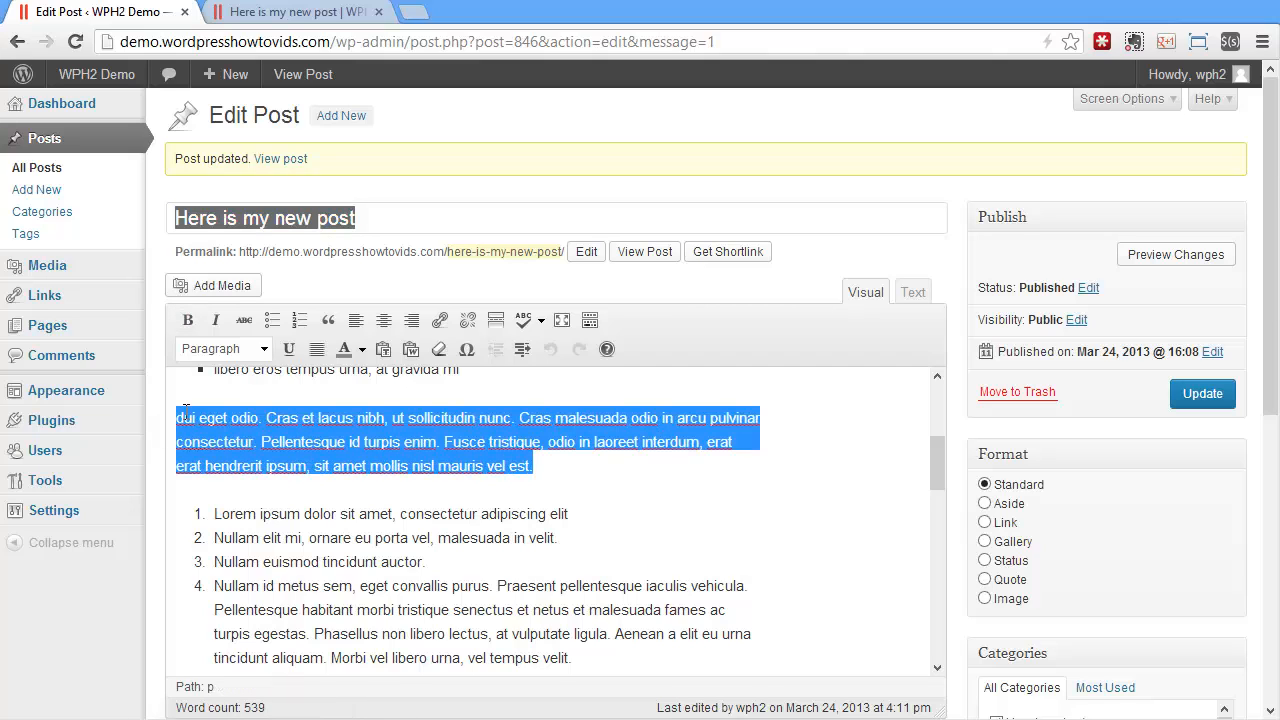
click(448, 347)
click(500, 444)
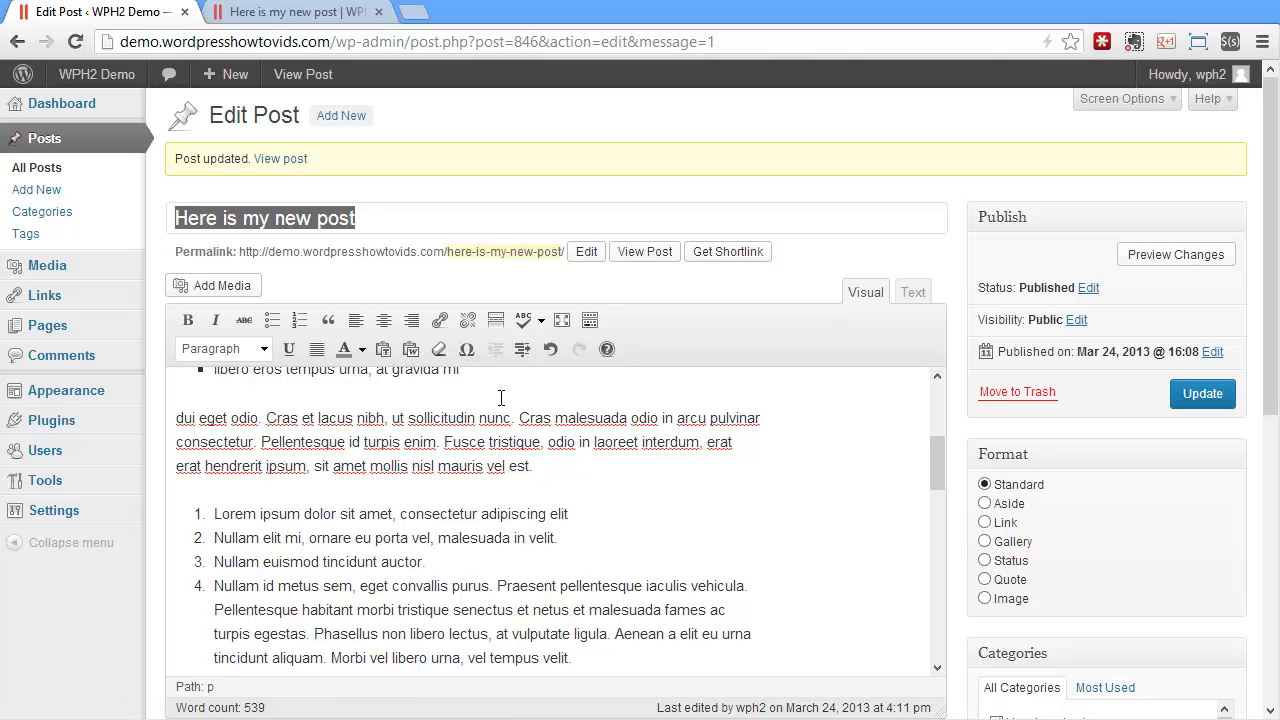
Insert the € special character in a new paragraph directly below the numbered list
scroll(535, 487, down, 2)
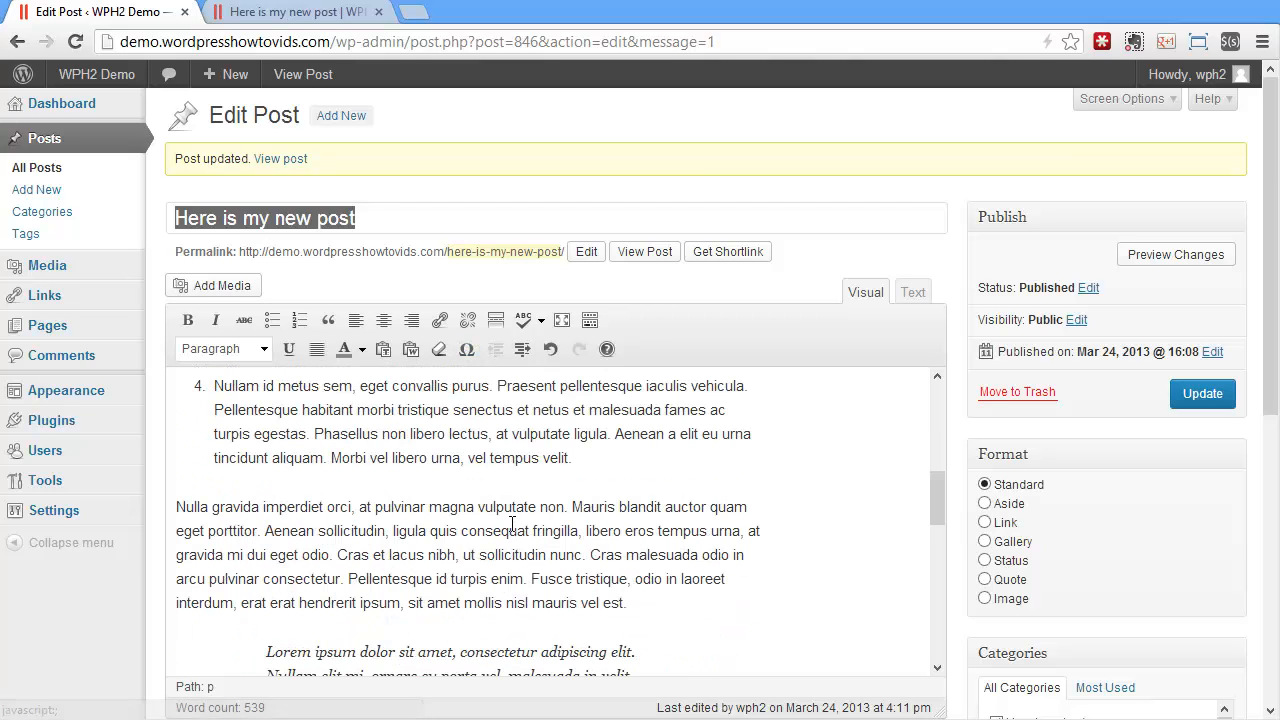
click(590, 463)
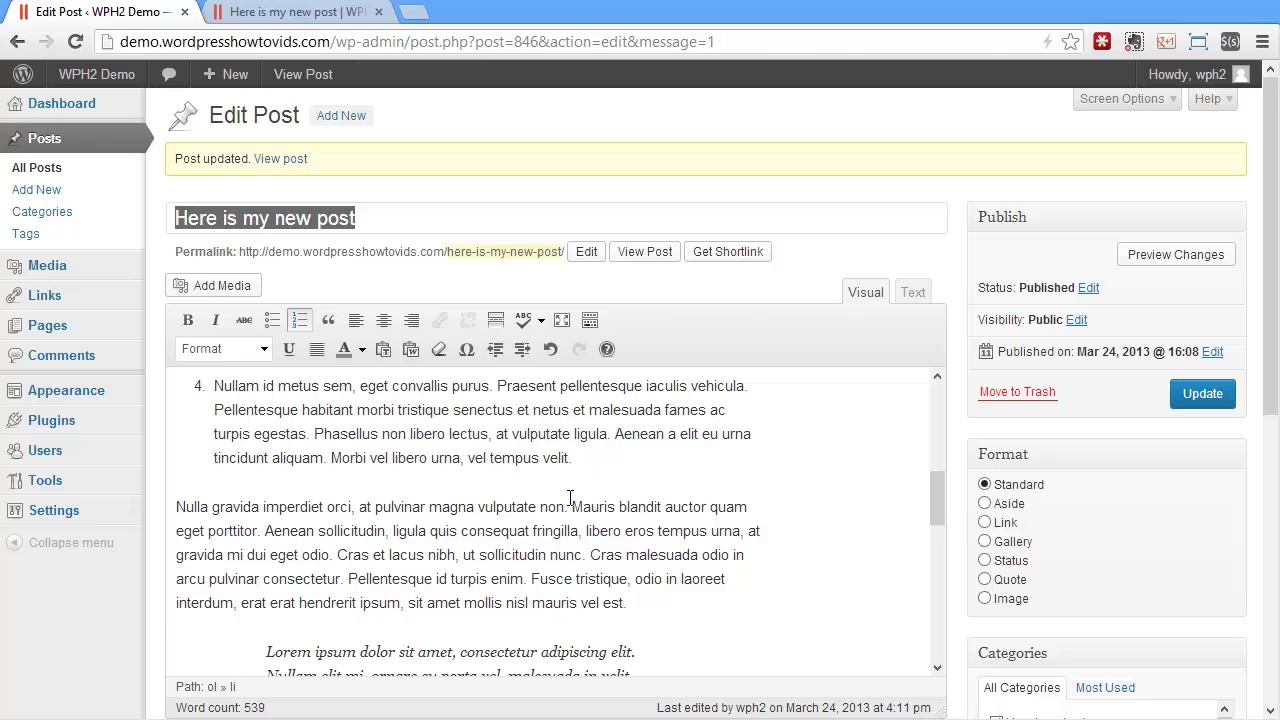
key(Return)
key(Return)
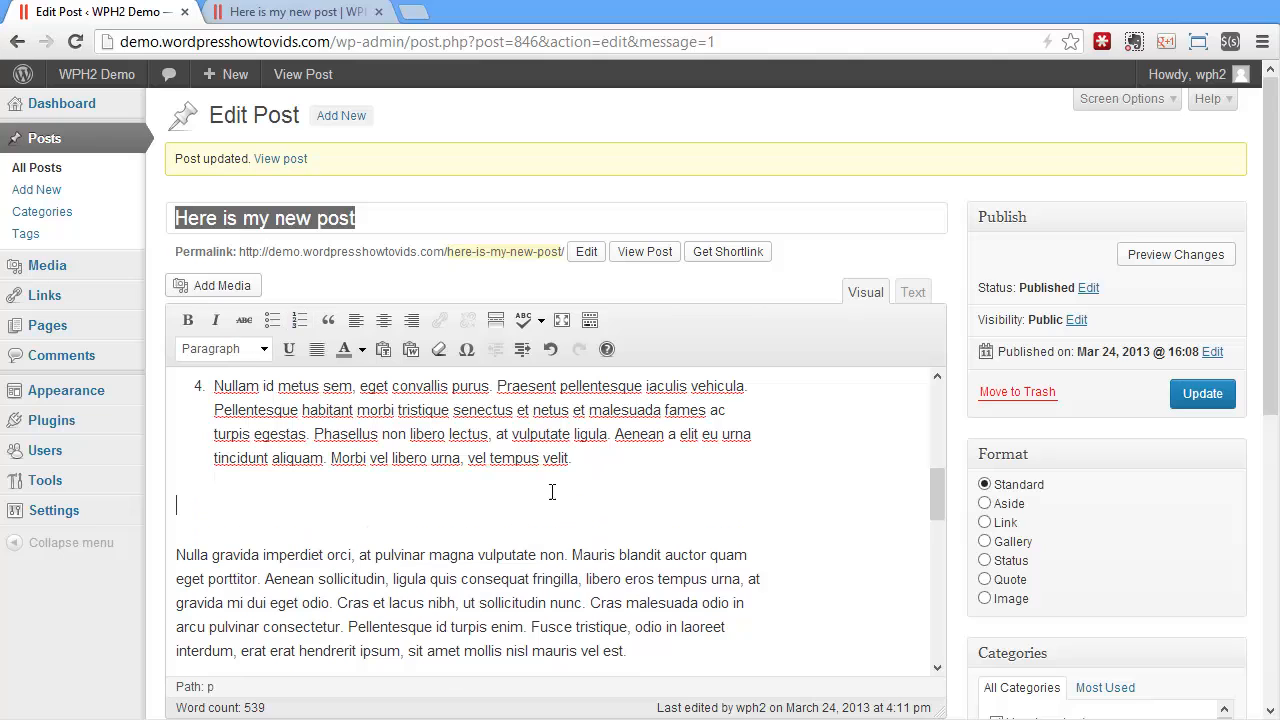
click(475, 353)
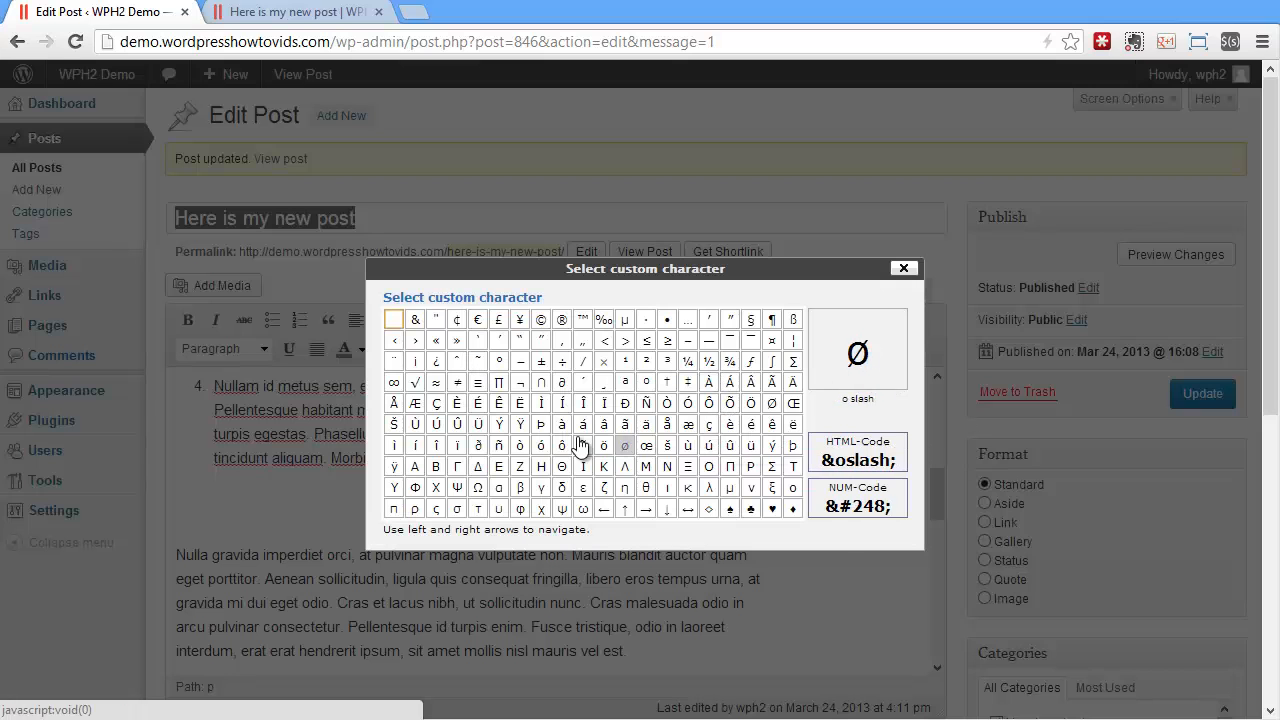
scroll(577, 436, down, 3)
scroll(742, 359, up, 3)
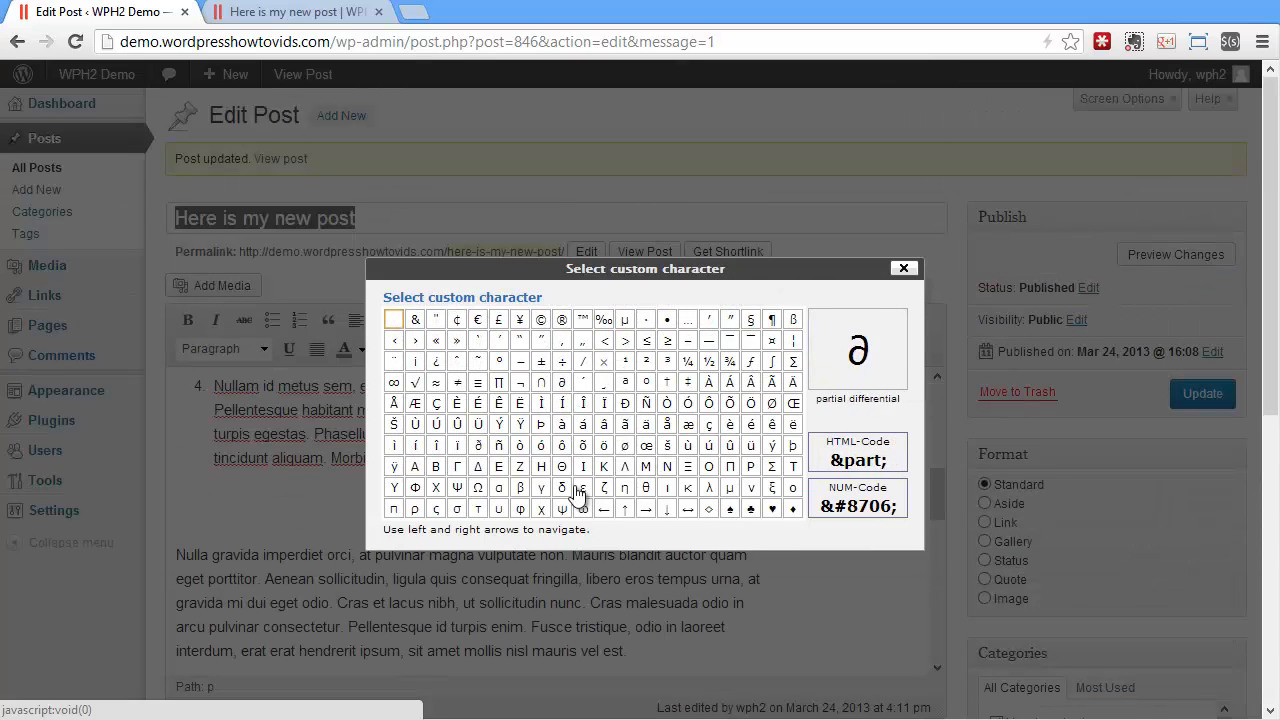
click(477, 319)
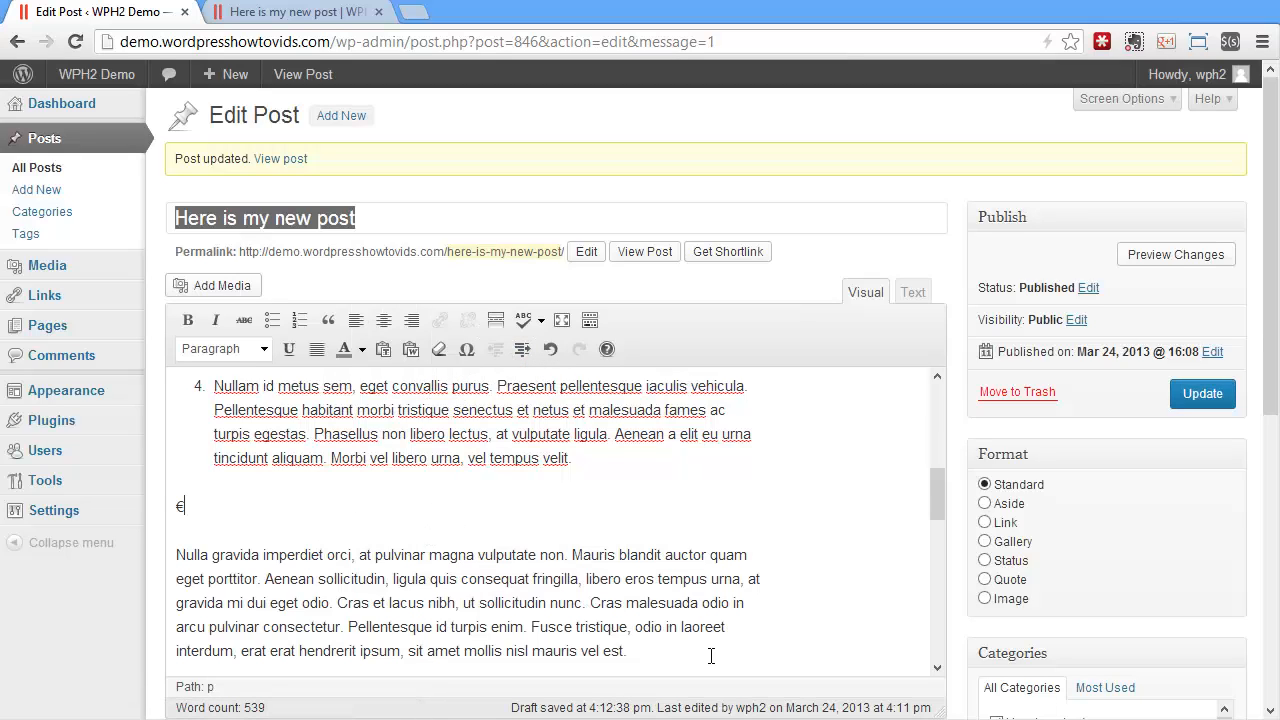
Indent the "Nulla gravida imperdiet orci" paragraph below the € sign by two levels and outdent it by two levels
drag(664, 651, 93, 540)
click(426, 589)
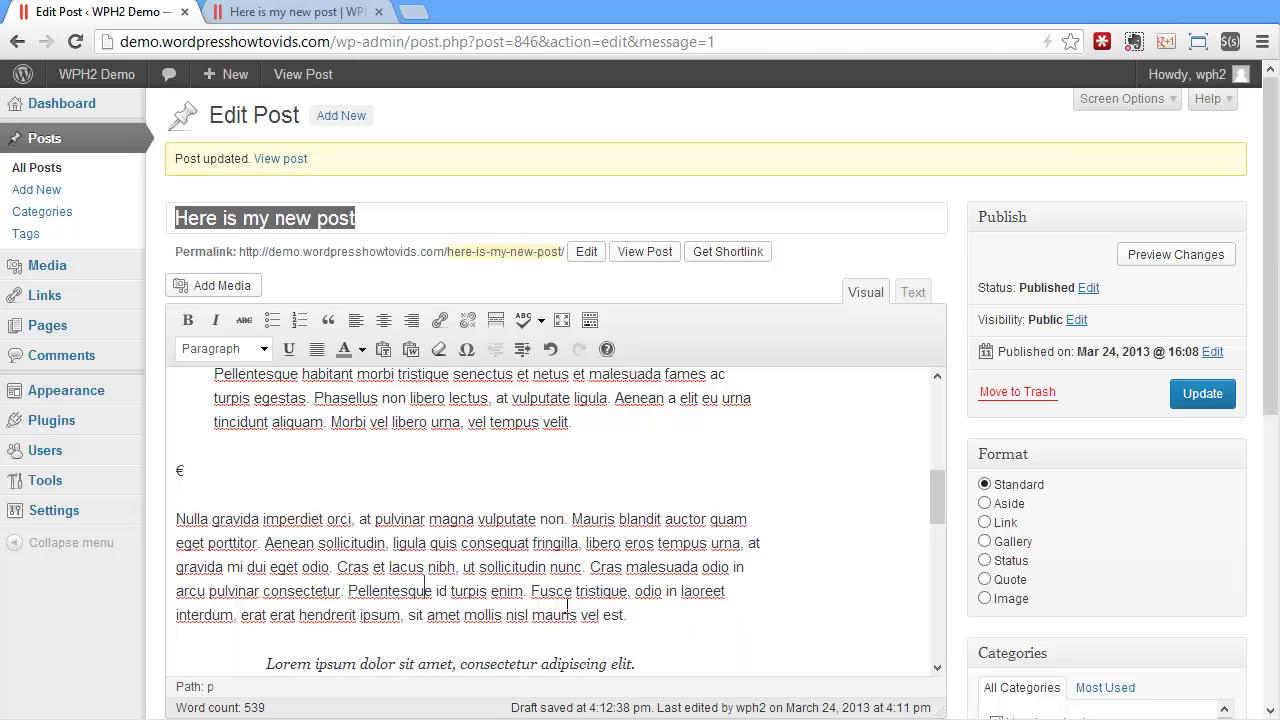
drag(641, 613, 84, 516)
click(522, 349)
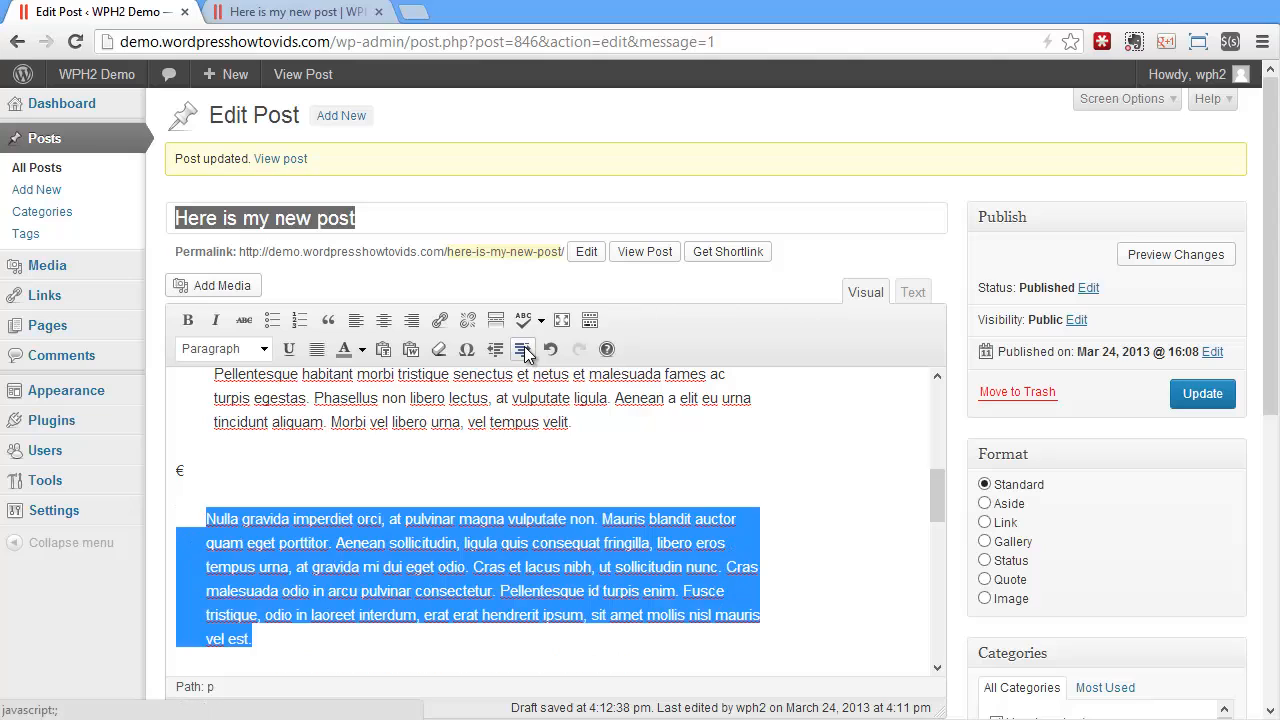
click(522, 349)
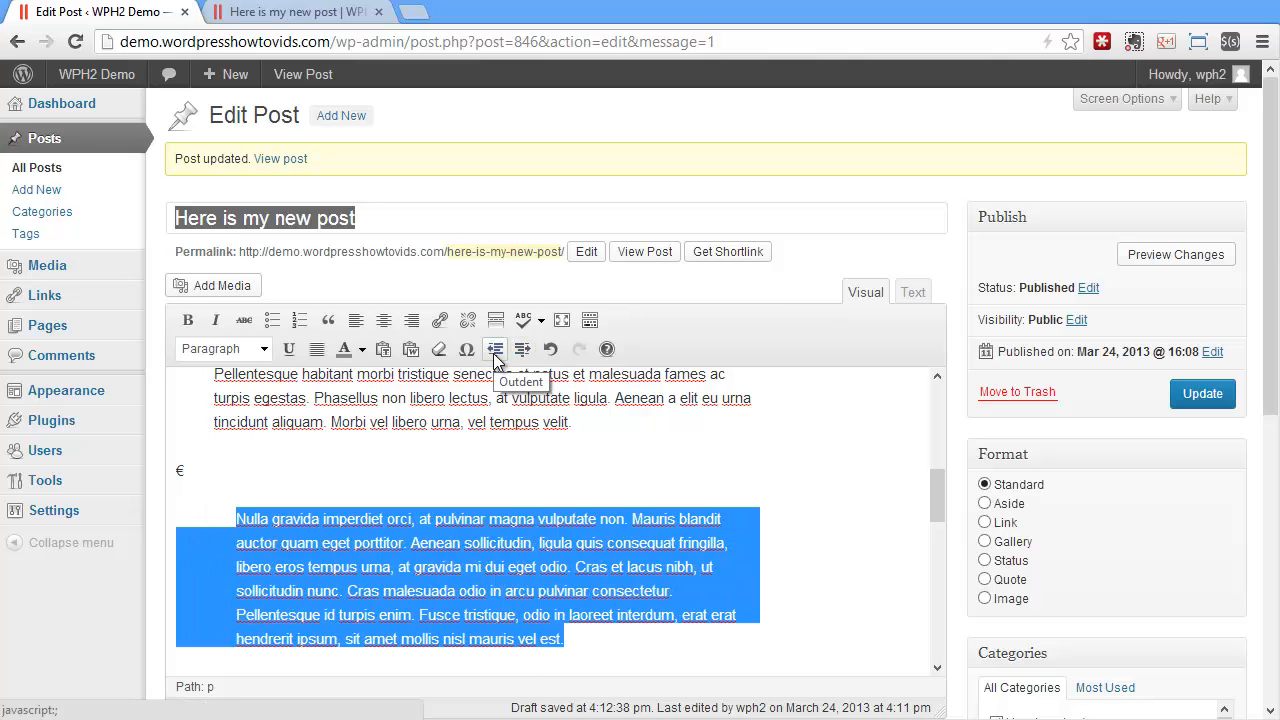
click(495, 350)
click(495, 350)
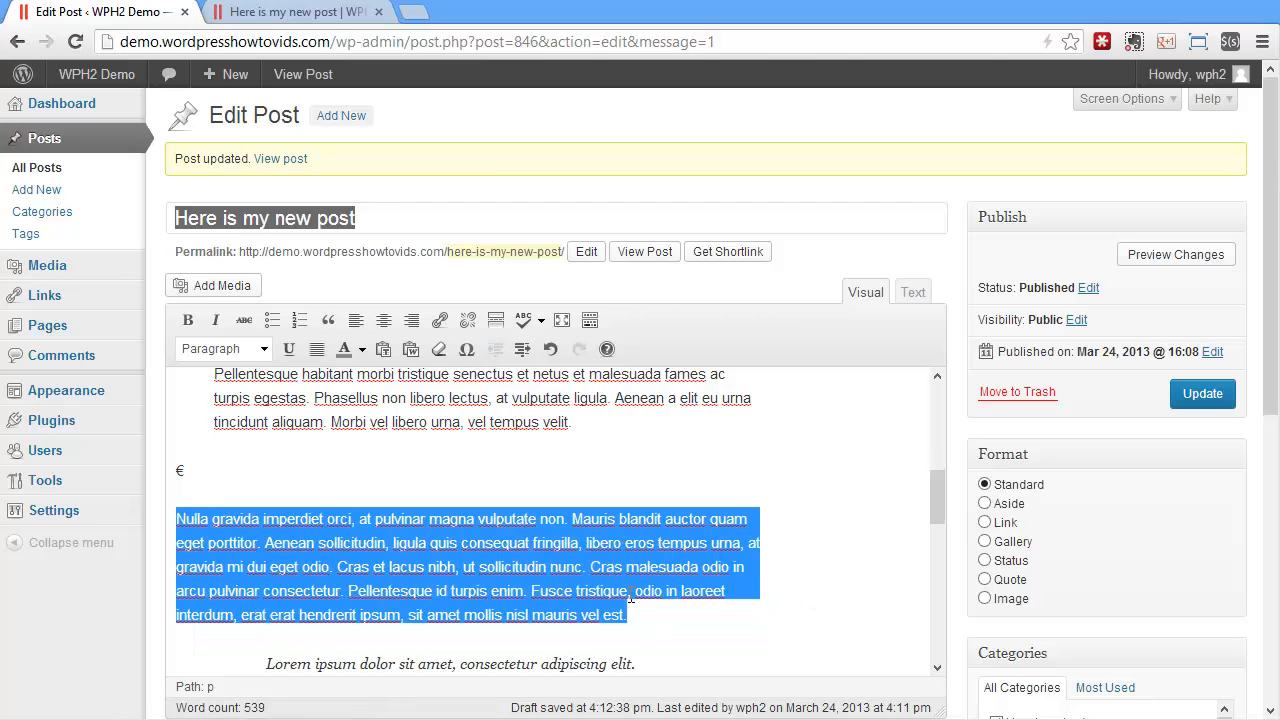
Undo the last outdent of the "Nulla gravida imperdiet orci" paragraph and redo it
click(551, 350)
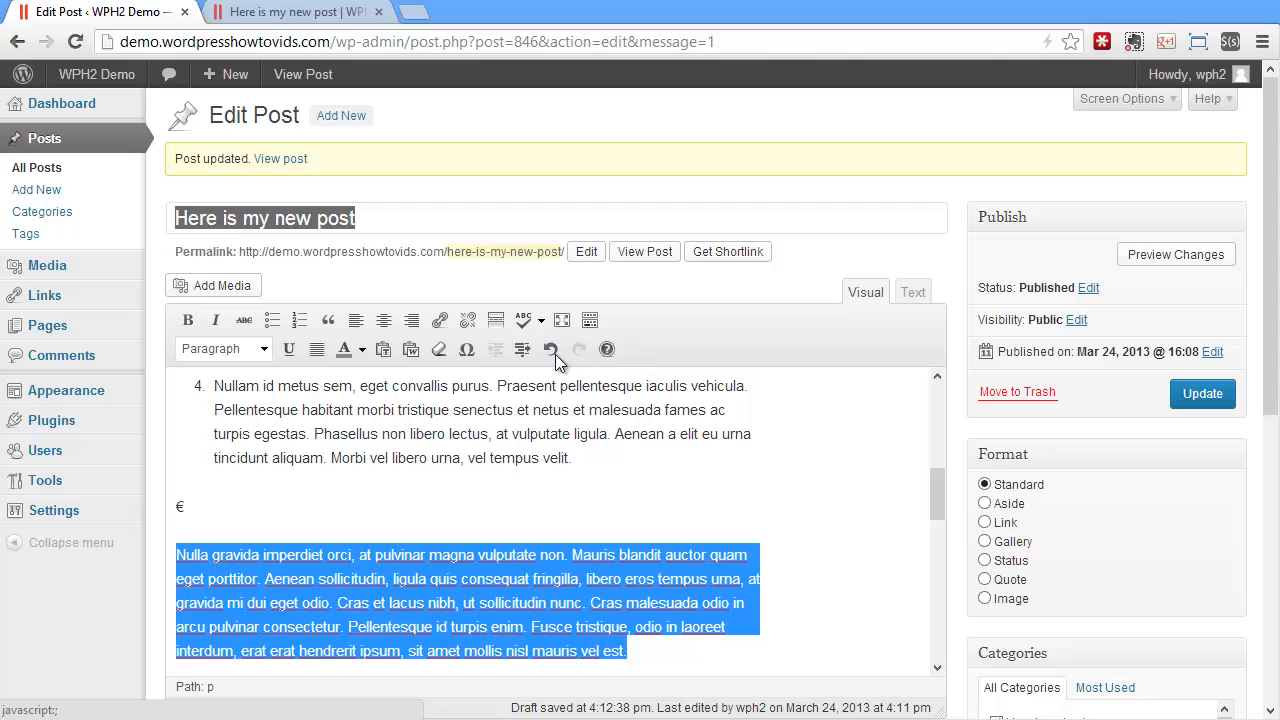
click(553, 350)
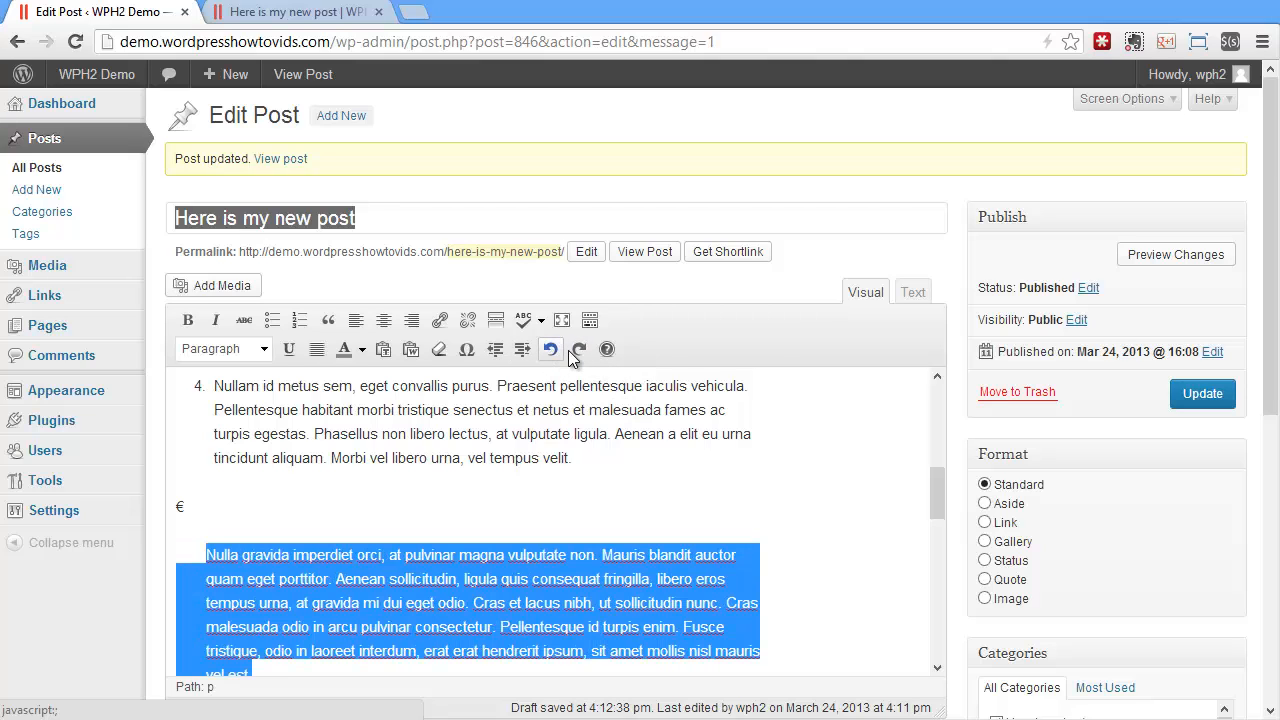
click(579, 350)
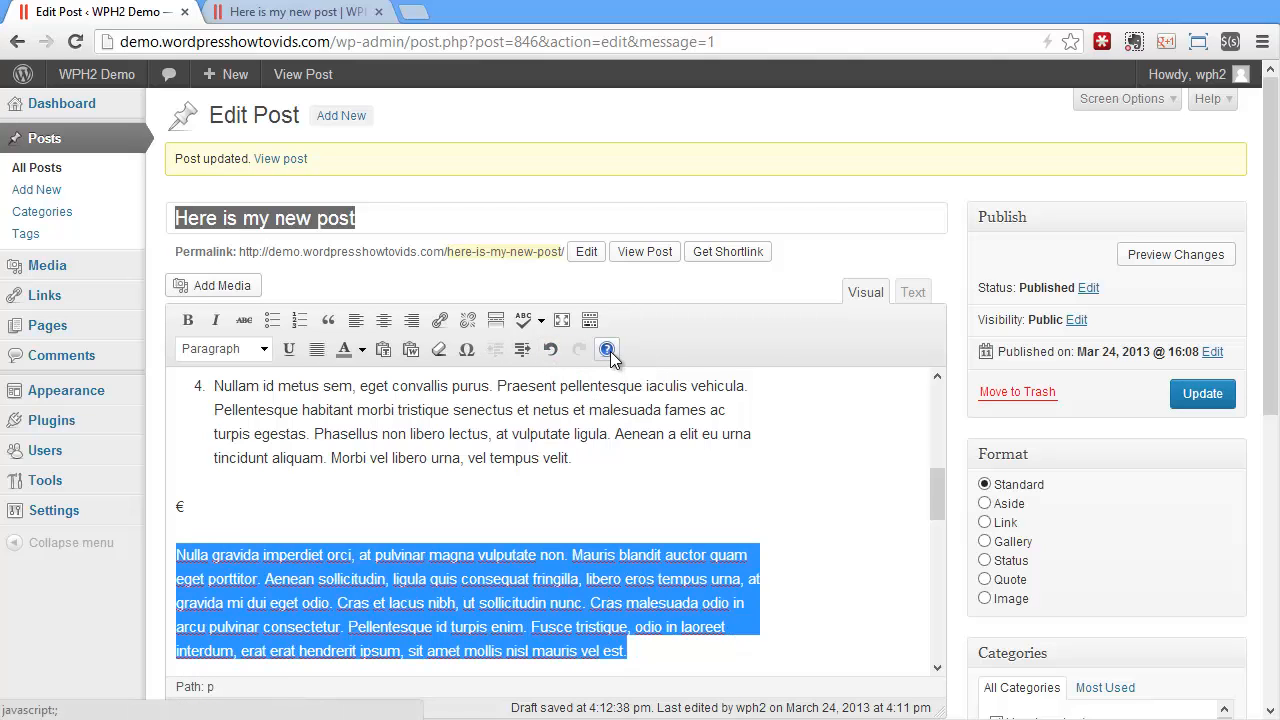
Open the rich editor's help, glance at its basics page and close it
click(606, 349)
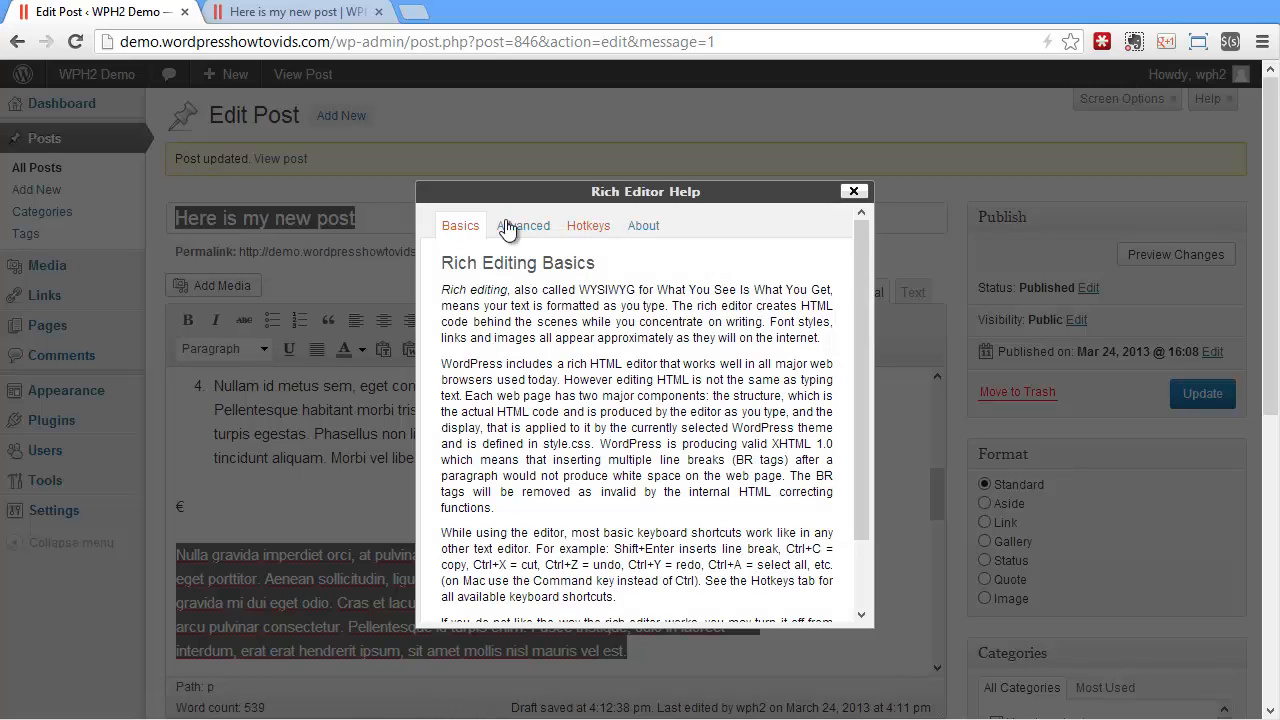
click(853, 191)
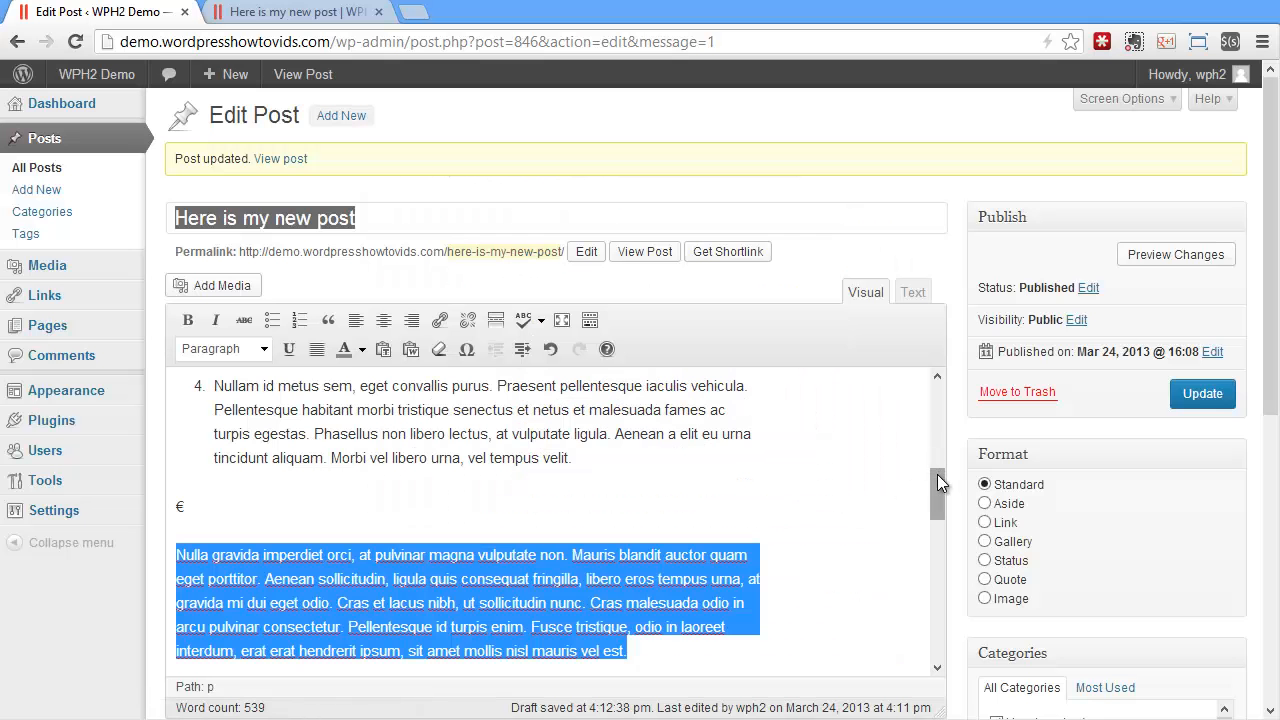
drag(939, 481, 946, 358)
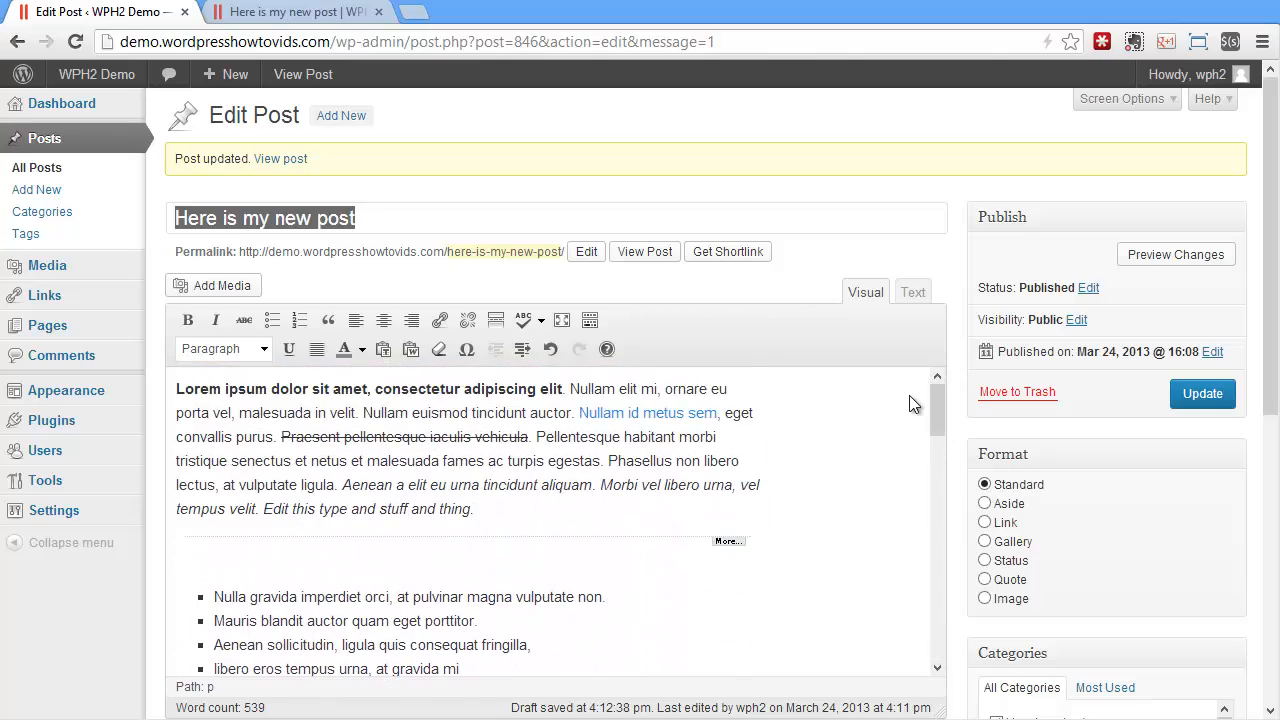
Update the post and reload its live page
click(1202, 393)
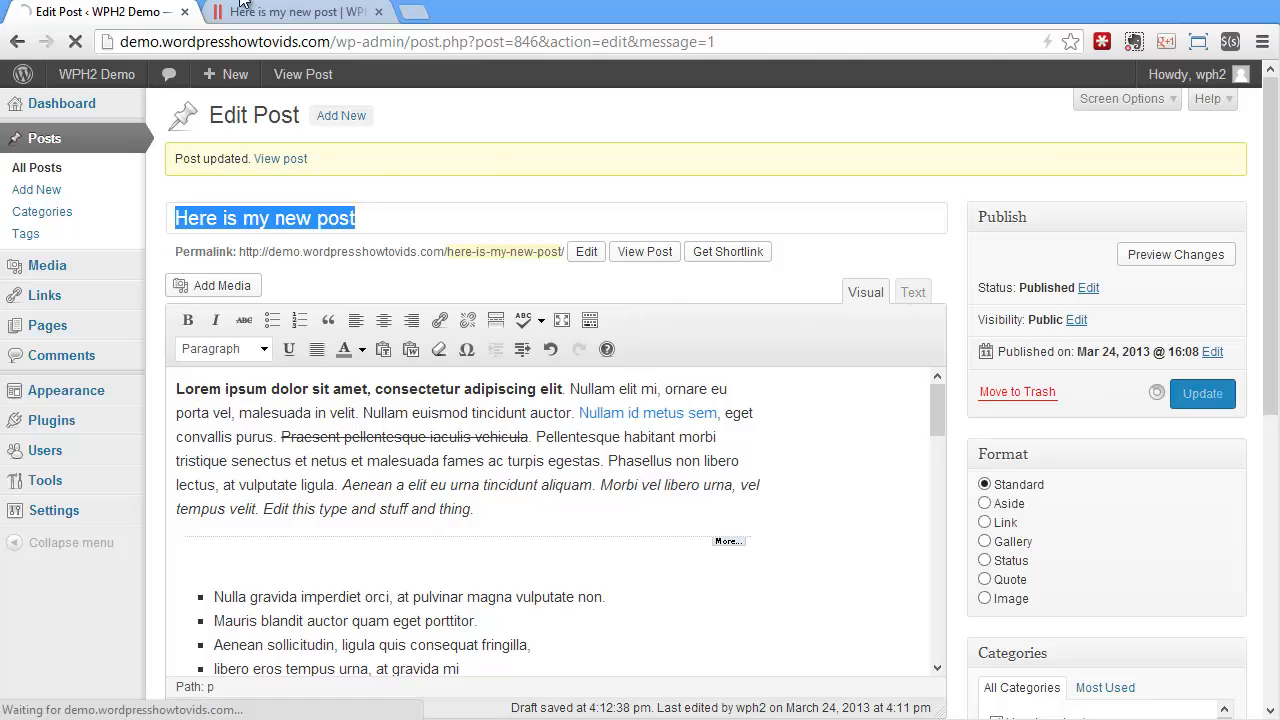
click(270, 12)
click(76, 42)
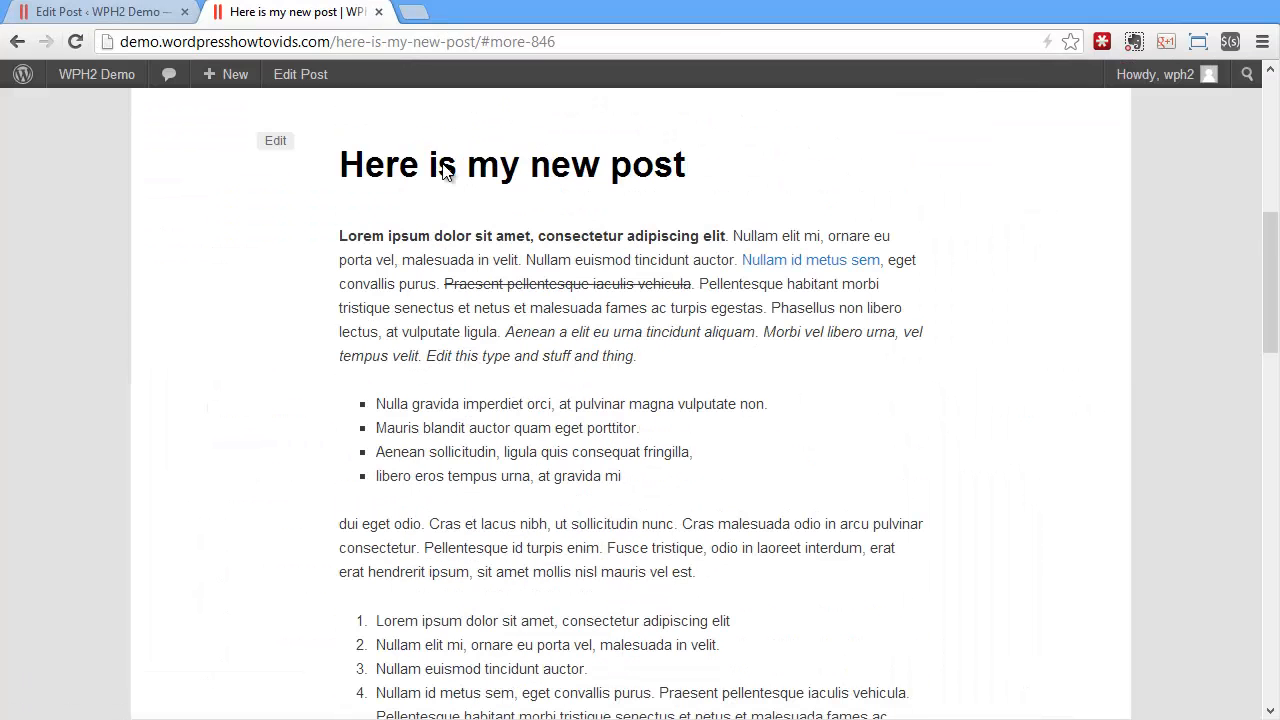
Back in the editor, bold the first paragraph's text from "malesuada fames ac turpis egestas" through "Aenean a elit eu"
click(110, 12)
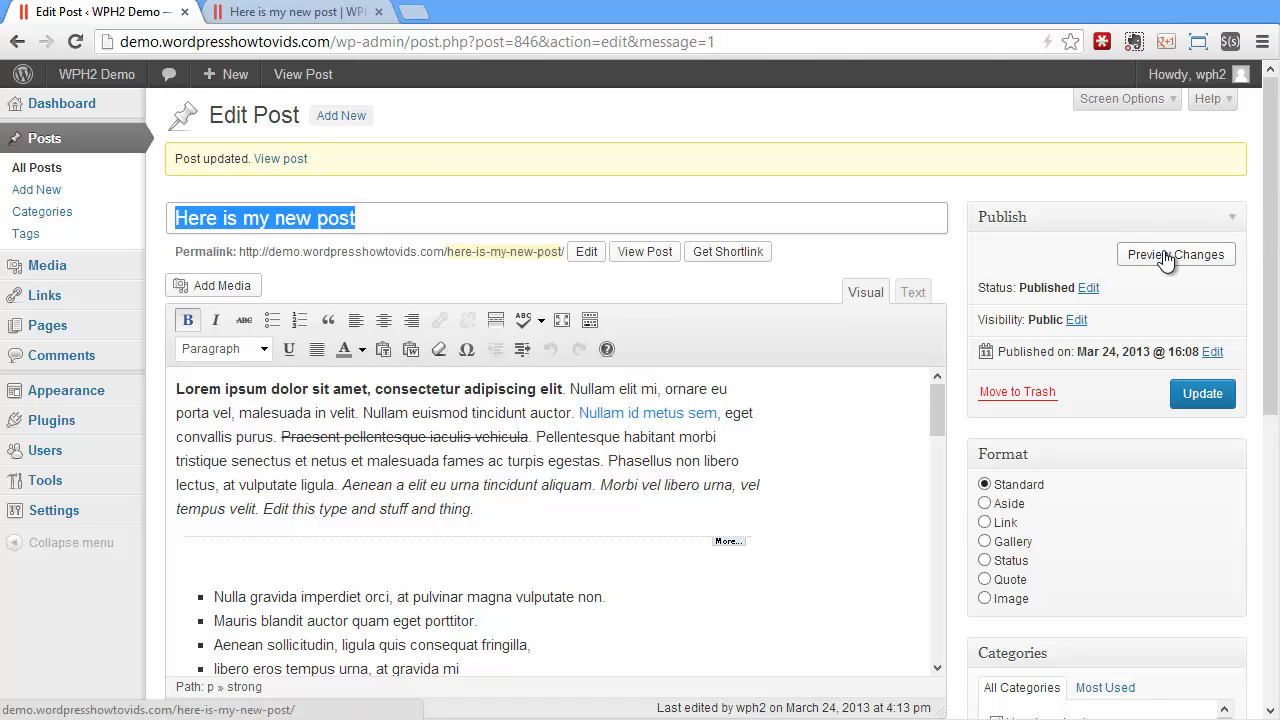
drag(367, 461, 447, 485)
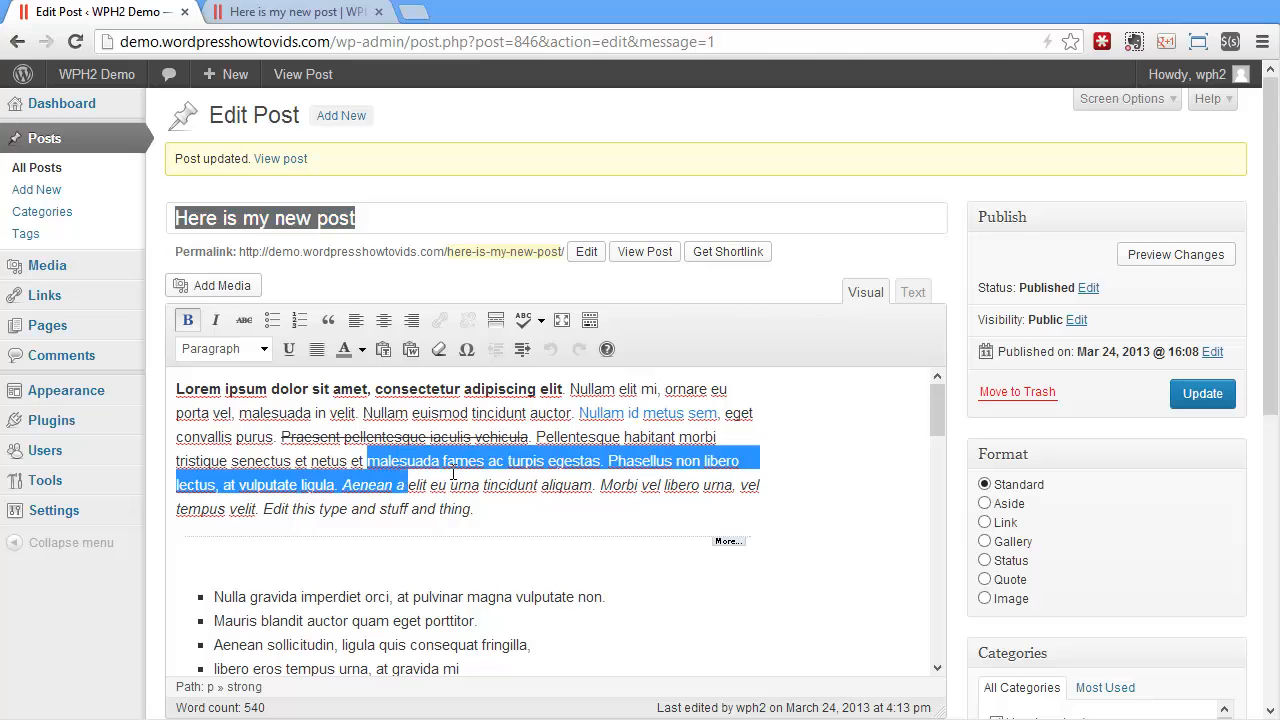
click(187, 319)
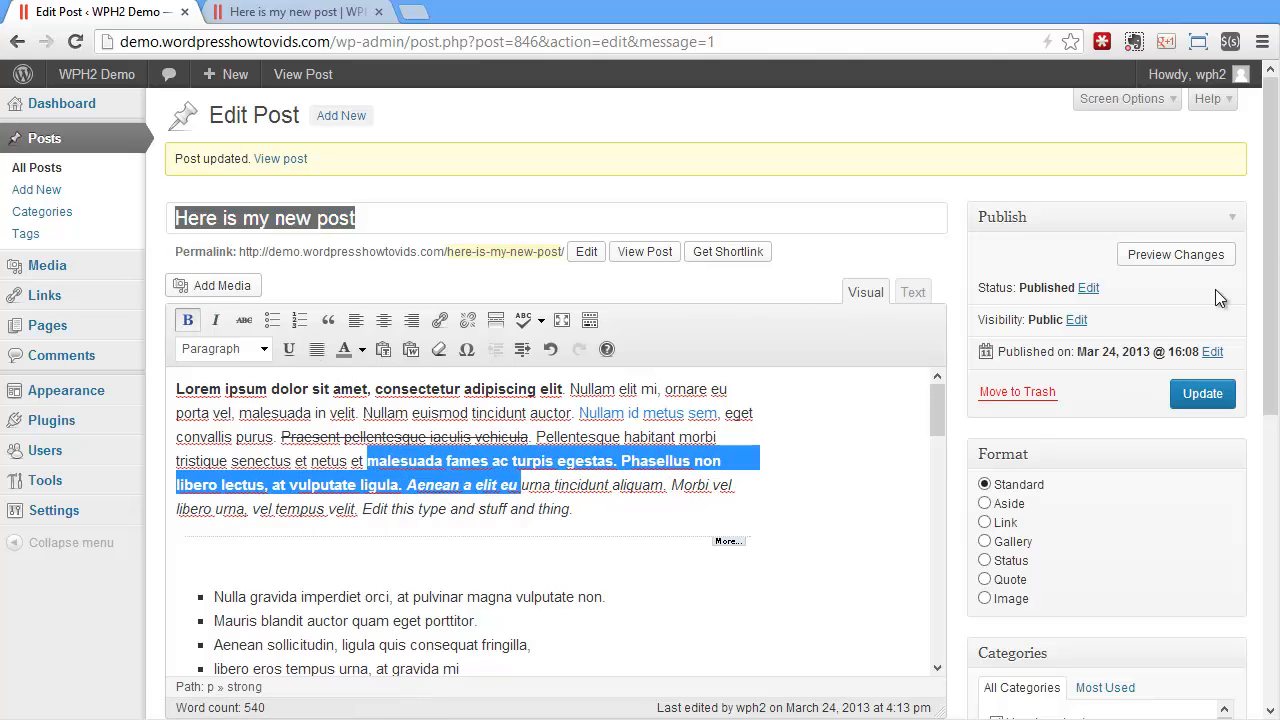
Open the preview link in a new tab, check the post's first paragraph there and close that tab
right_click(1172, 262)
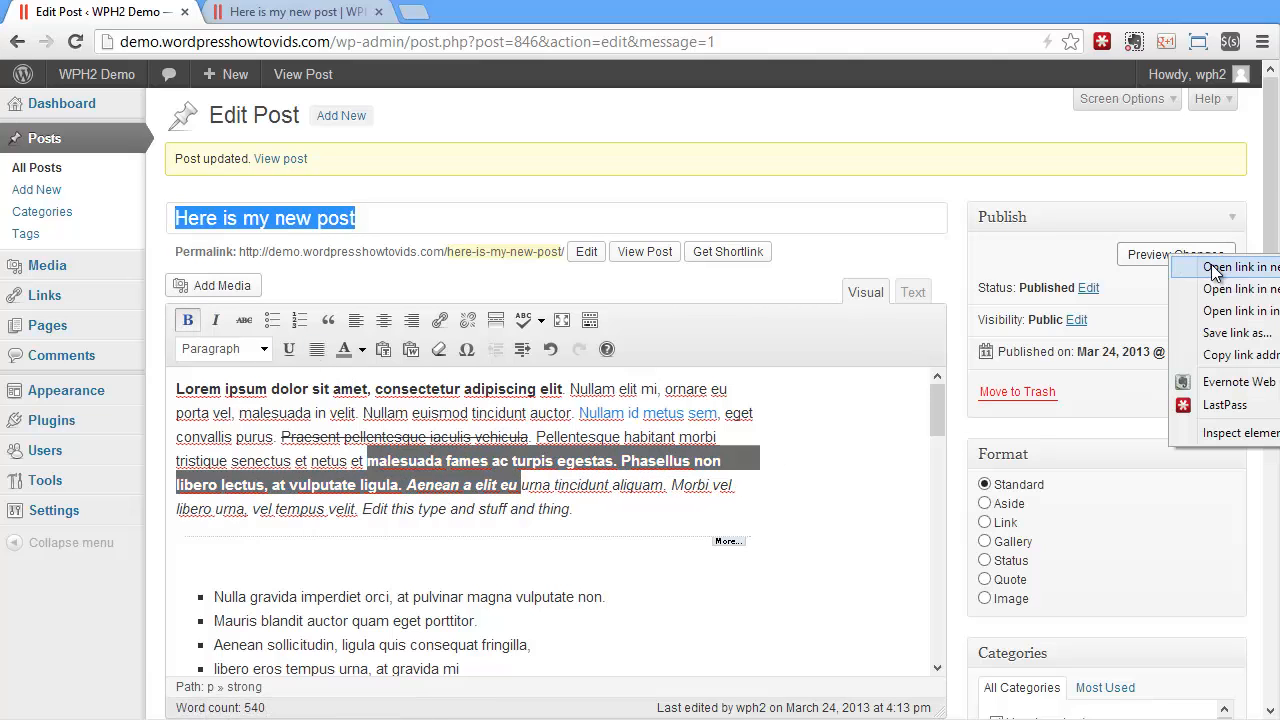
click(1213, 268)
click(290, 11)
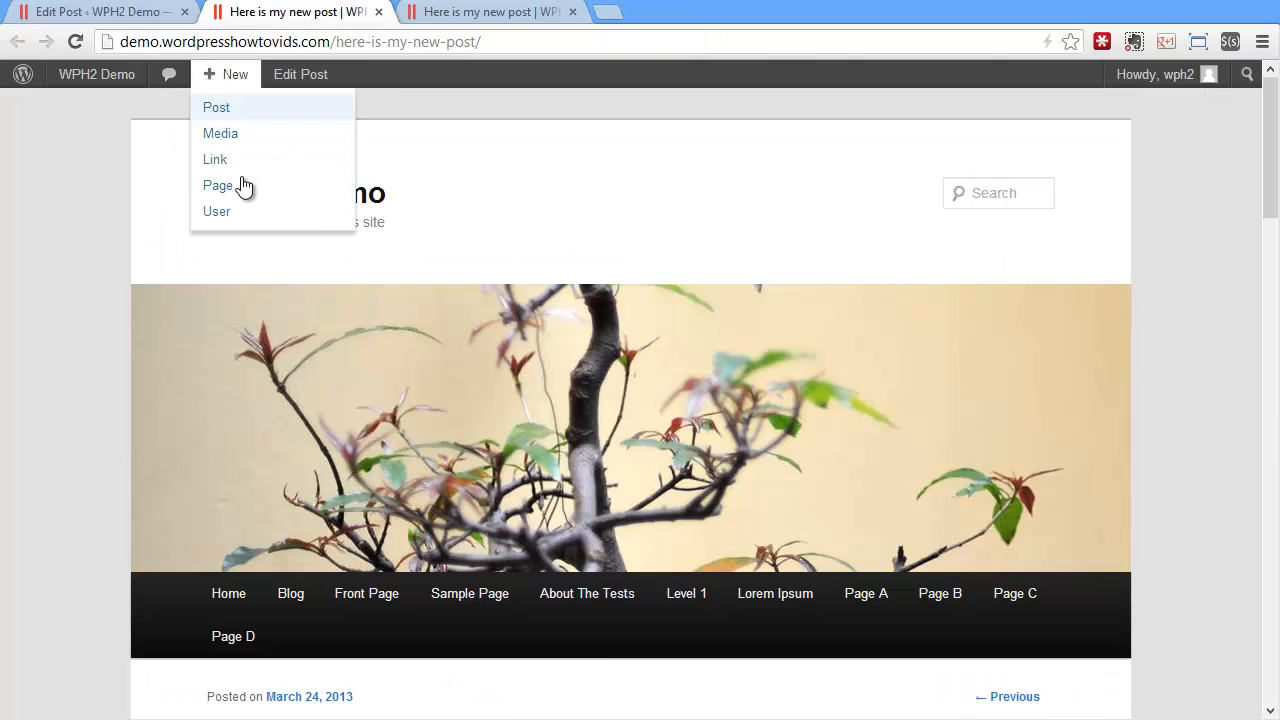
scroll(707, 455, down, 6)
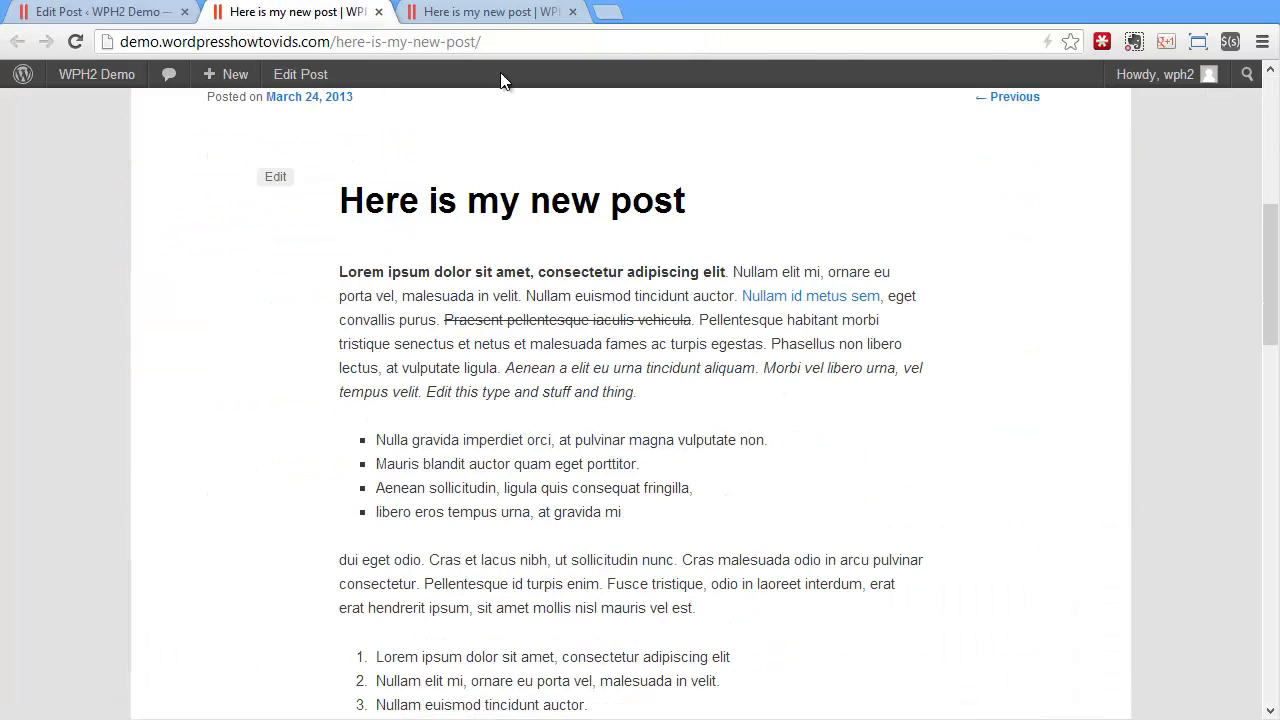
click(378, 12)
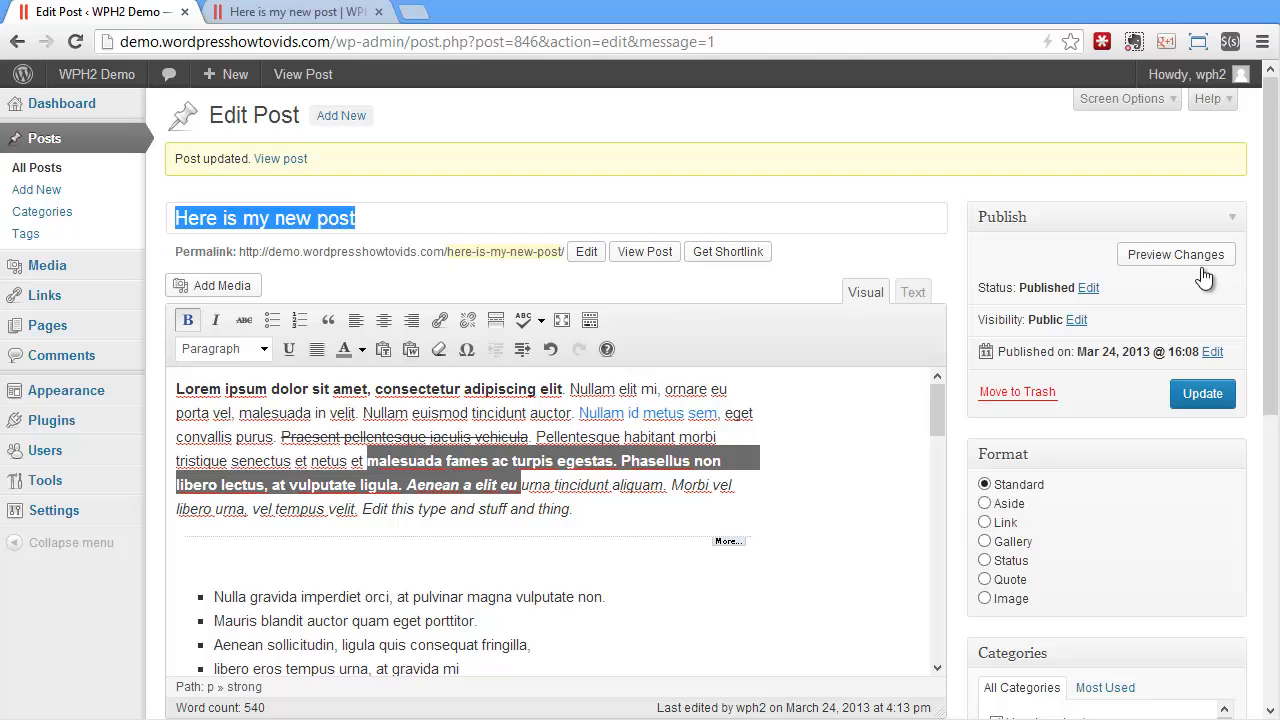
Preview the unsaved changes to check the new bold text, close the preview and update the post
click(1166, 251)
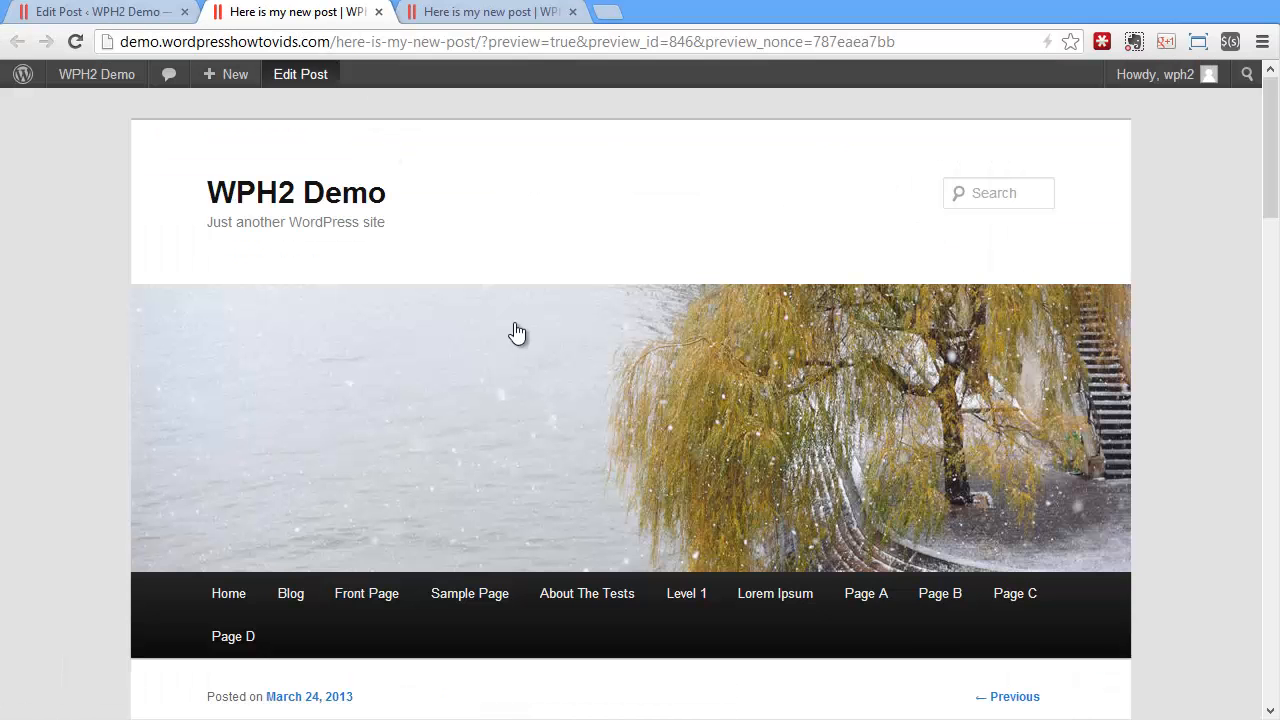
scroll(517, 333, down, 5)
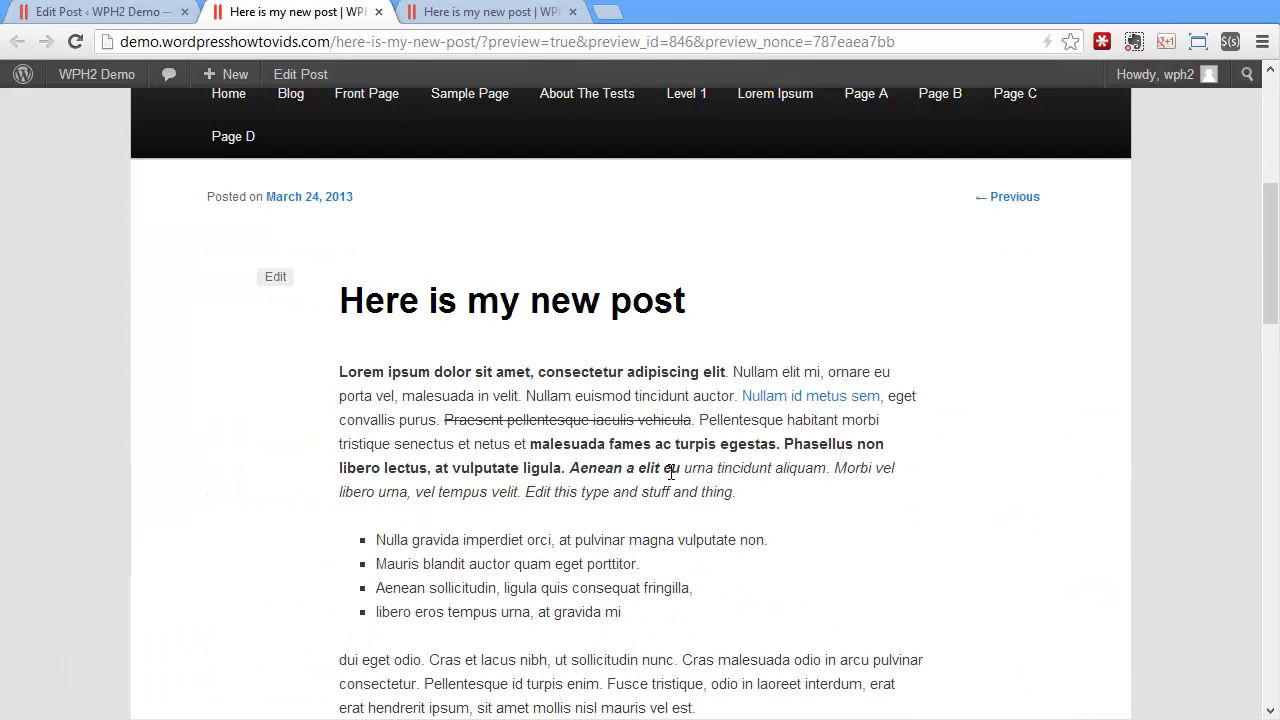
click(378, 11)
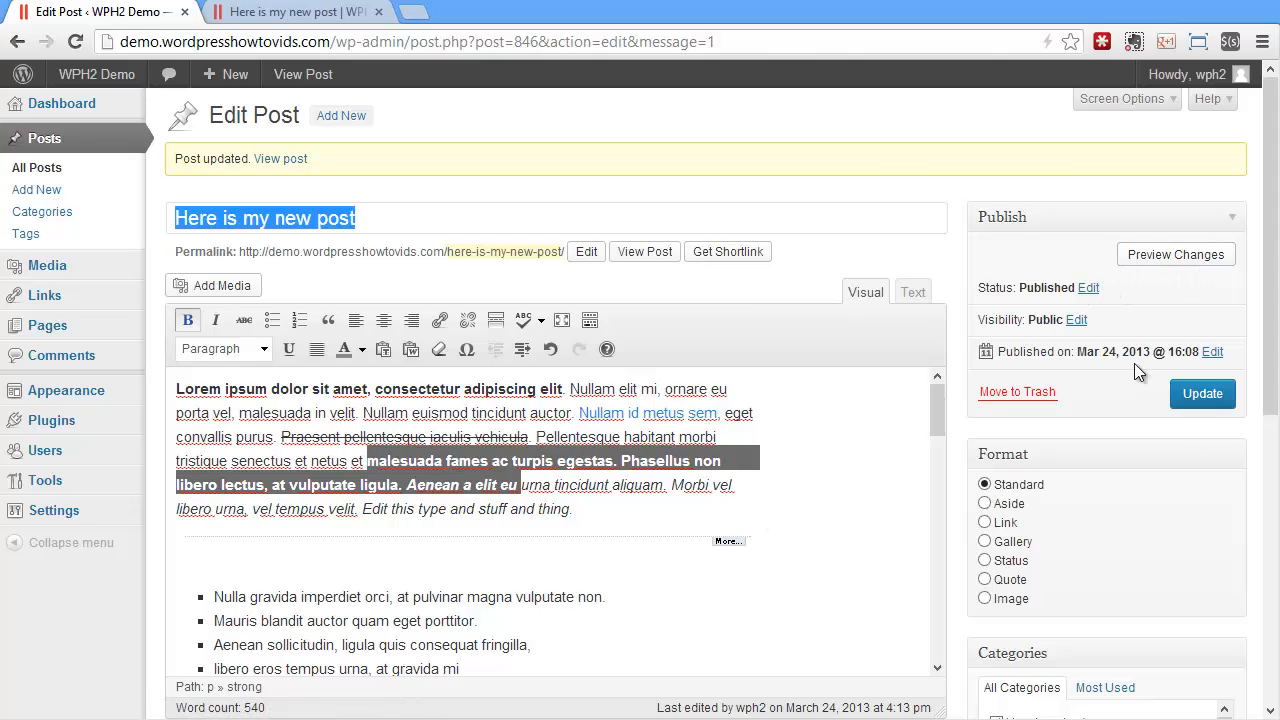
click(1200, 393)
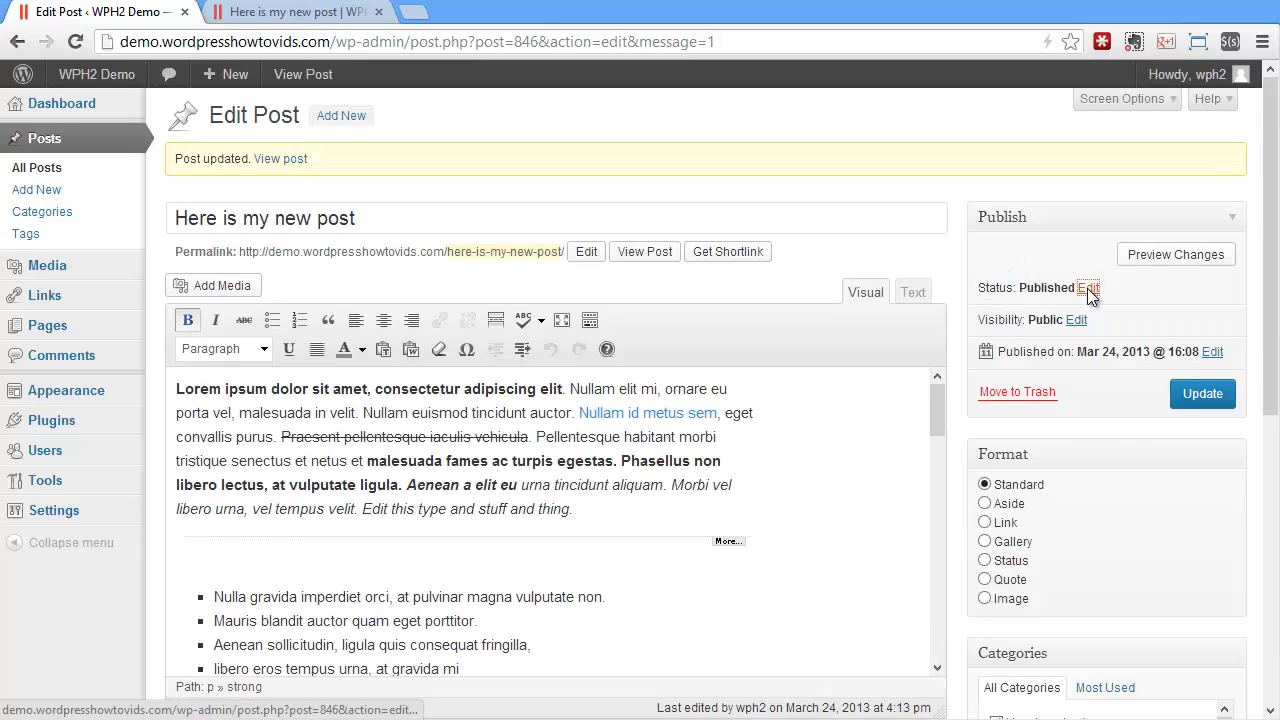
Change the post's status to Pending Review and update the post
click(1088, 290)
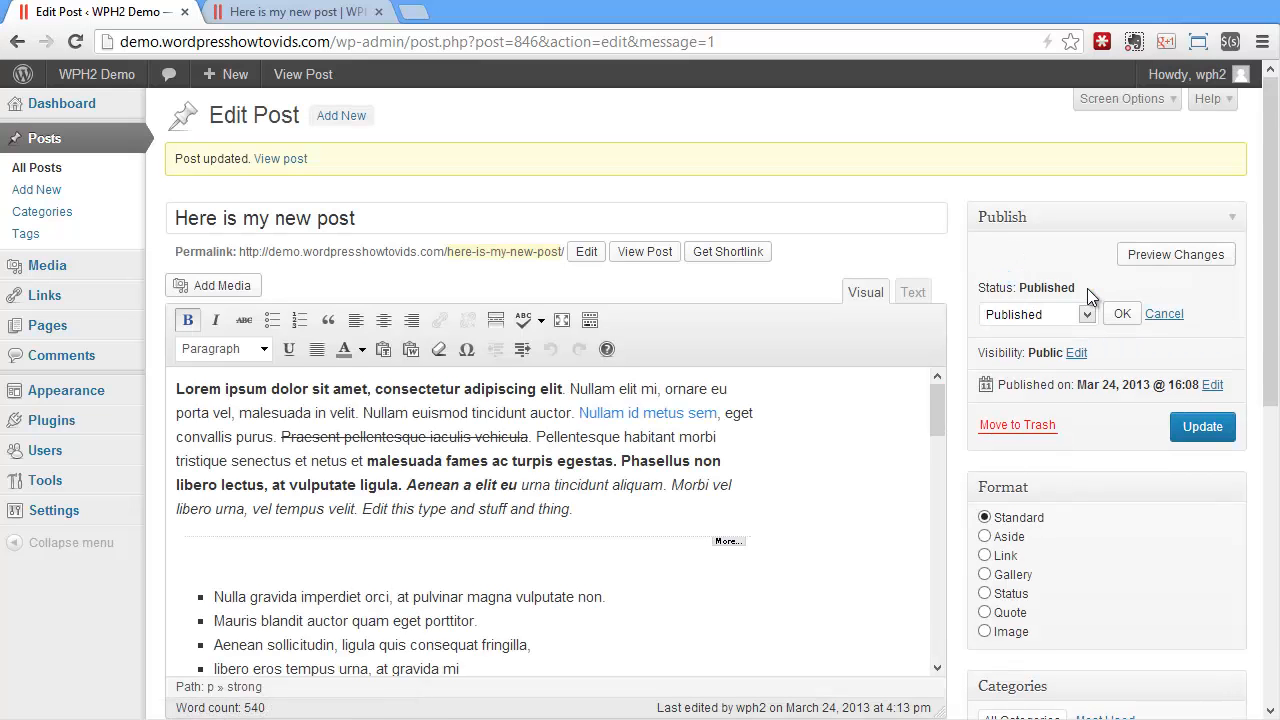
click(1024, 317)
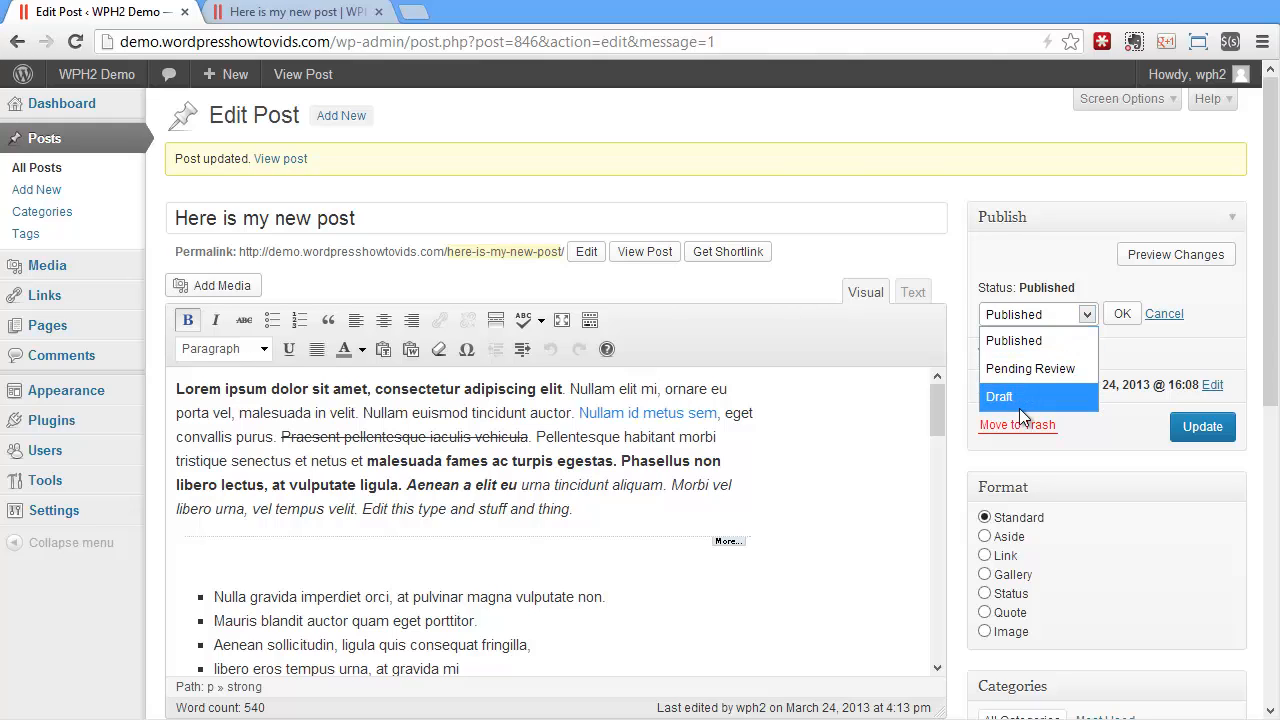
click(1030, 370)
click(1122, 313)
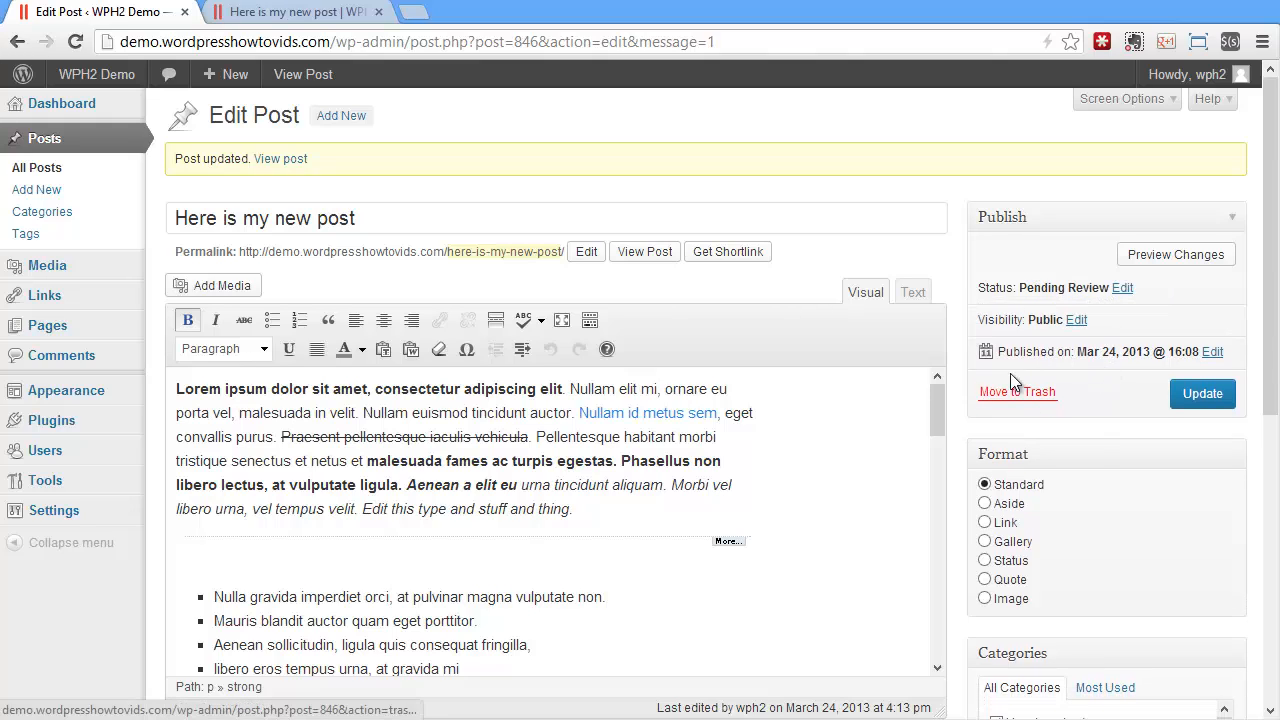
click(1202, 393)
Reload the live post, go back to the site's home page and reload it to check whether the pending post is listed
click(230, 20)
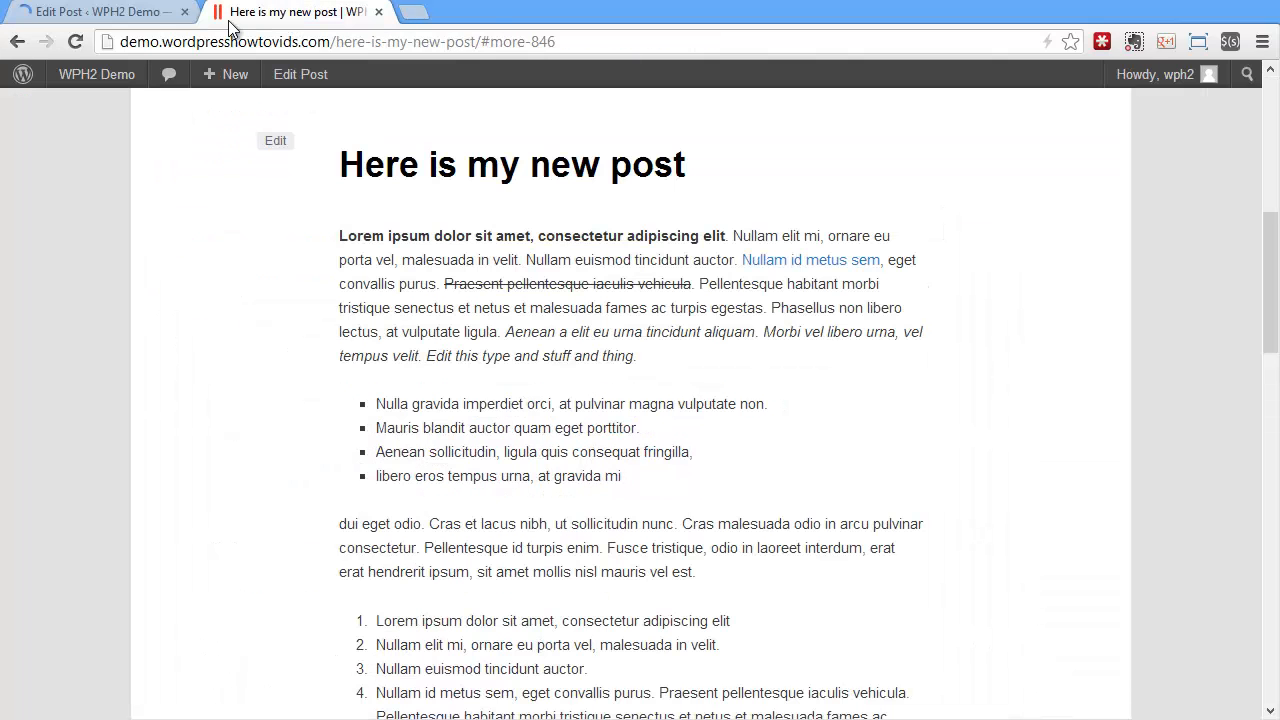
click(88, 39)
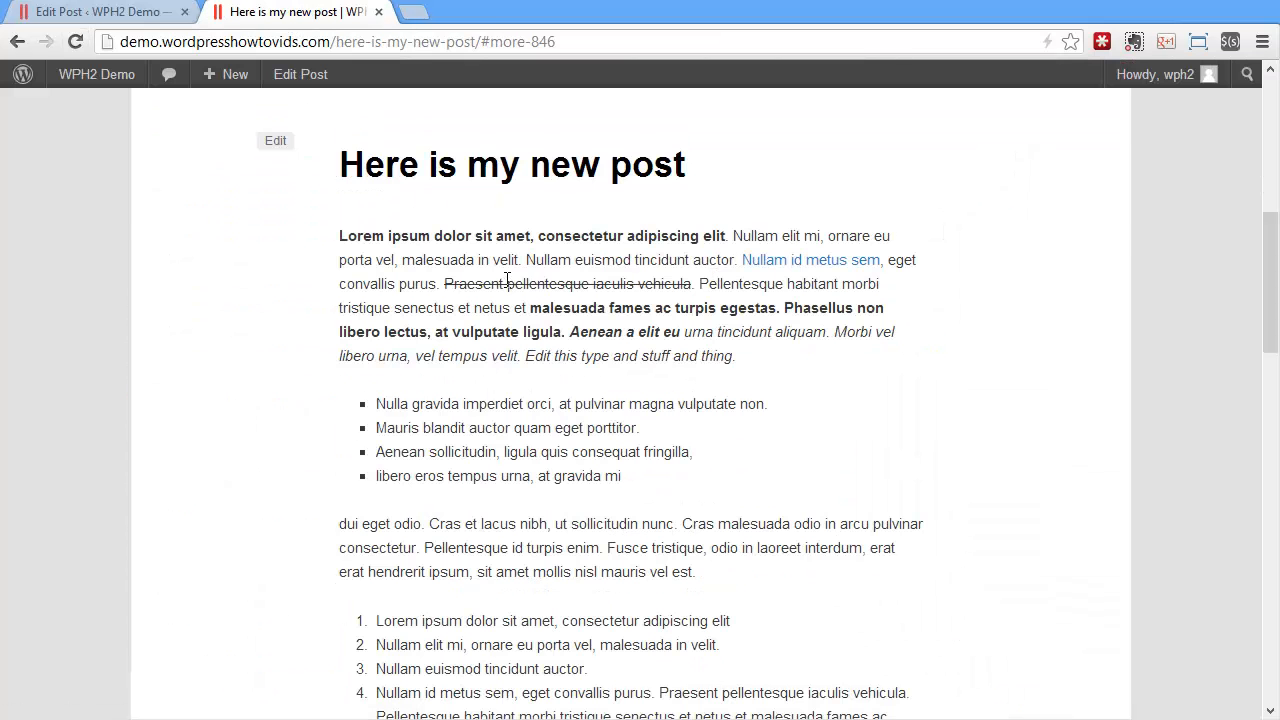
right_click(1186, 315)
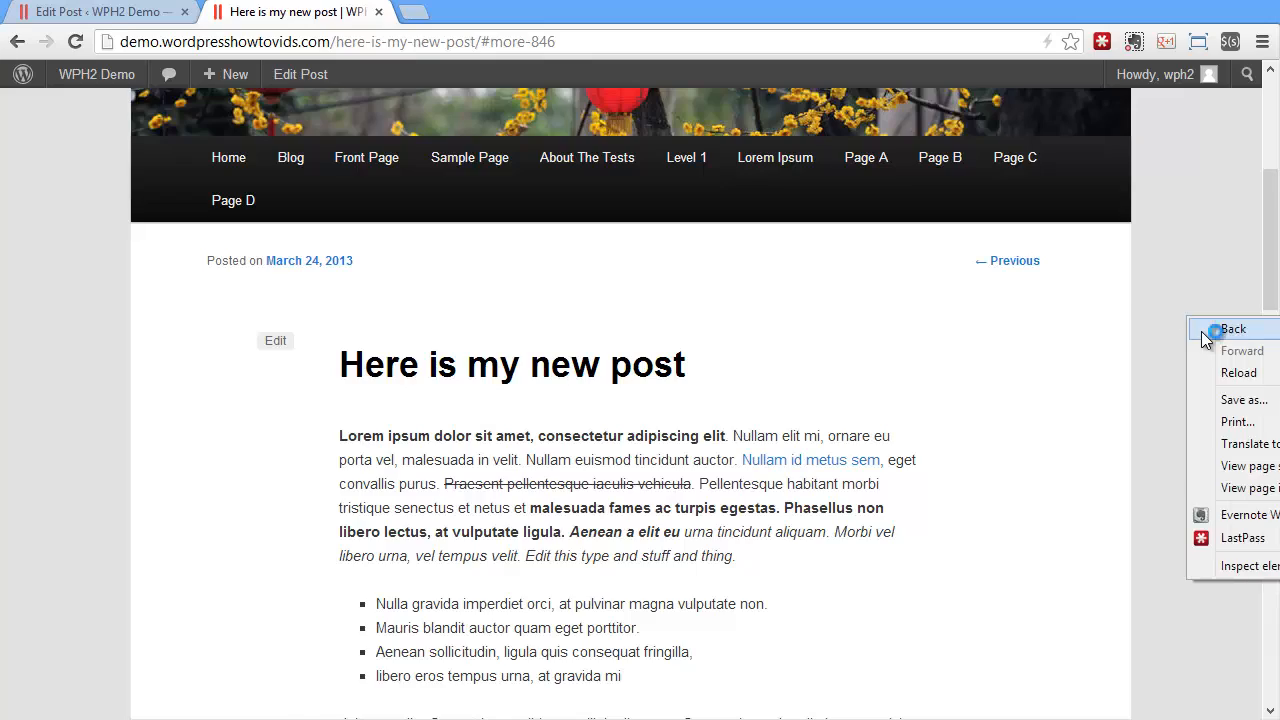
click(1201, 331)
click(75, 41)
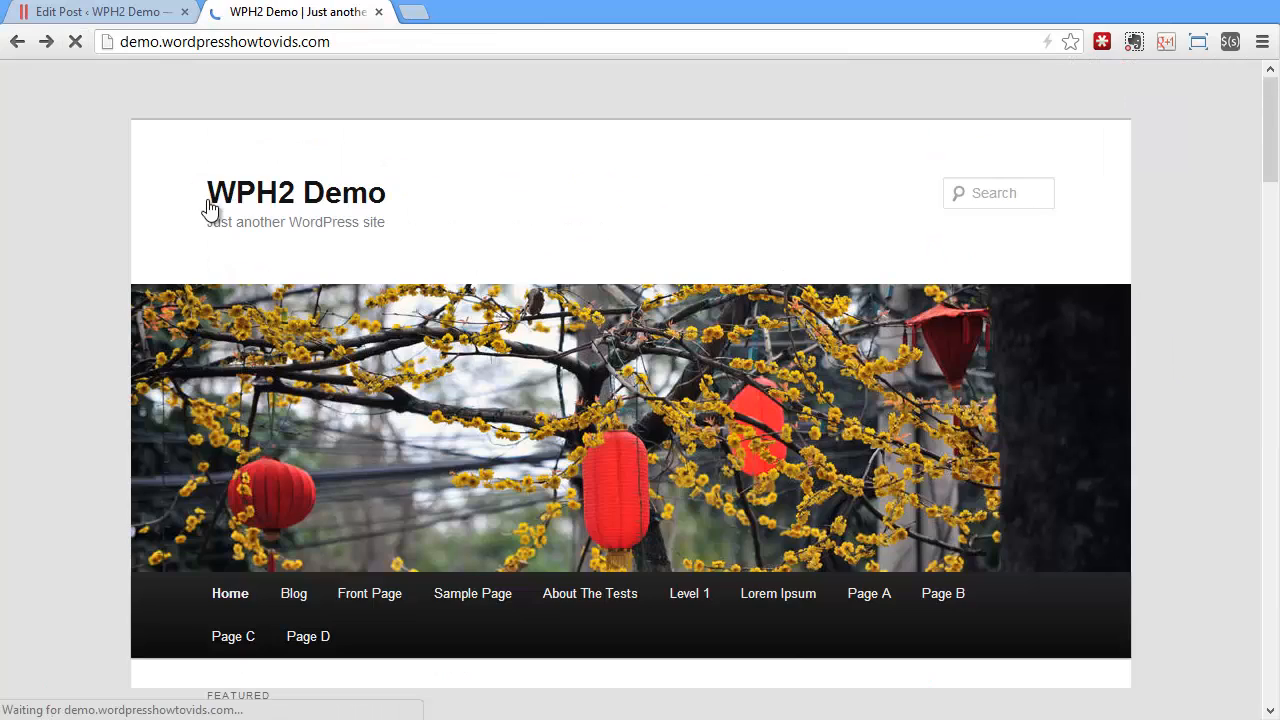
scroll(516, 308, up, 3)
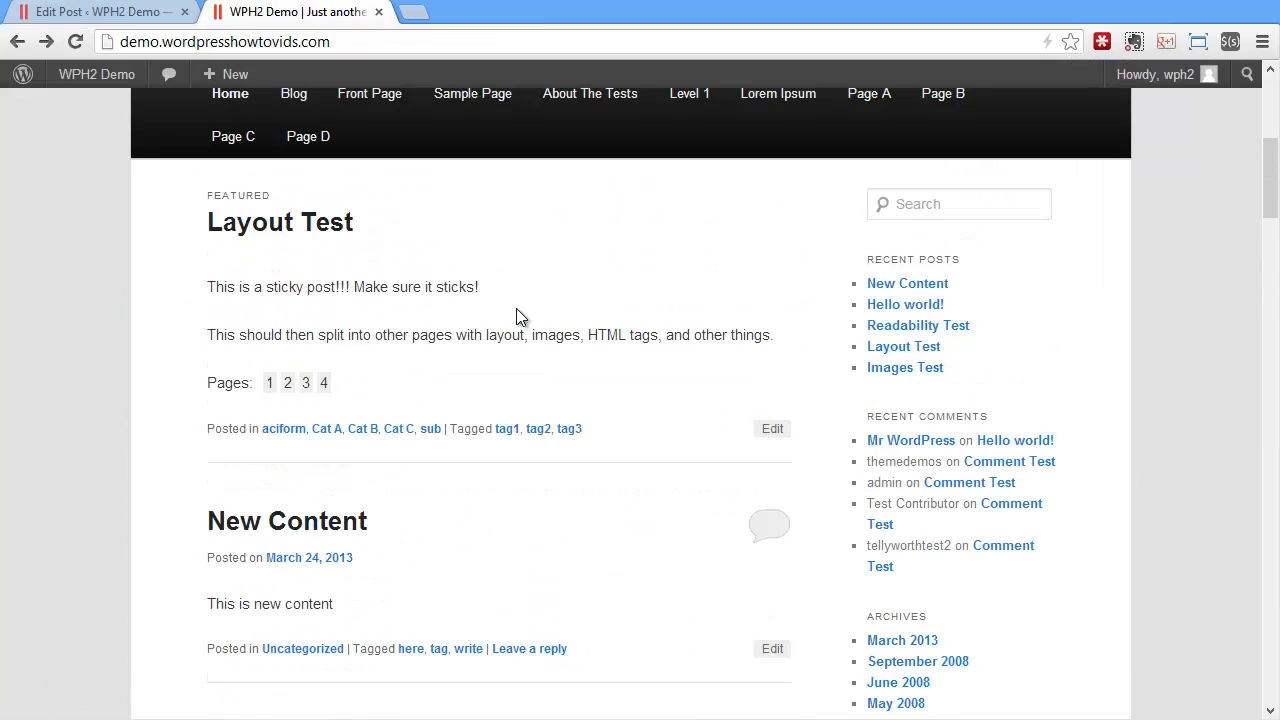
scroll(516, 308, down, 2)
Back in the editor, change the post's status to Draft and save the draft
click(178, 14)
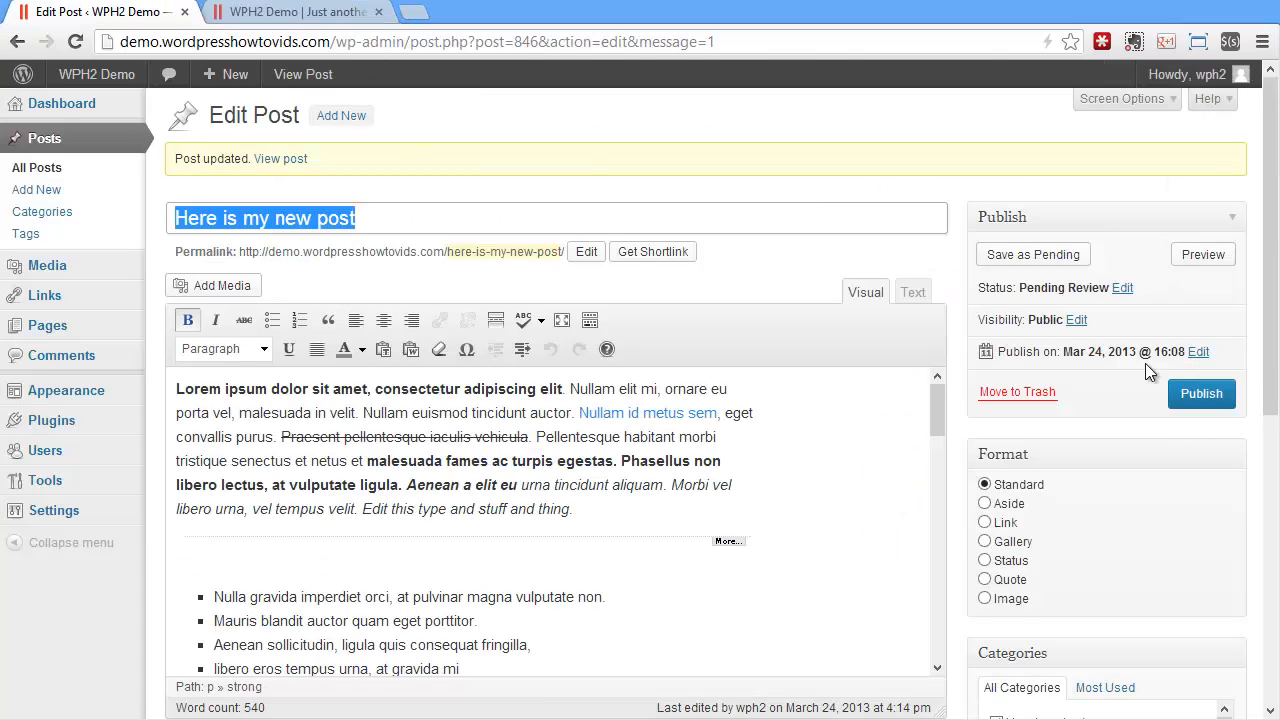
click(1122, 287)
click(1040, 315)
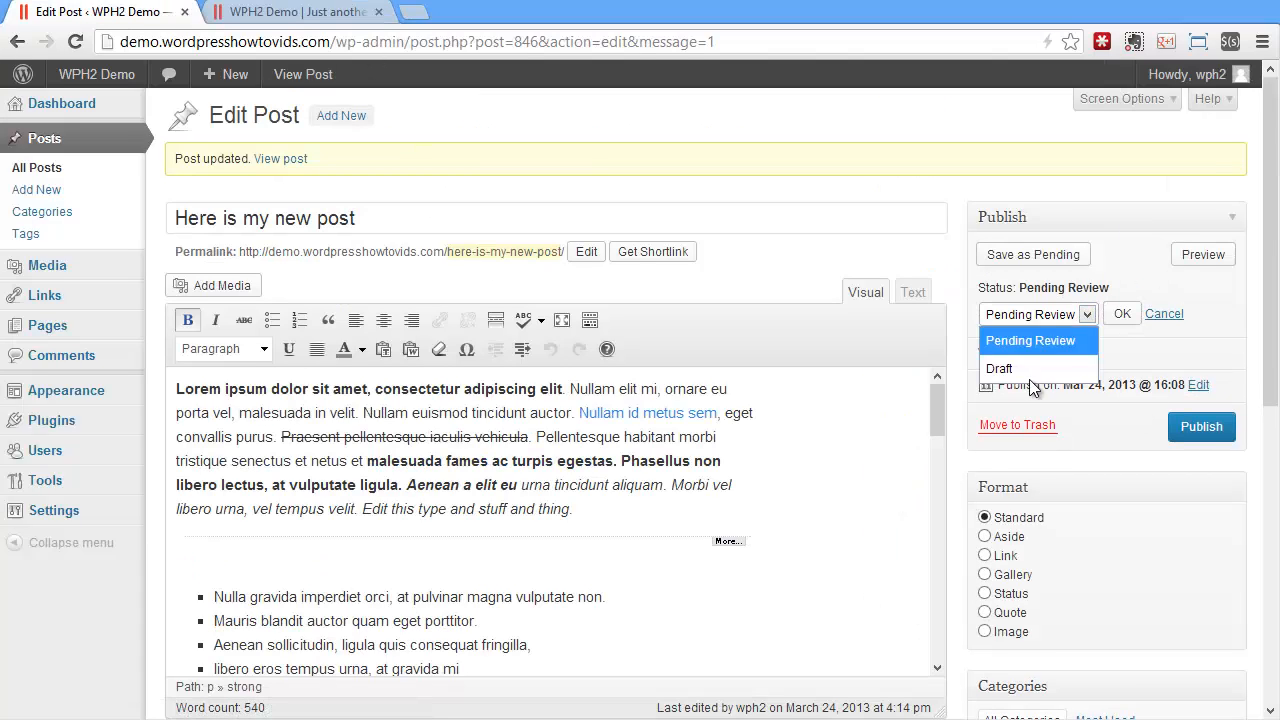
click(1070, 366)
click(1120, 314)
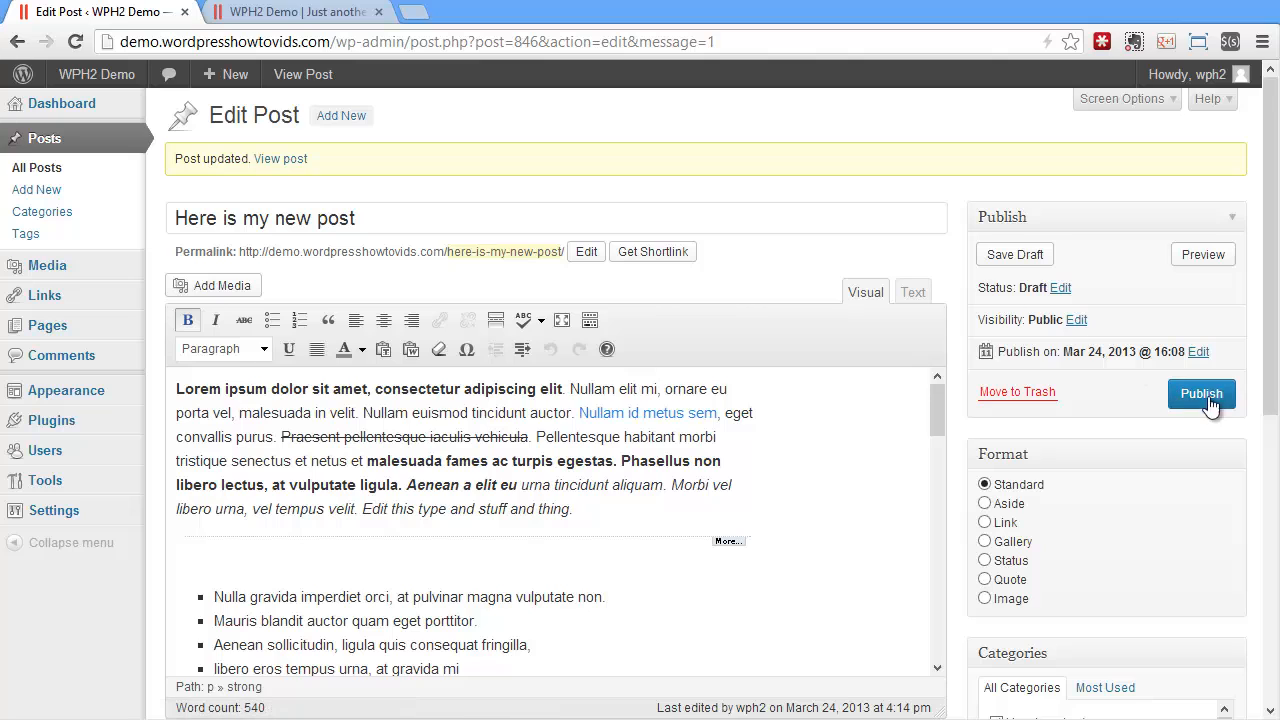
click(1038, 264)
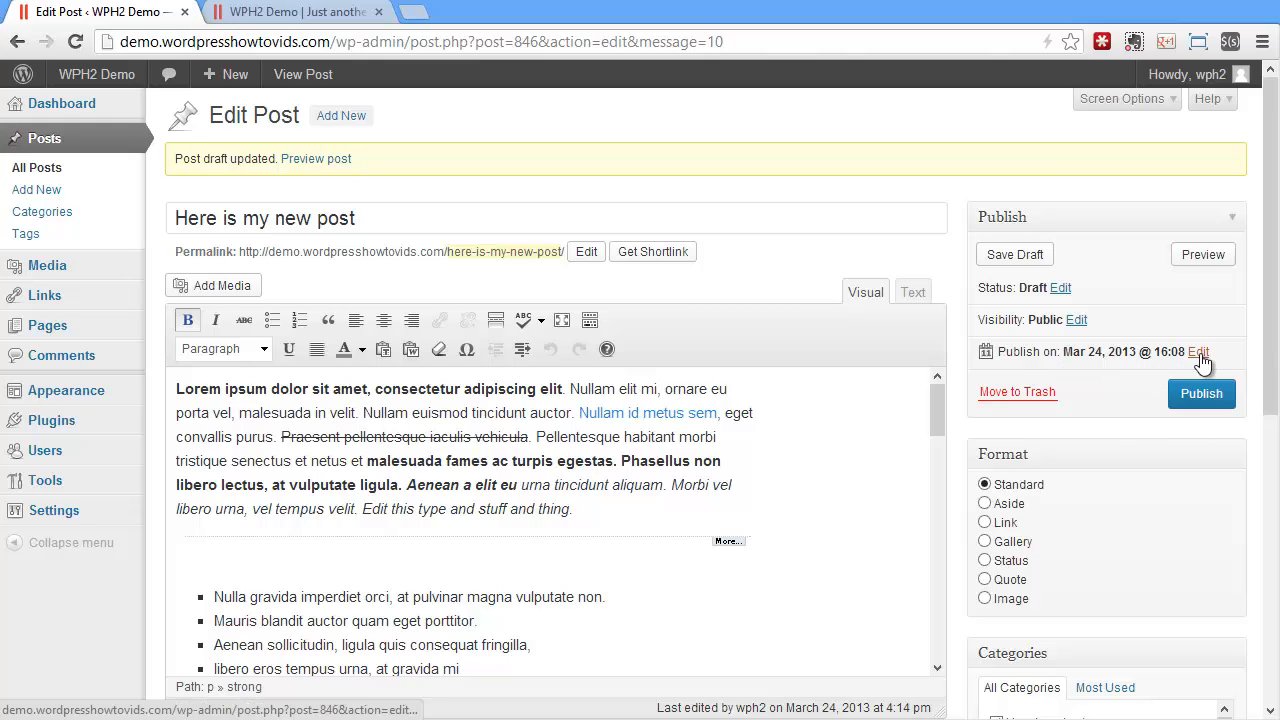
Keep the visibility public, stick the post to the front page and publish it
click(1077, 320)
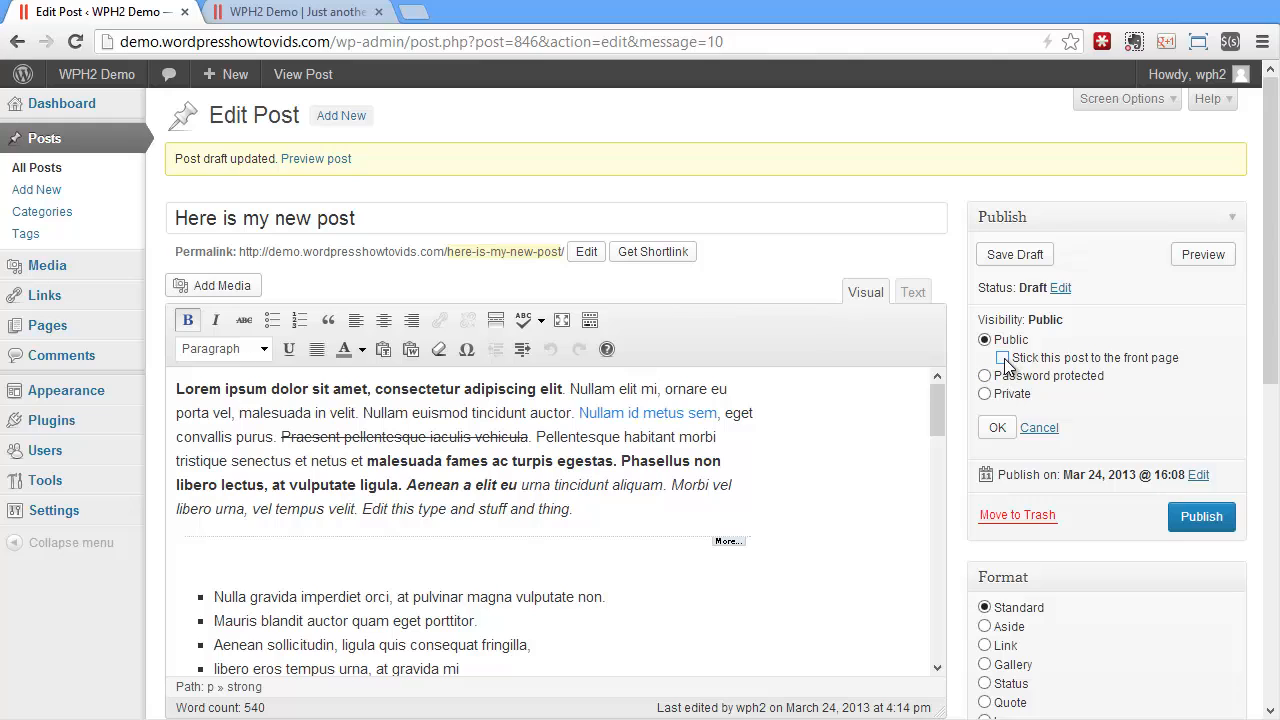
click(997, 427)
click(1198, 394)
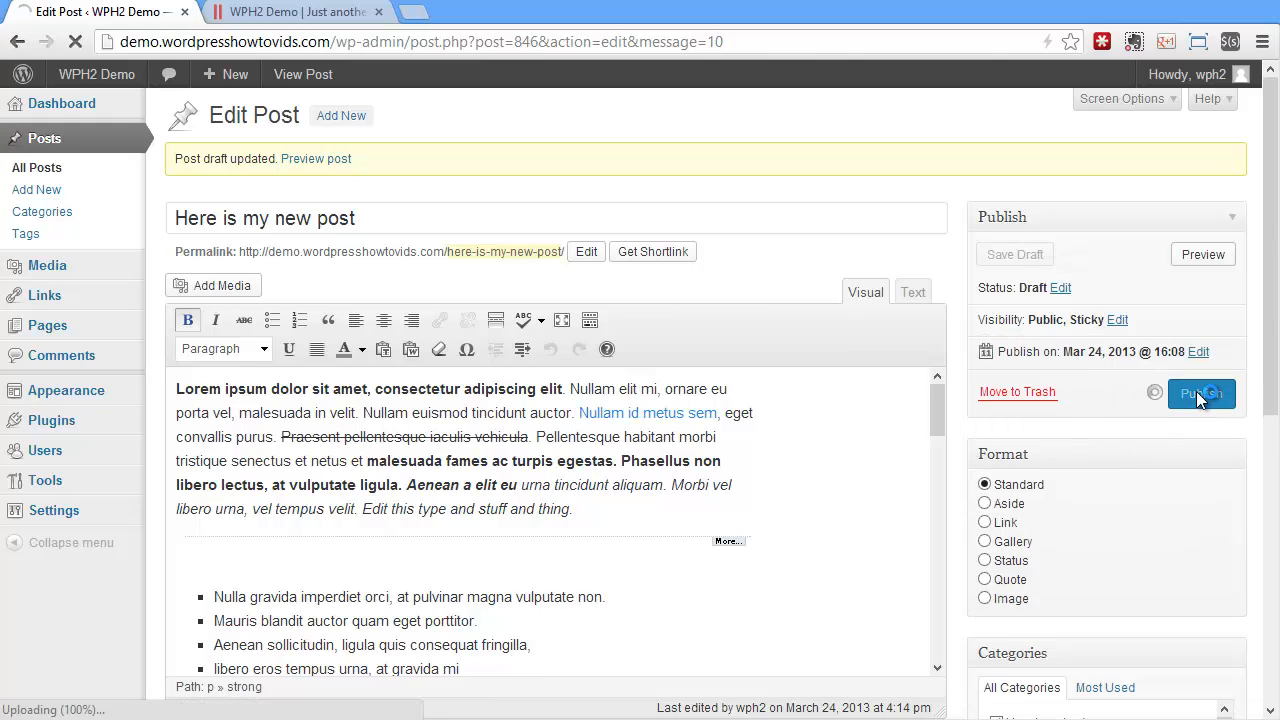
Reload the site's home page to check the sticky post's position and return to the post editor
click(320, 12)
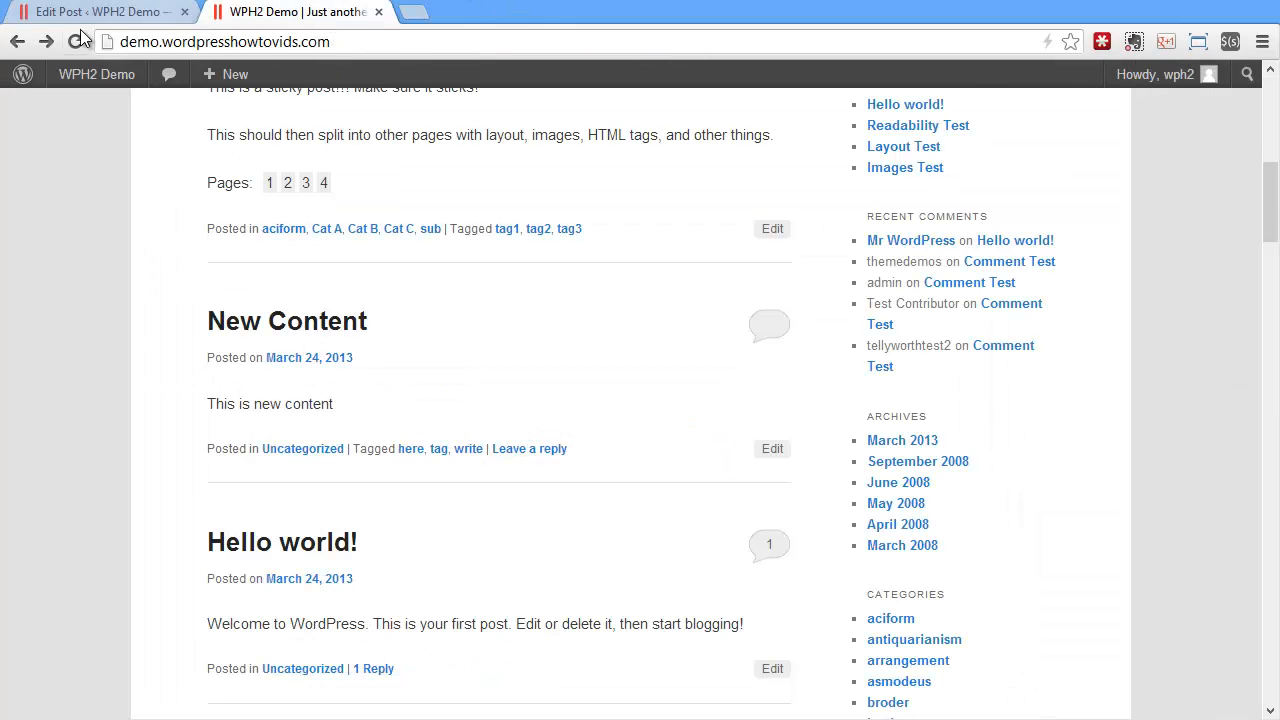
click(75, 41)
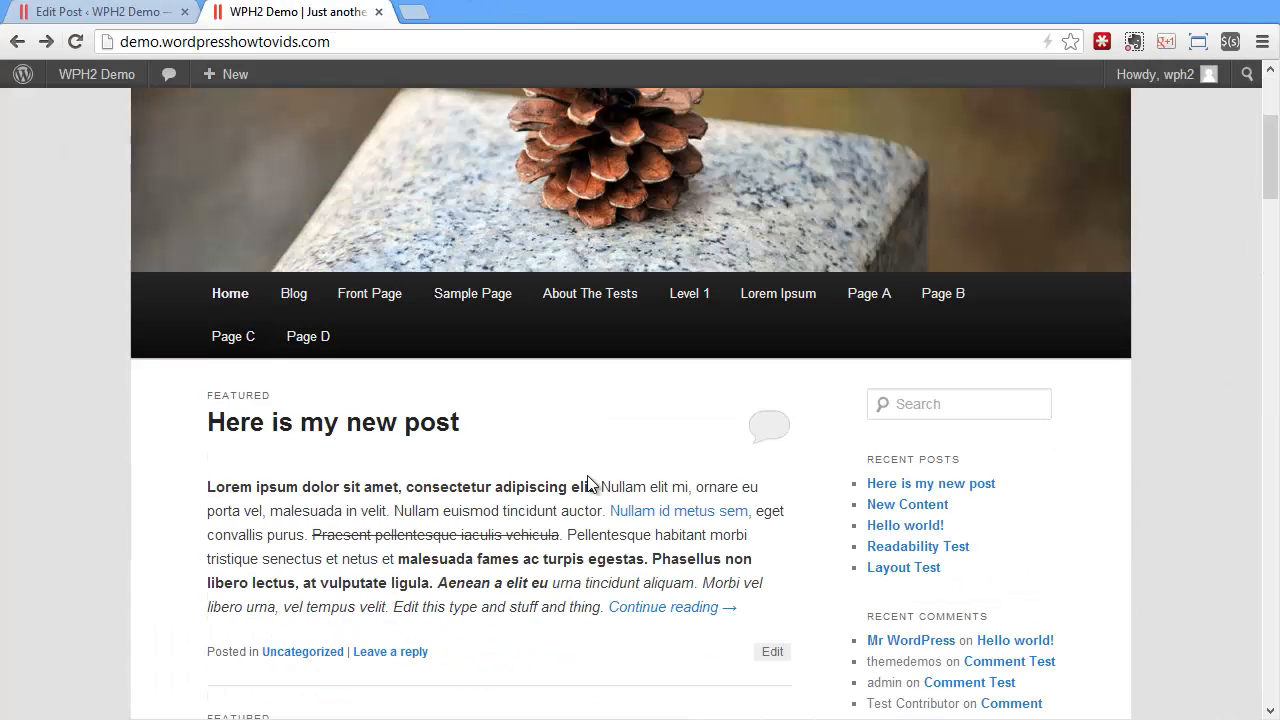
click(137, 14)
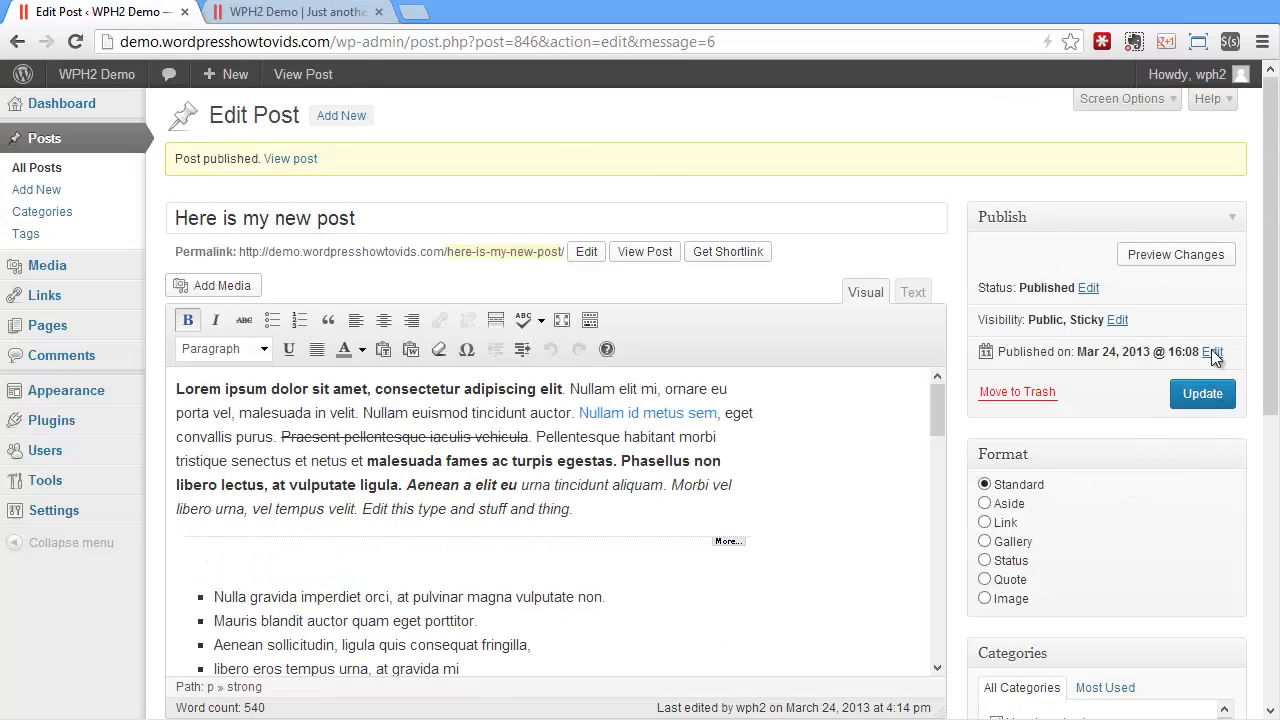
Make the post password protected, enter a post password and update the post
click(1117, 319)
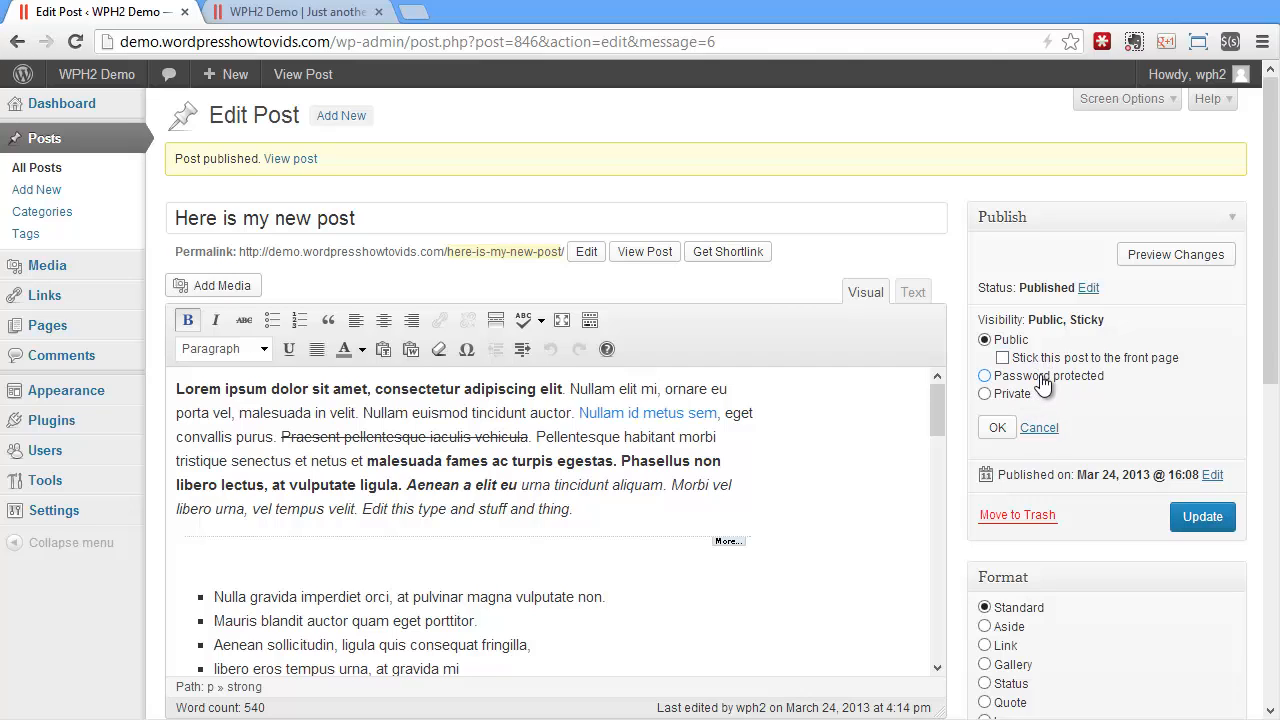
click(1041, 377)
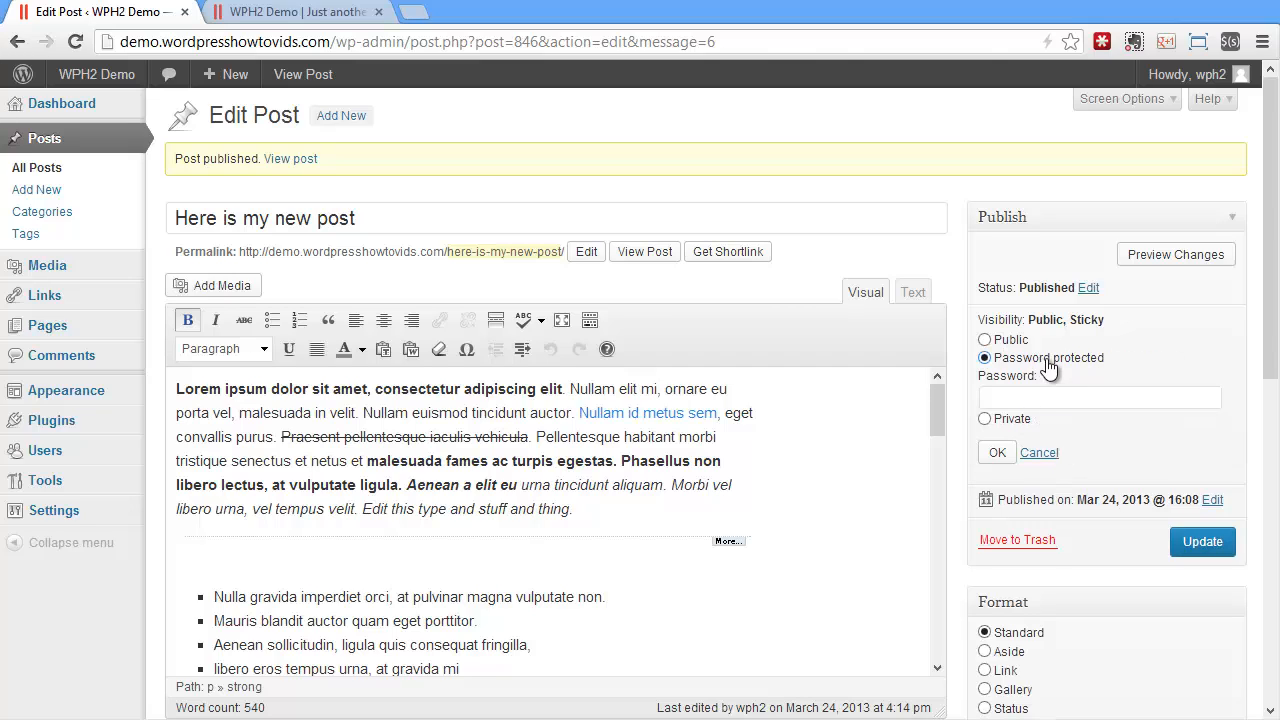
click(1067, 402)
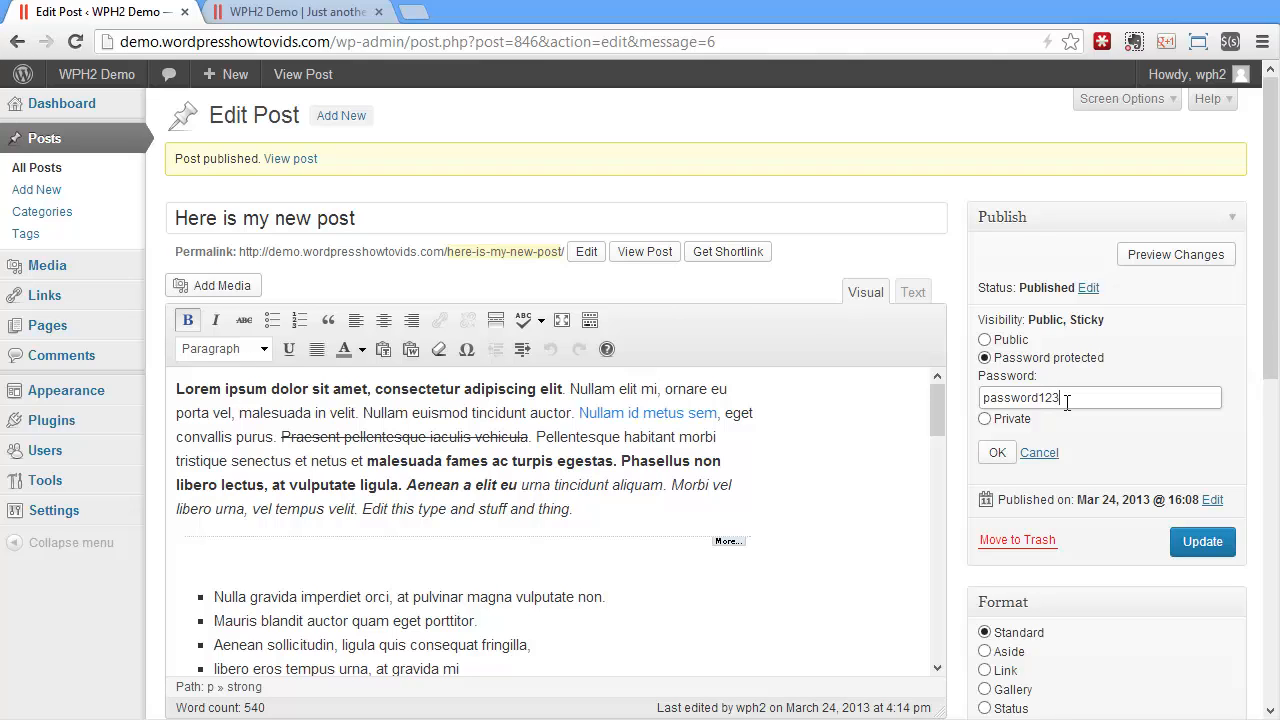
click(996, 456)
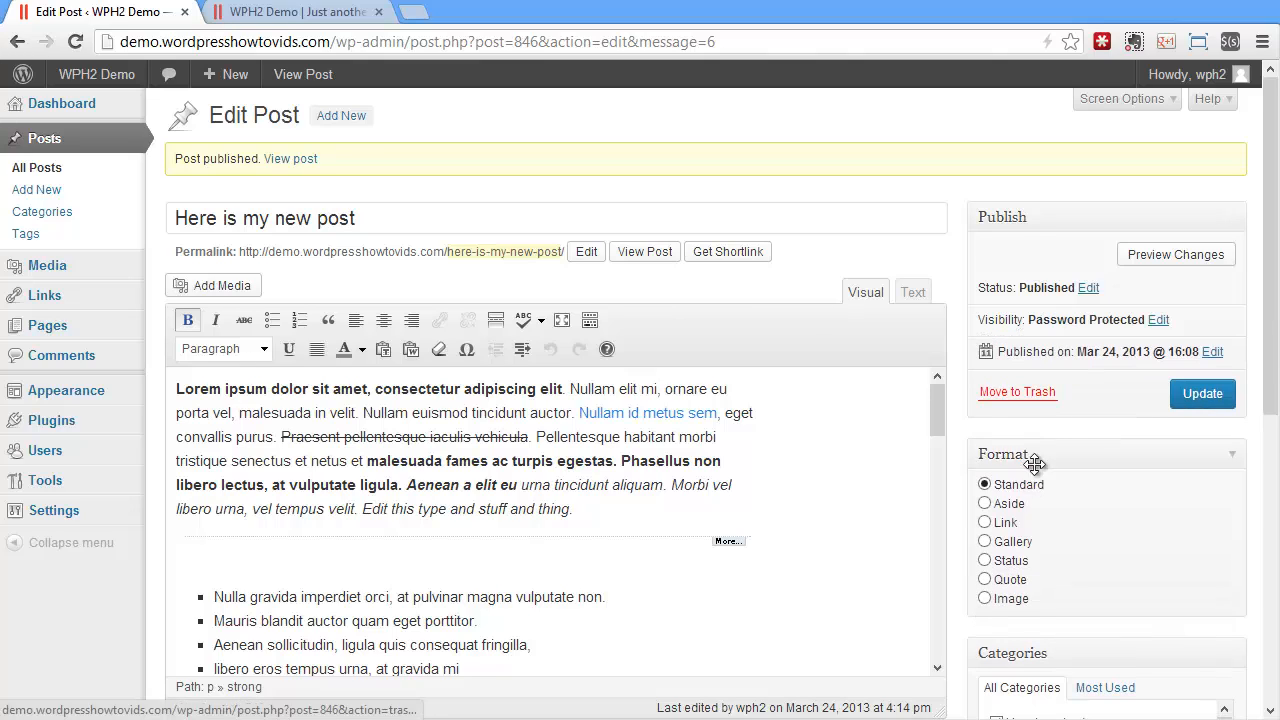
click(1190, 393)
Reload the site's home page and check how the protected post appears among the listed posts
click(263, 12)
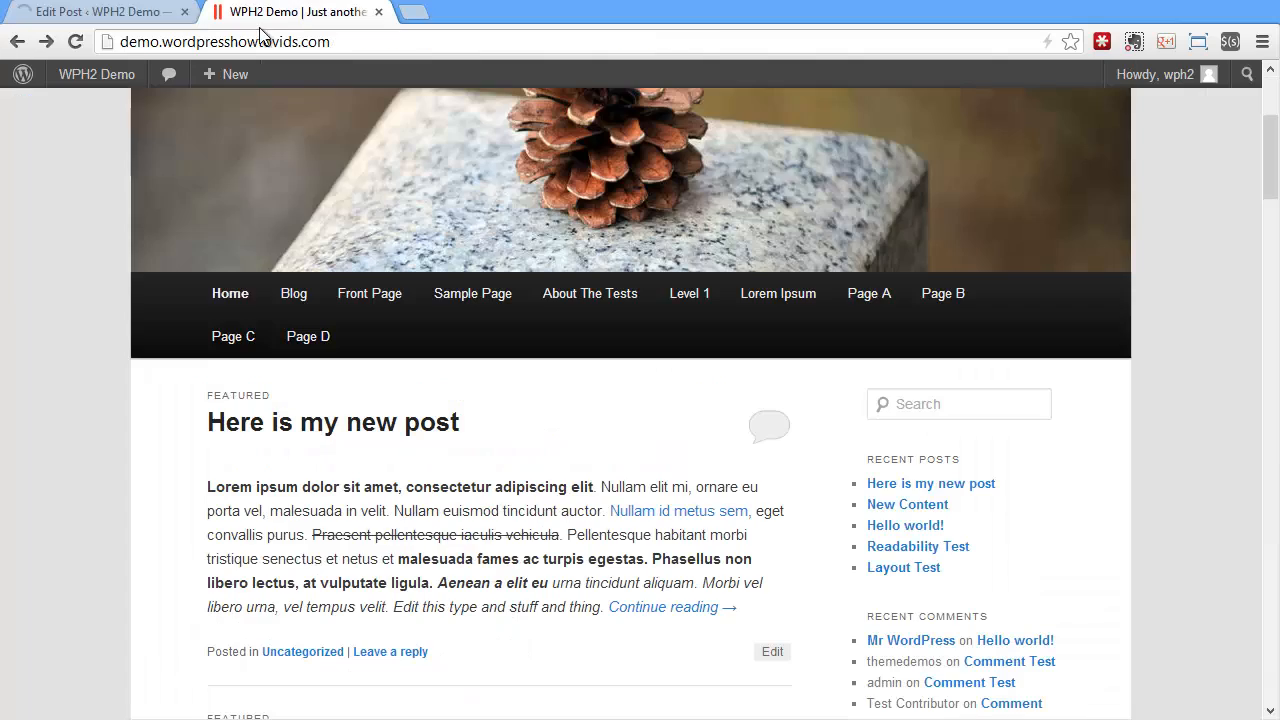
click(75, 41)
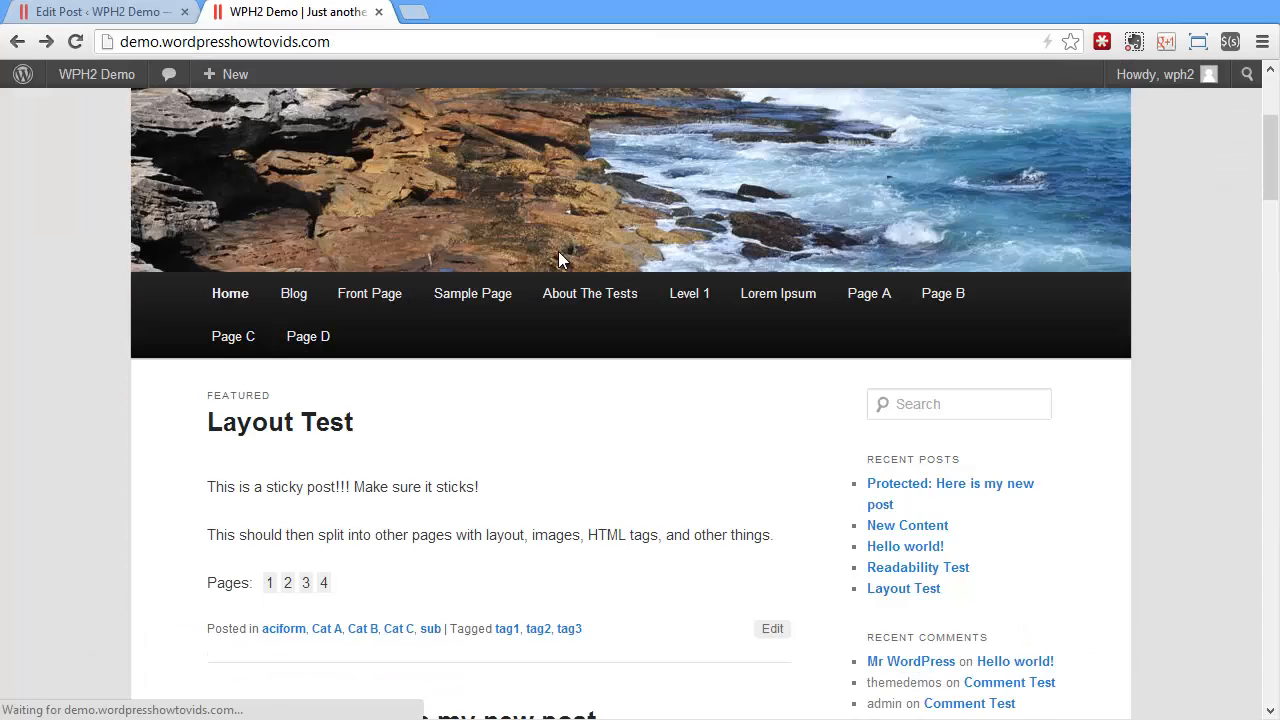
scroll(558, 251, down, 2)
scroll(554, 260, down, 1)
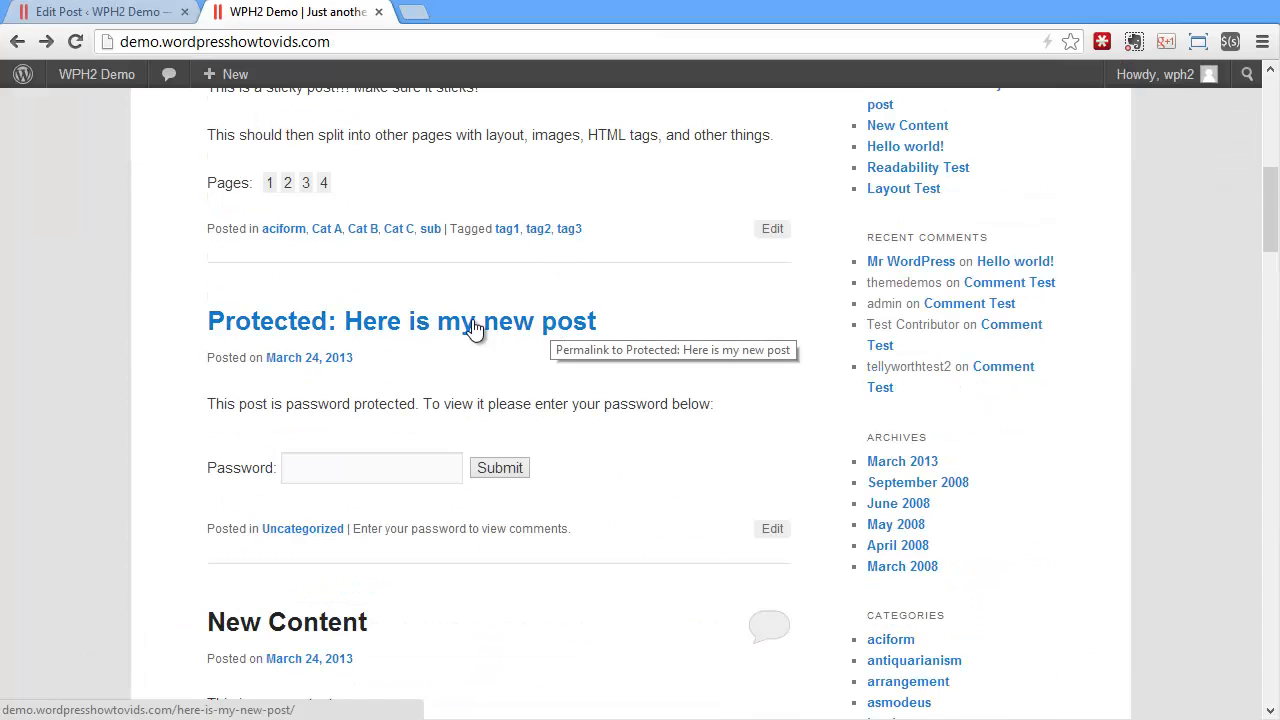
Open the protected post, submit the post password and check the unlocked content
click(416, 327)
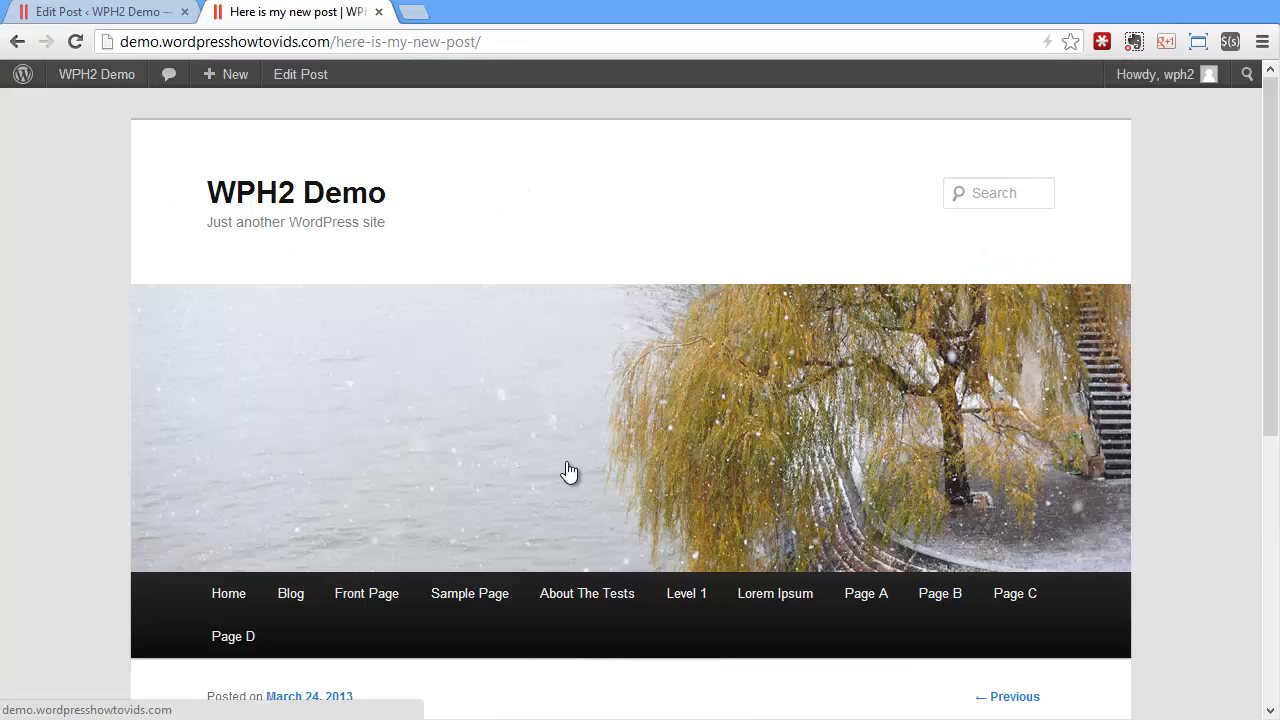
scroll(563, 471, down, 4)
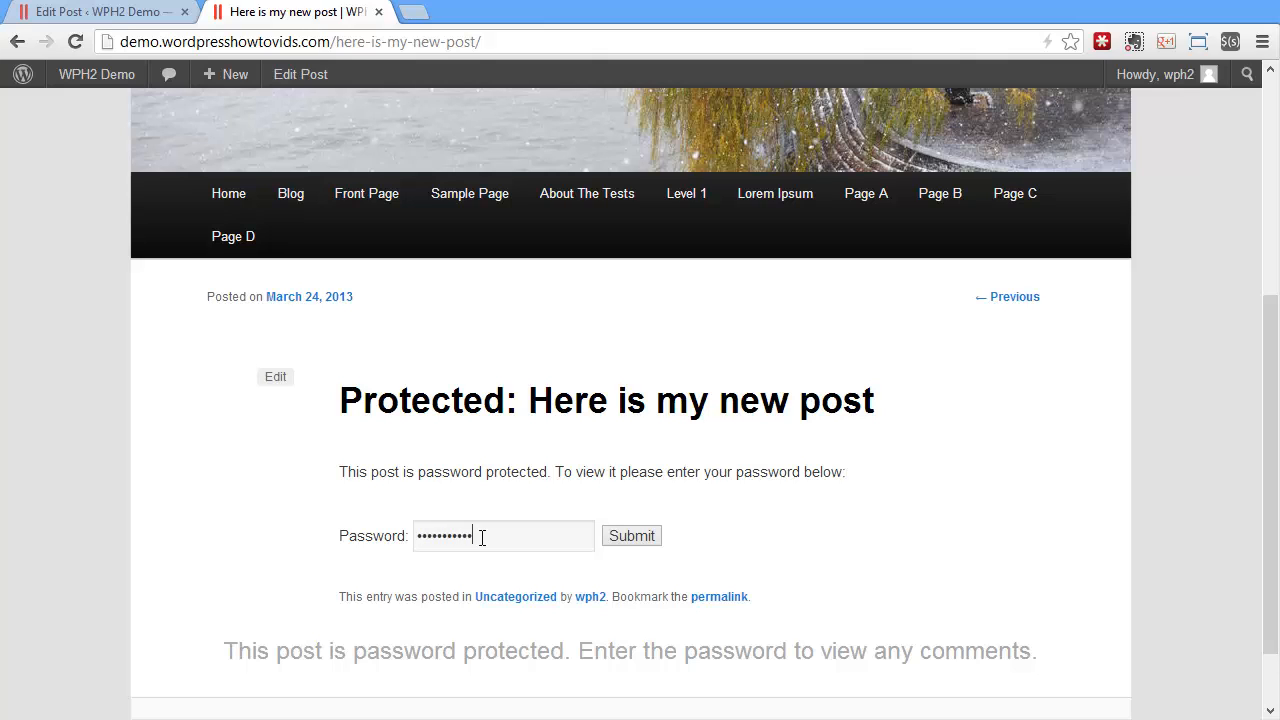
click(636, 536)
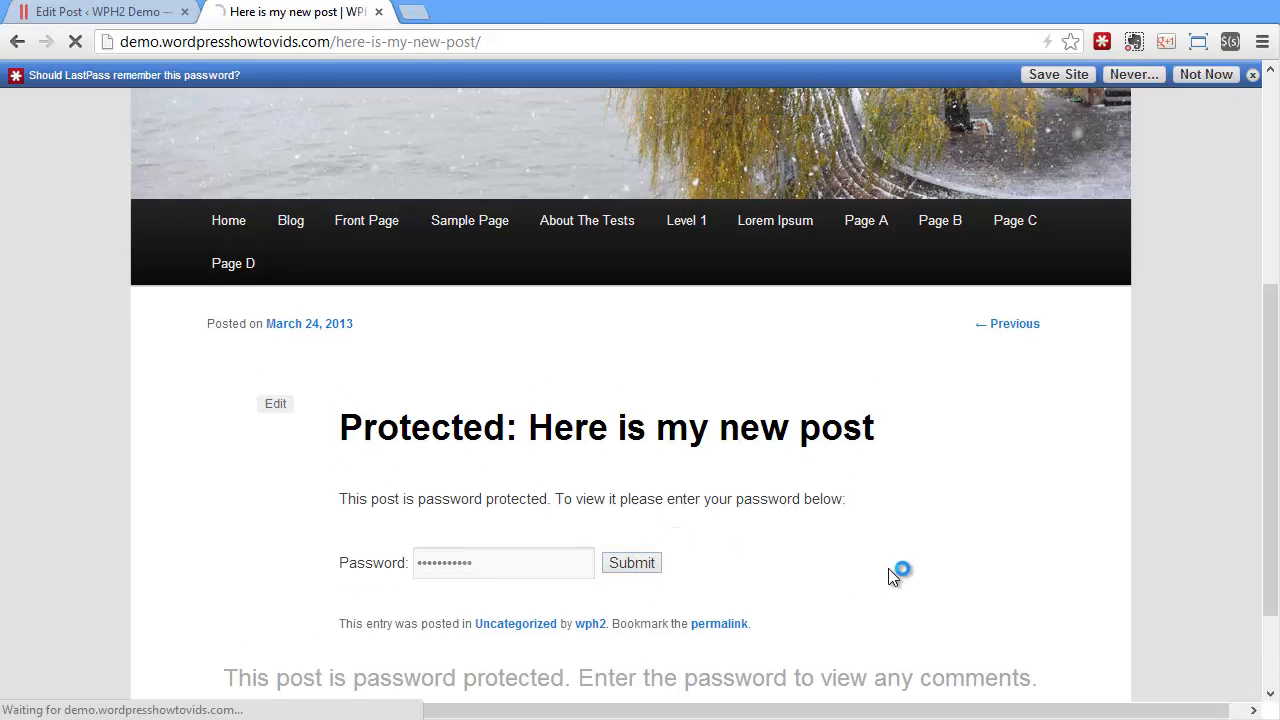
scroll(895, 383, down, 5)
scroll(895, 383, down, 1)
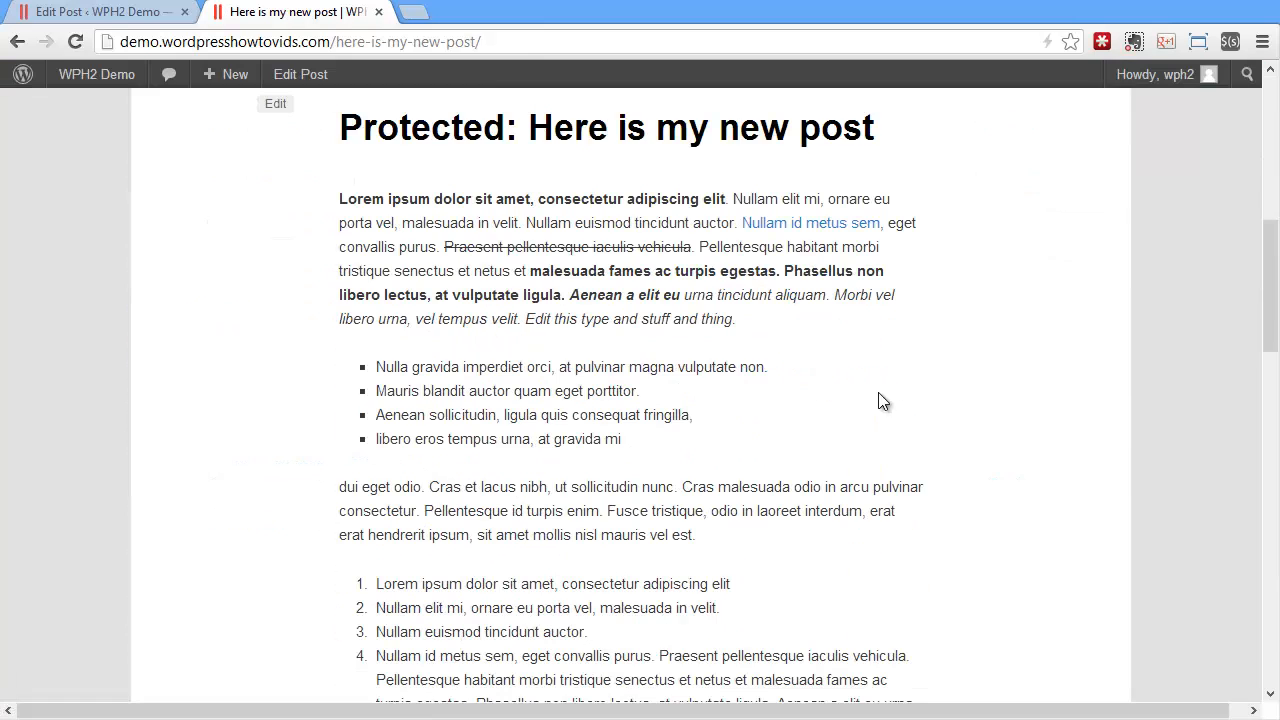
Back in the editor, change the post's visibility to Private
click(70, 14)
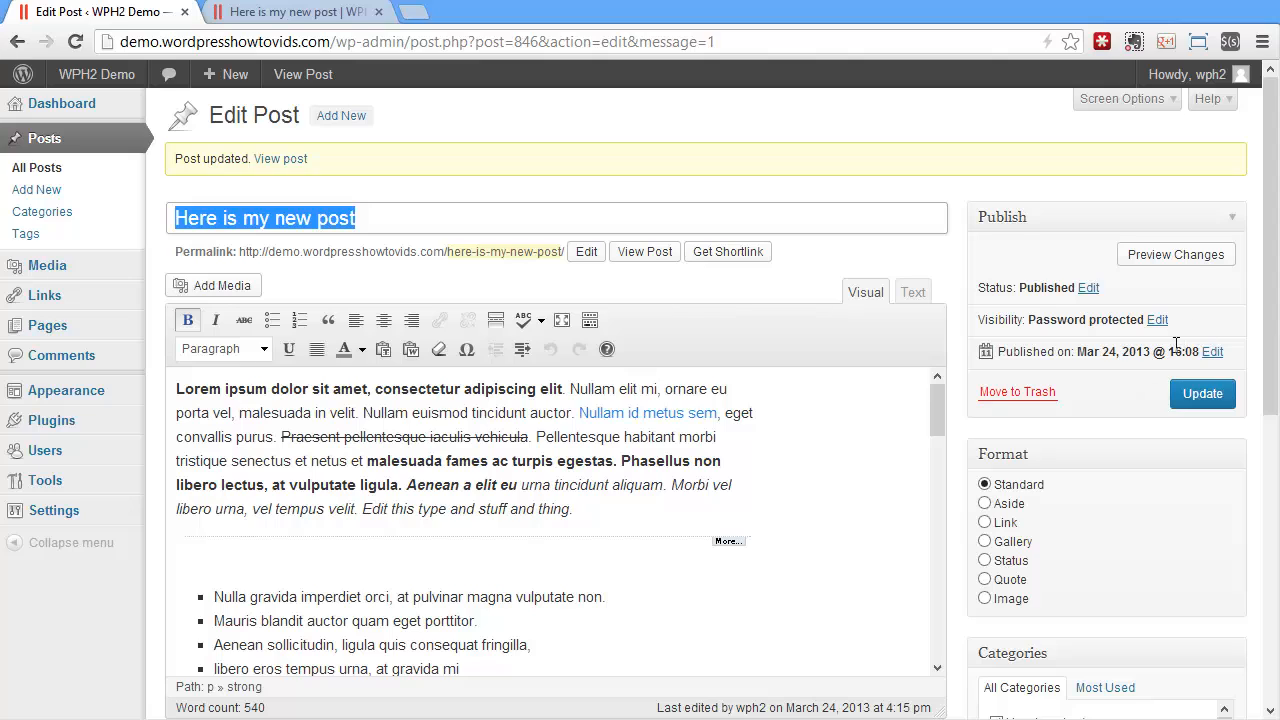
click(1157, 320)
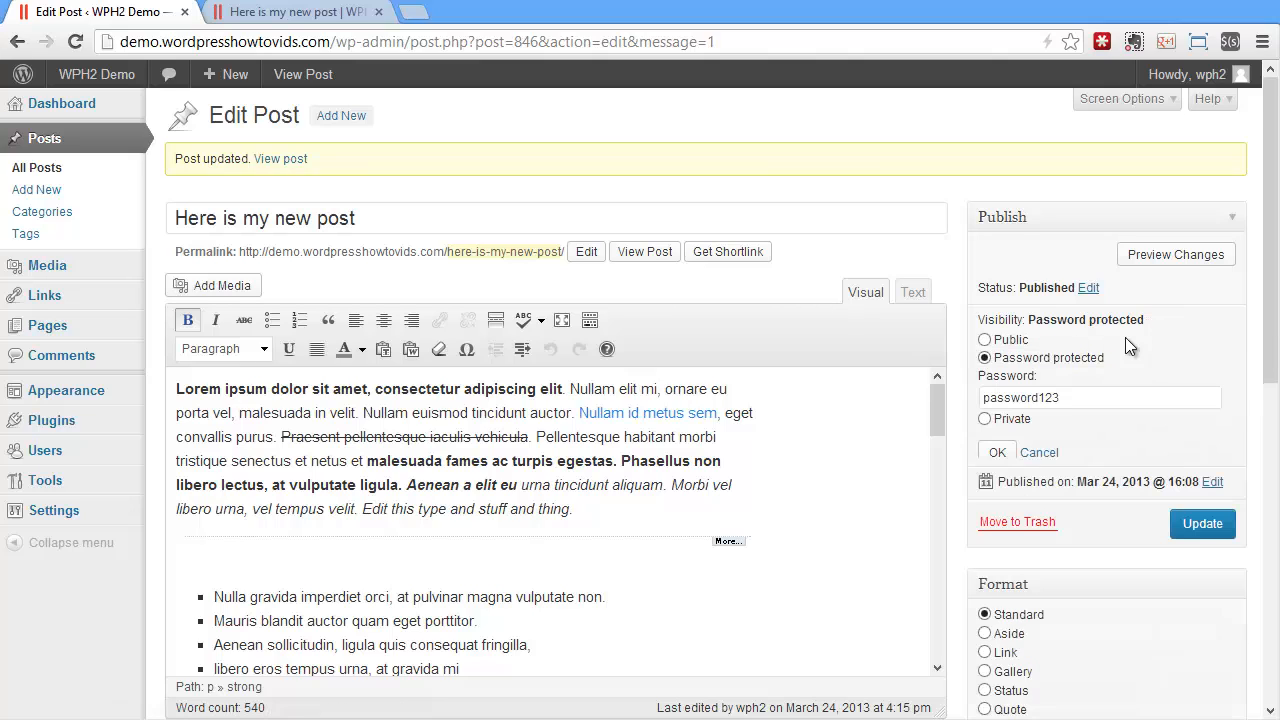
click(1003, 420)
click(997, 452)
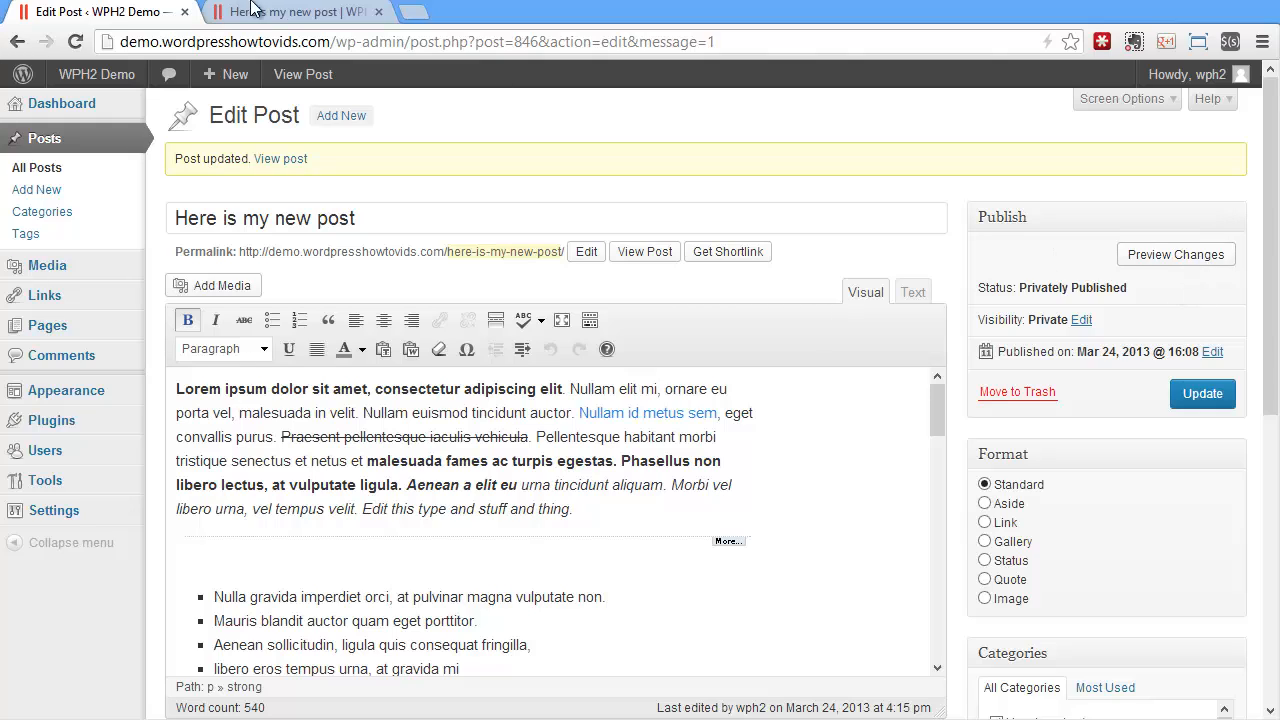
Set the post's visibility to Public
click(1081, 320)
click(985, 340)
click(1002, 422)
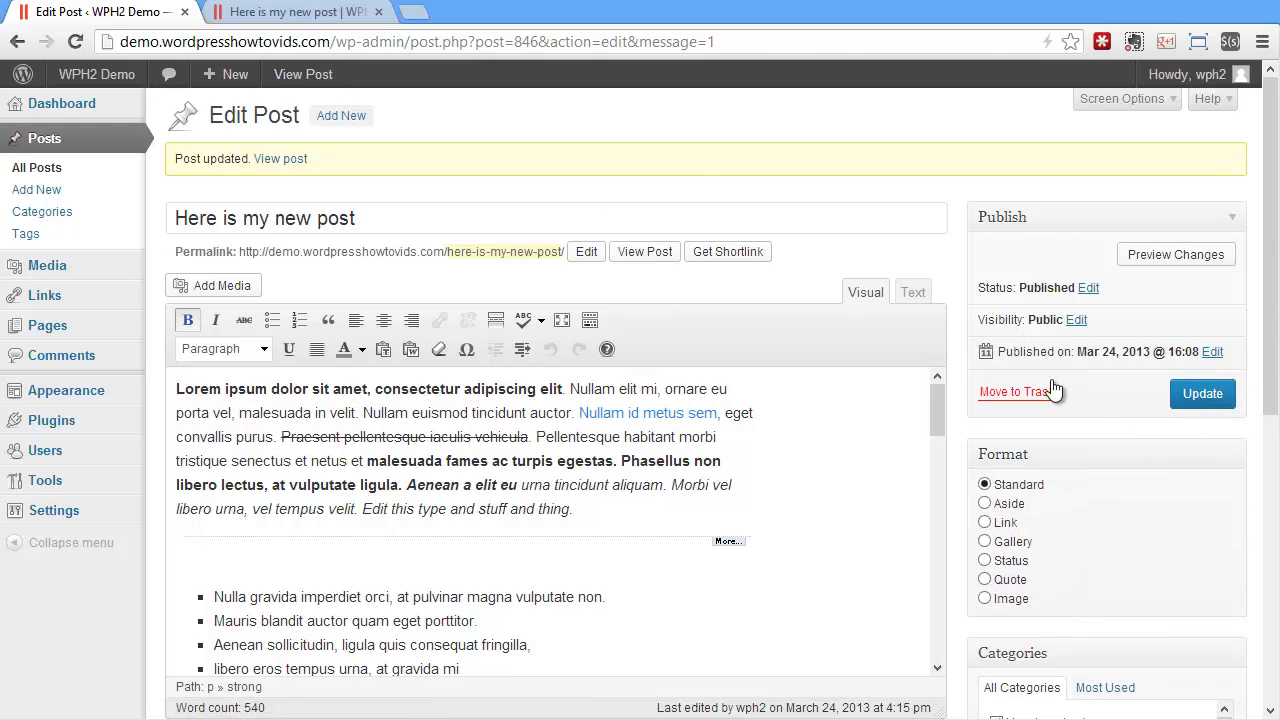
Schedule the post for Mar 25, 2013 @ 16:08 and save it
click(1212, 353)
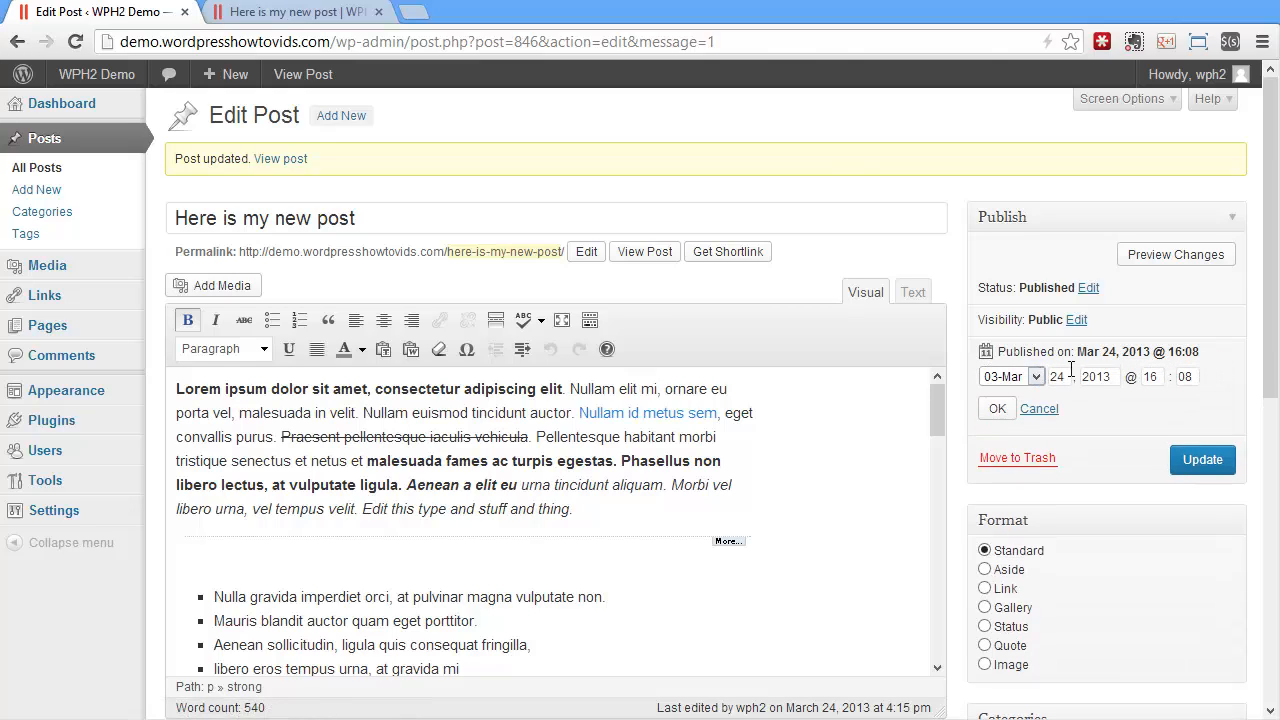
click(1066, 373)
click(997, 408)
click(1197, 418)
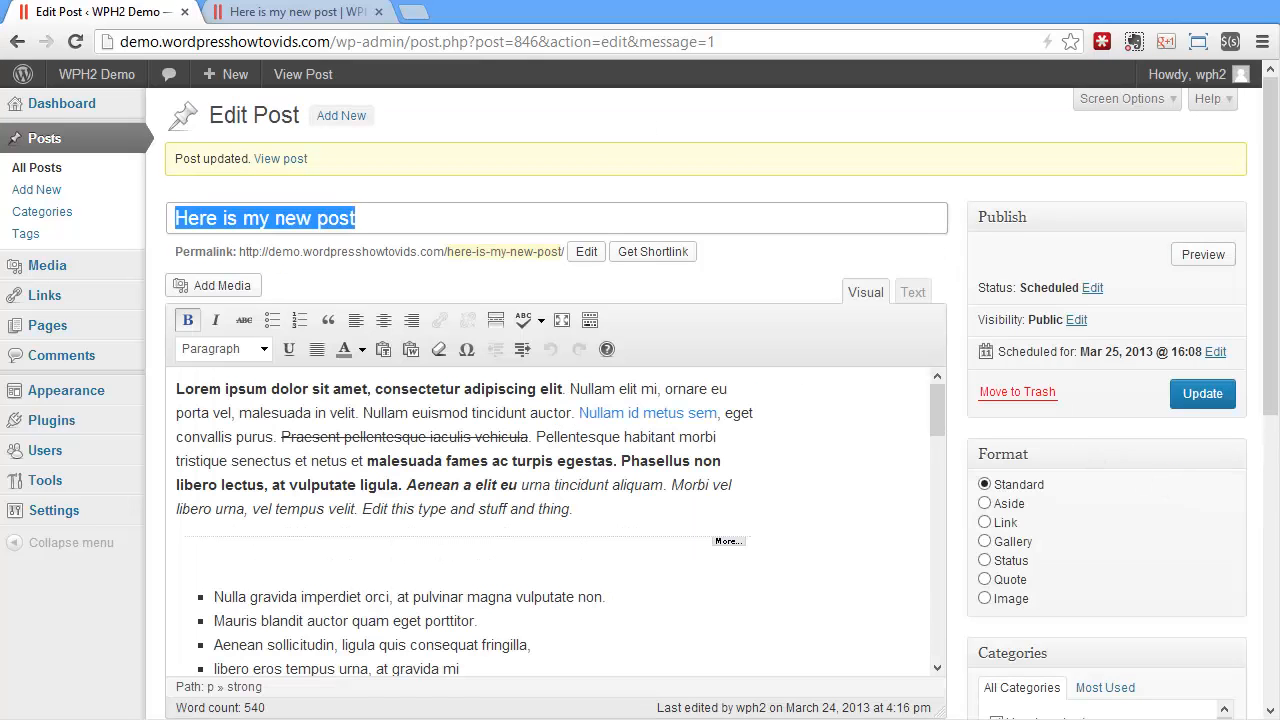
Open the site's home page and look through the post list for the scheduled post
click(250, 14)
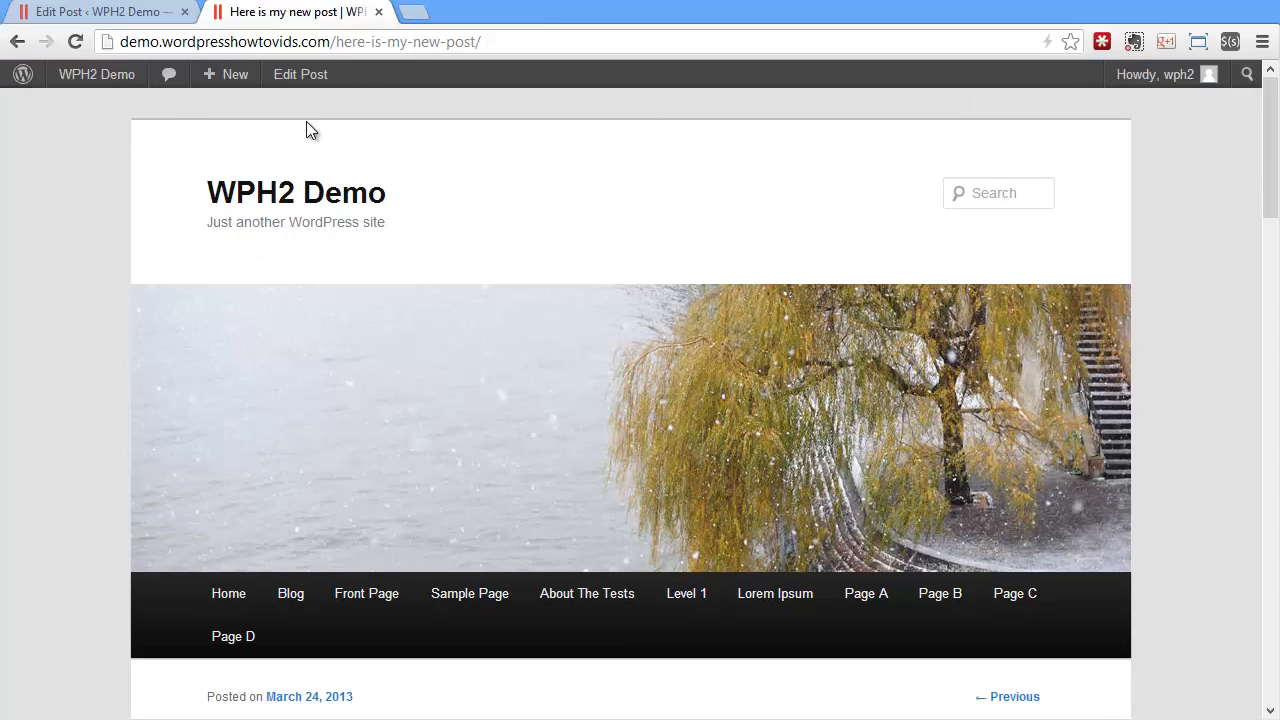
click(305, 205)
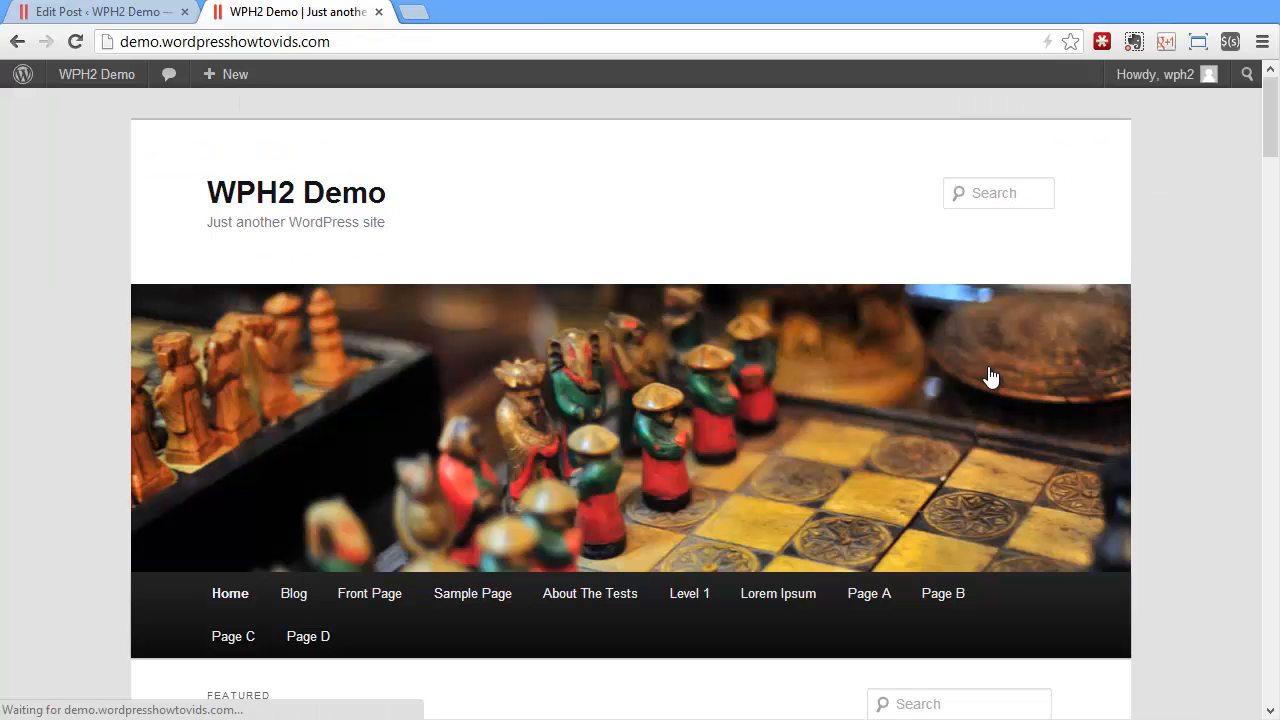
scroll(990, 376, down, 5)
Back in the post editor, set the post format to Aside
click(95, 12)
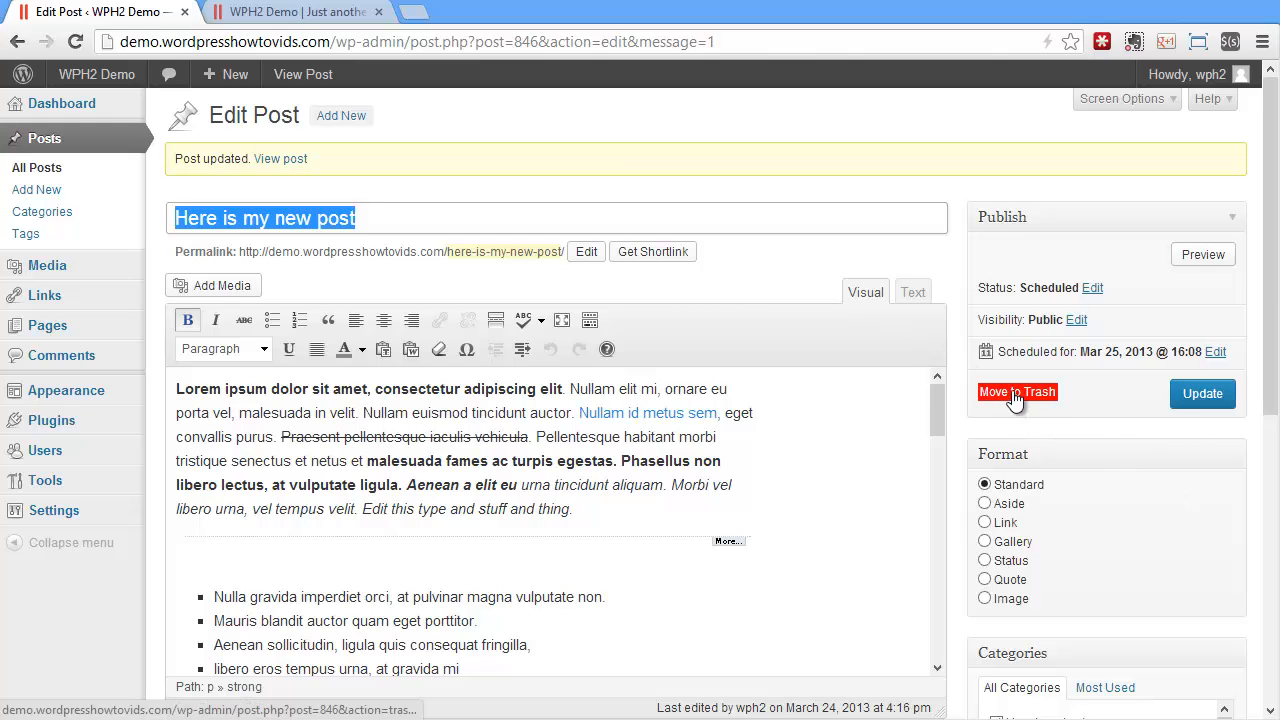
scroll(1106, 424, down, 3)
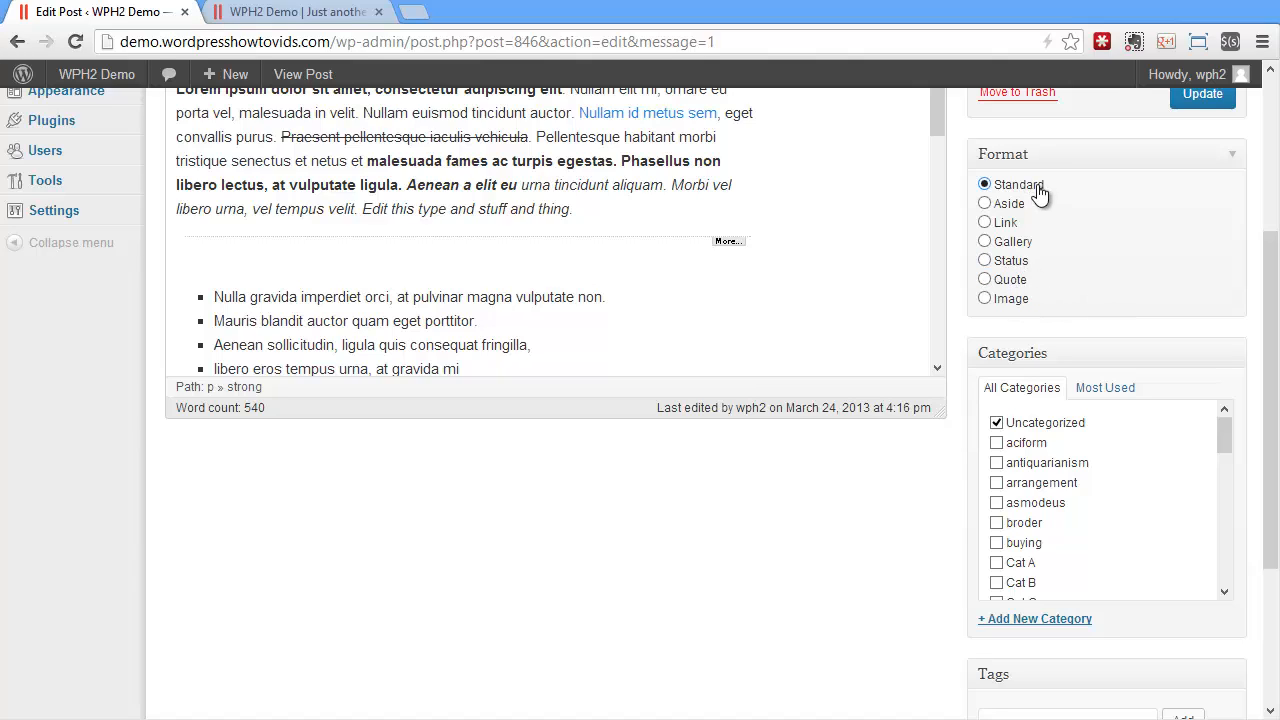
click(300, 12)
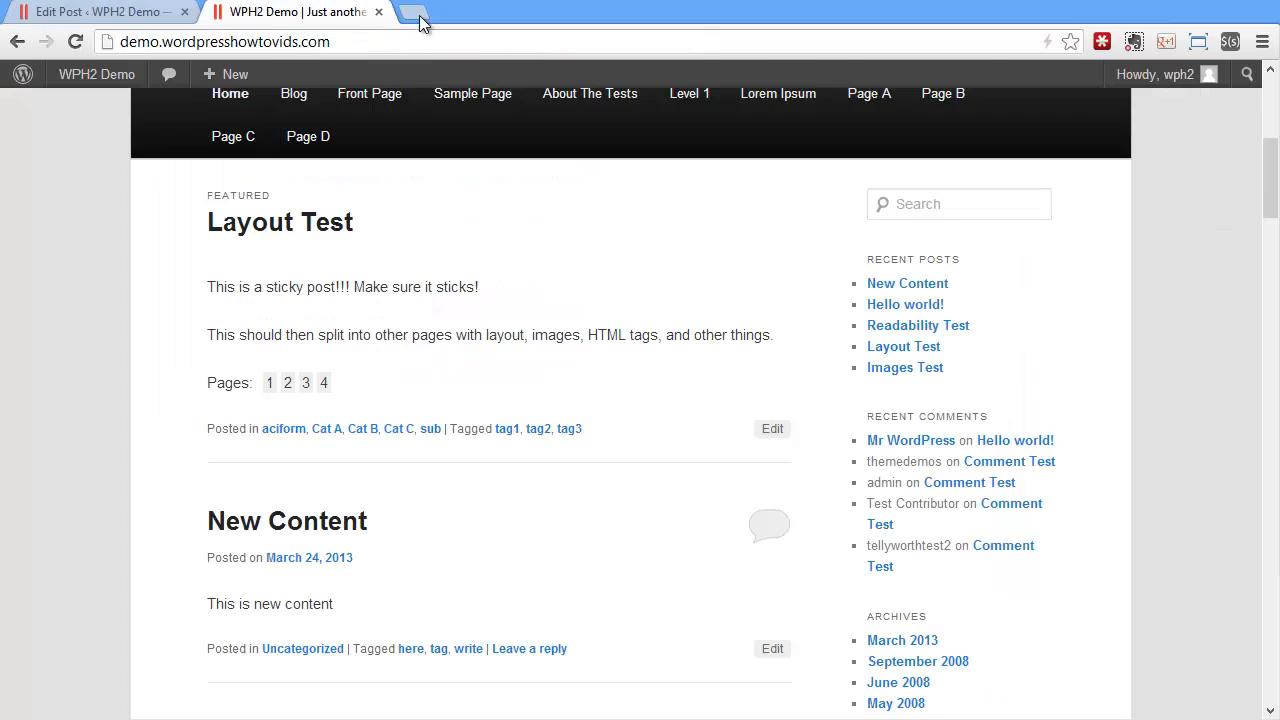
click(83, 14)
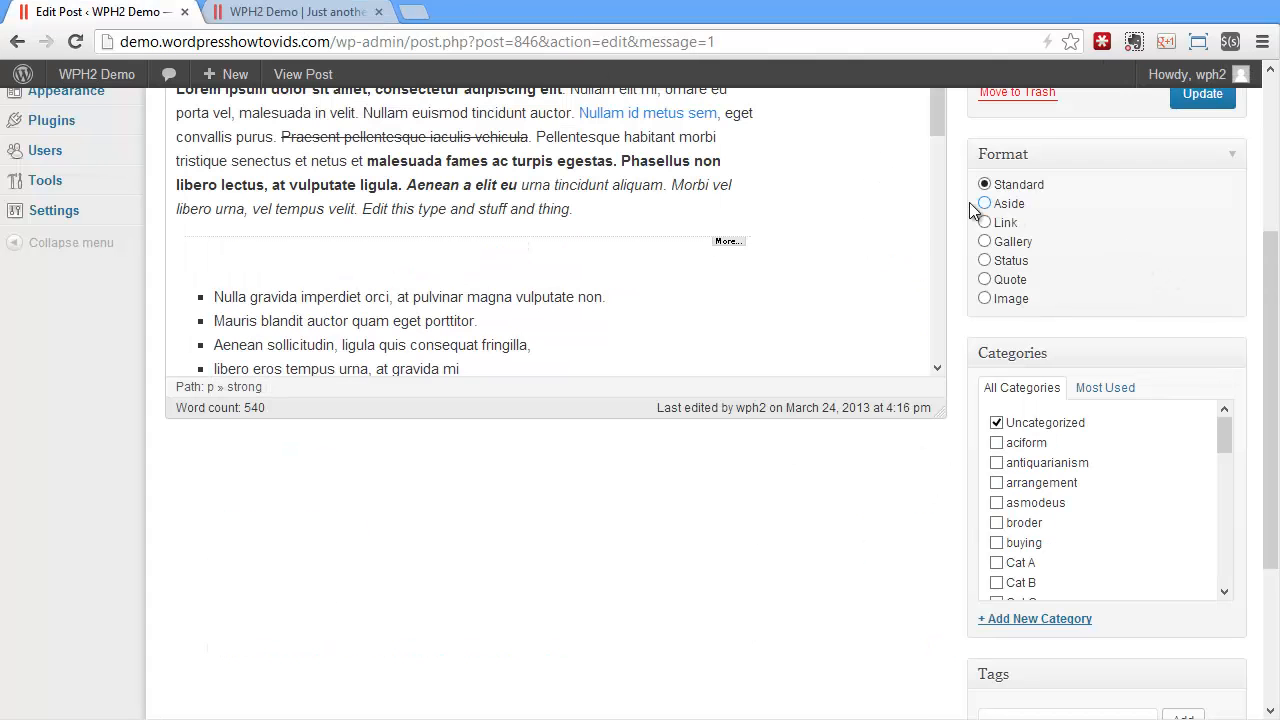
click(1004, 206)
scroll(1081, 376, up, 3)
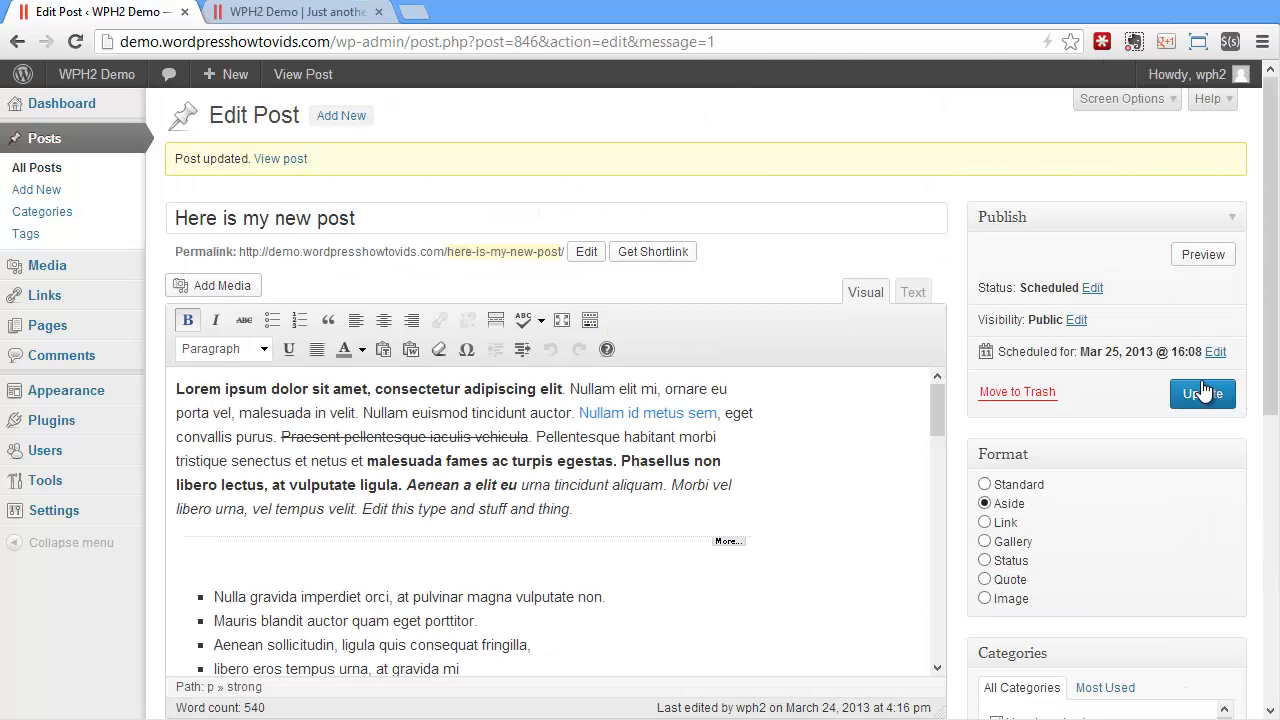
Change the publish date to Mar 24, 2013 @ 16:08 and publish the post
click(1215, 353)
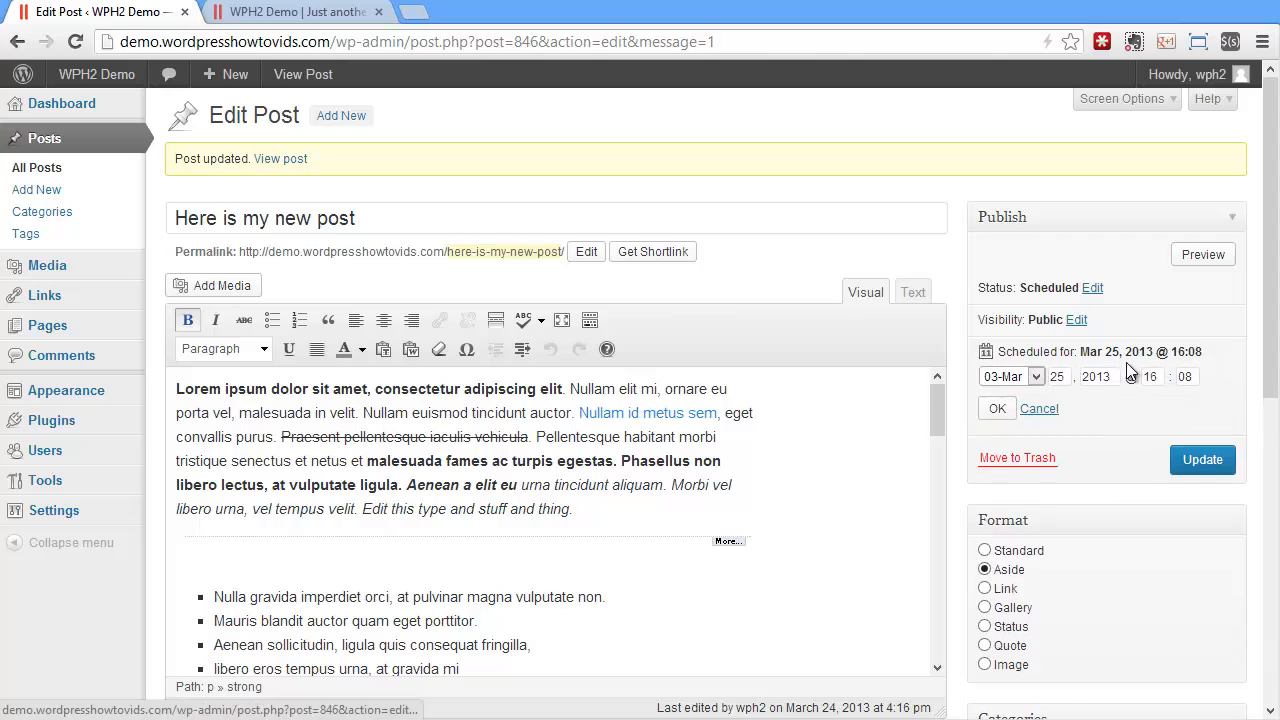
click(1067, 380)
key(BackSpace)
text(4)
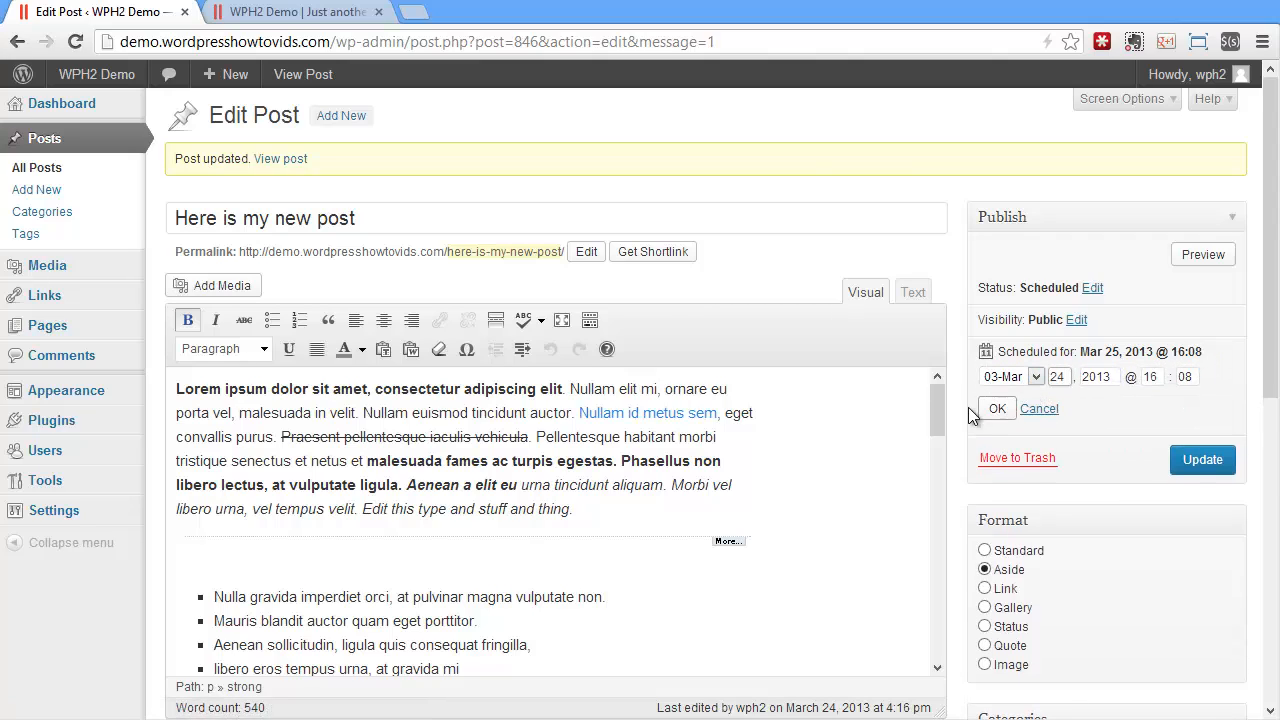
click(995, 409)
click(1204, 398)
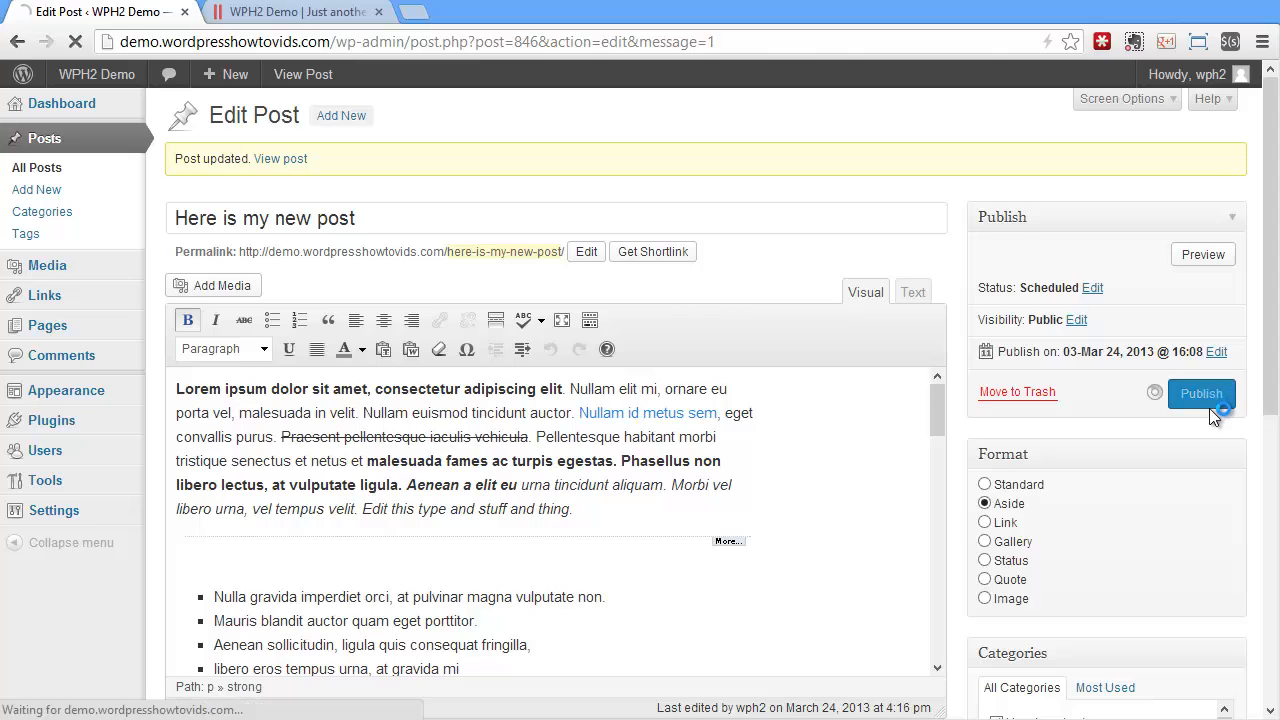
Reload the site's home page and examine how the published Aside post is displayed
click(298, 12)
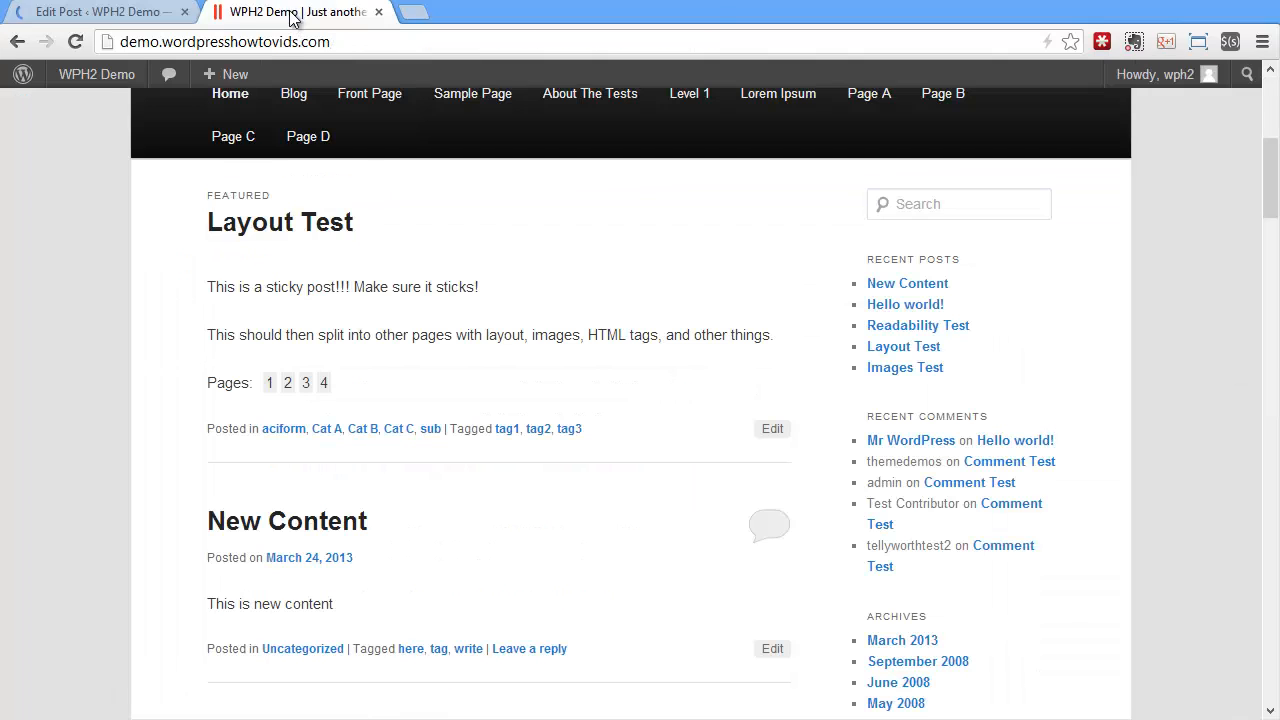
click(76, 42)
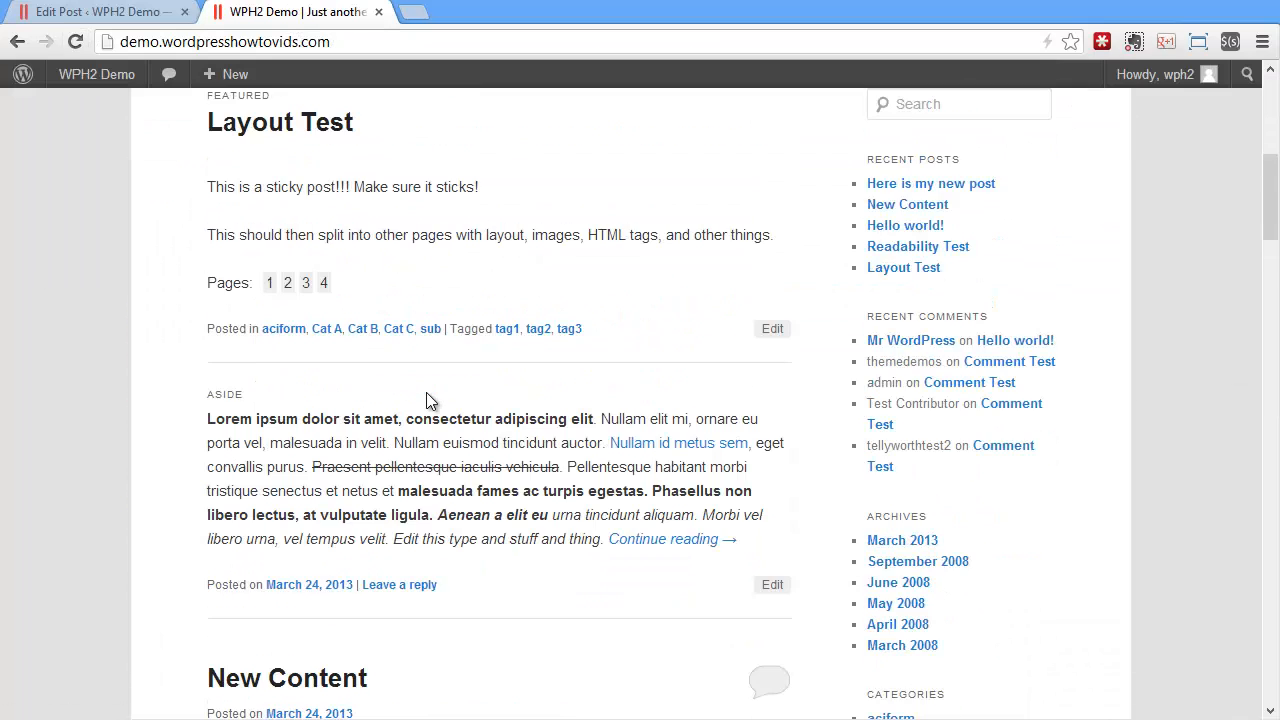
scroll(427, 400, down, 1)
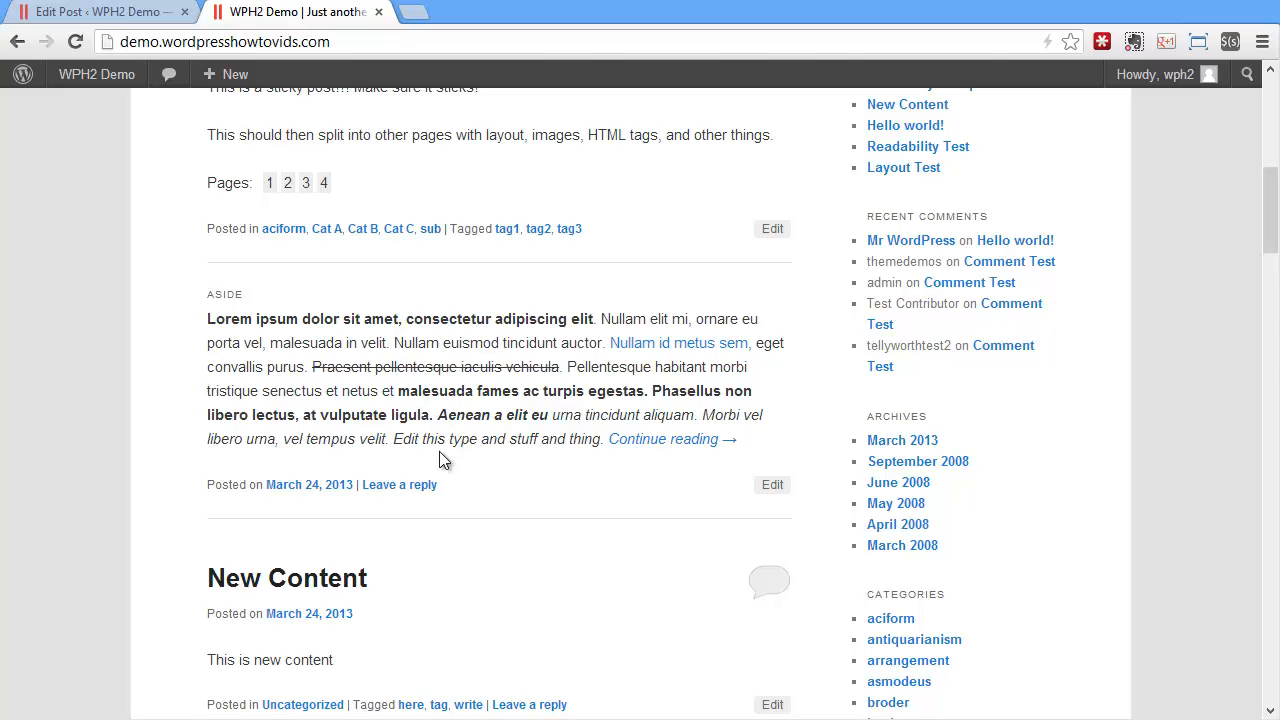
Set the post format to Link, update the post and check its display on the reloaded home page
click(145, 12)
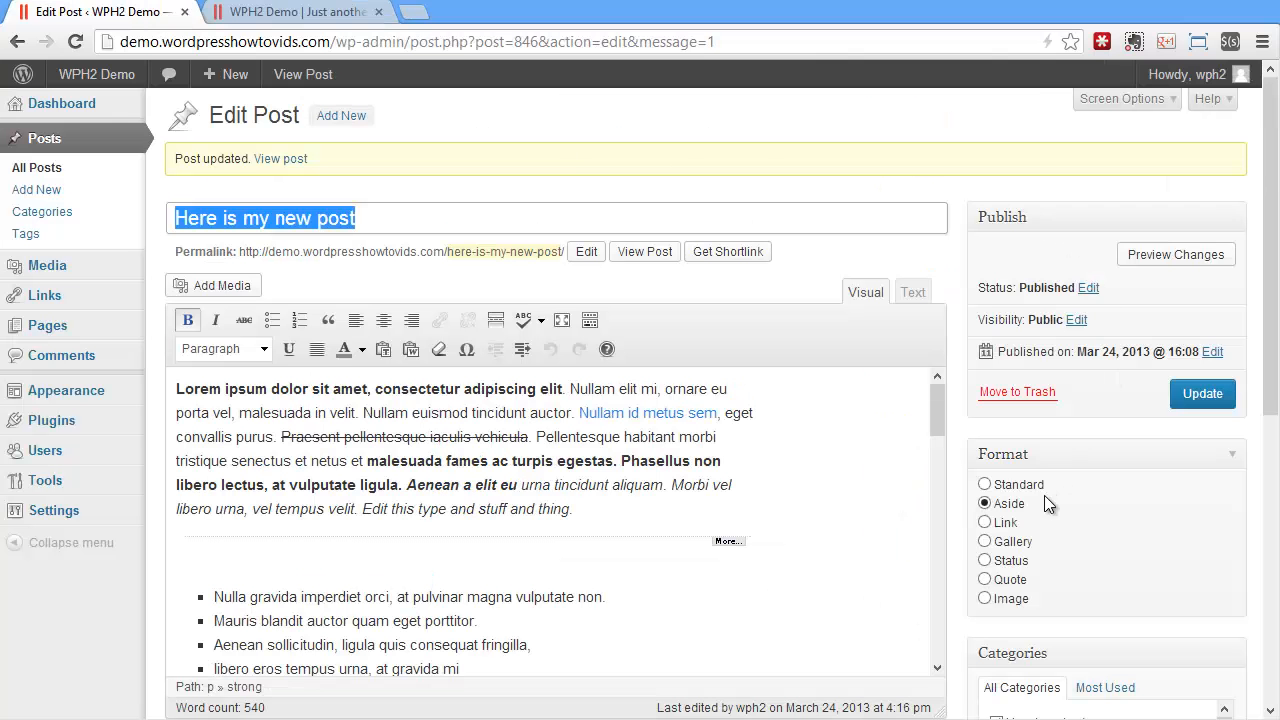
click(1000, 522)
click(1203, 393)
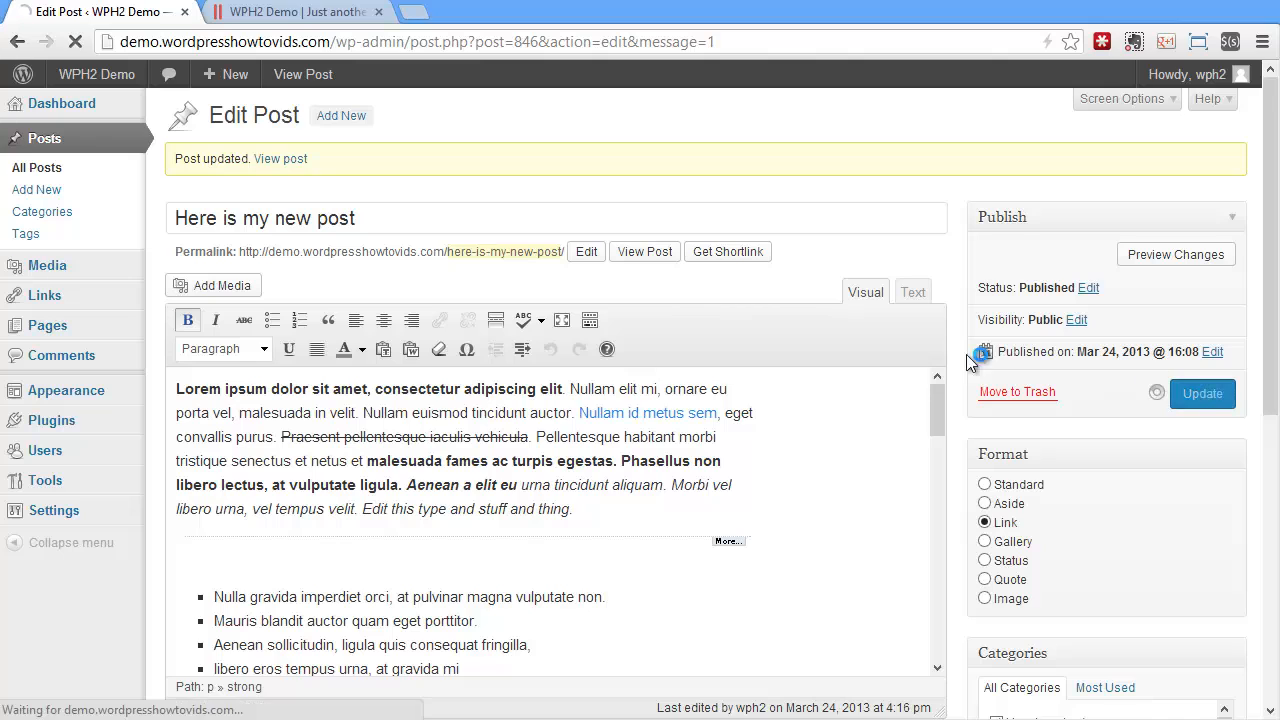
click(289, 12)
click(78, 41)
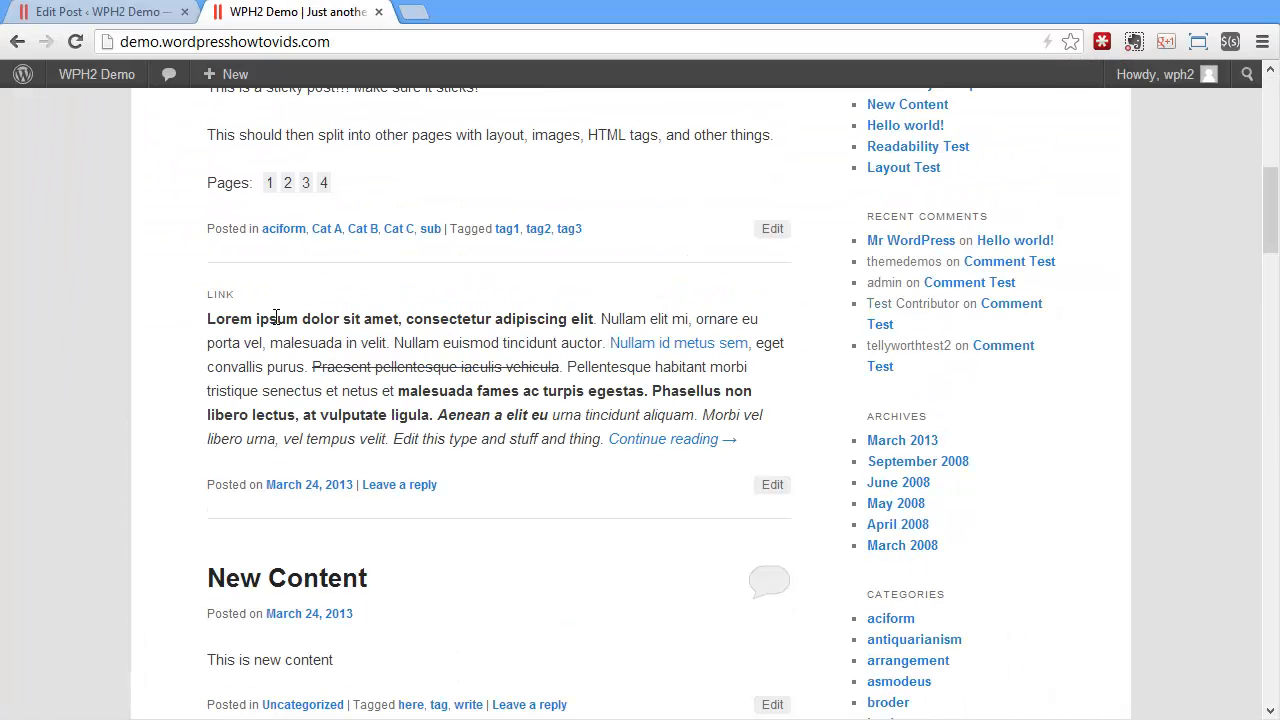
Switch the post format to Gallery, update the post and check its display on the reloaded home page
click(165, 13)
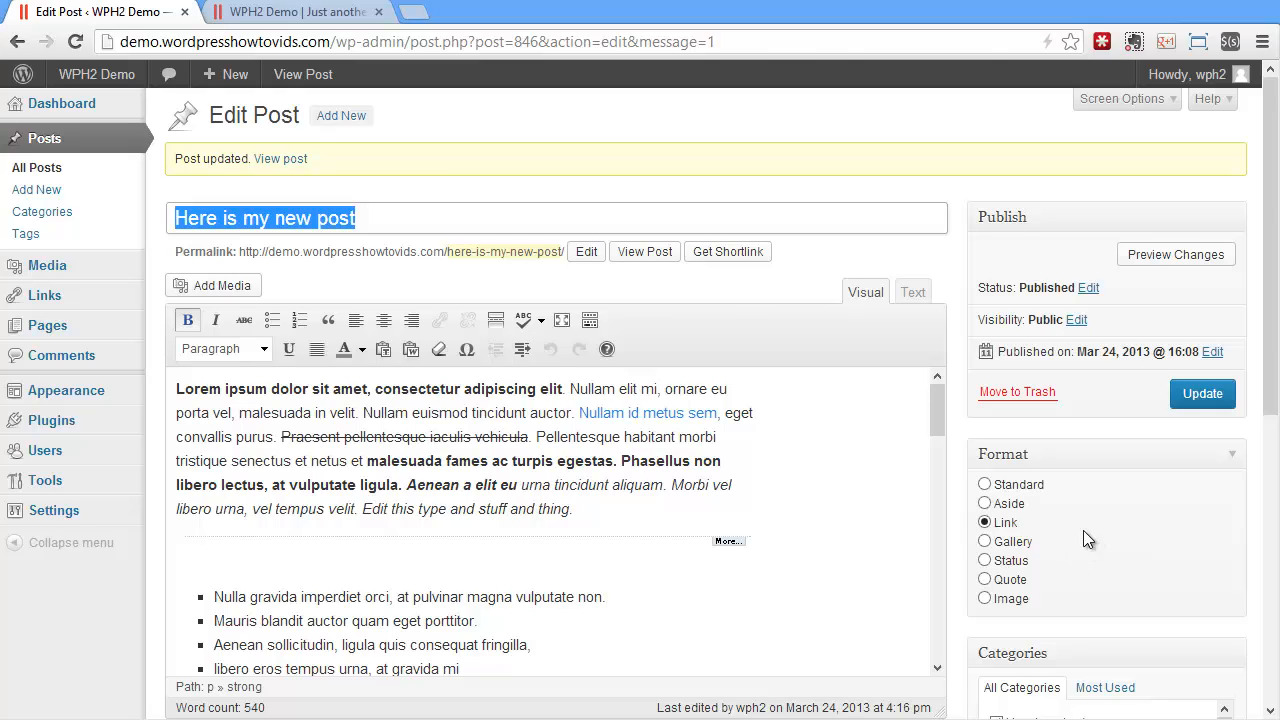
click(1018, 541)
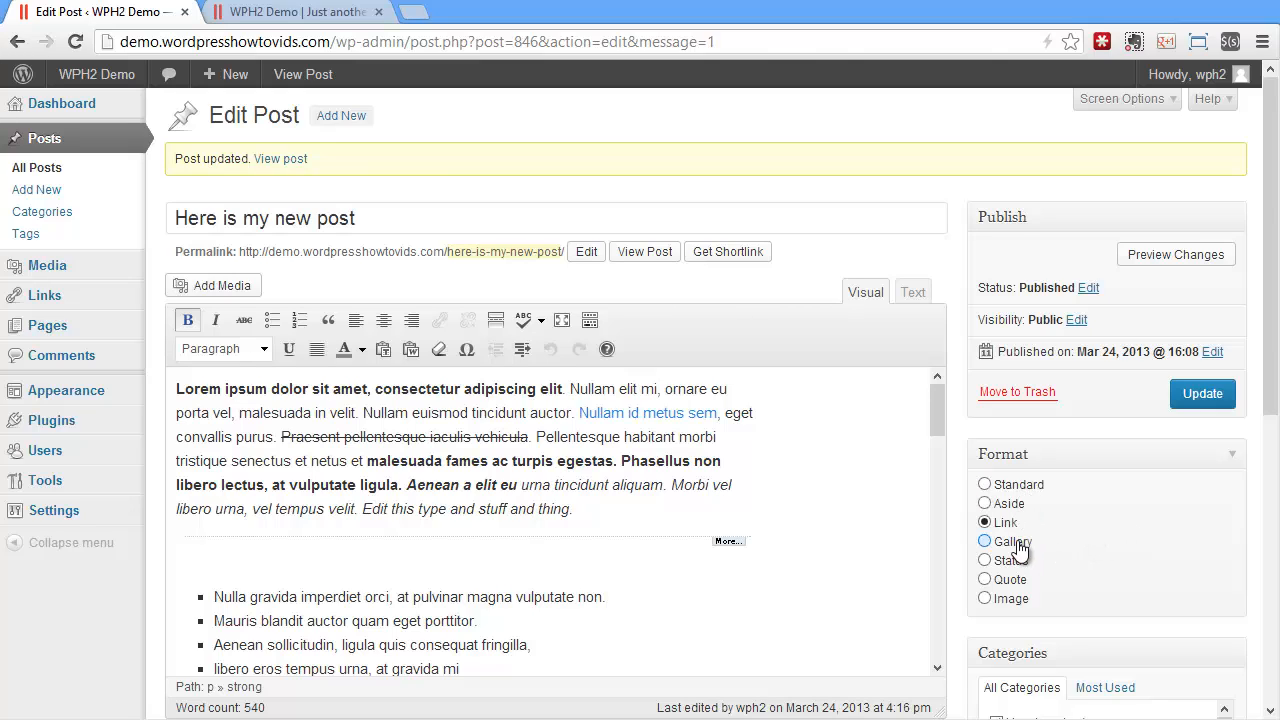
click(1203, 393)
click(268, 12)
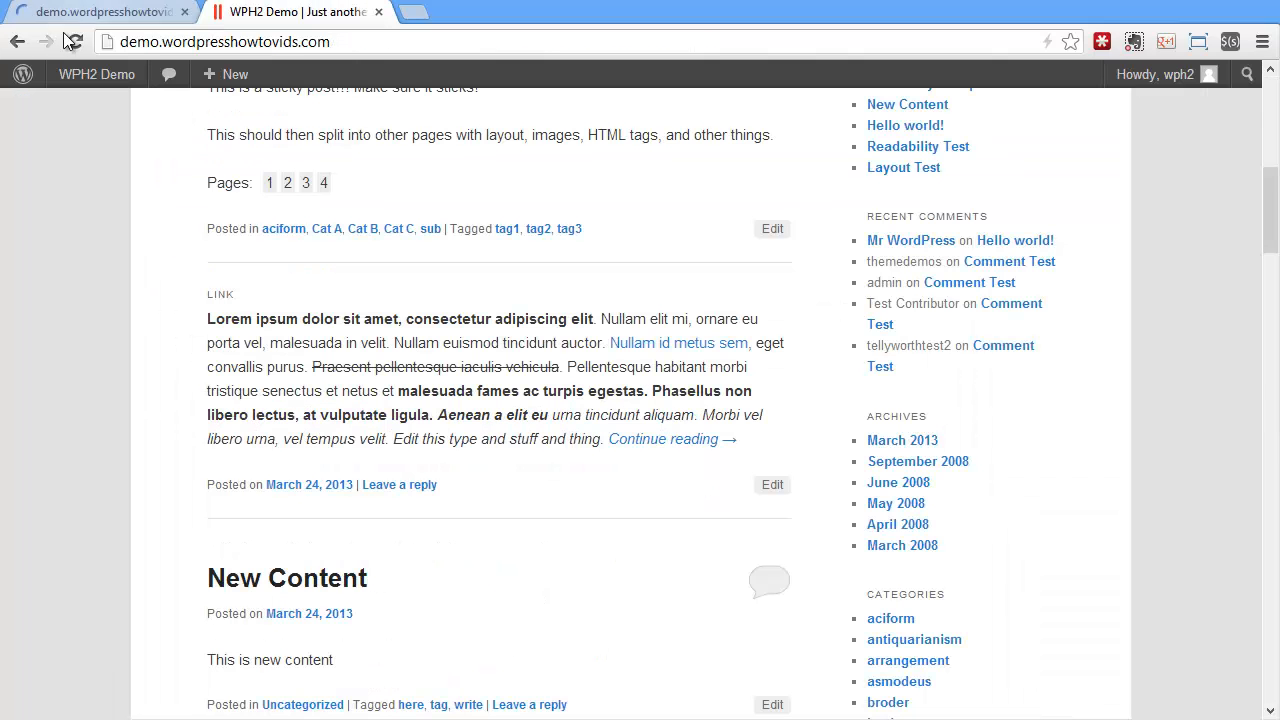
click(75, 41)
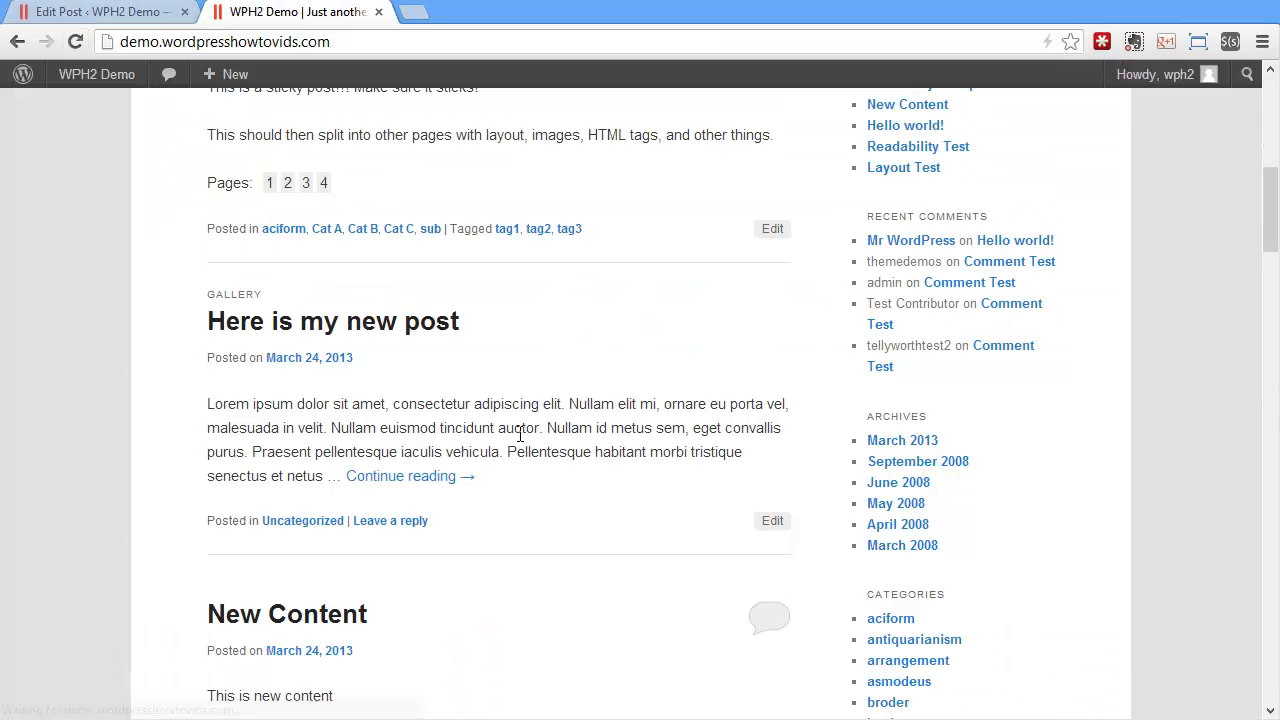
Change the post format to Status, save the update and check the result on the reloaded home page
click(127, 16)
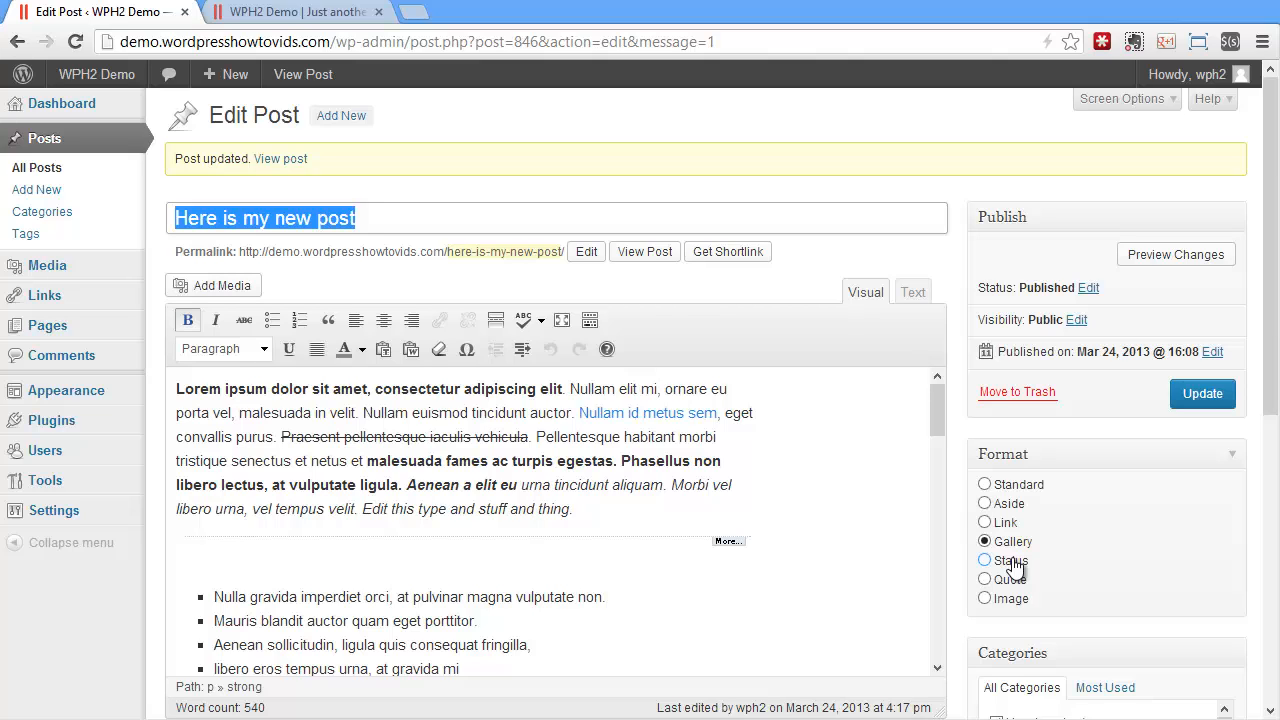
click(1013, 561)
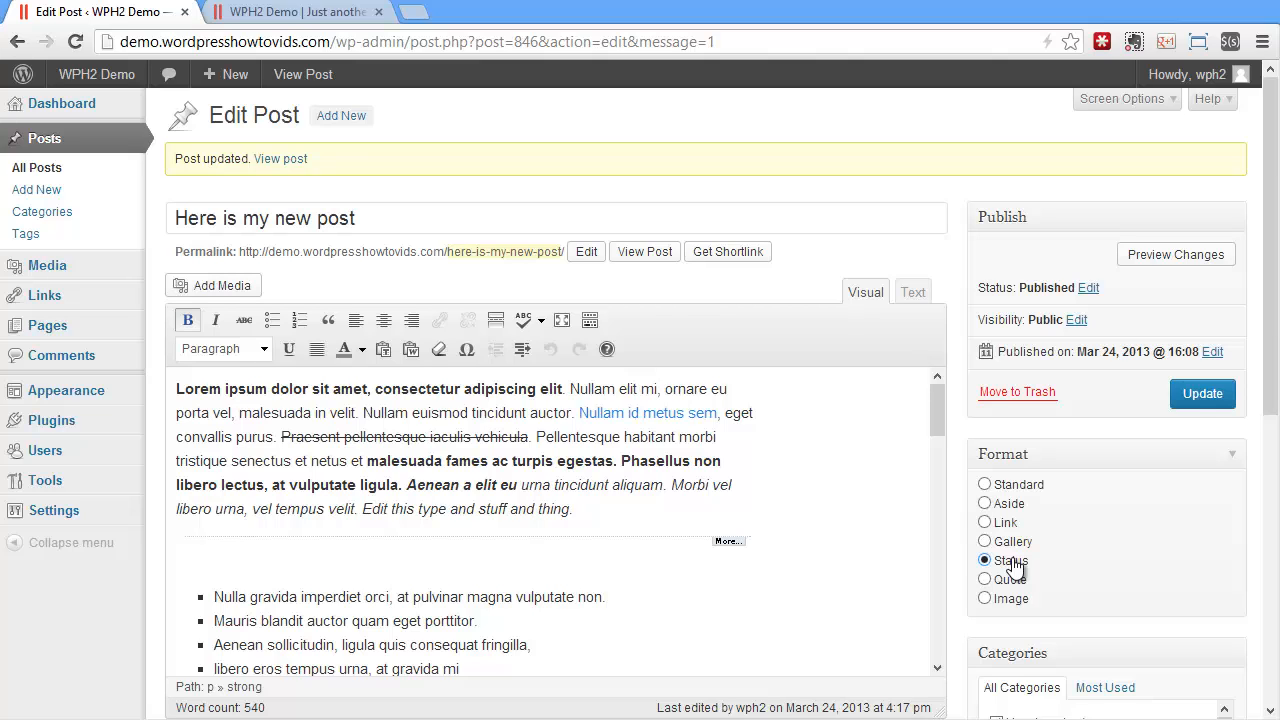
click(1203, 394)
click(290, 12)
click(75, 41)
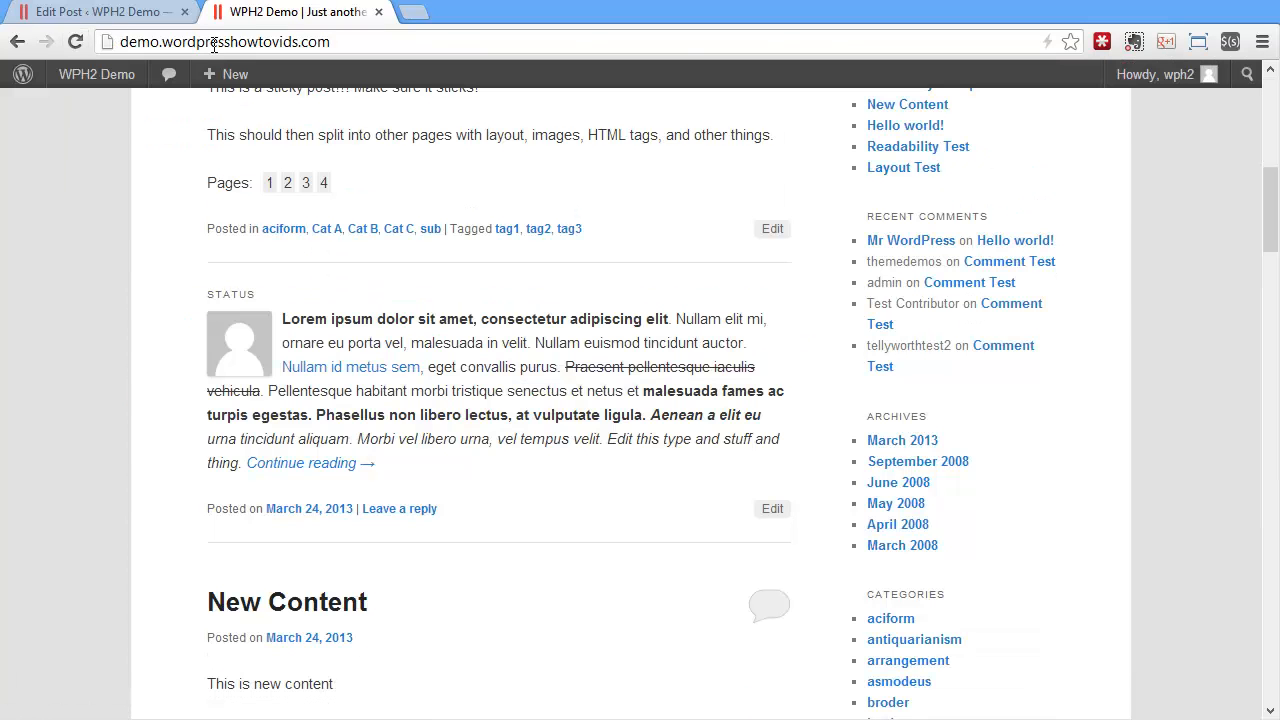
Set the post format to Quote, update the post and check its display on the reloaded home page
click(95, 18)
click(1008, 580)
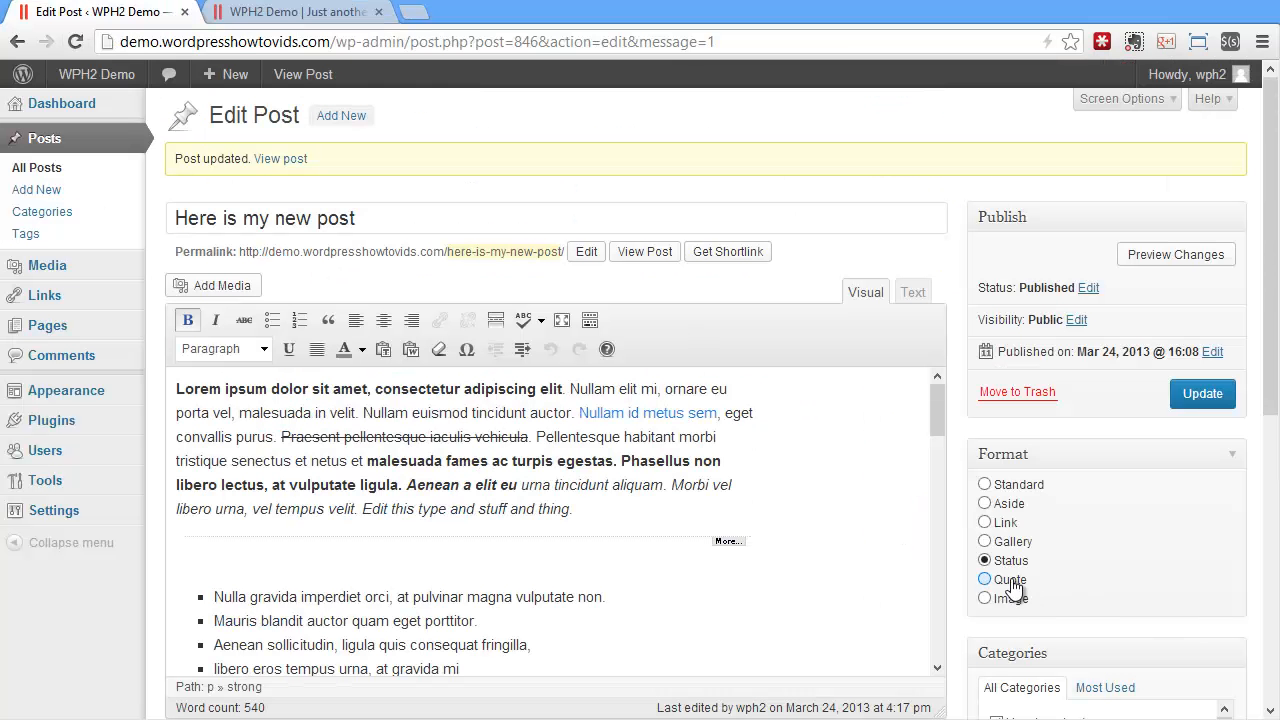
click(1203, 393)
click(297, 18)
click(75, 41)
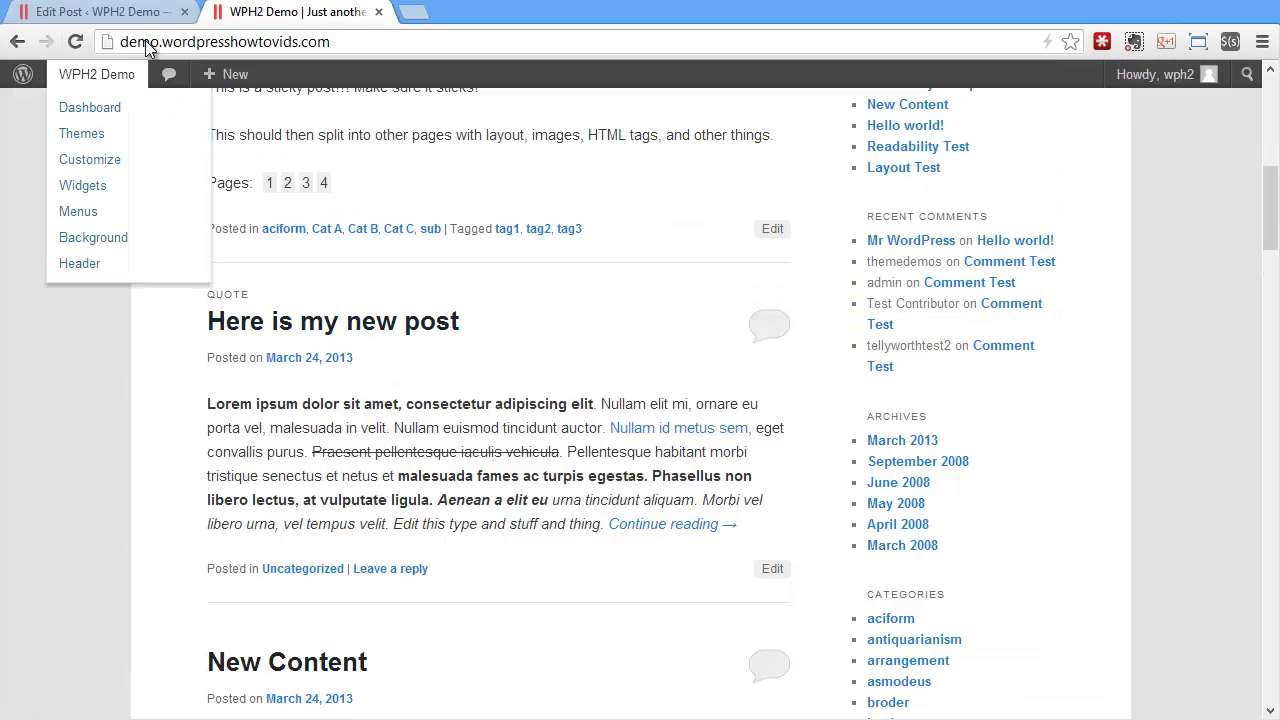
Set the post format to Image, update the post, check it on the reloaded home page and return to the editor
click(152, 18)
click(1010, 600)
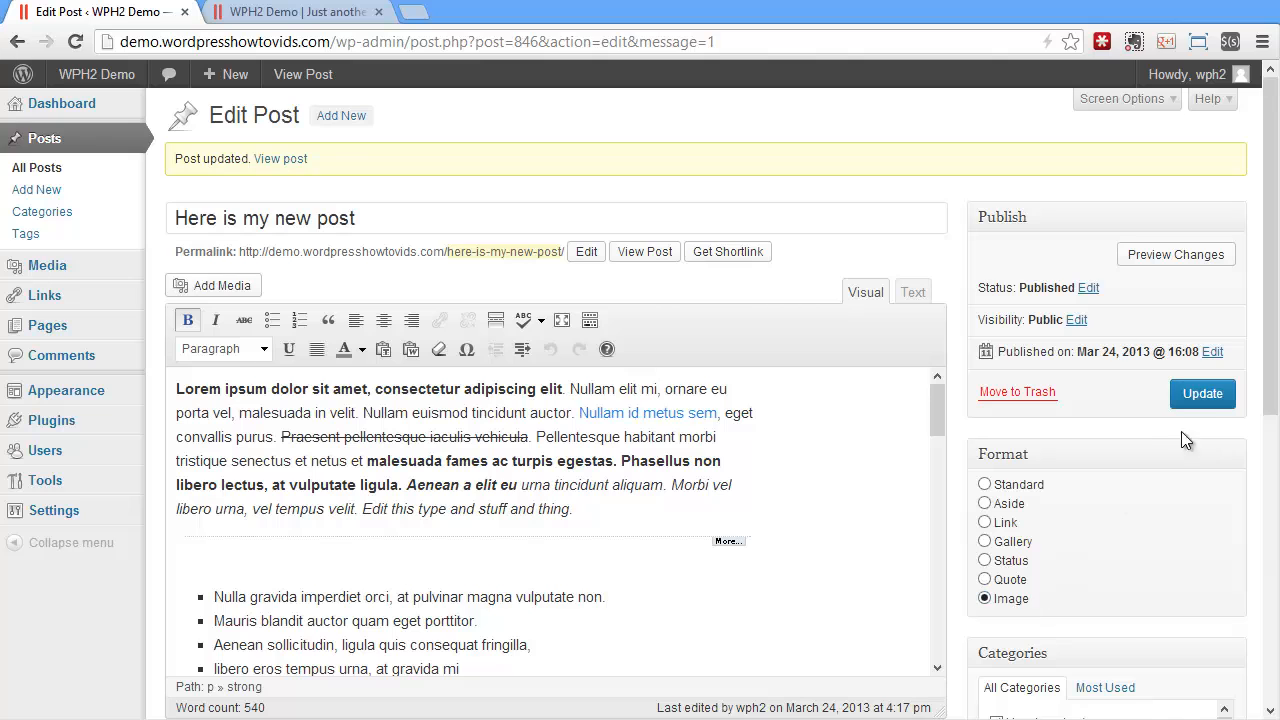
click(1203, 393)
click(228, 18)
click(75, 41)
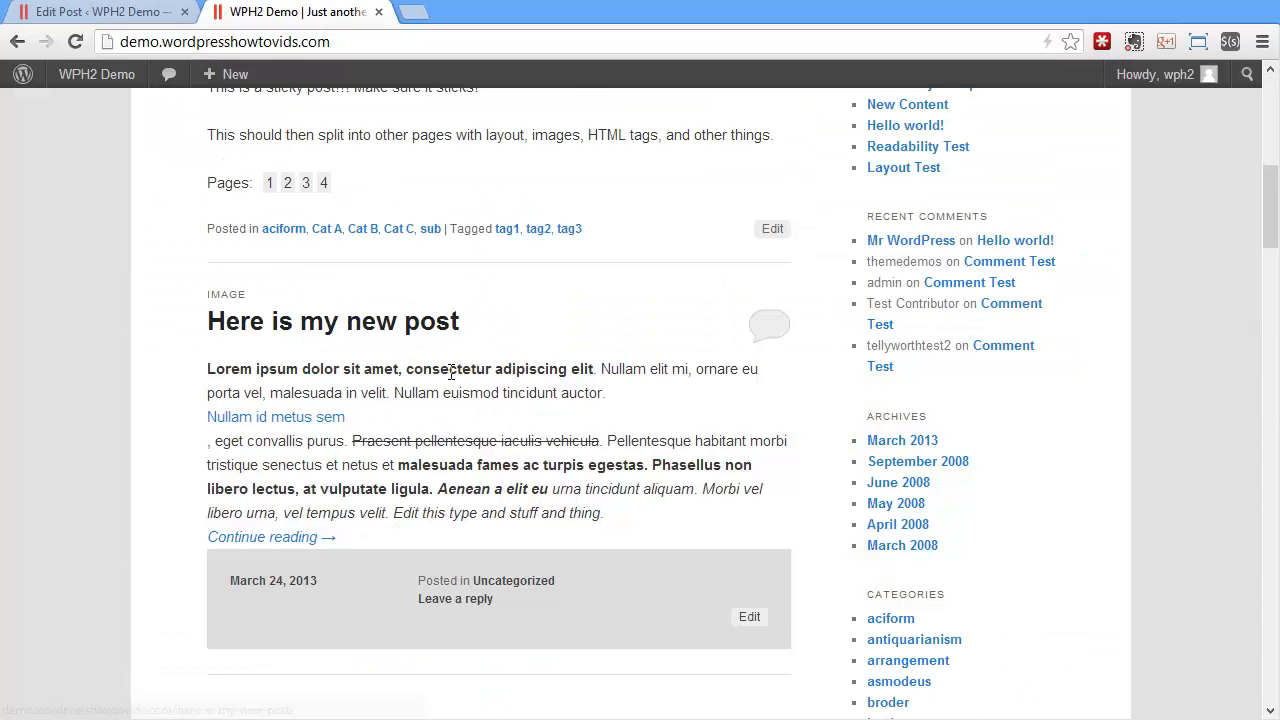
scroll(449, 371, down, 1)
click(135, 20)
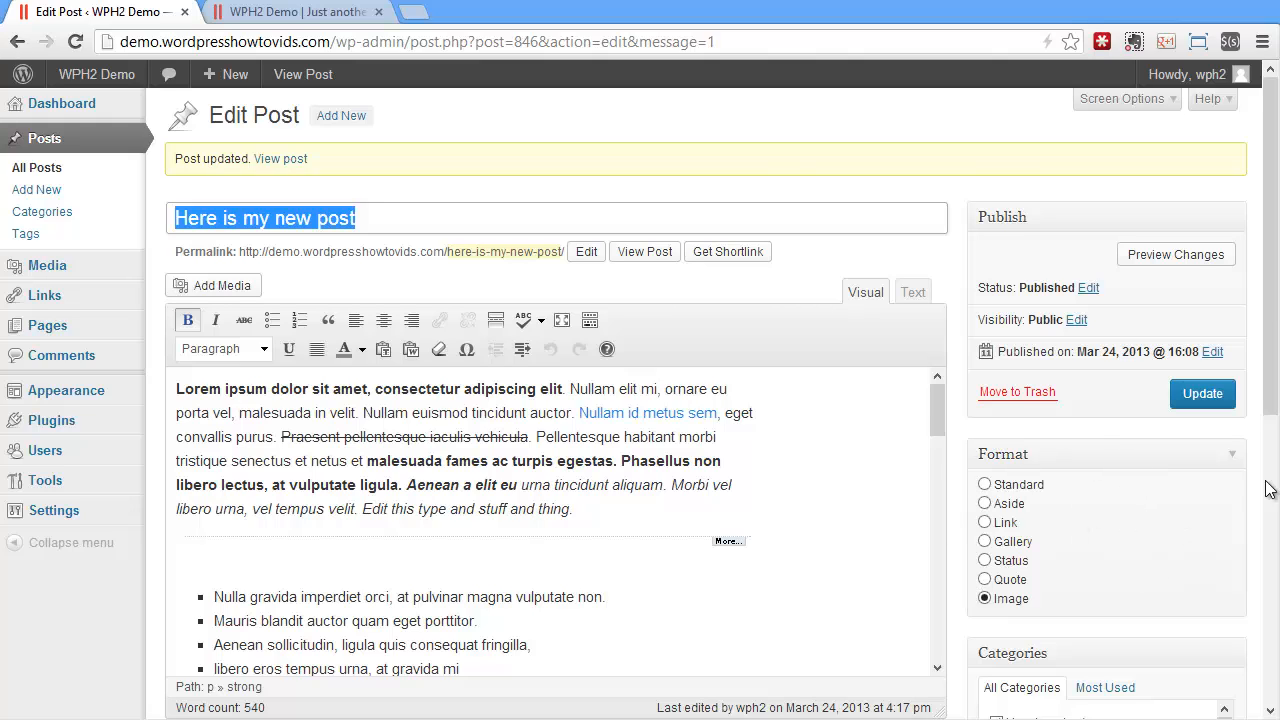
Assign the post to the categories asmodeus, broder and buying, remove it from Uncategorized and update the post
scroll(1233, 487, down, 3)
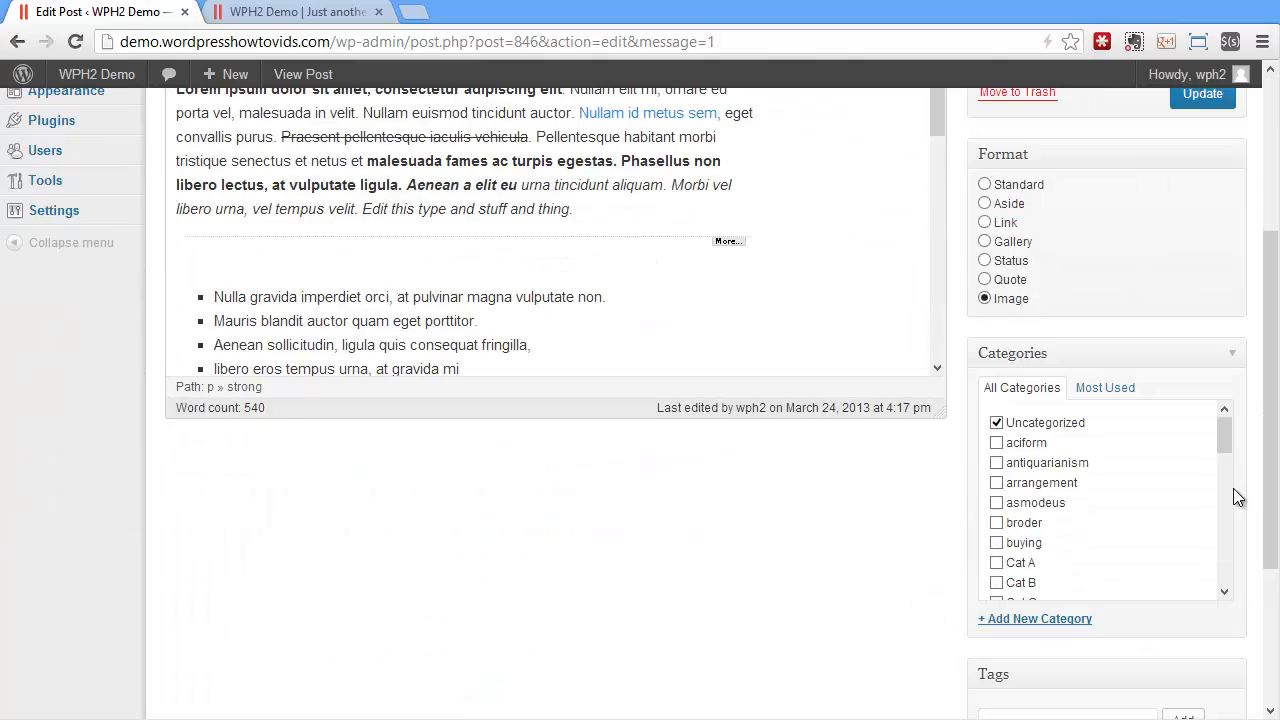
scroll(1134, 446, down, 2)
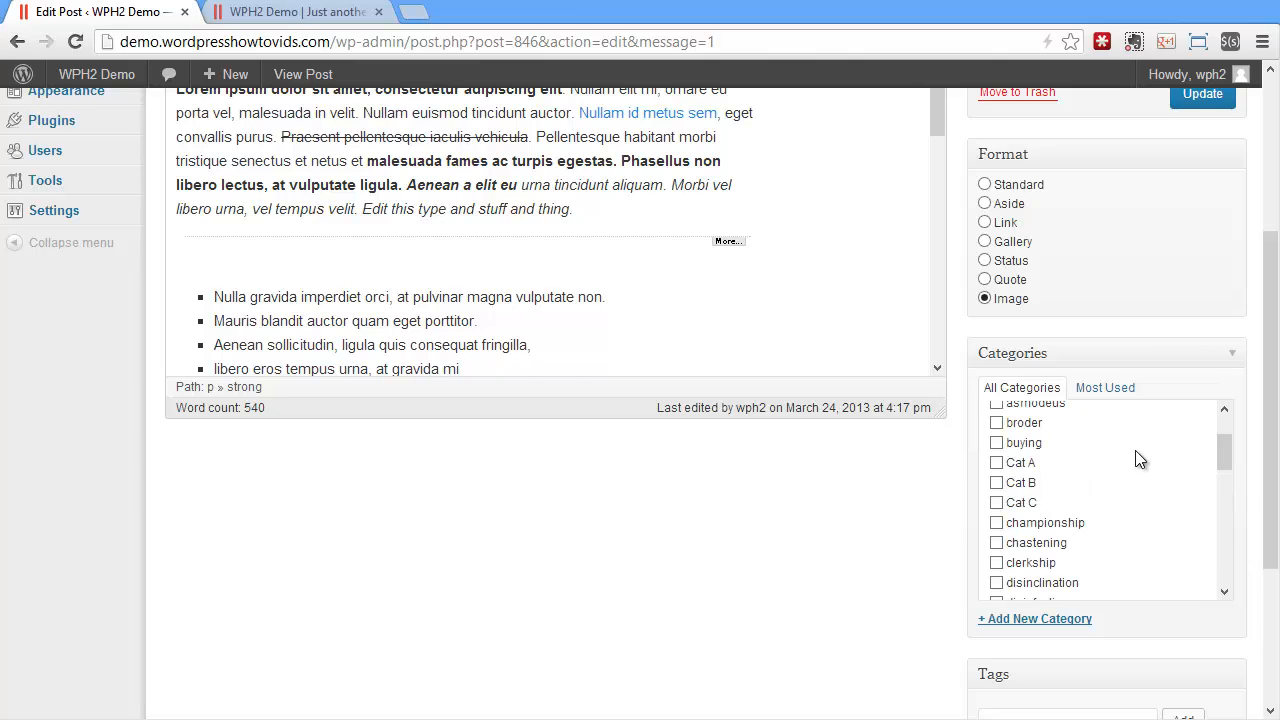
scroll(1135, 452, up, 3)
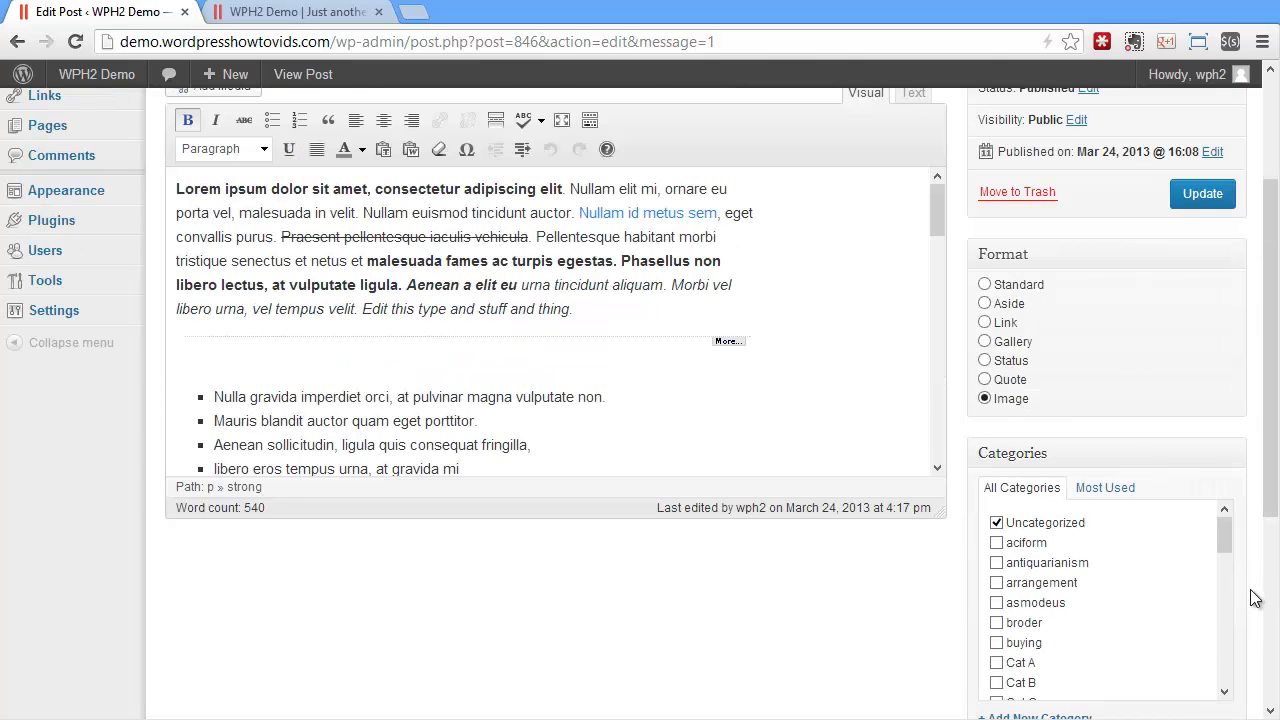
scroll(1255, 598, down, 1)
click(1039, 508)
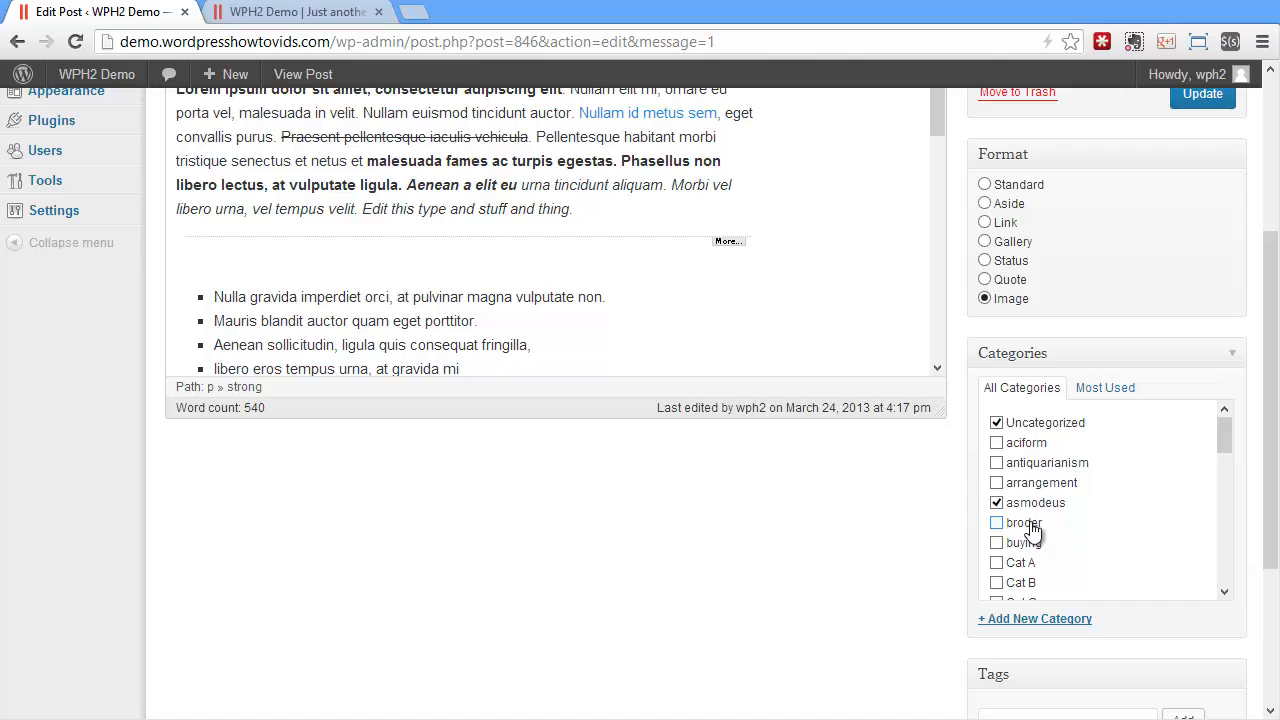
click(1032, 524)
click(1024, 543)
click(1040, 432)
scroll(970, 546, up, 3)
click(1202, 393)
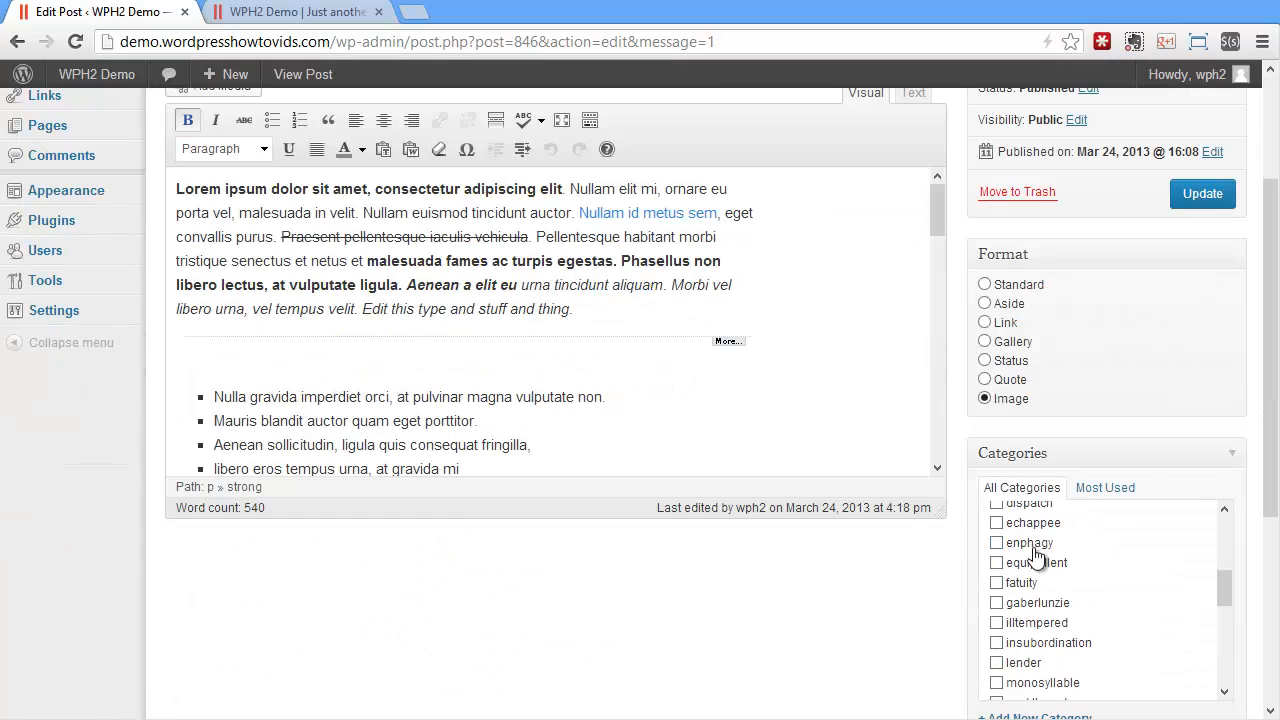
Review the post's selected categories, view the most used ones and return to the full category list
scroll(930, 583, down, 5)
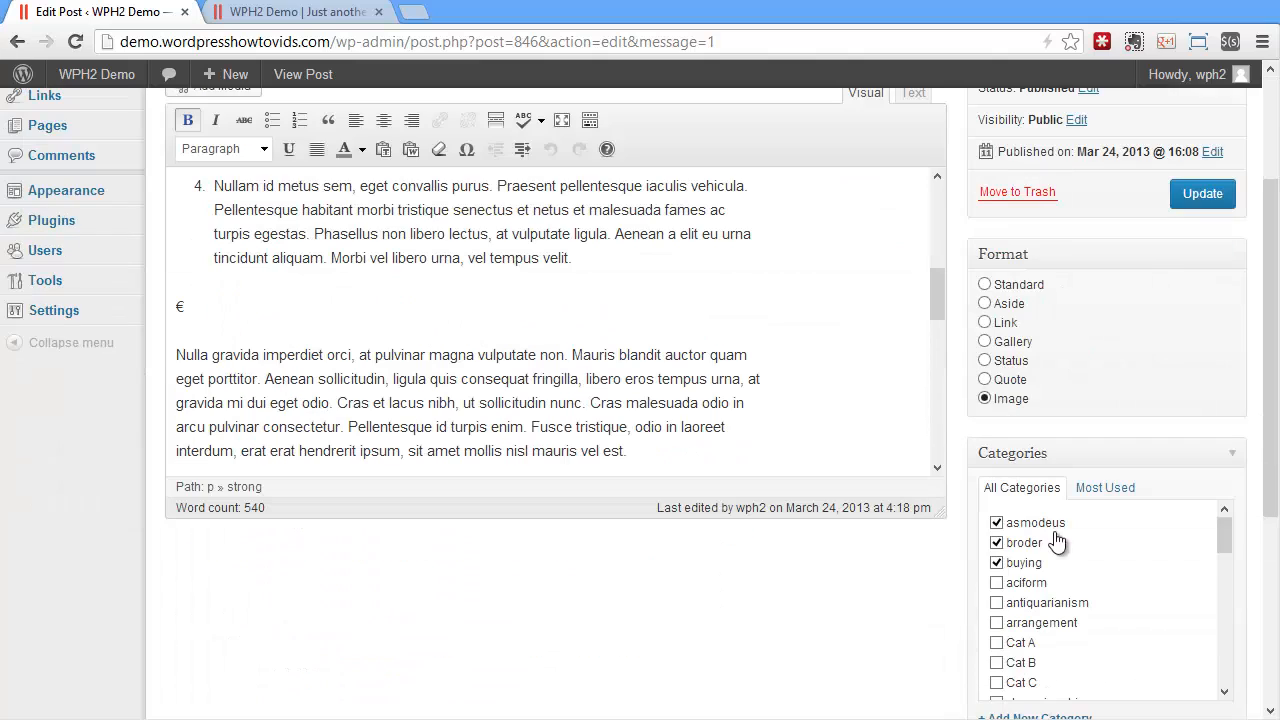
click(1104, 488)
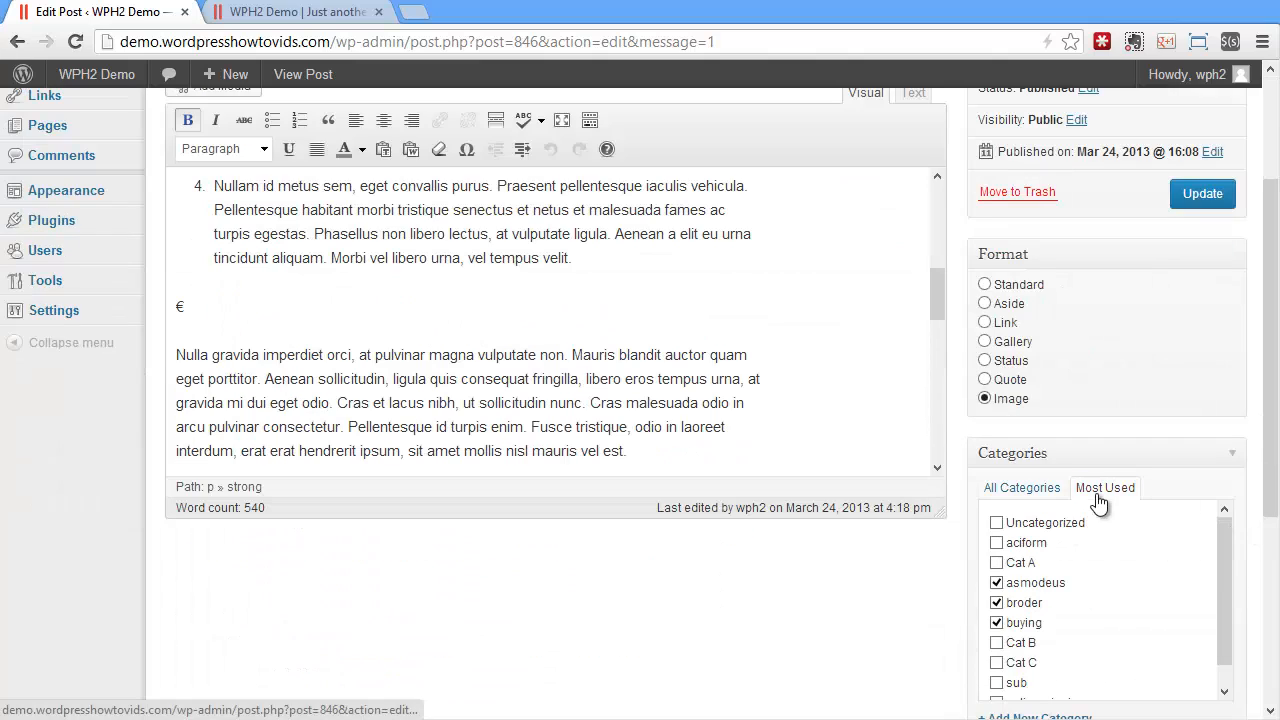
drag(1223, 590, 1216, 547)
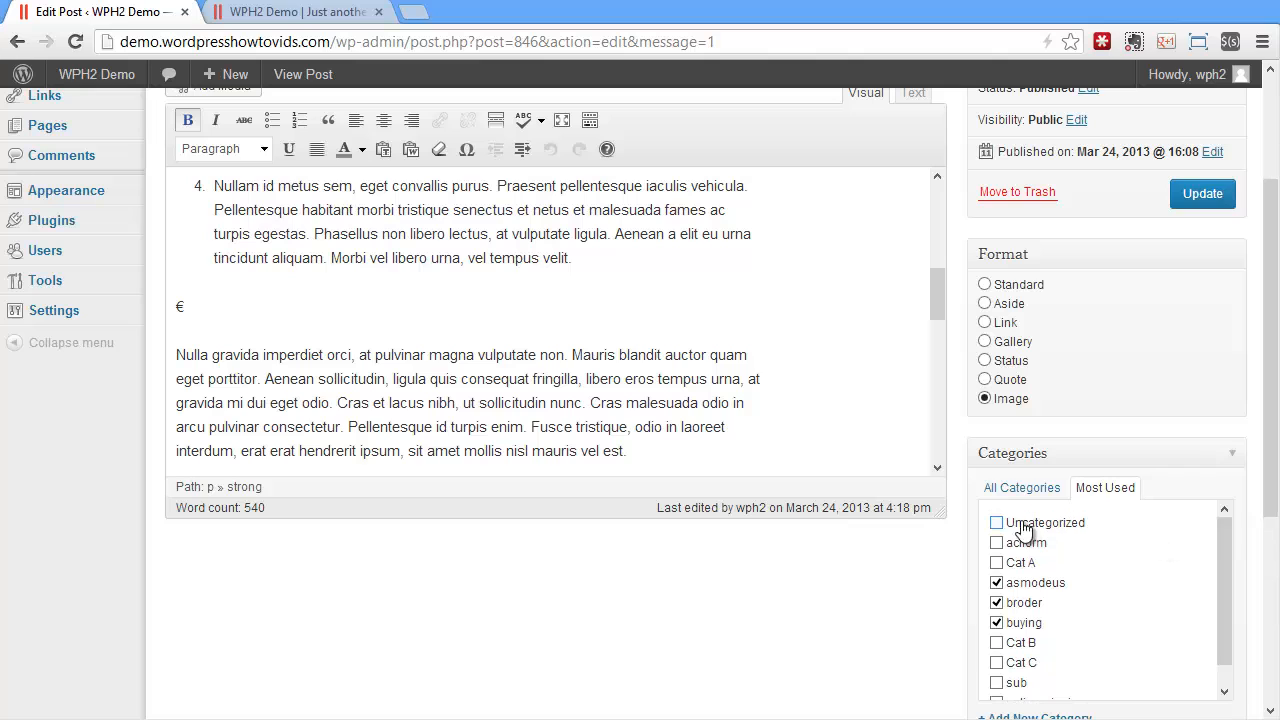
click(1038, 490)
Add a category named New Category with buying as its parent category
scroll(934, 598, down, 3)
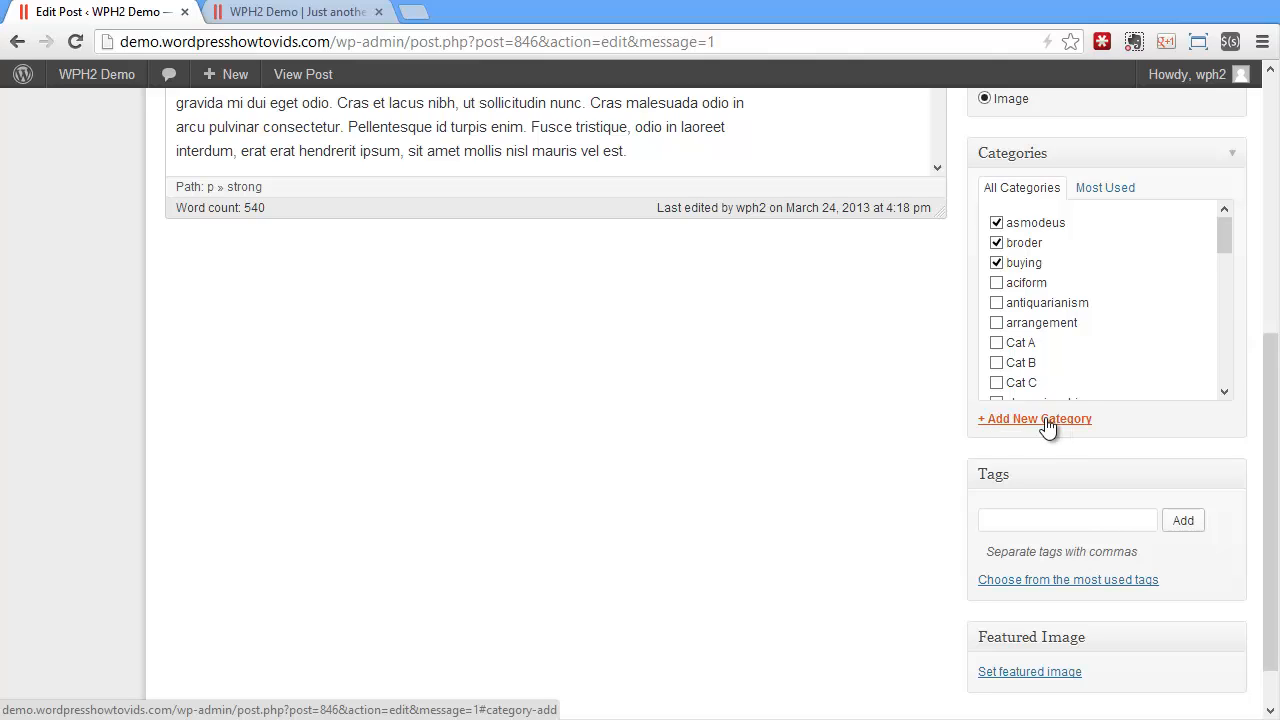
click(1047, 420)
text(New C)
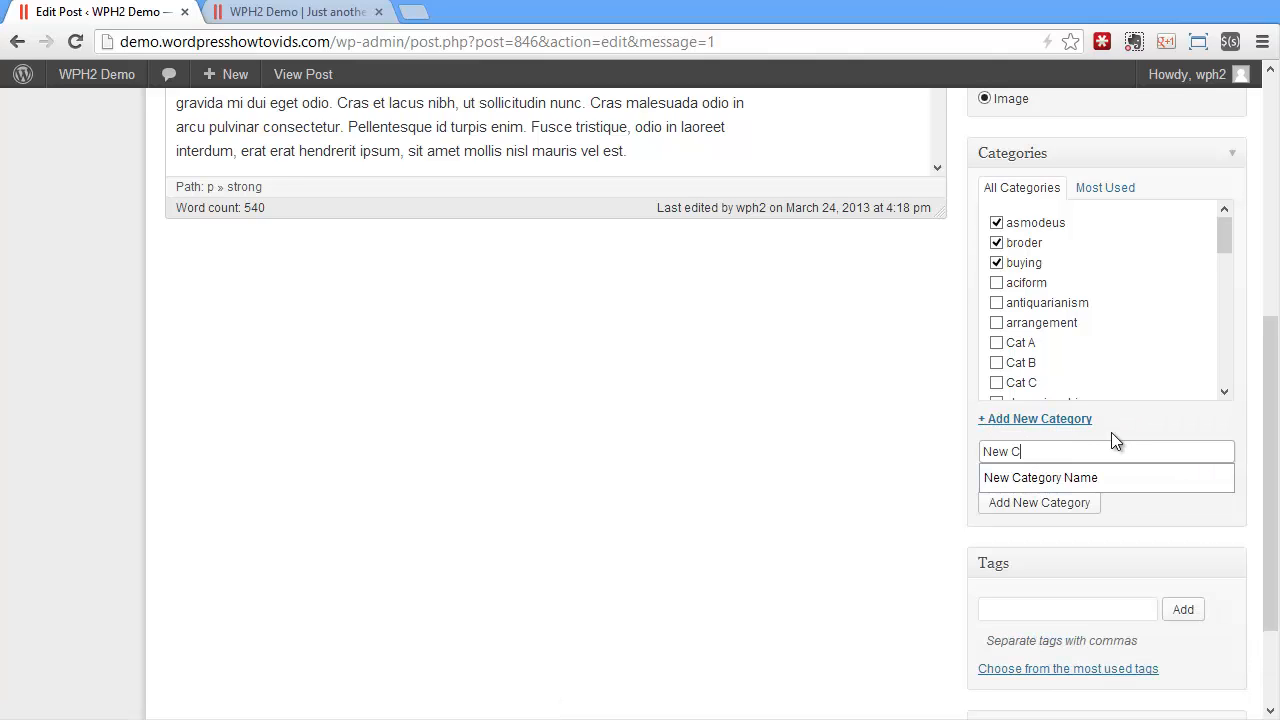
text(ategory)
click(873, 485)
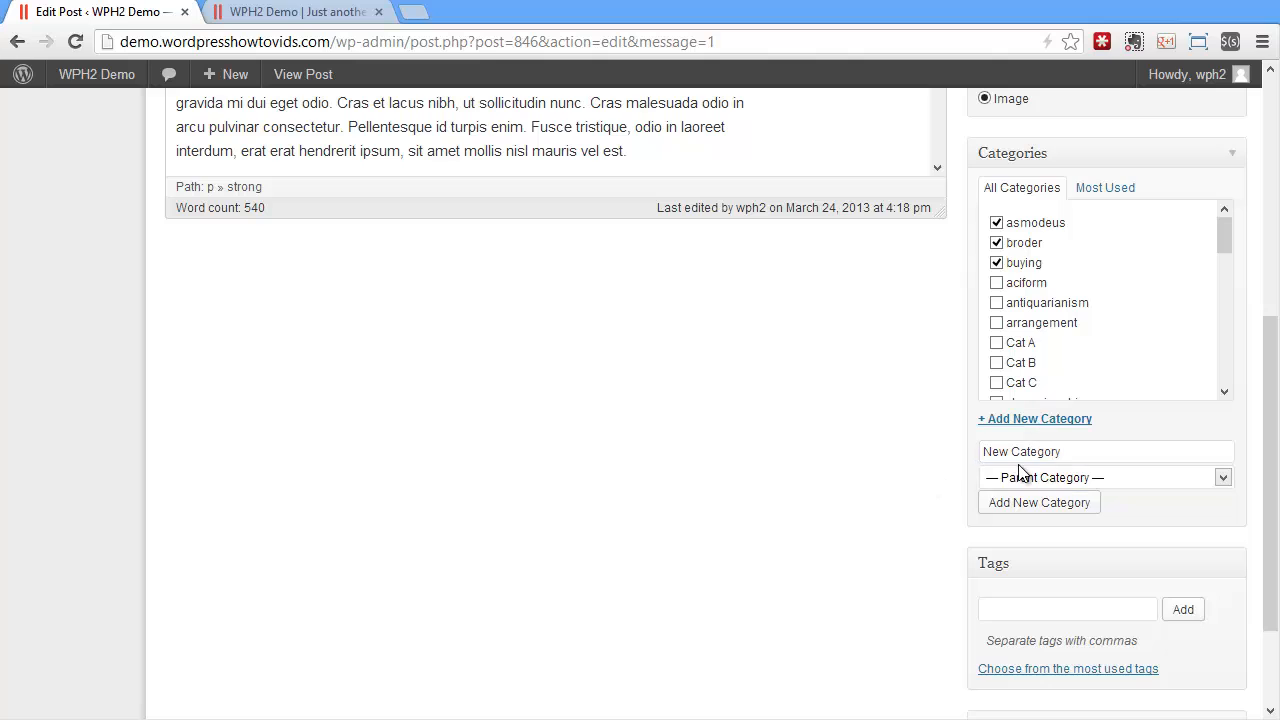
click(1077, 479)
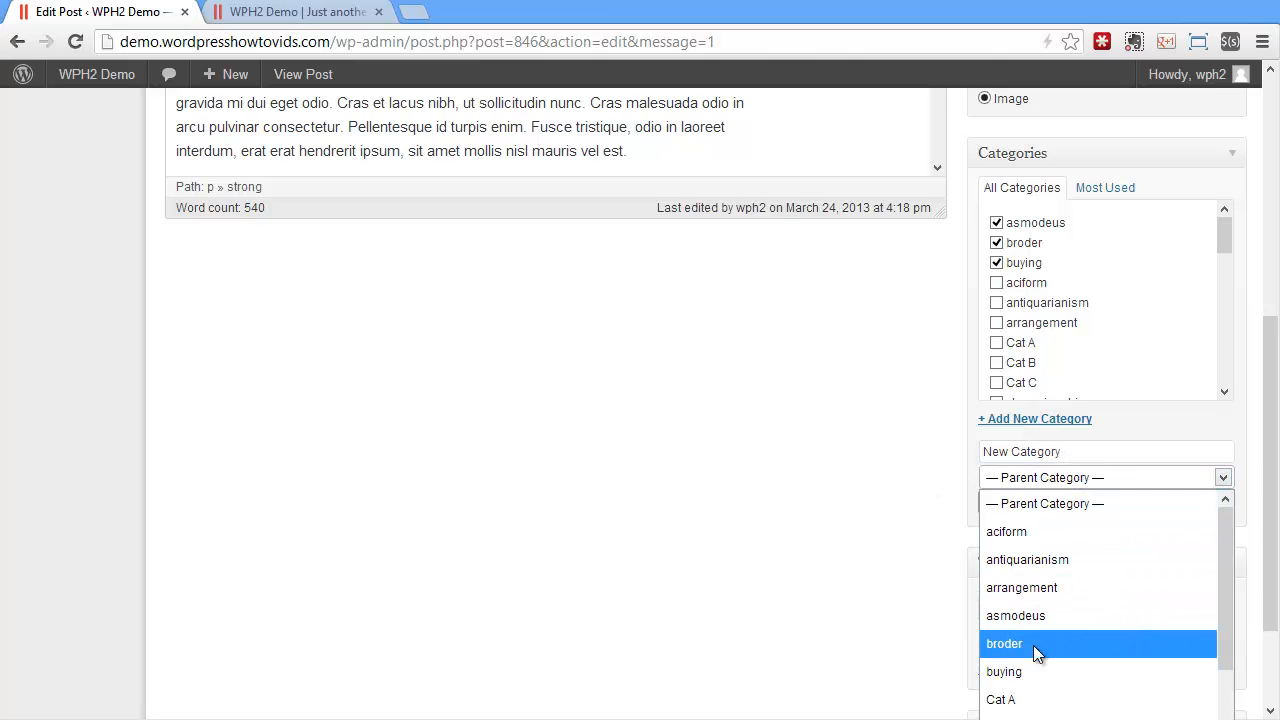
click(1040, 672)
click(1050, 509)
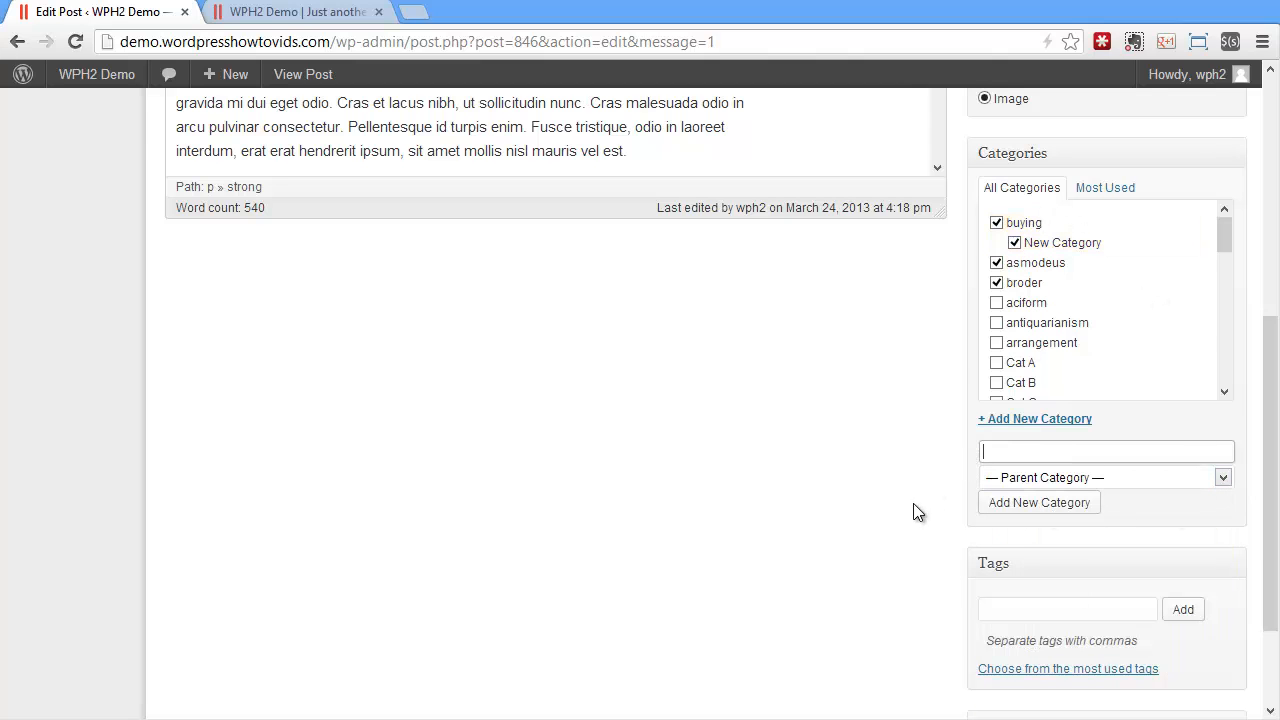
Update the post, check the categories listed at the end of its page on the site and return to the editor
scroll(913, 503, up, 10)
click(1203, 293)
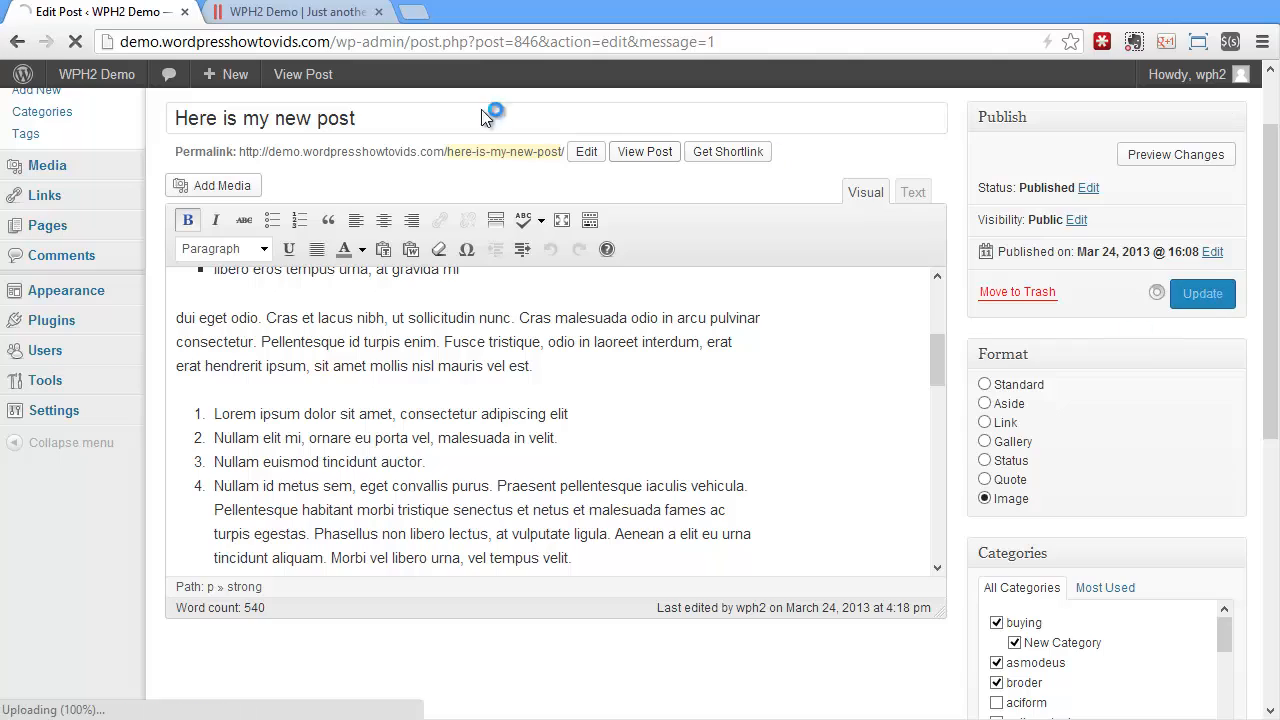
click(290, 12)
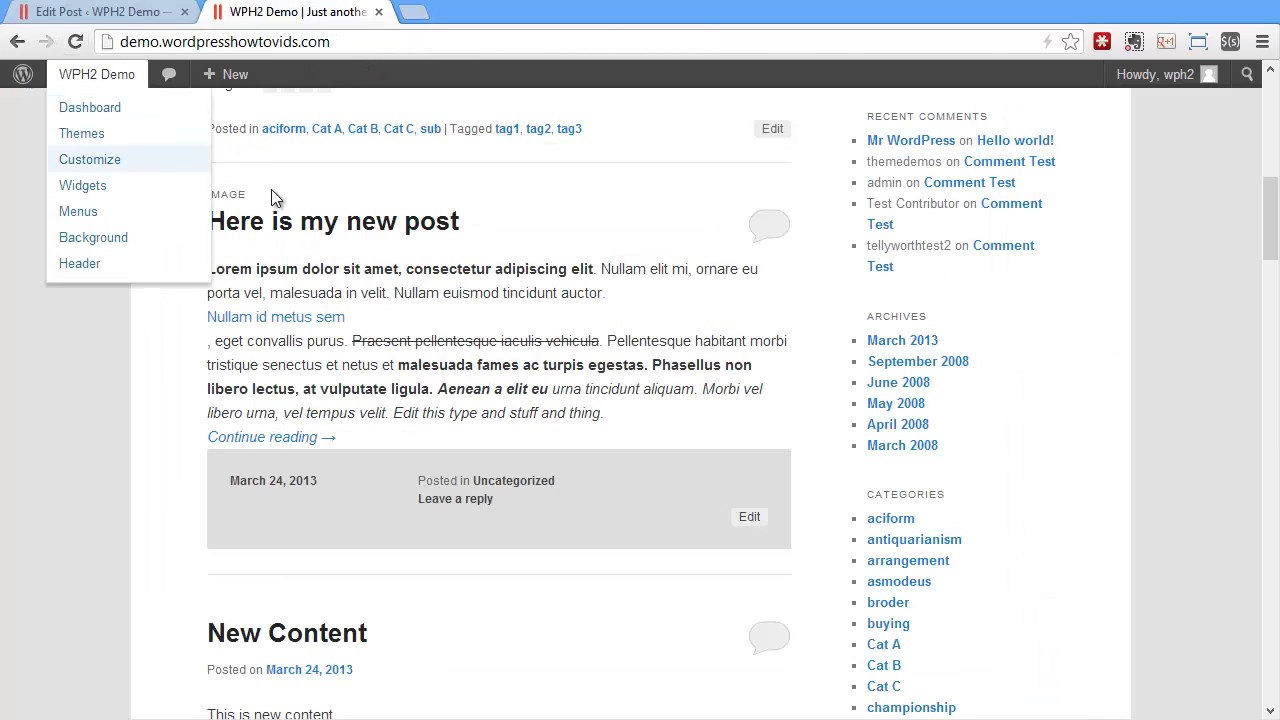
click(286, 224)
scroll(640, 400, down, 6)
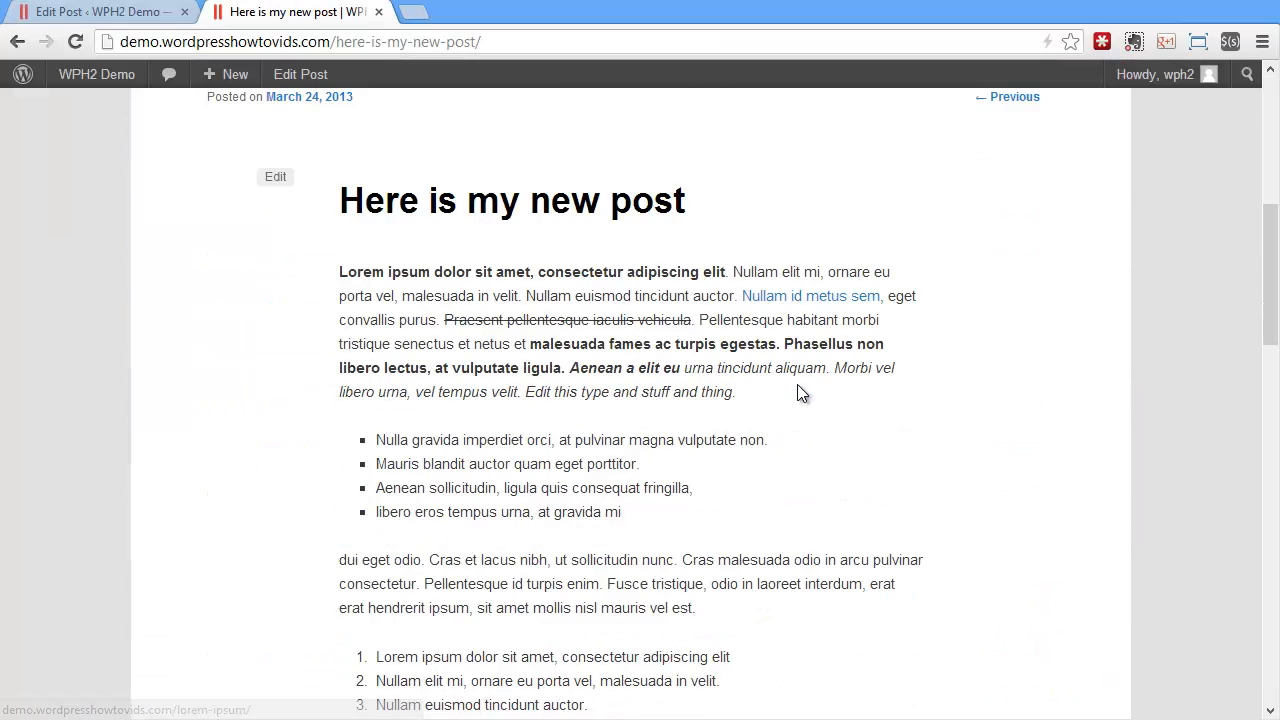
scroll(798, 386, down, 13)
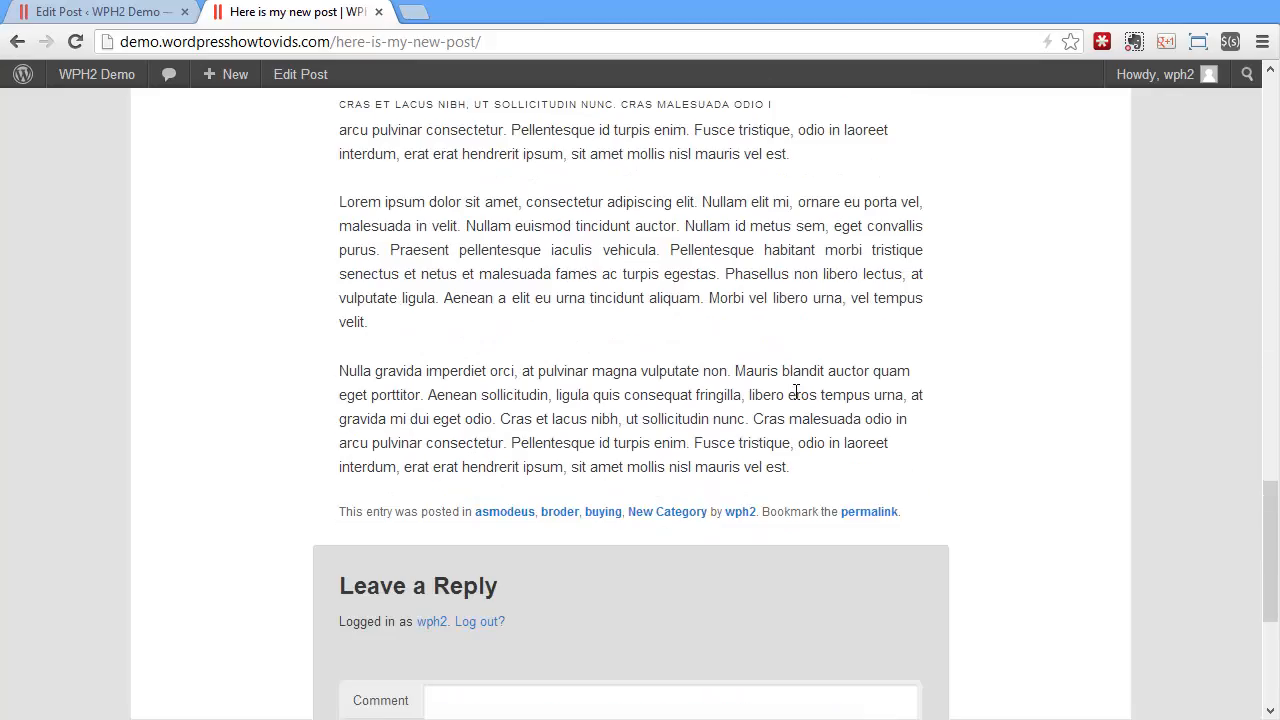
scroll(686, 463, up, 15)
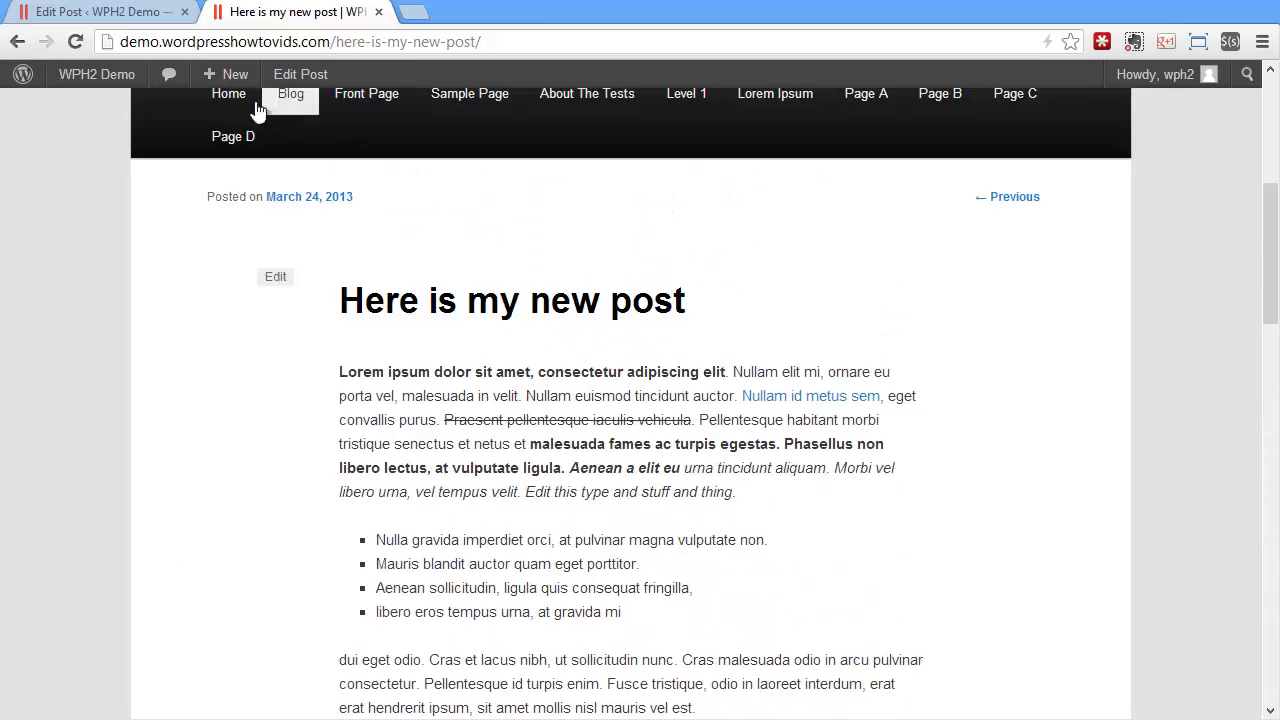
click(100, 12)
Show the most used tags and add the tags add, new, tags and in to the post
scroll(1003, 508, down, 10)
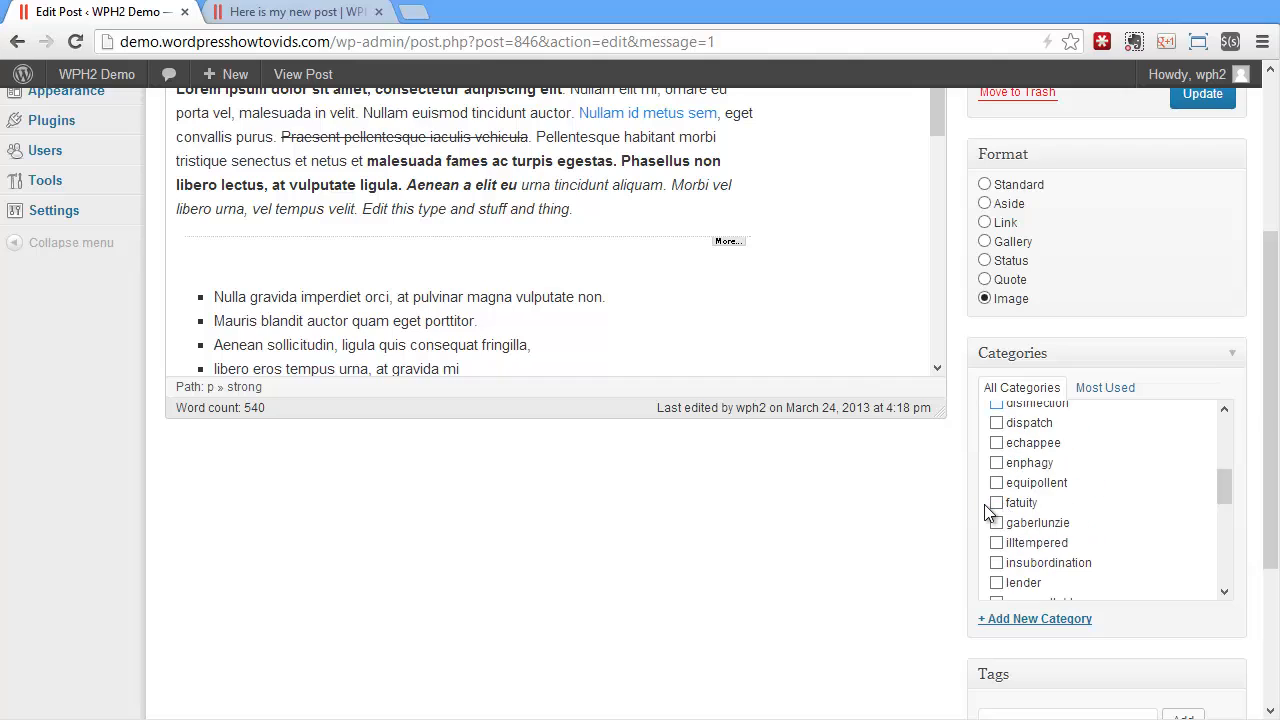
scroll(966, 509, down, 3)
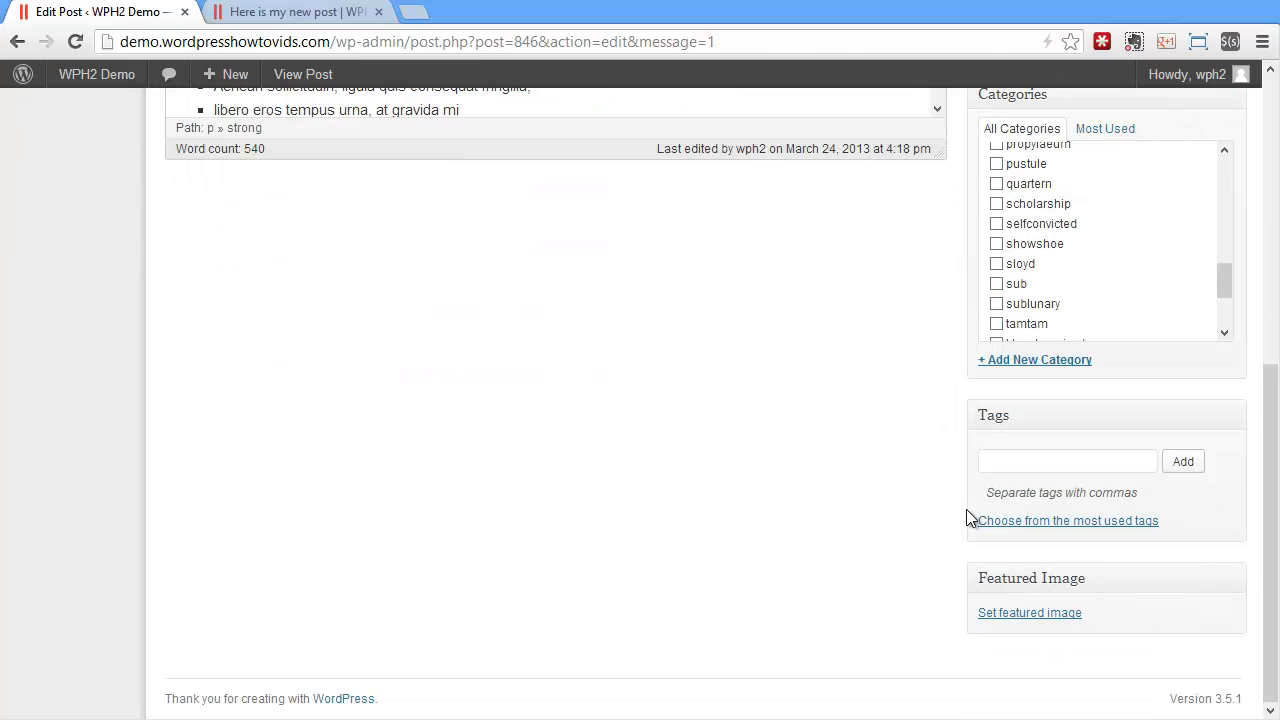
click(1018, 462)
text(add,new,tags,in)
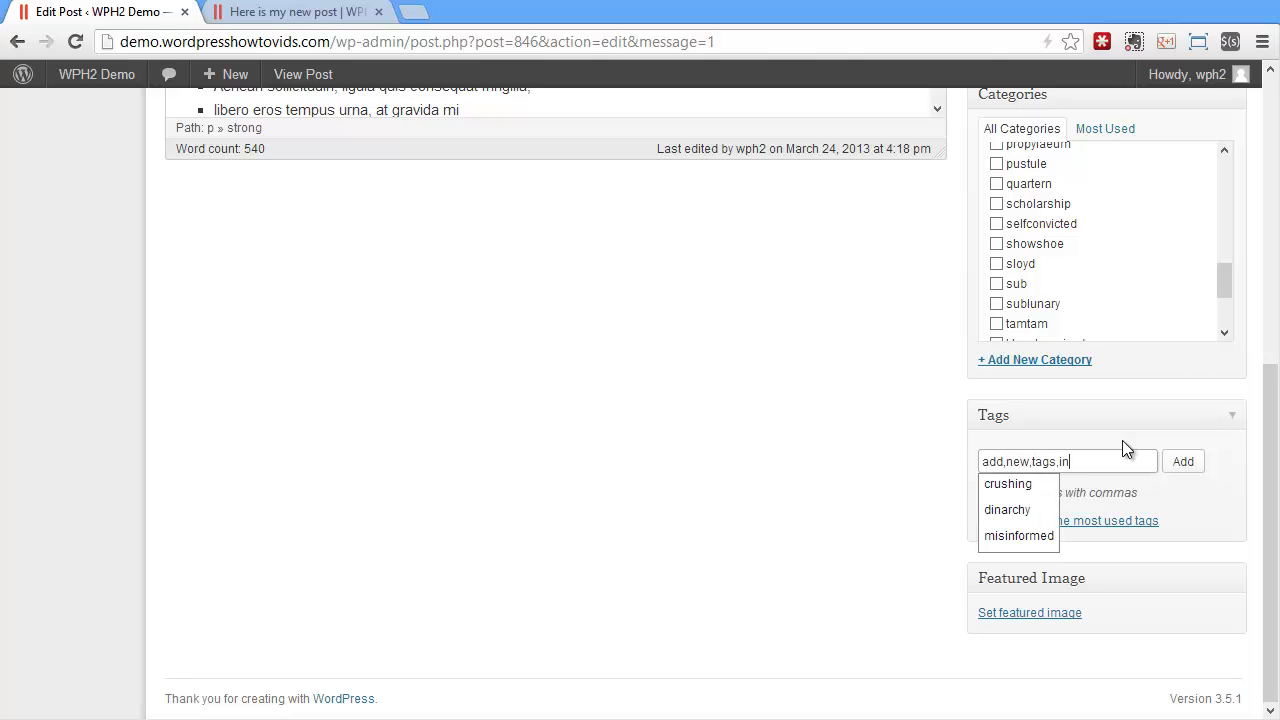
click(1122, 440)
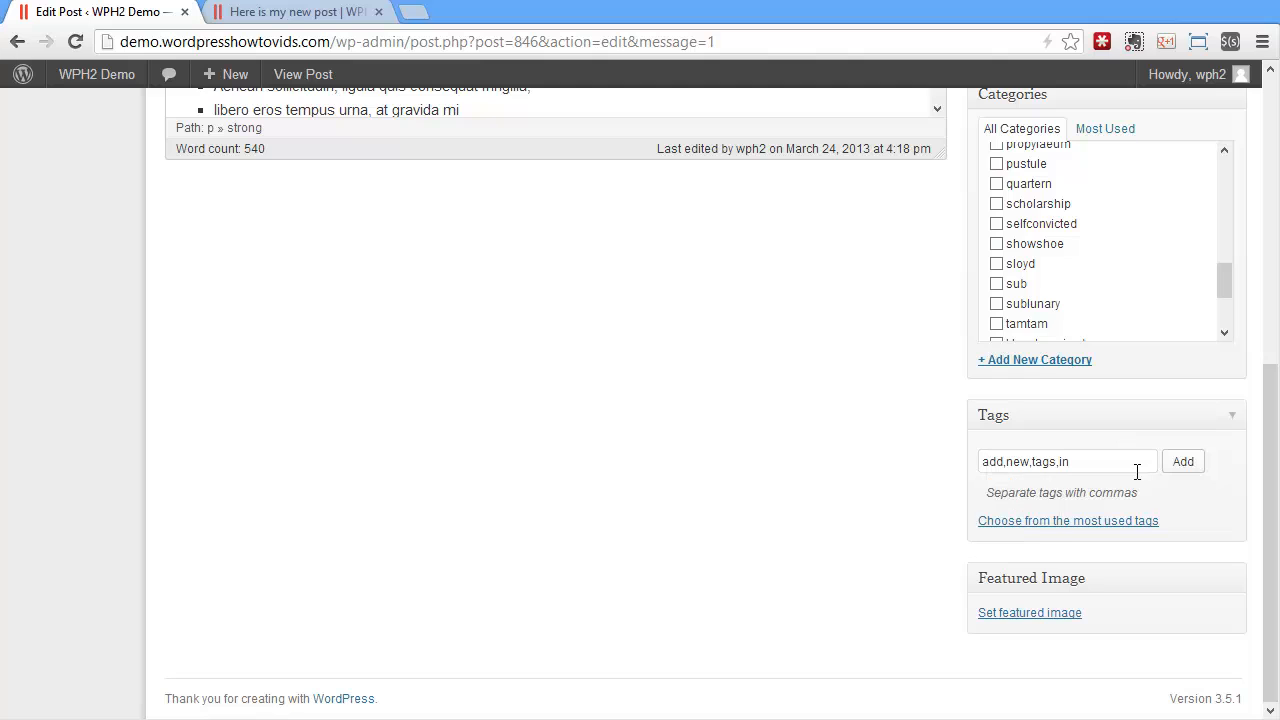
click(1098, 524)
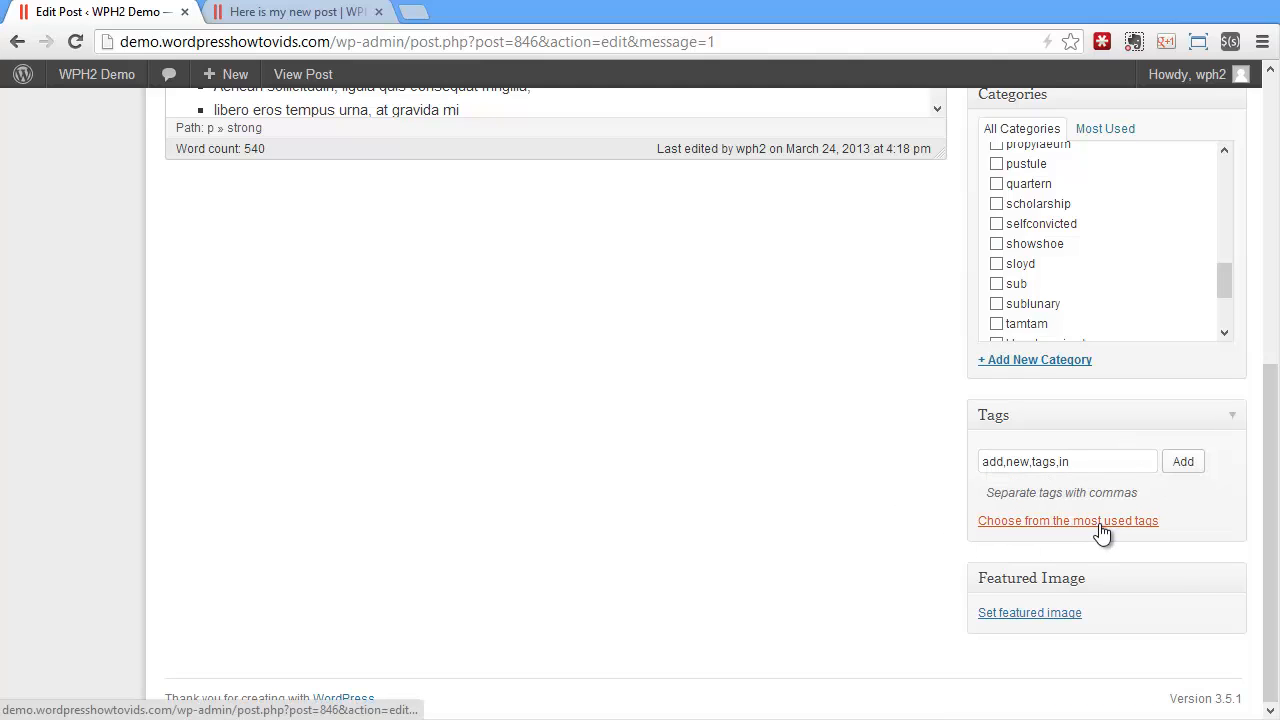
scroll(838, 556, down, 1)
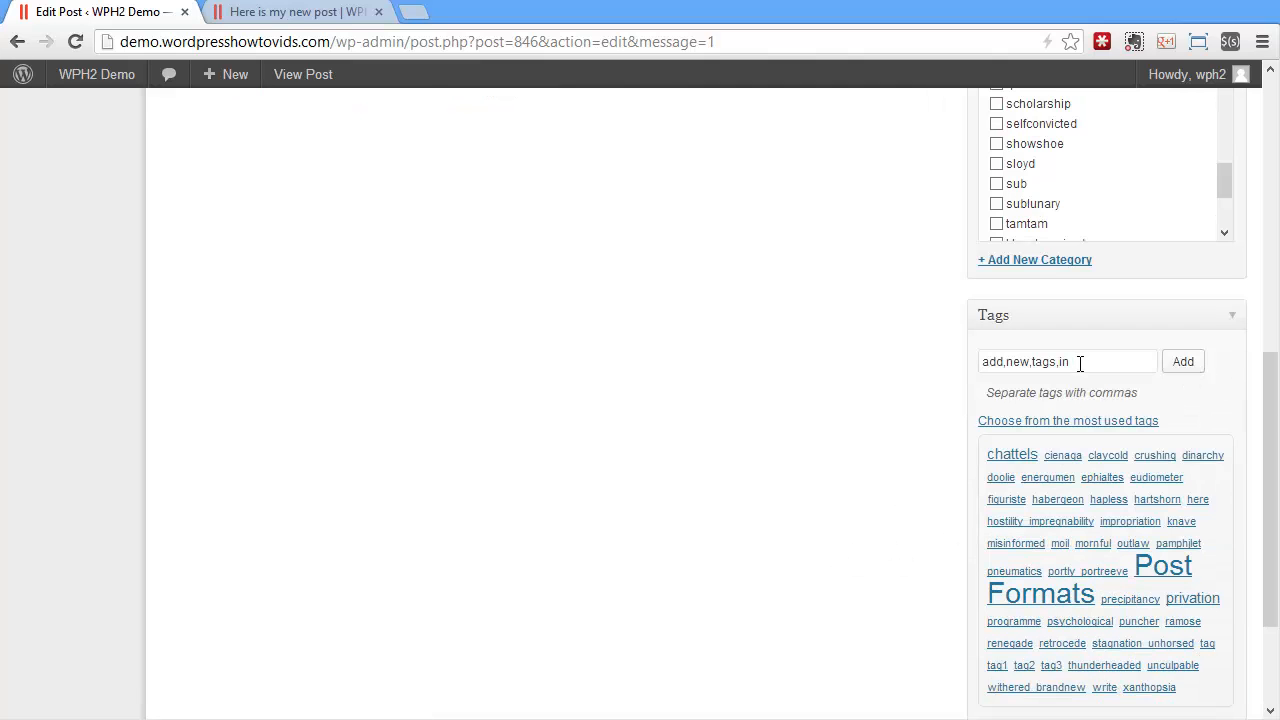
click(1190, 366)
Add the most used tags Post Formats, habergeon, dinarchy and xanthopsia to the post and update it
click(1172, 606)
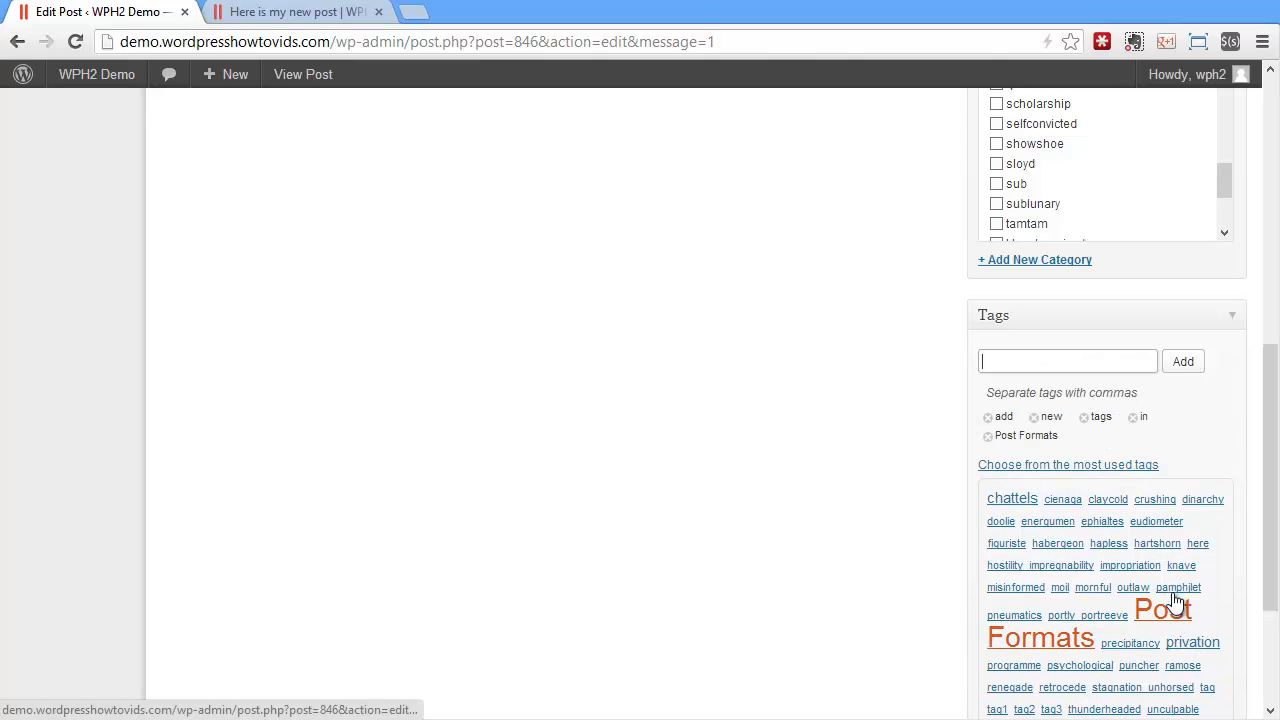
click(1057, 545)
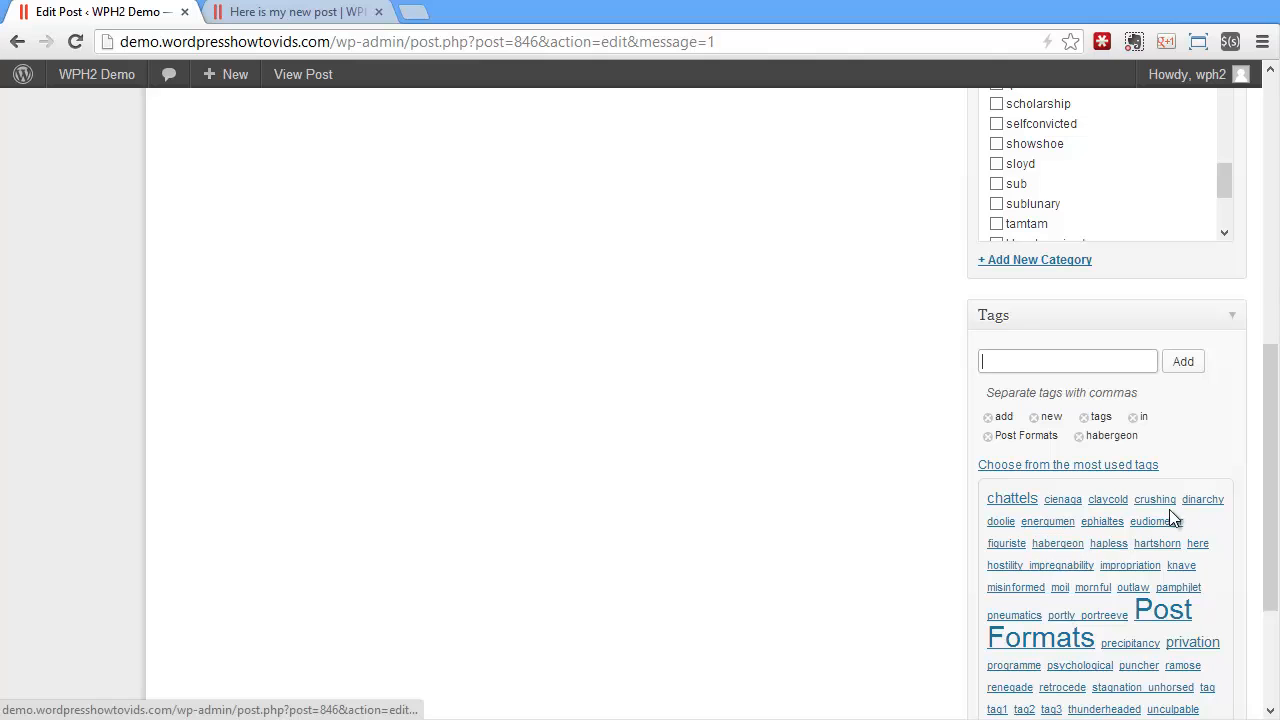
click(1203, 501)
scroll(1161, 551, down, 1)
scroll(1161, 551, down, 1)
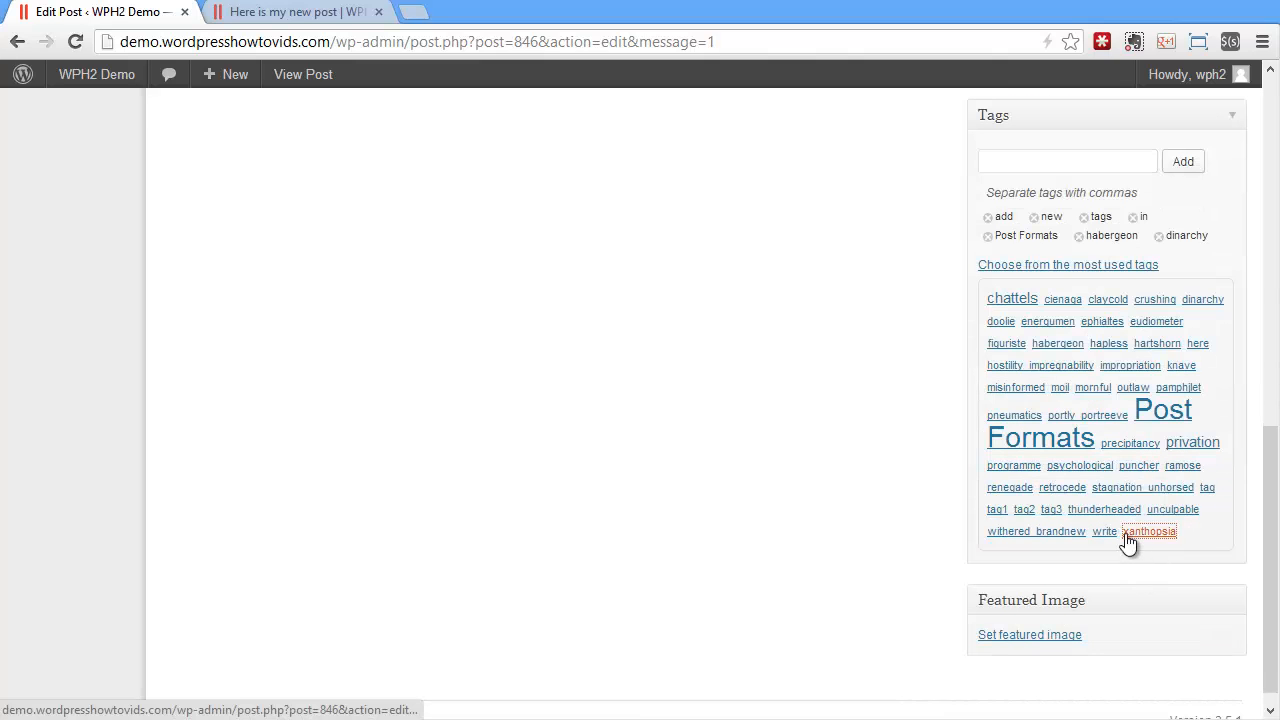
click(1140, 532)
scroll(923, 480, up, 1)
scroll(923, 480, down, 2)
scroll(923, 481, up, 10)
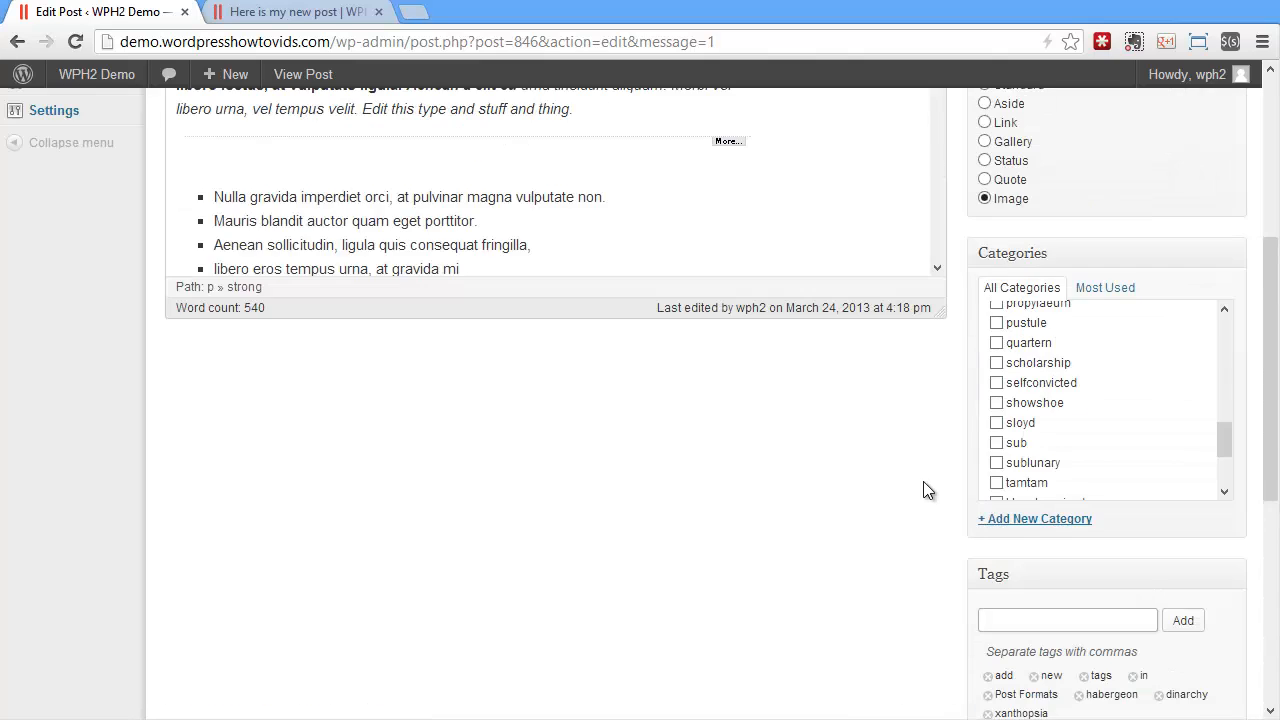
click(1190, 397)
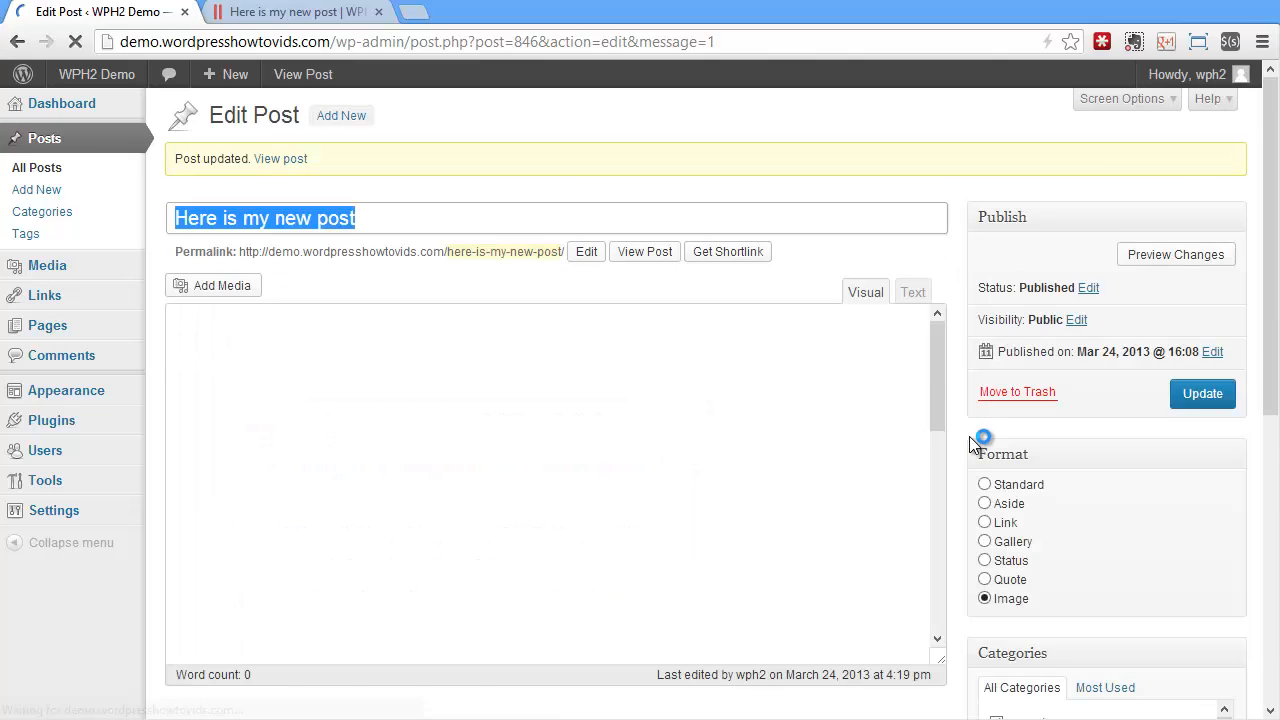
Set the night city street photo from the Media Library as the post's featured image
scroll(969, 436, down, 10)
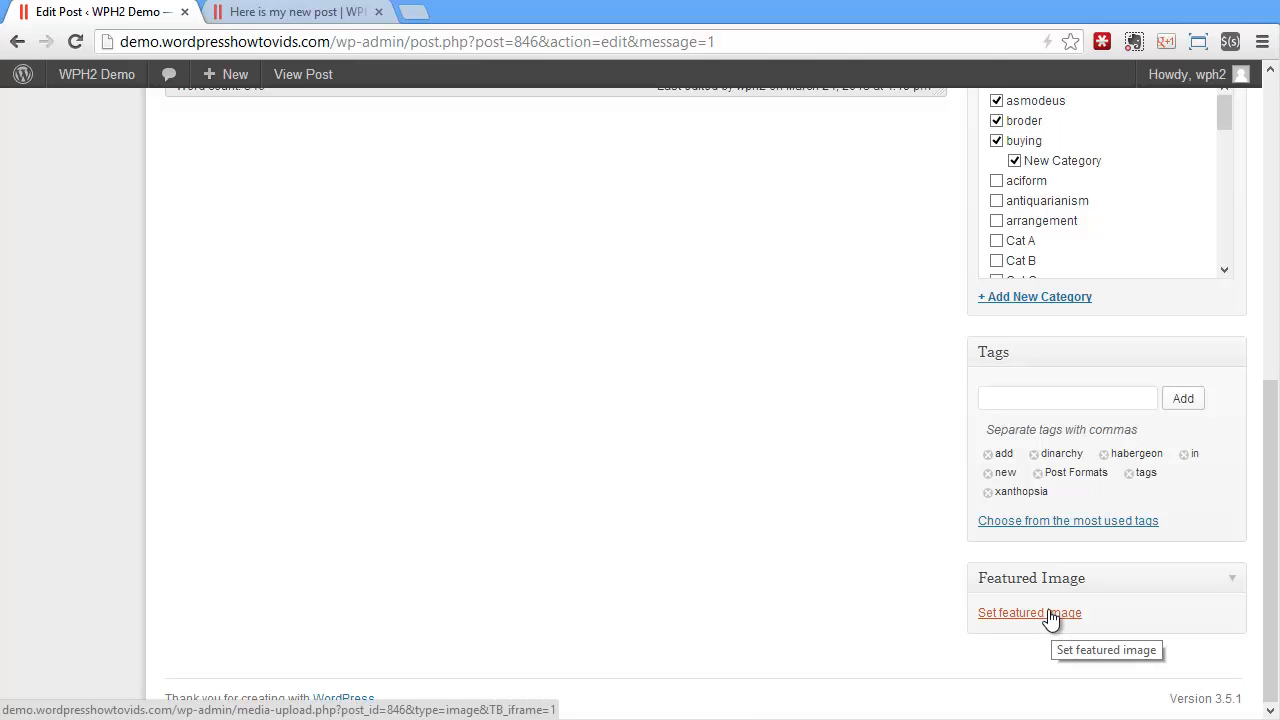
click(1050, 620)
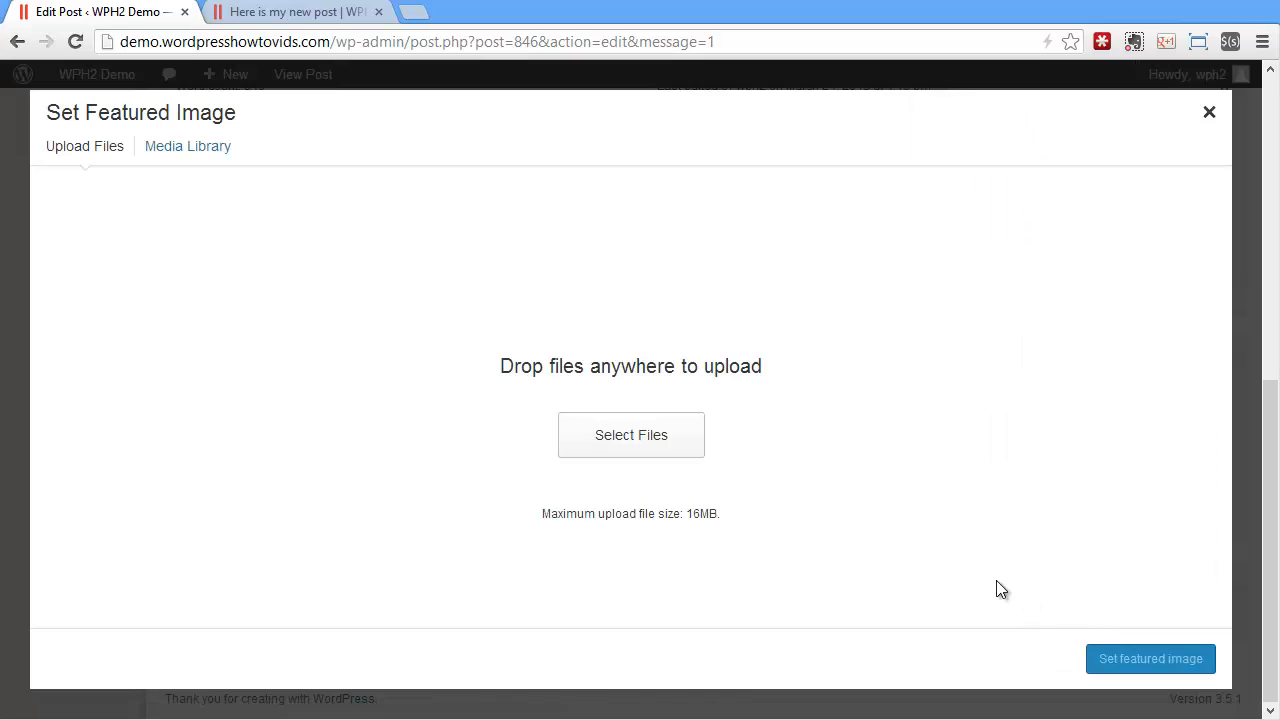
click(198, 150)
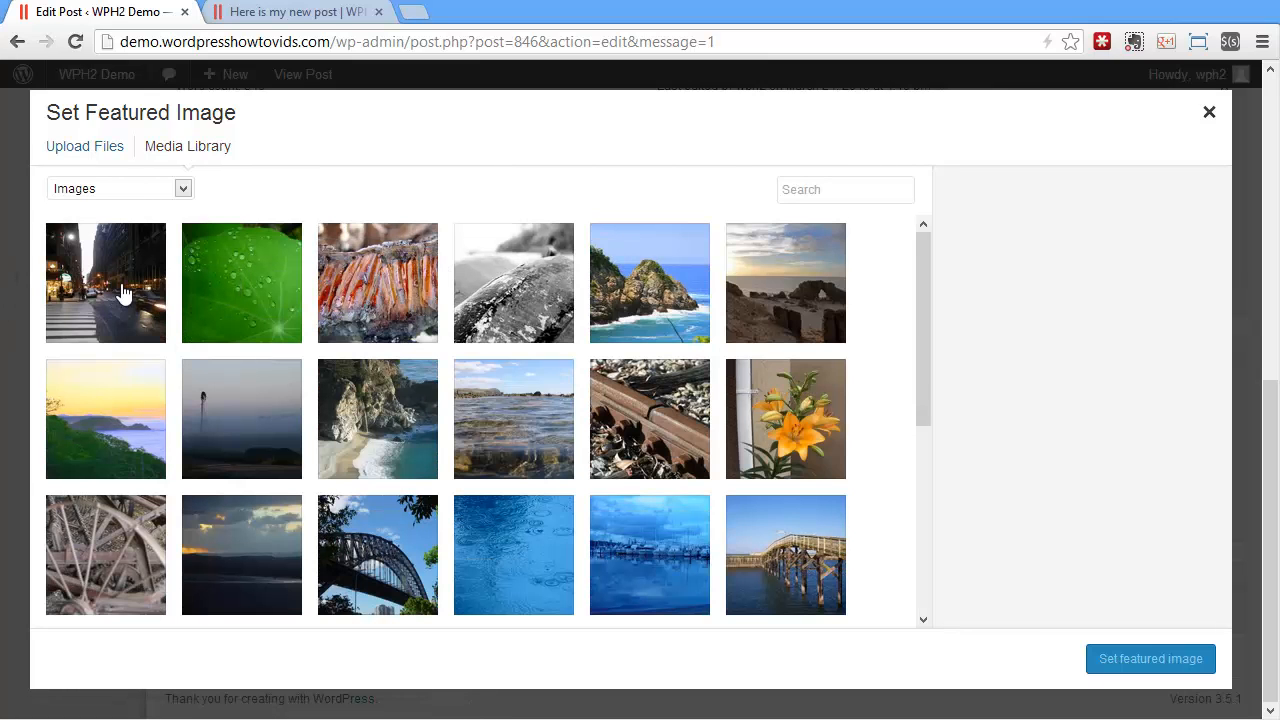
click(112, 288)
click(1150, 659)
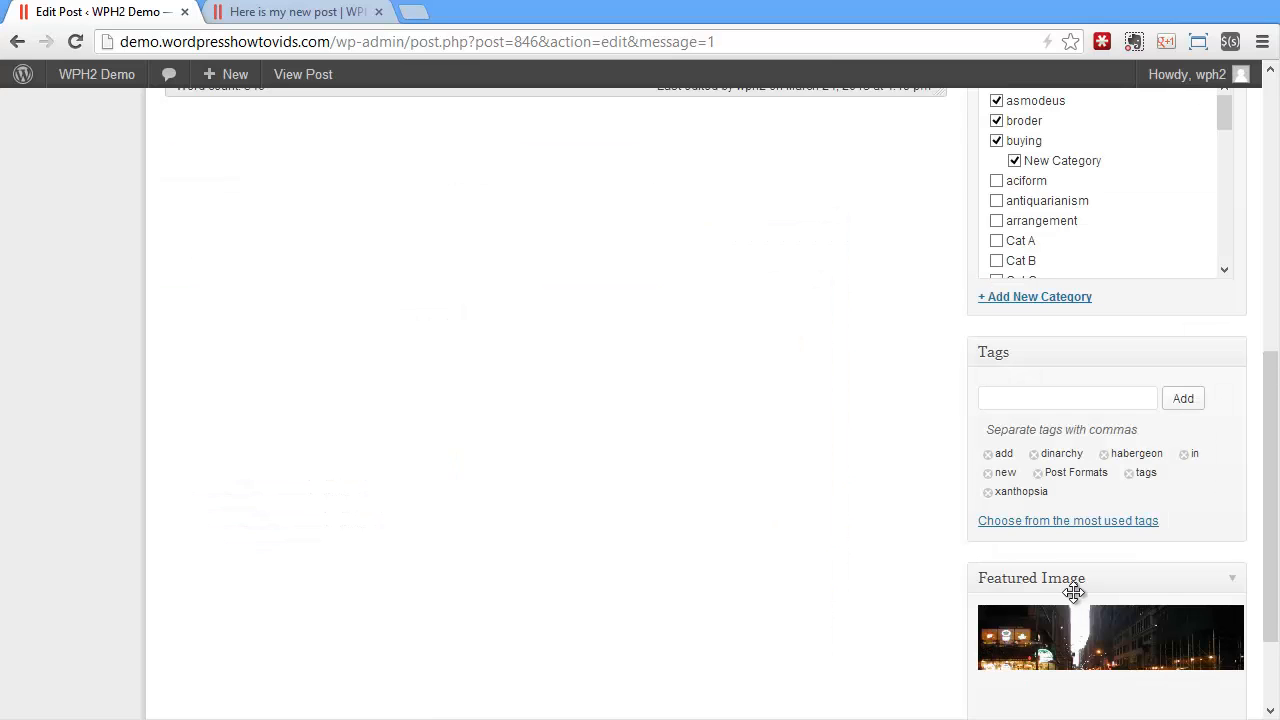
Update the post with its featured image and reload the post's page on the site
scroll(896, 530, up, 5)
click(1175, 265)
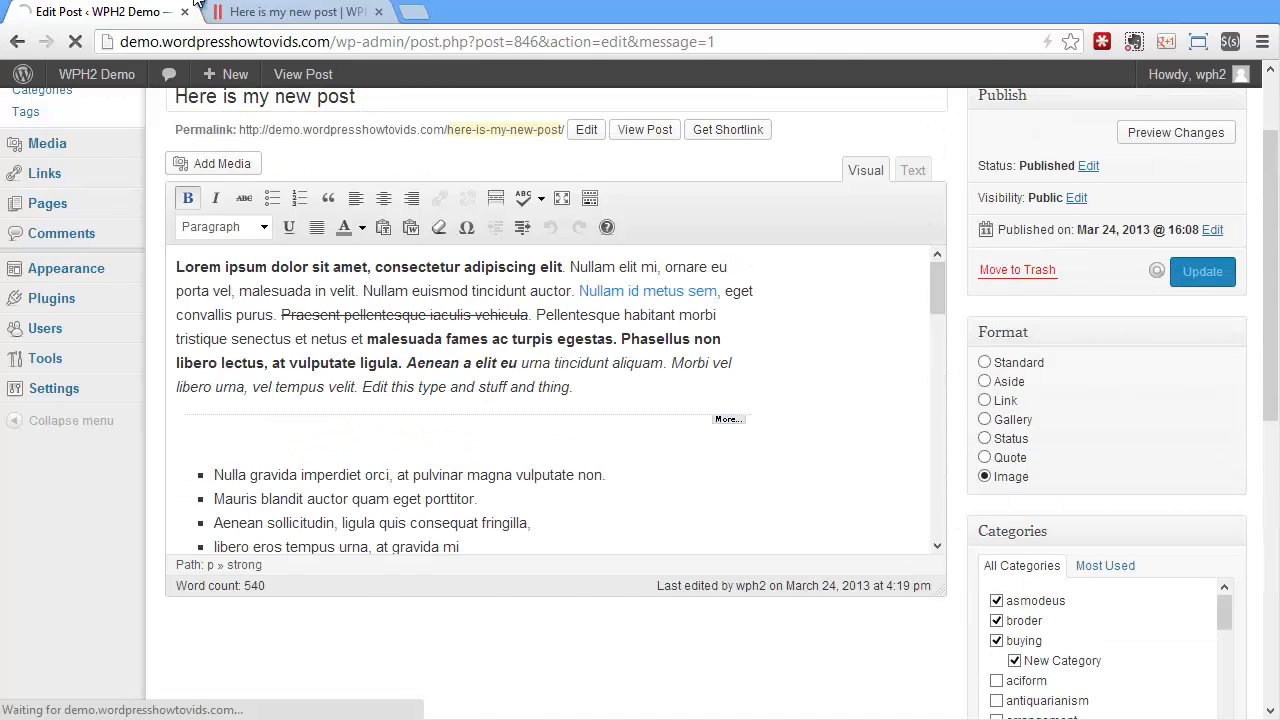
click(250, 11)
click(74, 42)
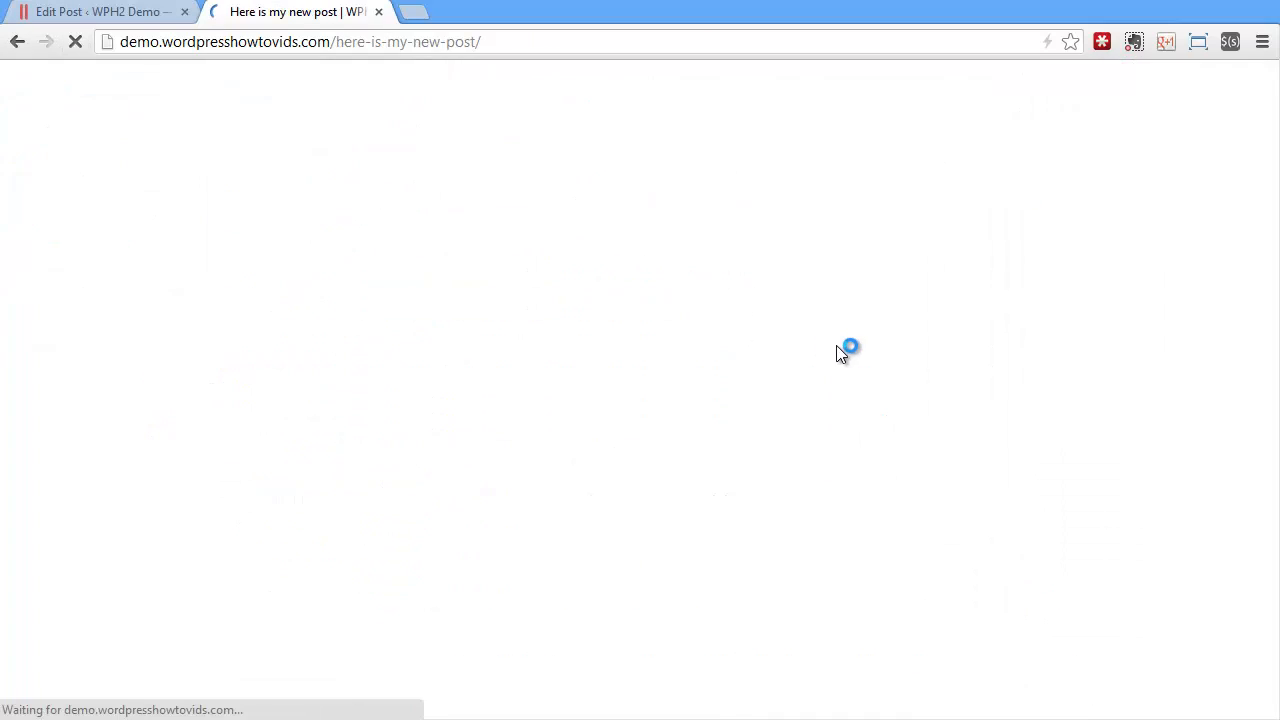
Look over the post's page, and check how the post is listed on the site's home page
scroll(740, 397, up, 5)
scroll(743, 411, down, 4)
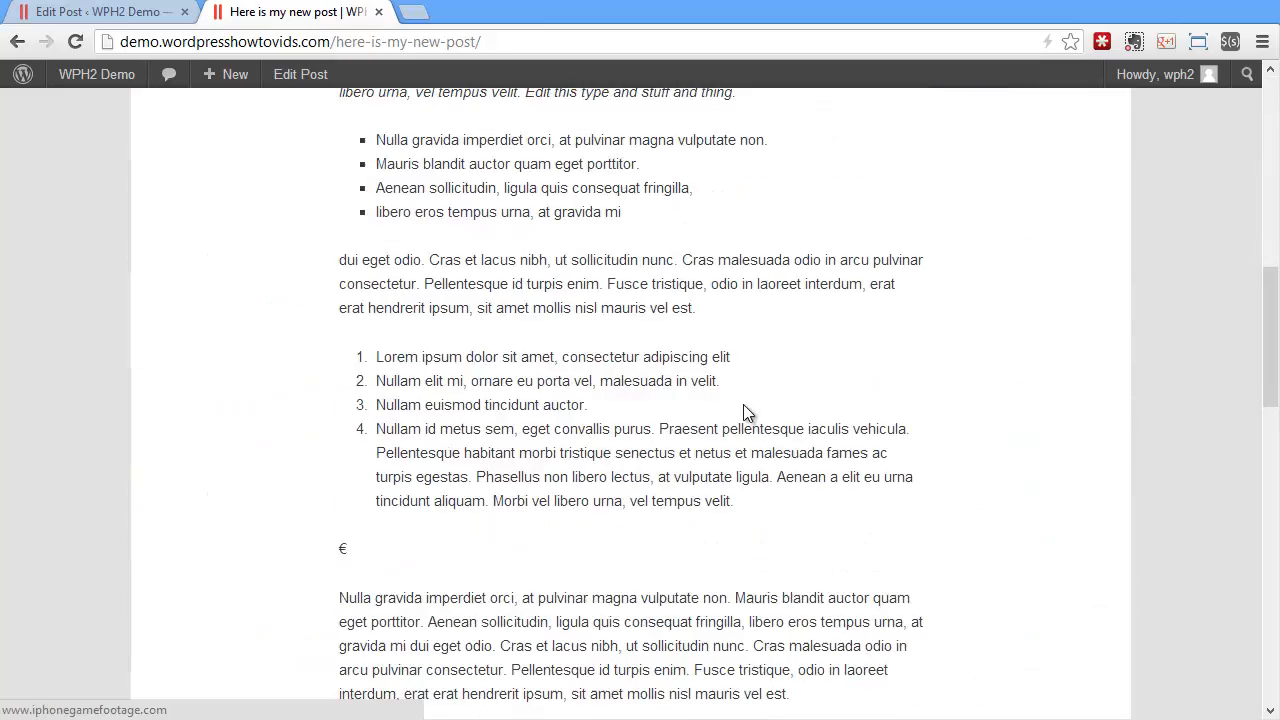
scroll(743, 404, up, 7)
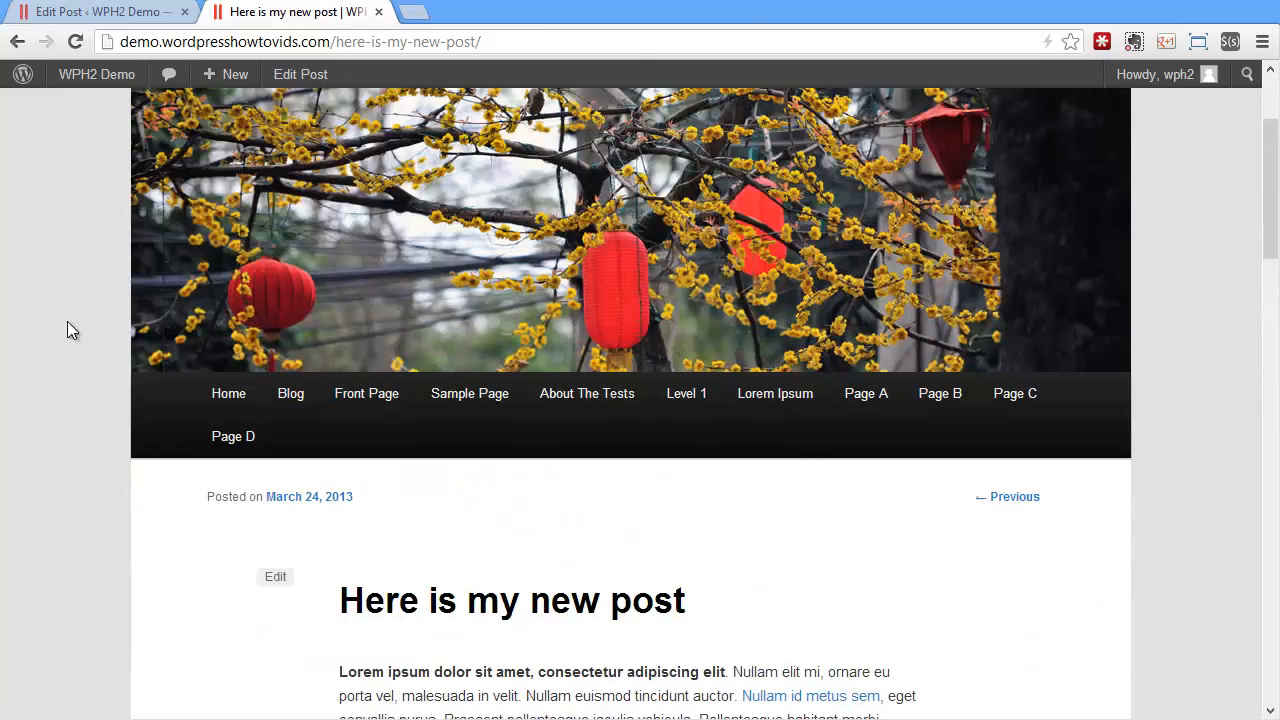
scroll(67, 321, up, 2)
click(268, 193)
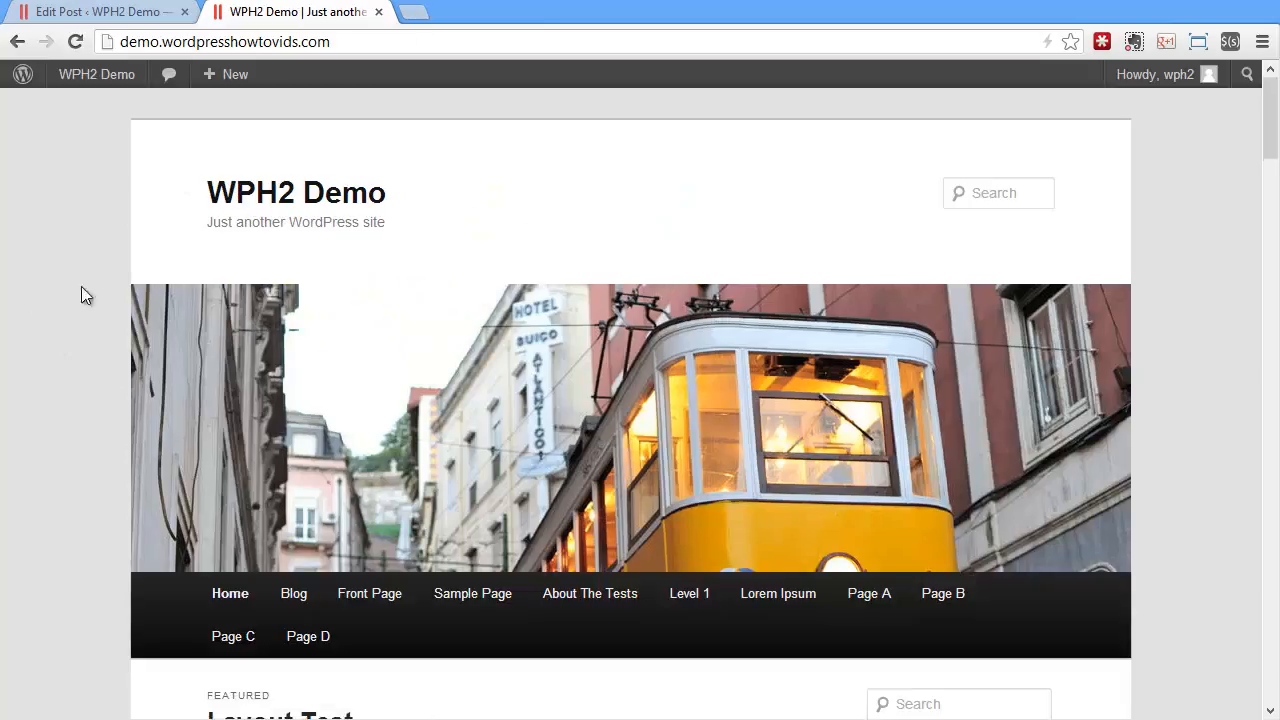
scroll(140, 325, down, 10)
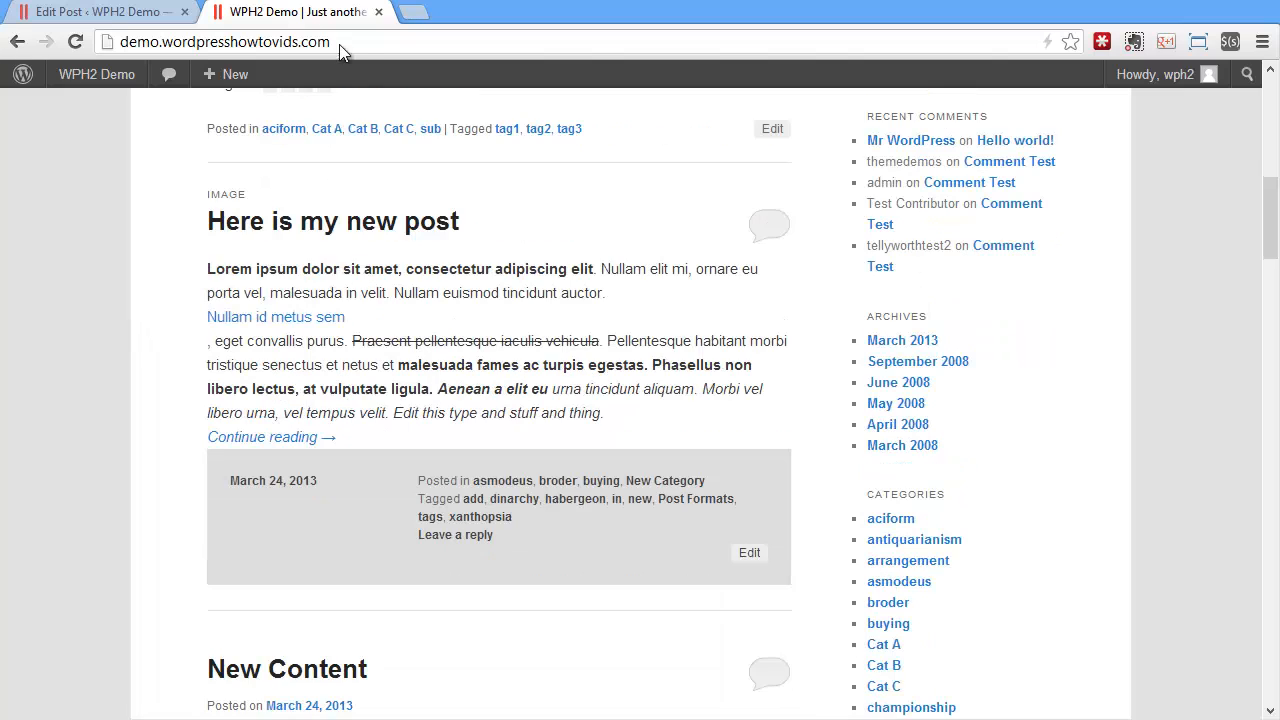
Change the post's format to Standard, update the post and reload the site's home page
click(118, 14)
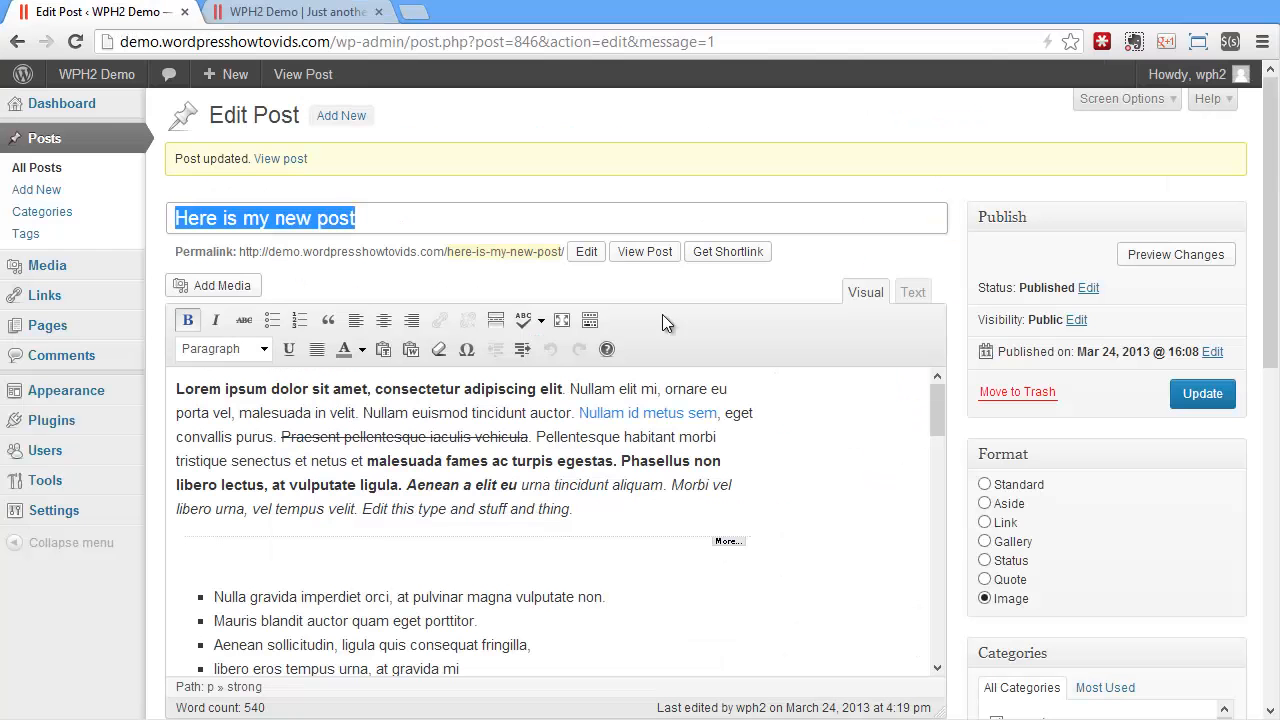
click(1022, 486)
click(1205, 402)
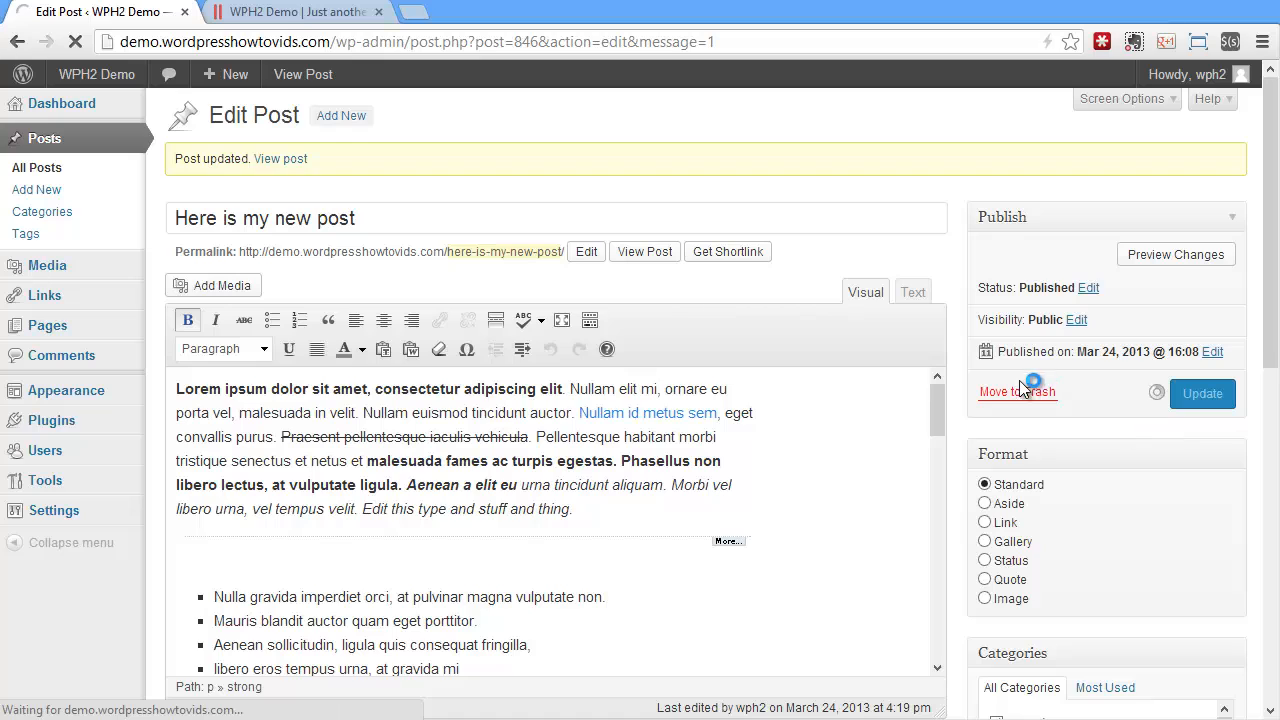
click(228, 11)
click(75, 41)
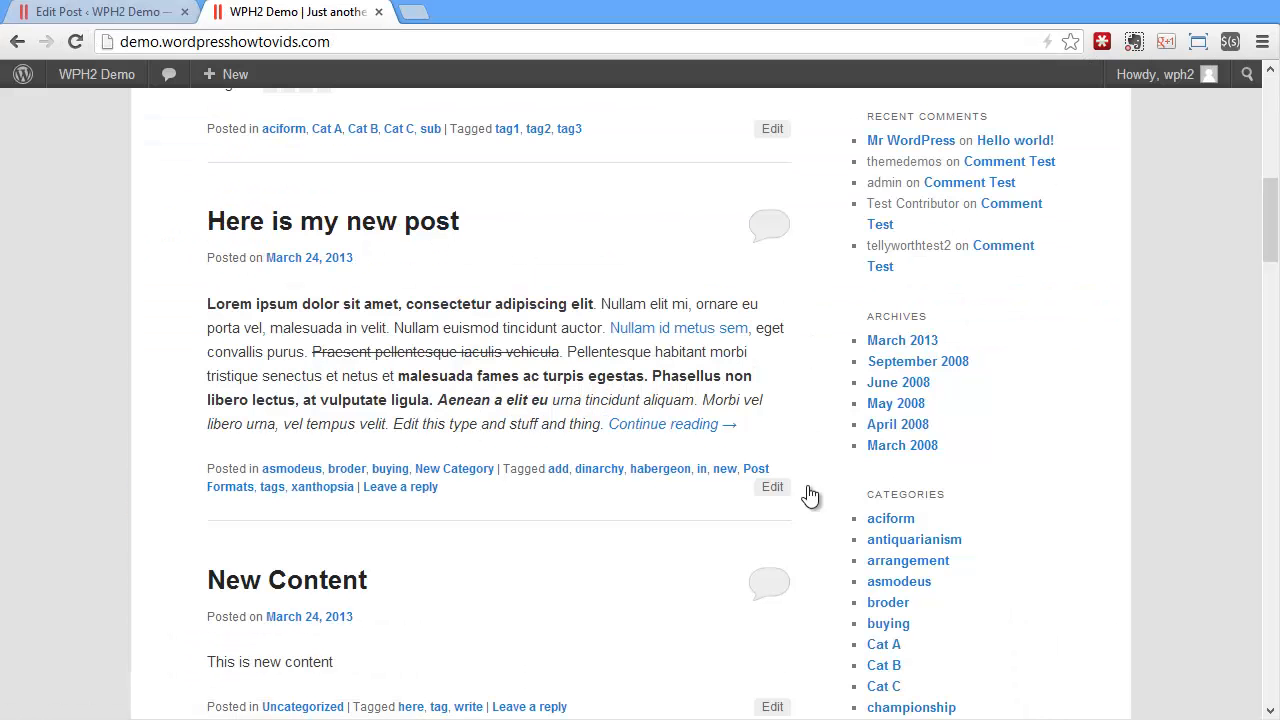
Open the post "Here is my new post" from the home page and look through its page
click(343, 222)
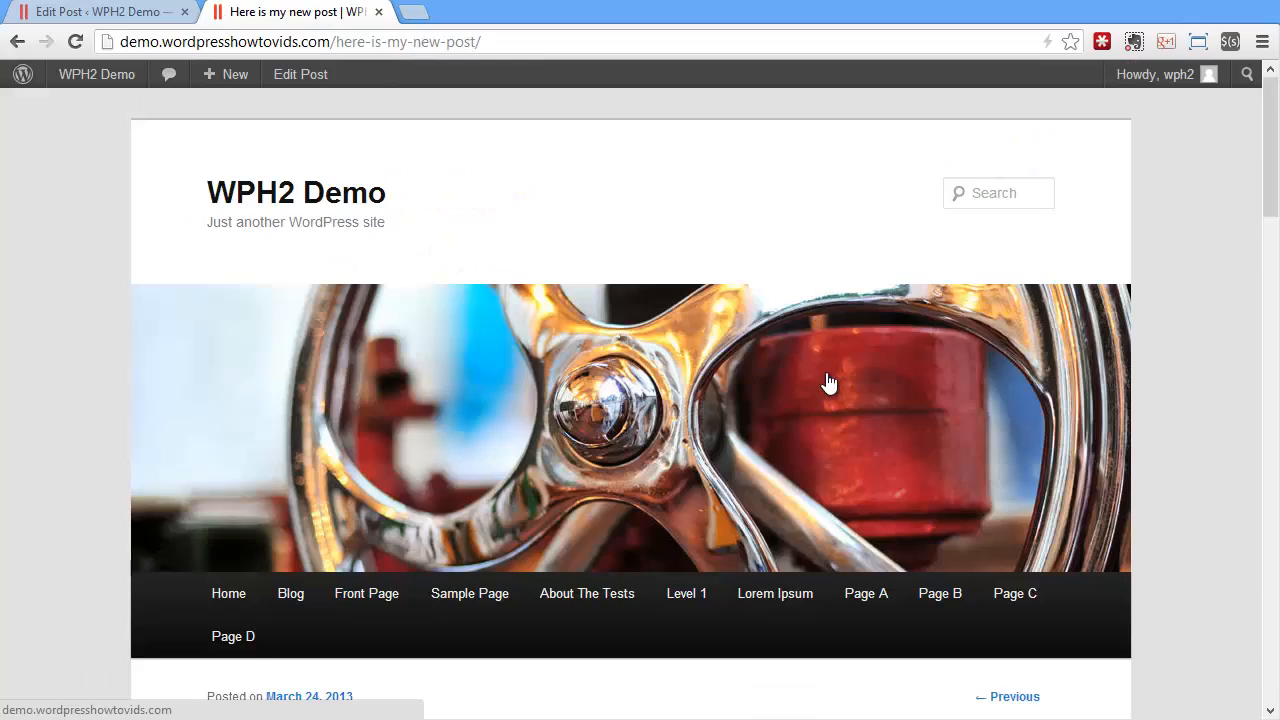
scroll(835, 390, down, 9)
scroll(849, 407, up, 10)
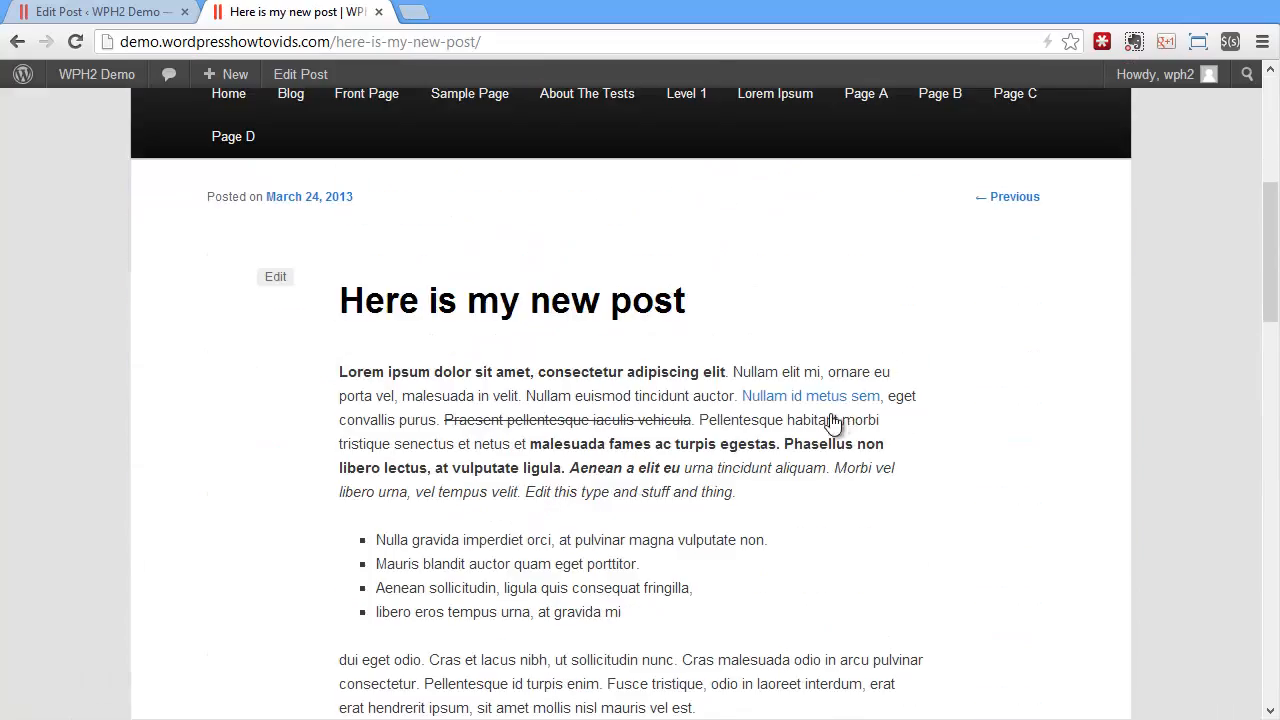
Replace the post's featured image with the orange lily photo from the Media Library
click(62, 11)
scroll(984, 468, down, 8)
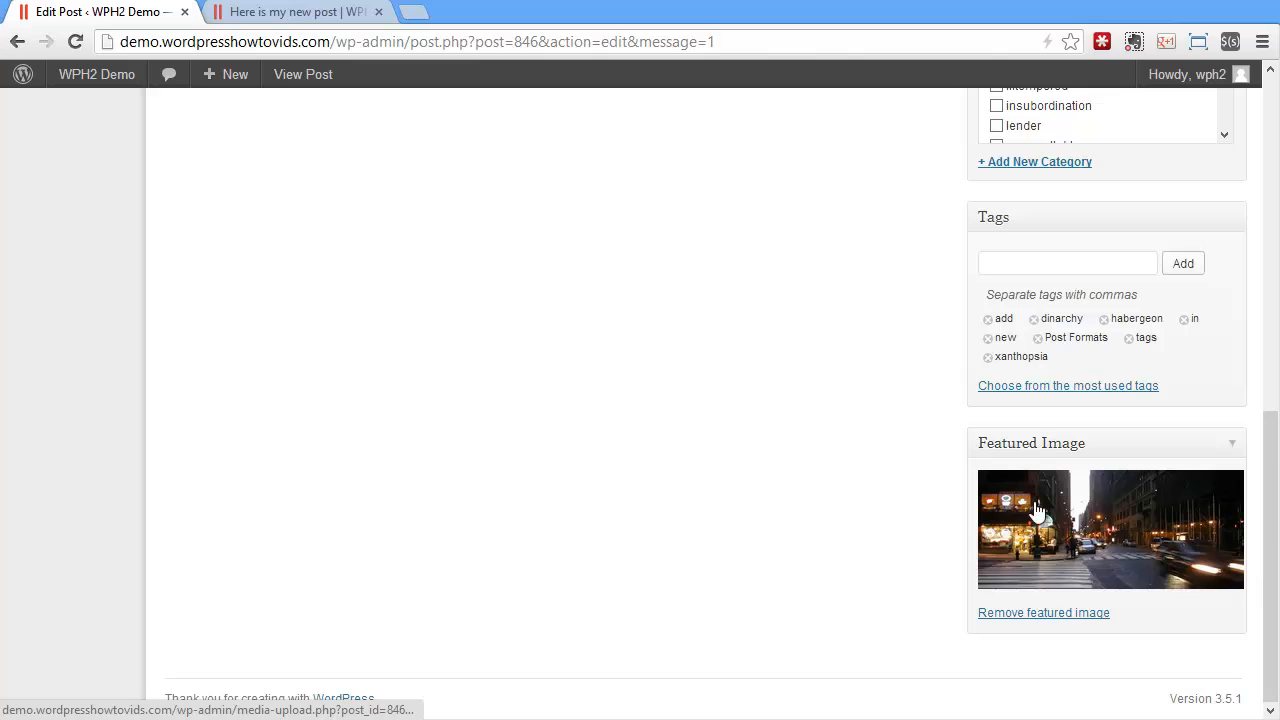
click(1060, 538)
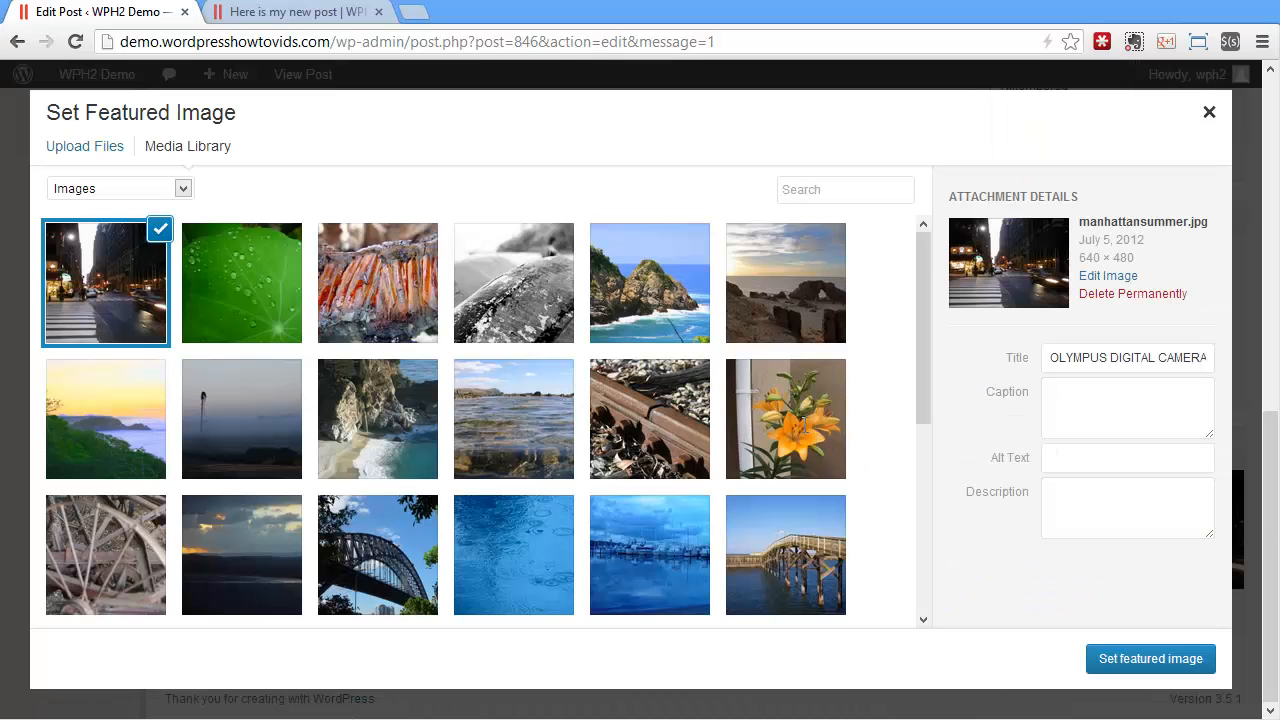
click(786, 419)
click(1140, 657)
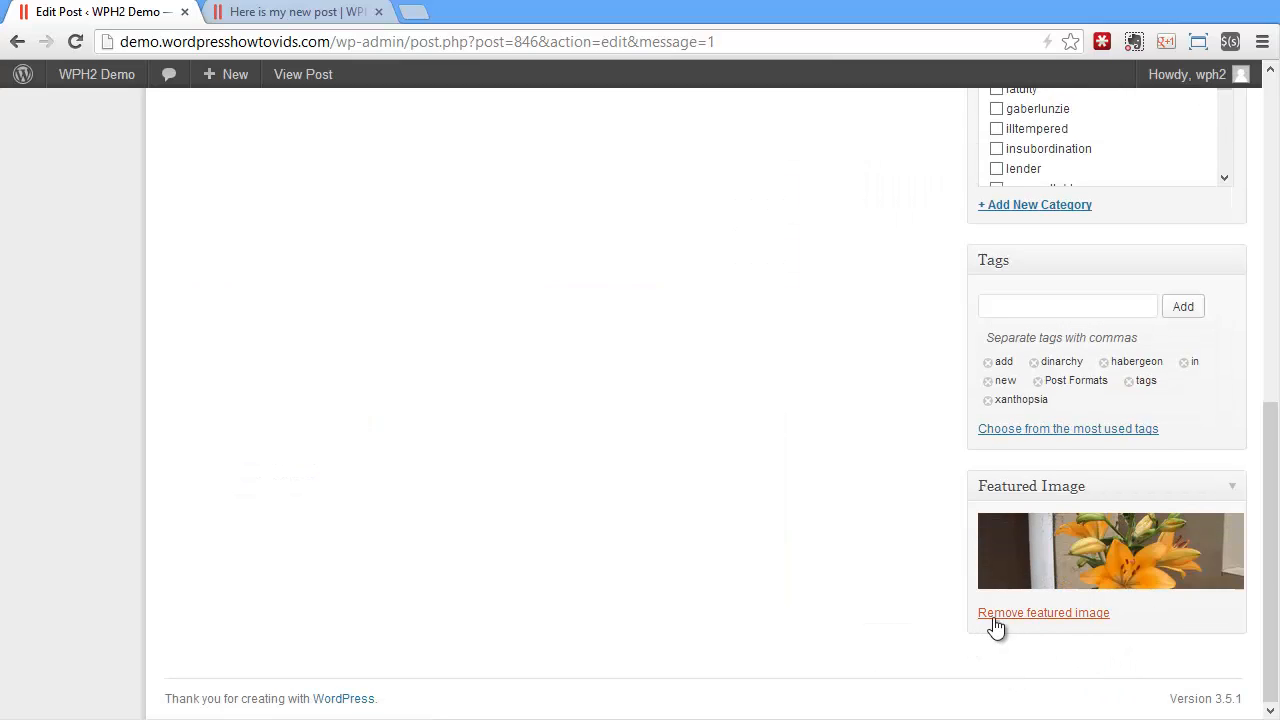
Remove the post's featured image, update the post and view its page on the site
click(1051, 620)
scroll(951, 628, up, 7)
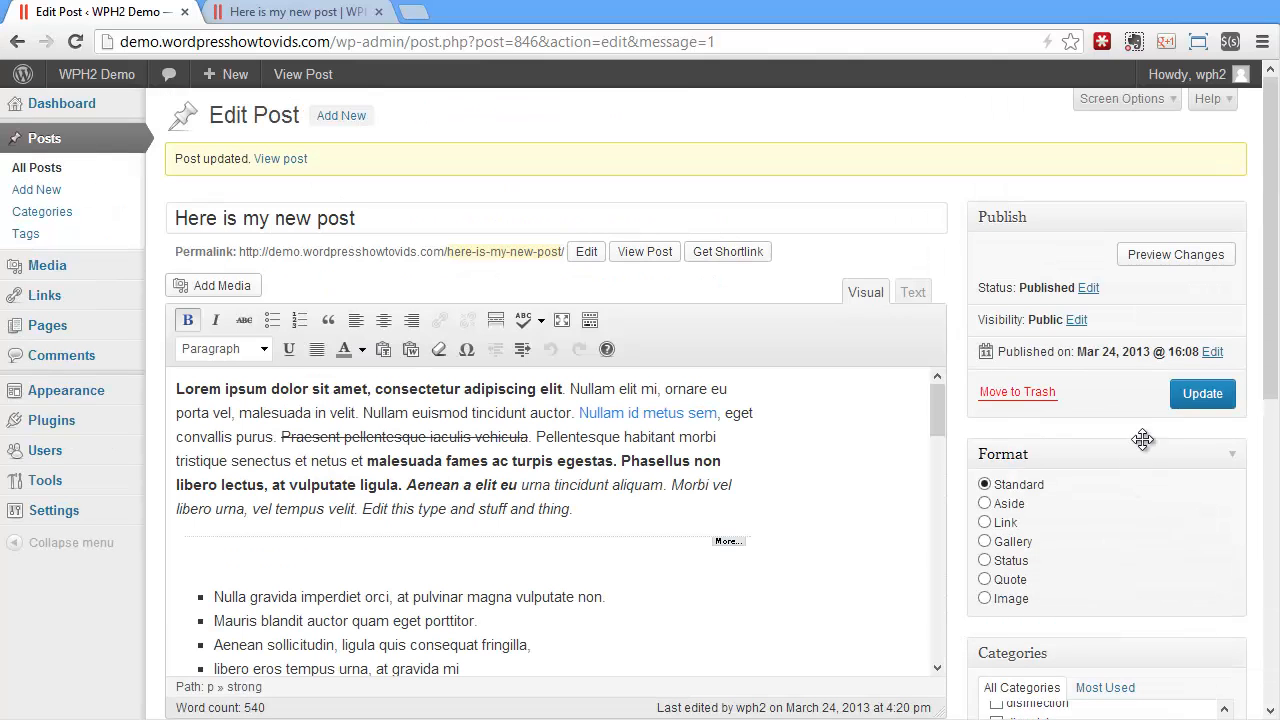
click(1192, 398)
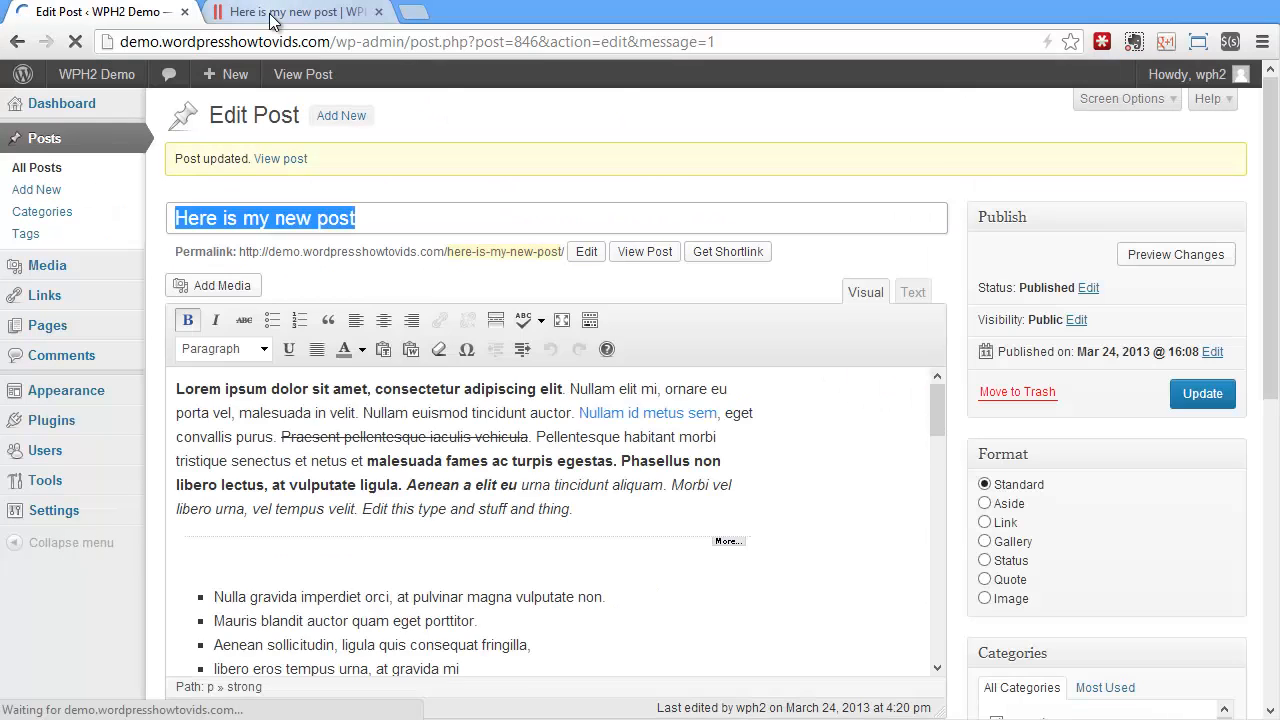
click(270, 12)
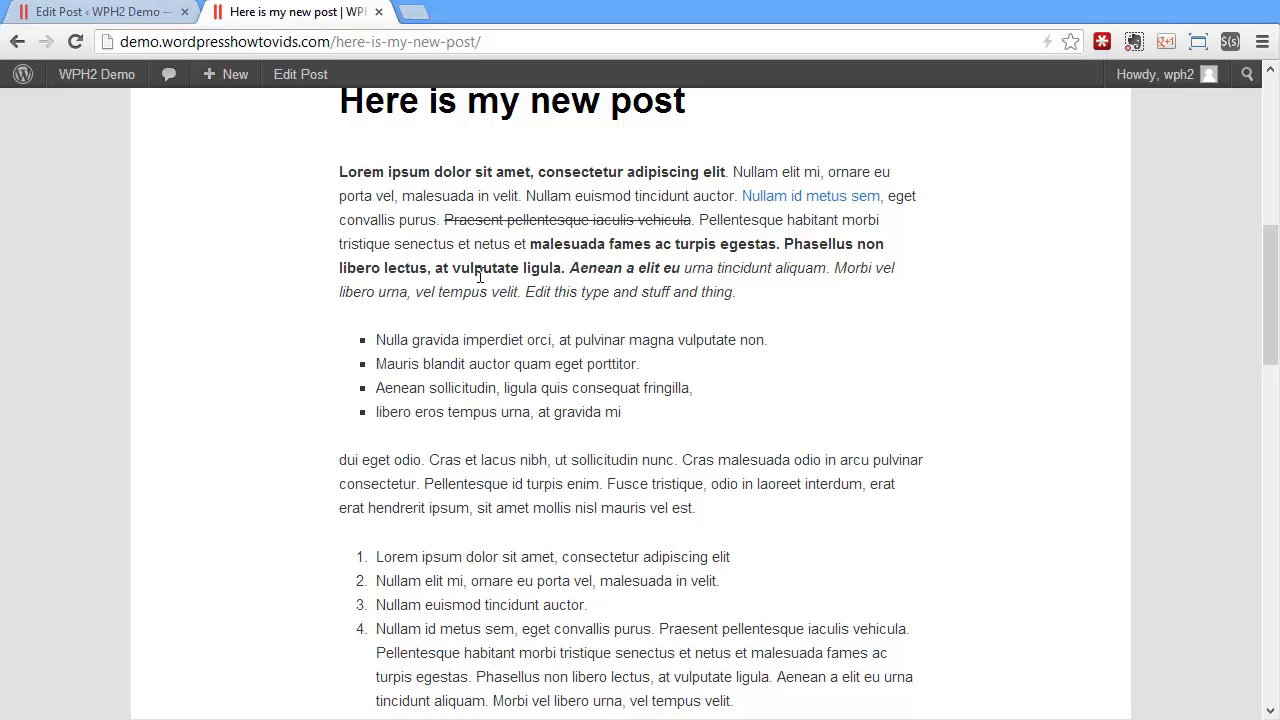
Start adding media at the beginning of the post's first paragraph and upload the beakers image from the computer
click(94, 14)
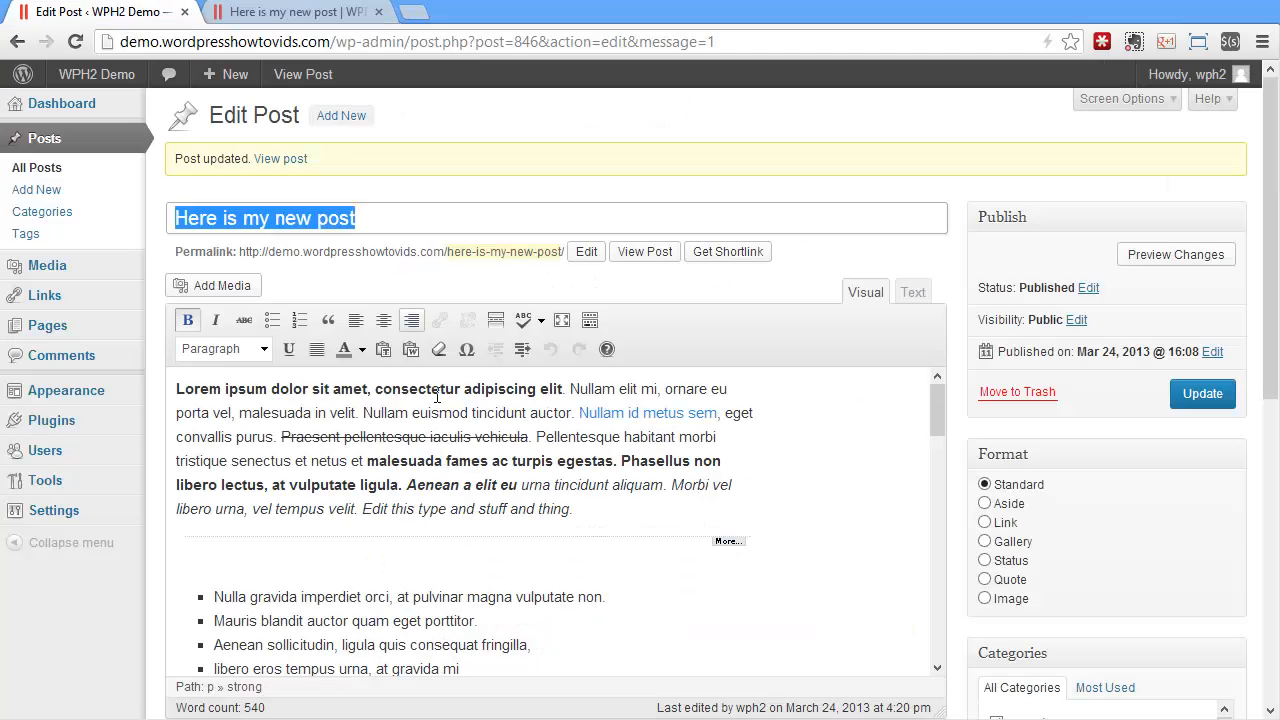
click(222, 393)
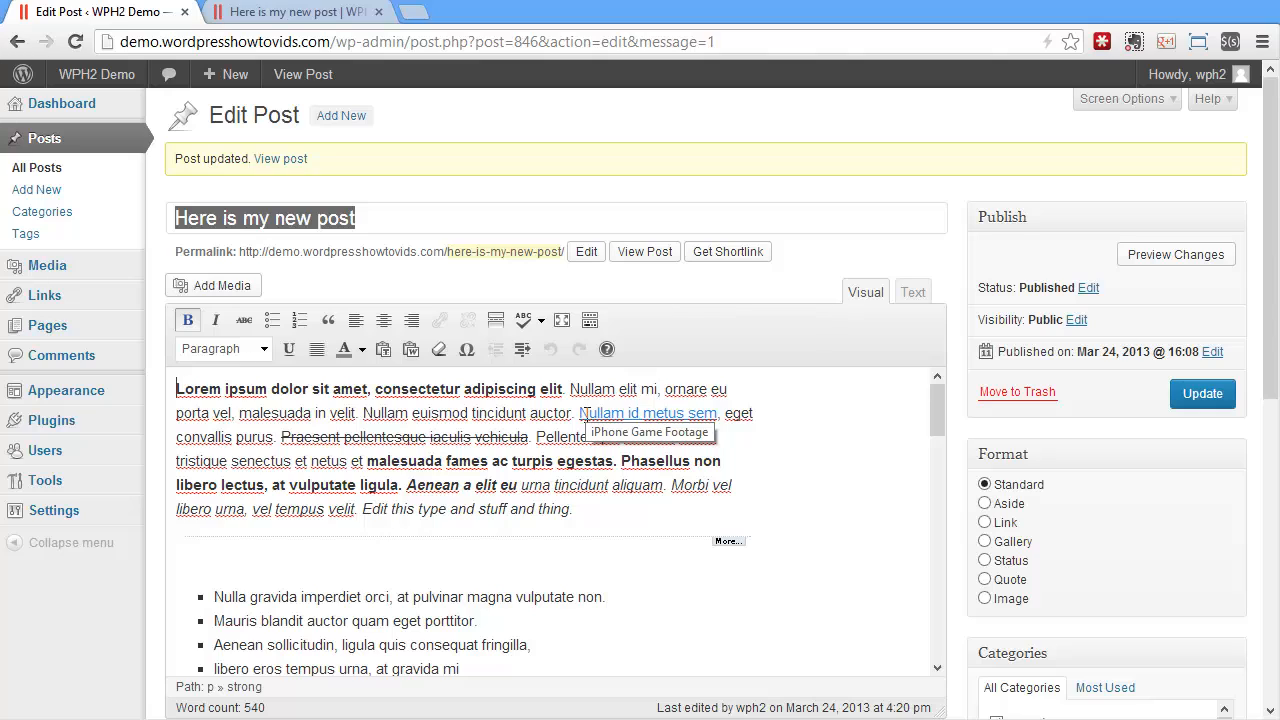
click(258, 285)
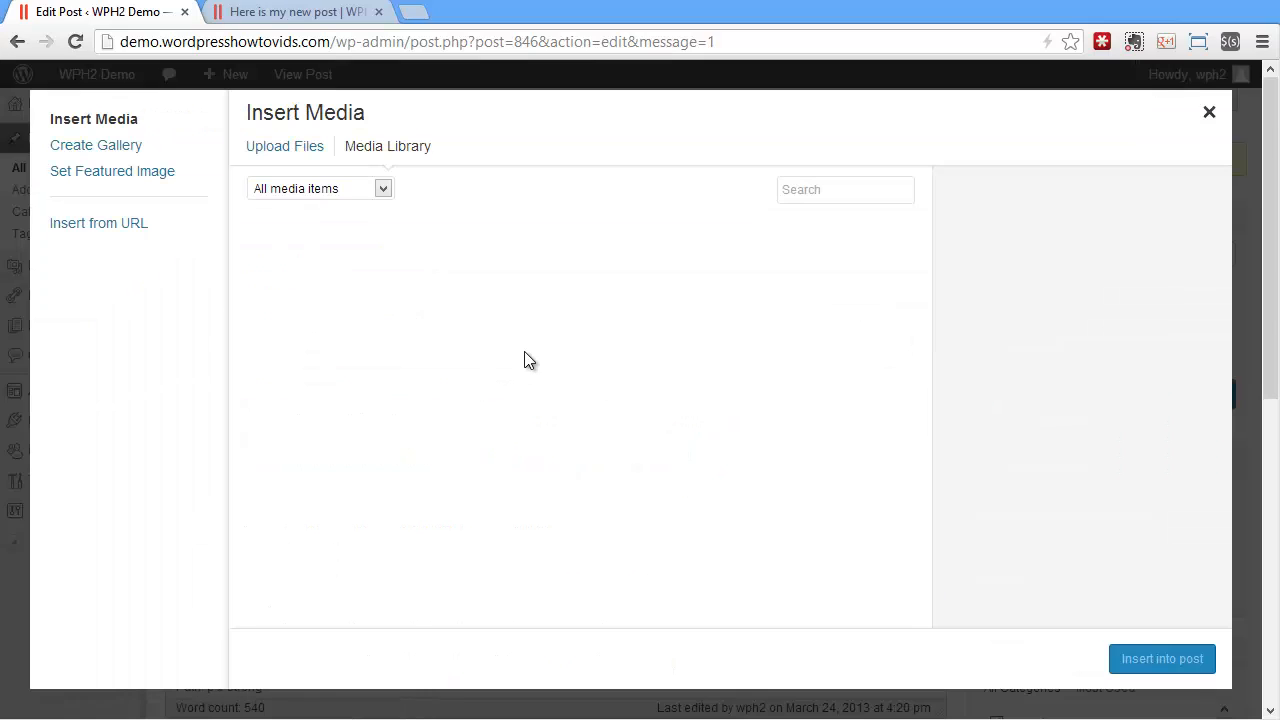
click(307, 150)
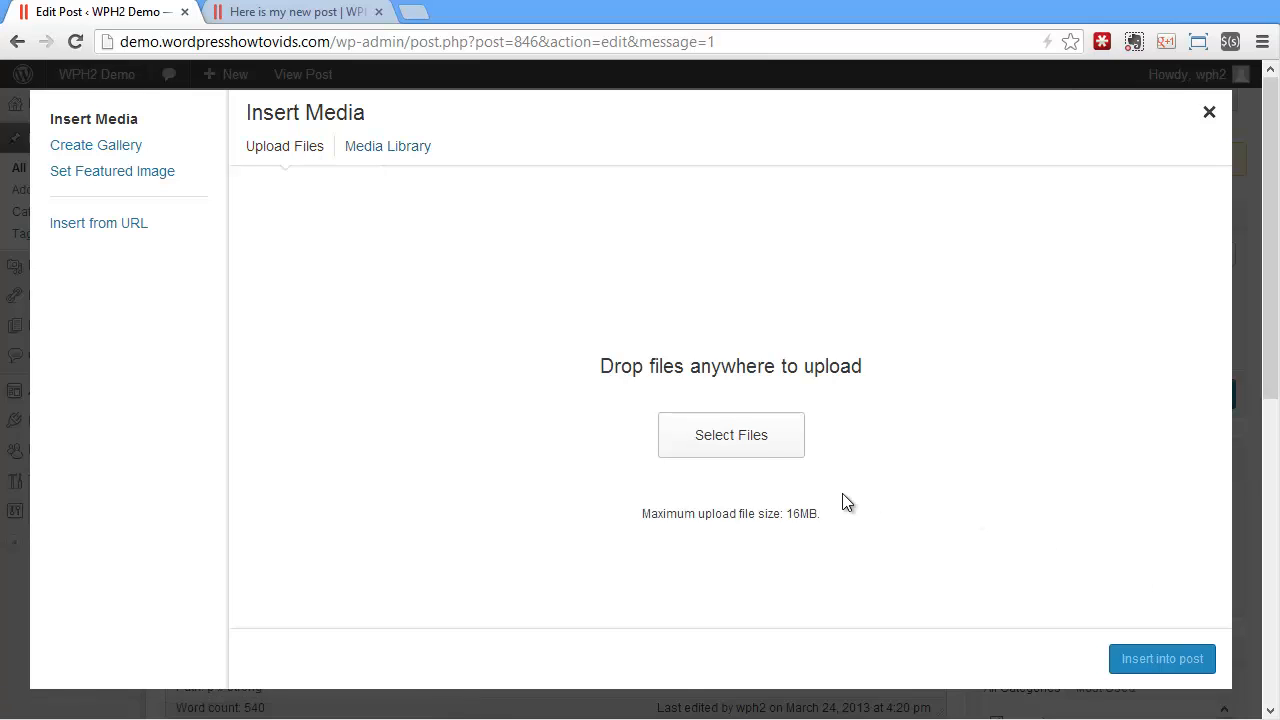
click(760, 438)
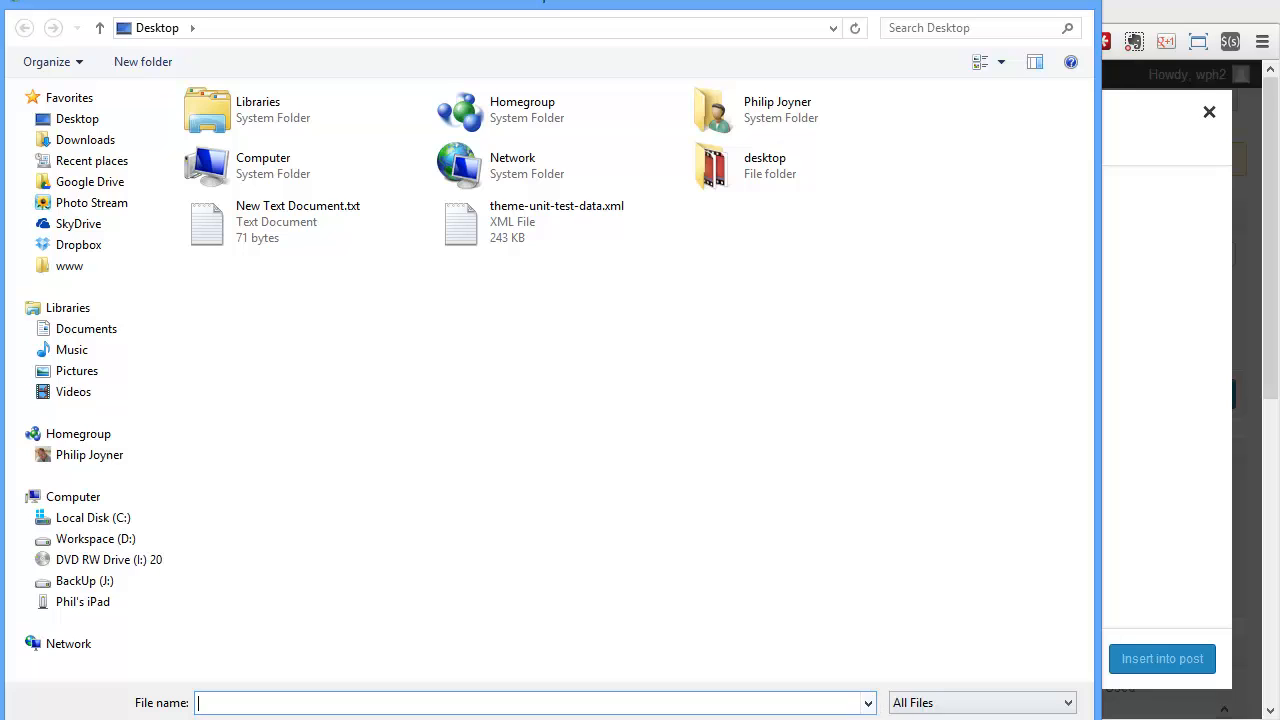
click(1026, 719)
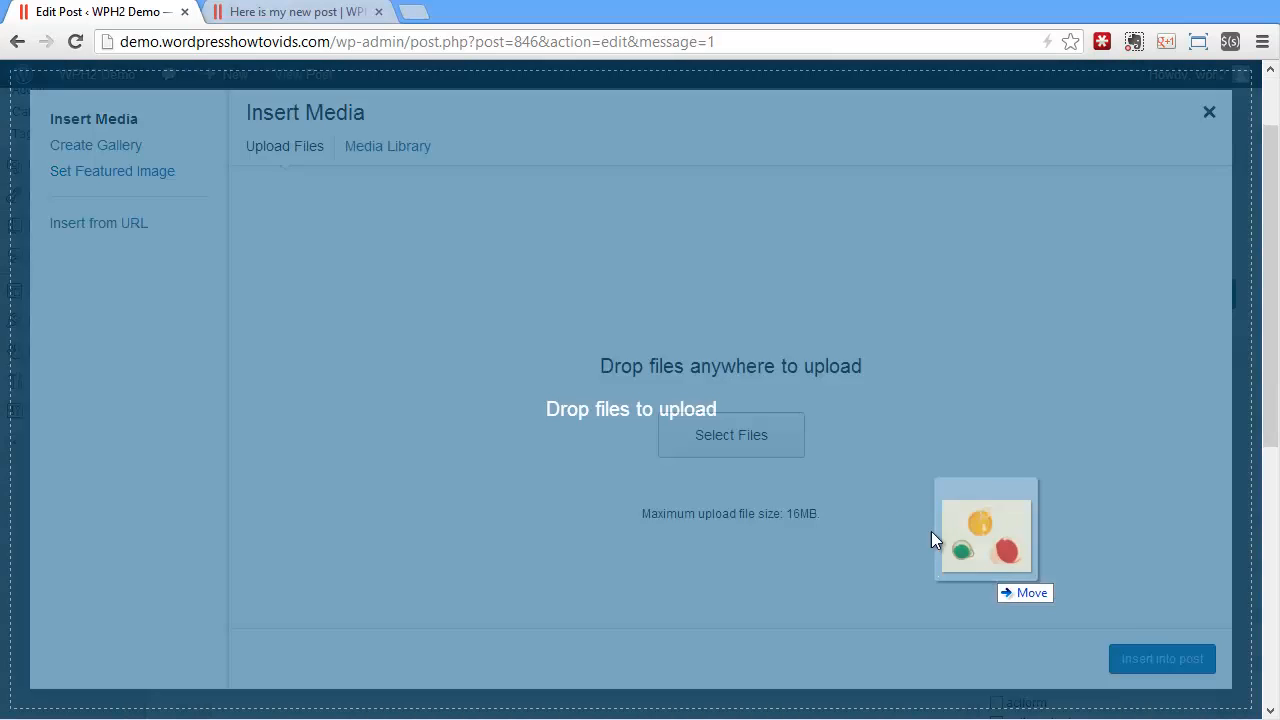
drag(931, 531, 544, 321)
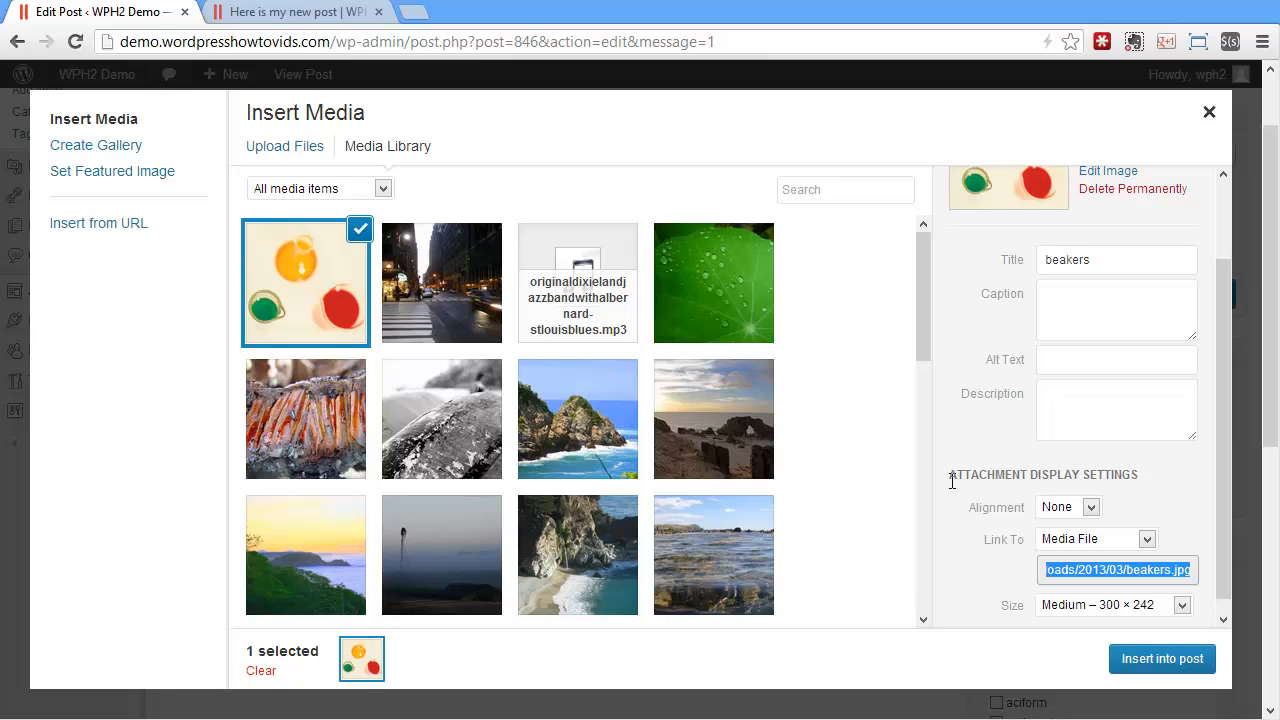
Insert the beakers image into the post with link None, alignment Left and size Thumbnail – 150 × 150
scroll(952, 481, down, 3)
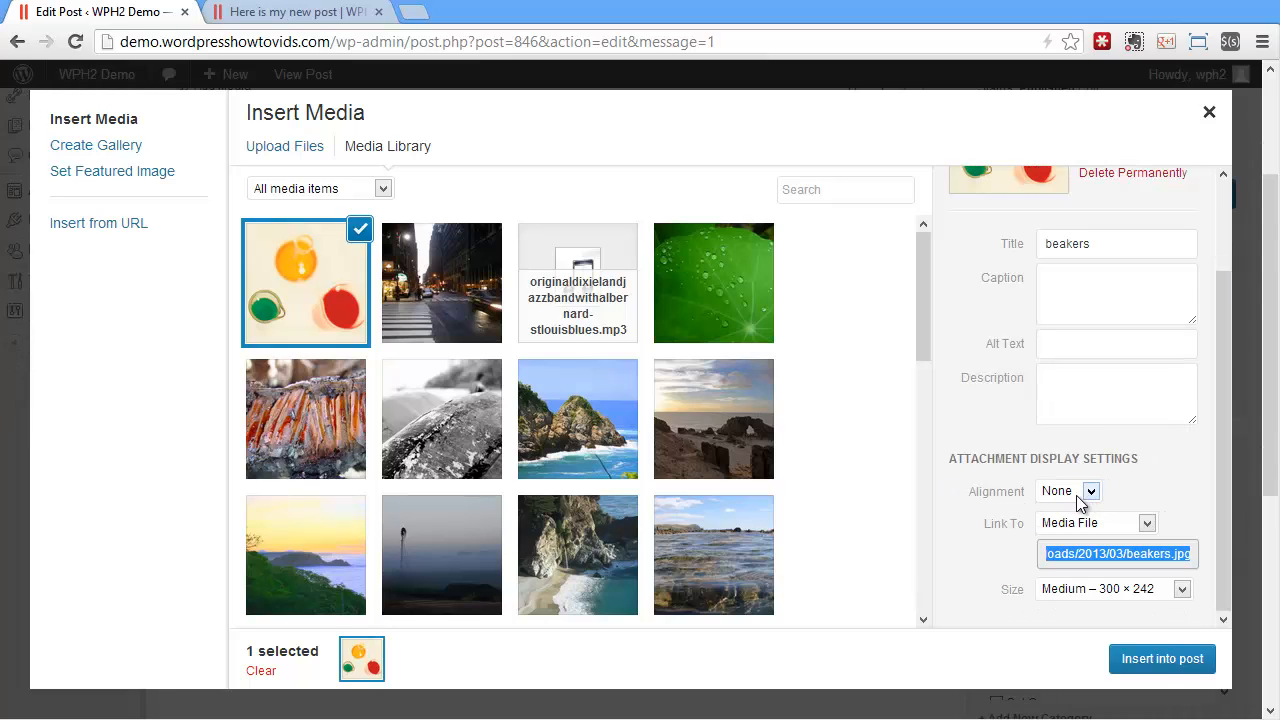
click(1095, 529)
click(1067, 635)
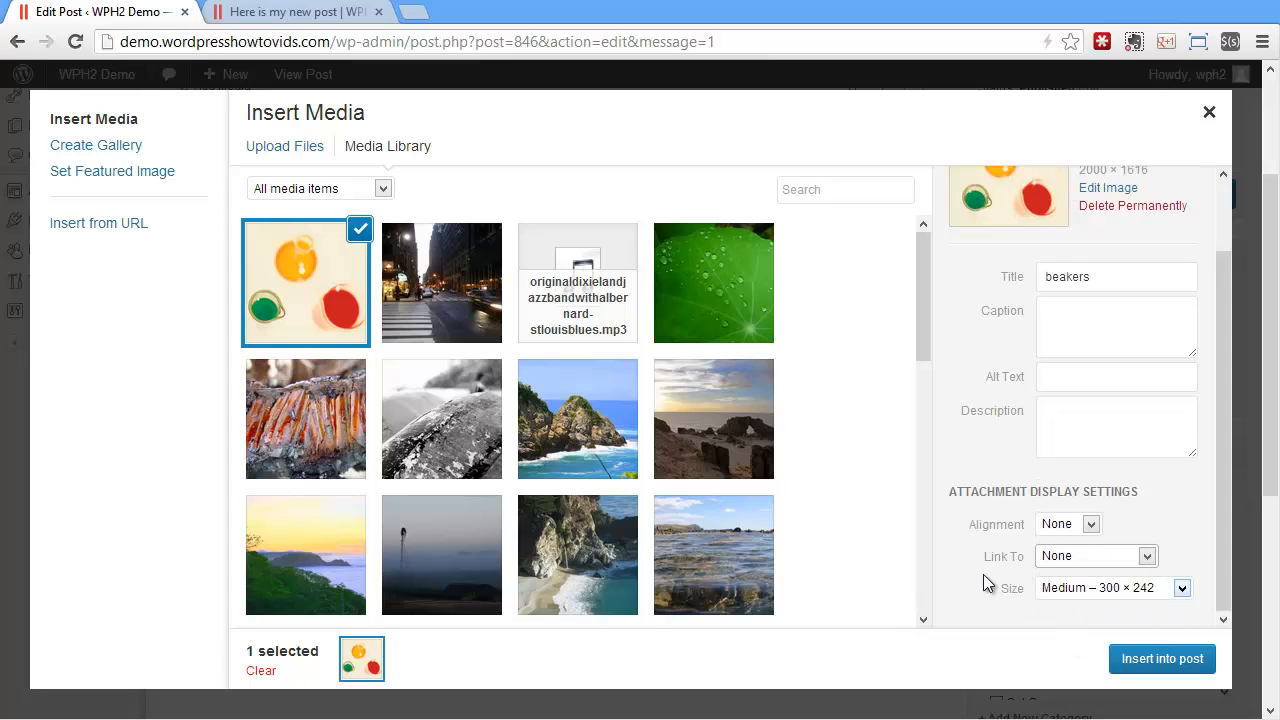
click(1064, 528)
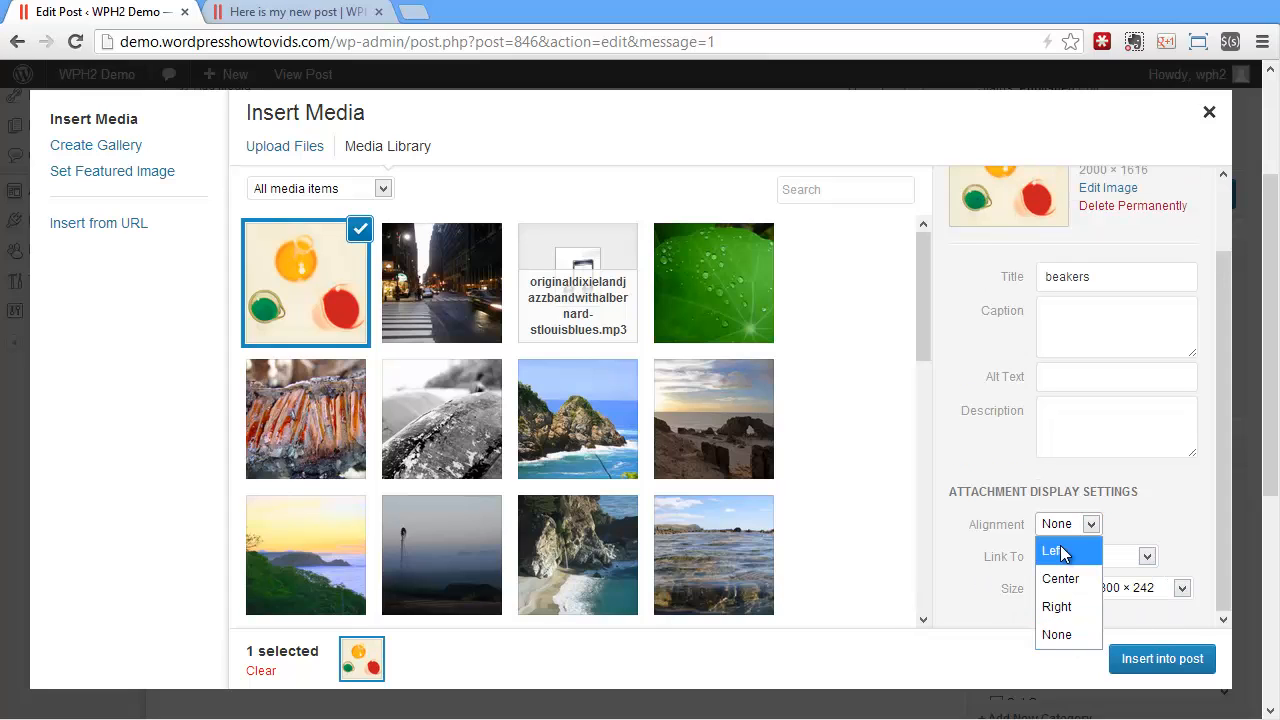
click(1063, 552)
click(1110, 595)
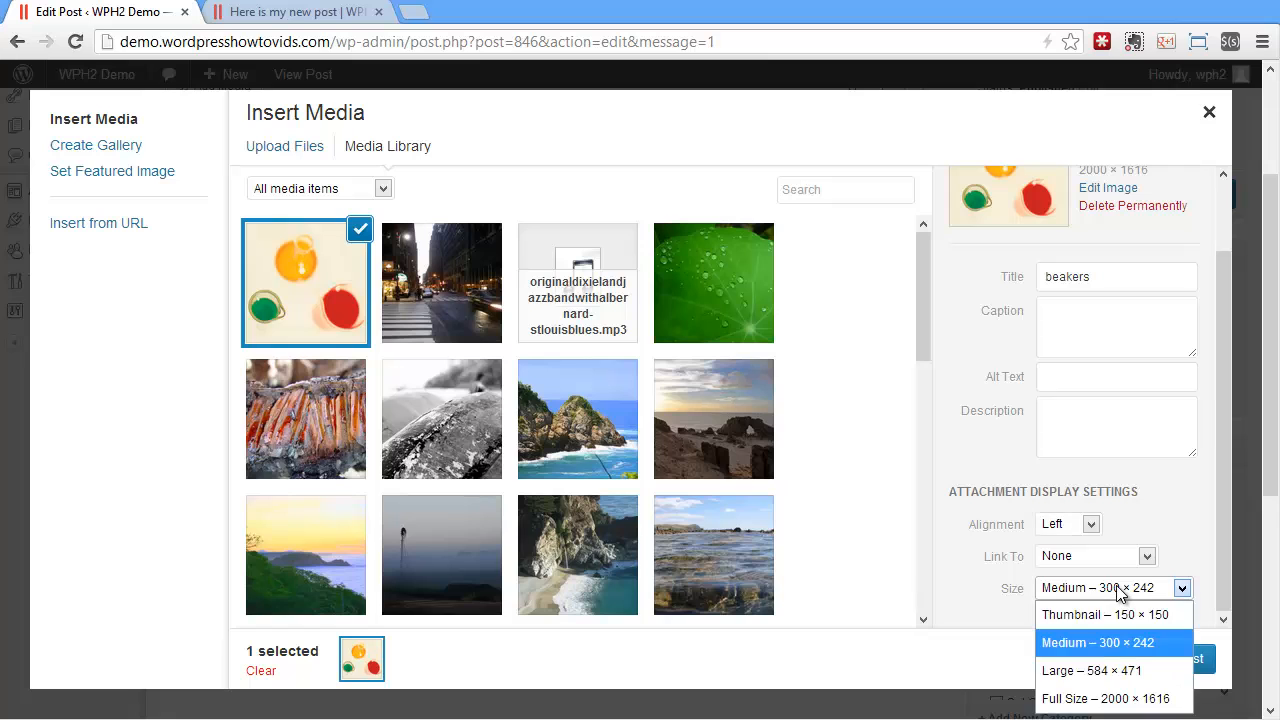
click(1118, 615)
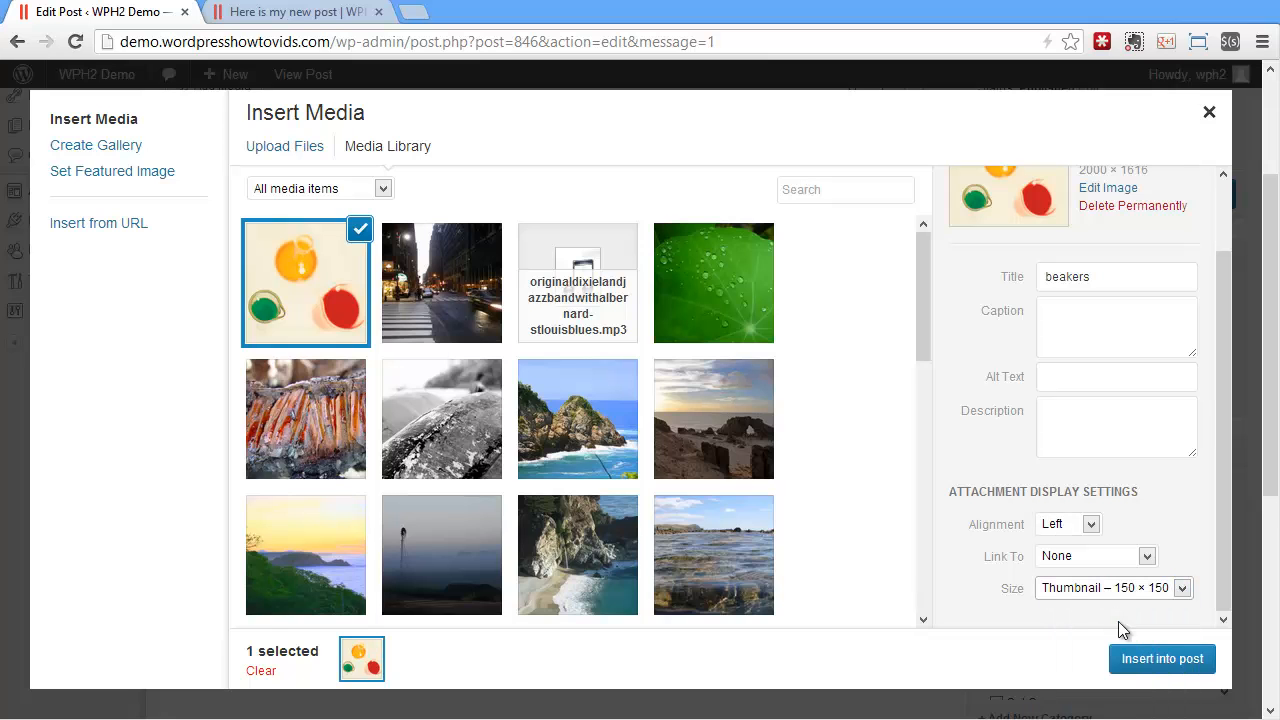
click(1160, 658)
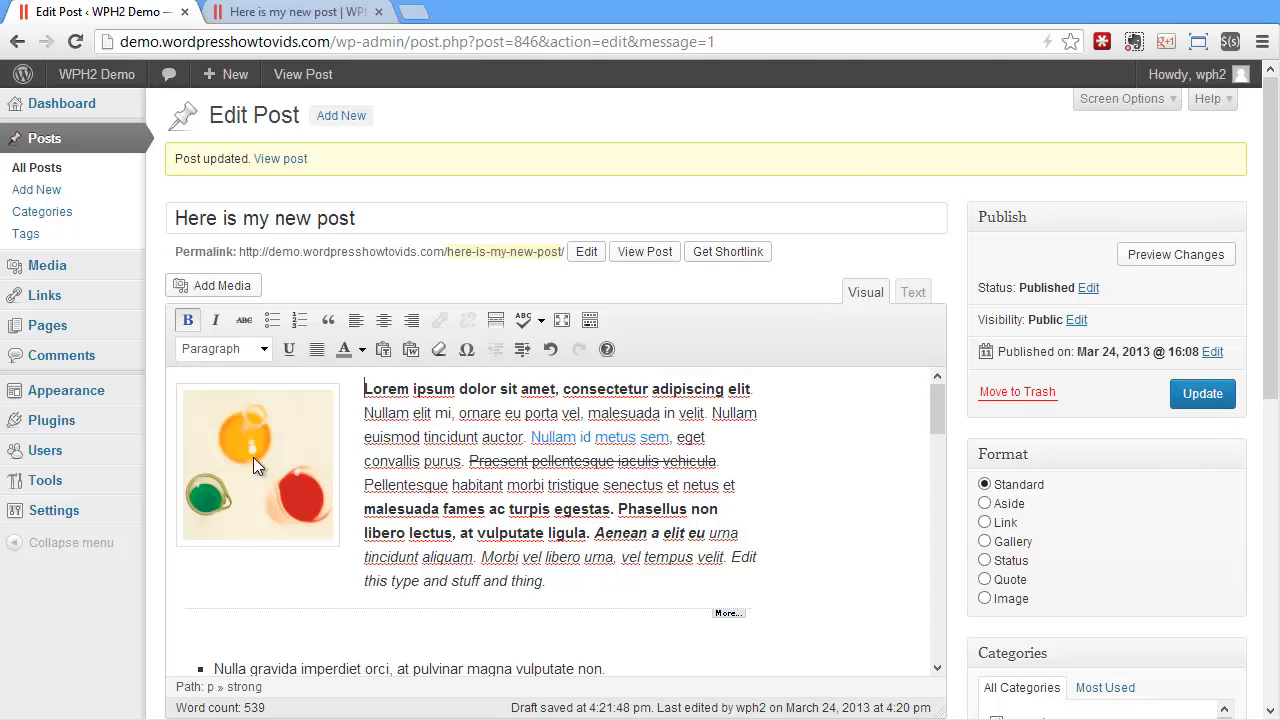
Update the post with the inserted beakers image and reload its page on the site
click(1202, 393)
click(290, 11)
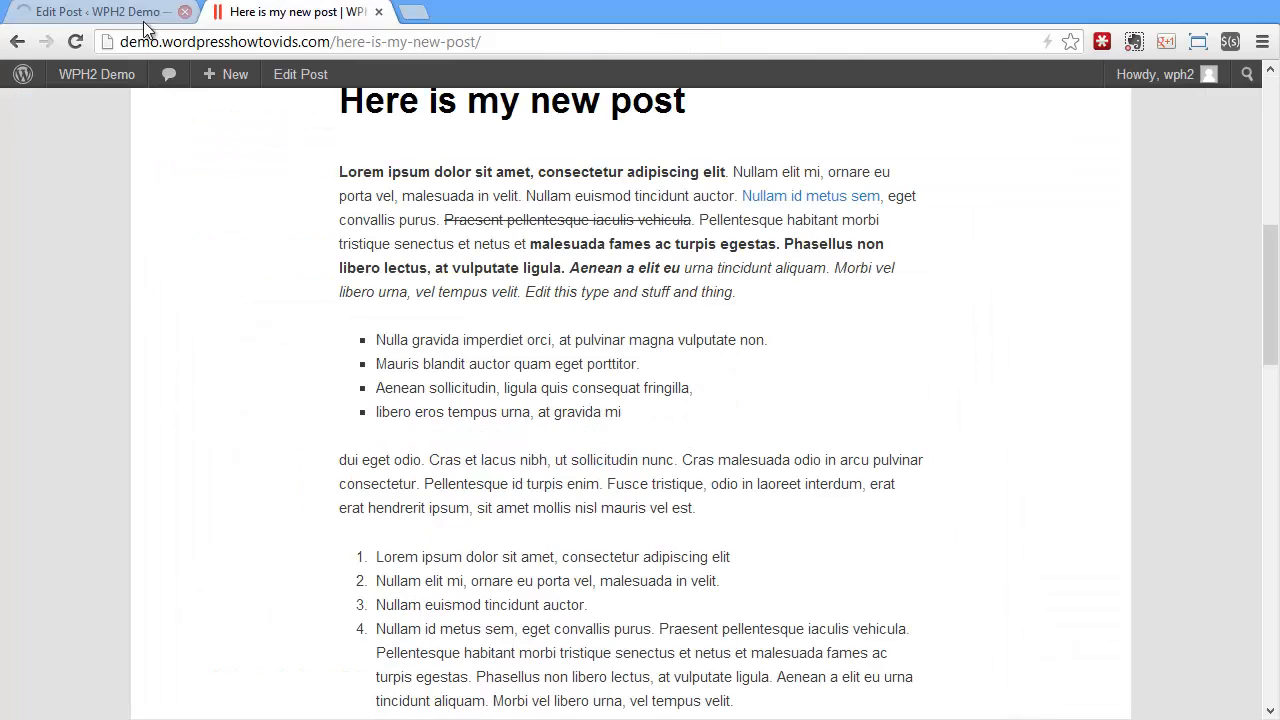
click(75, 41)
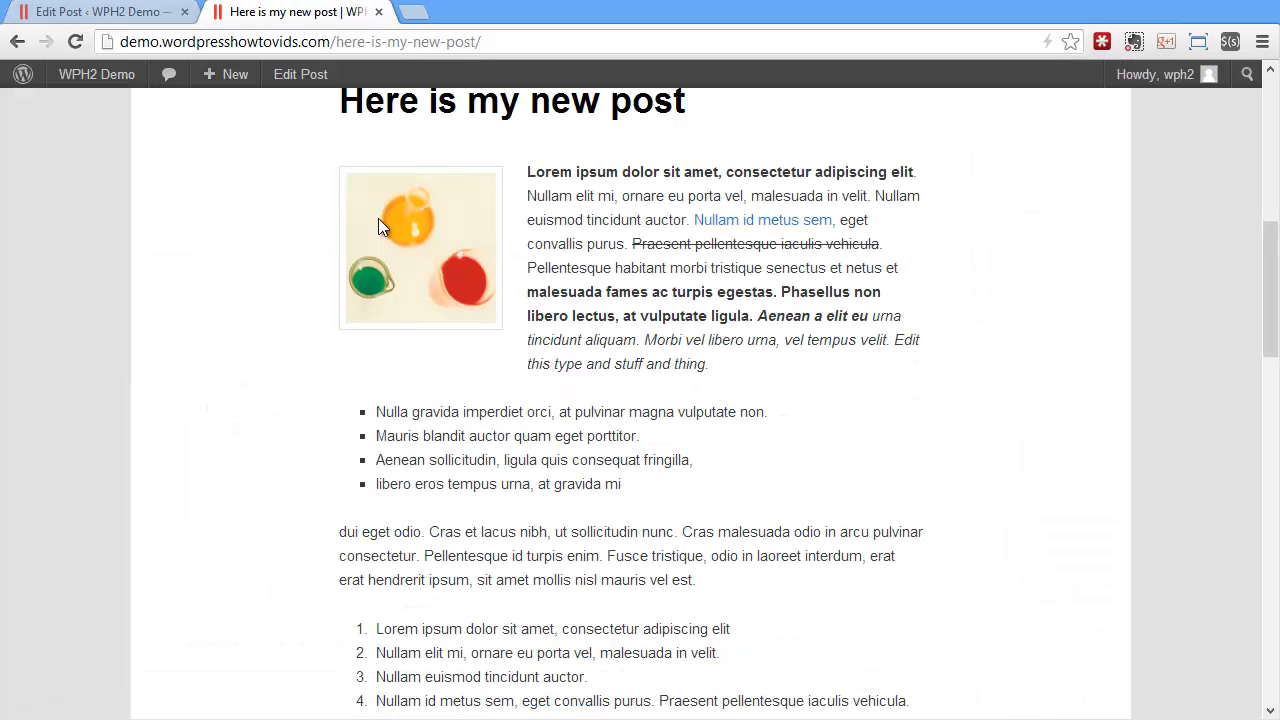
Insert the green leaf image from the media library at the start of the Nulla gravida paragraph below the € sign
click(140, 13)
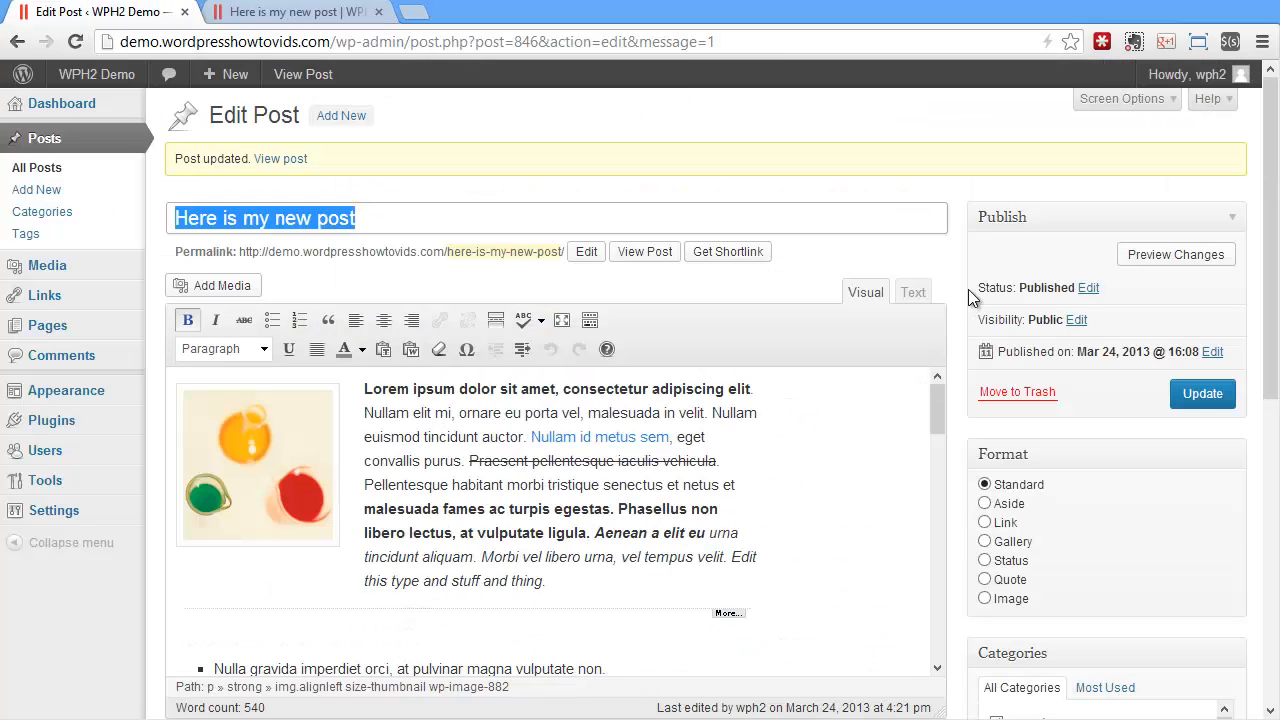
scroll(678, 465, down, 10)
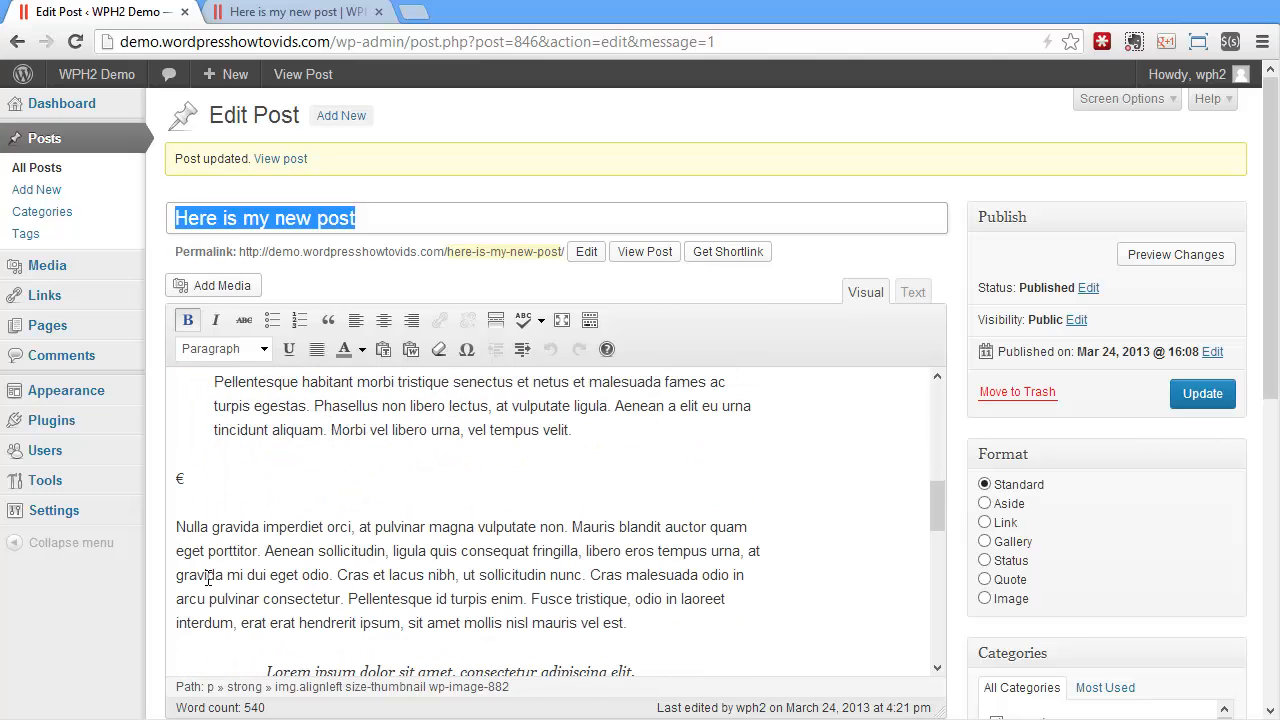
click(180, 535)
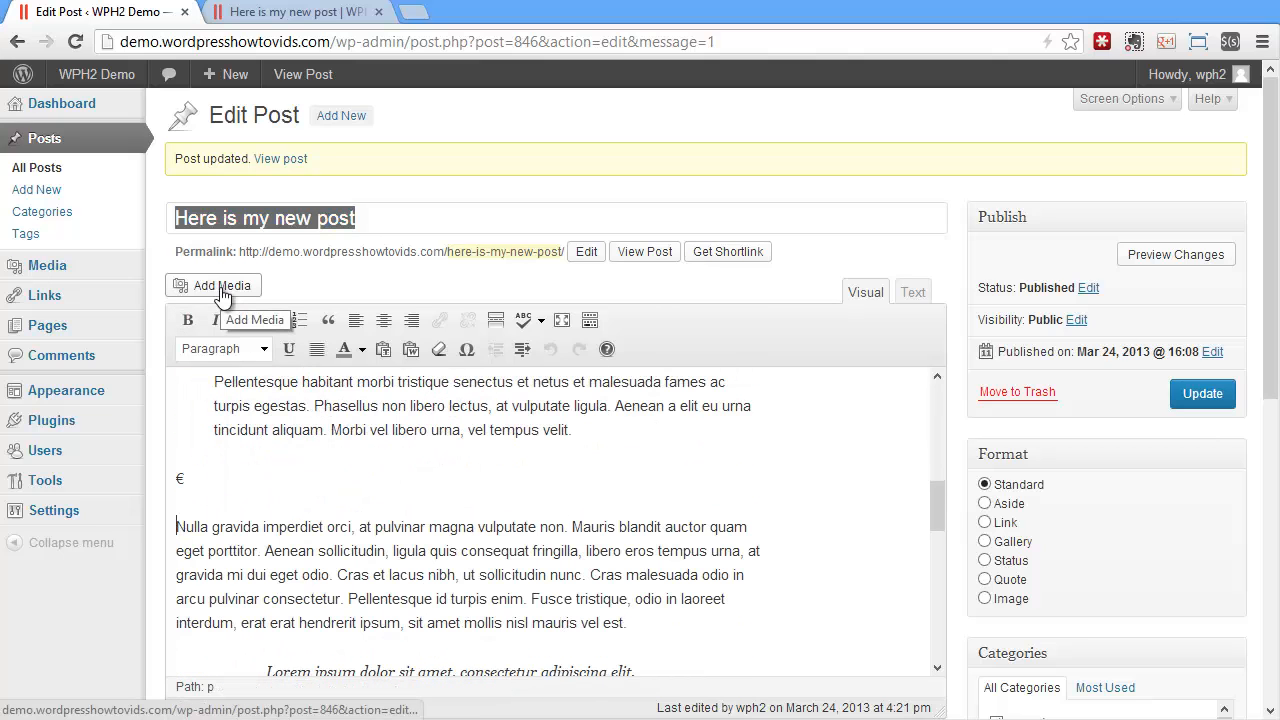
click(221, 290)
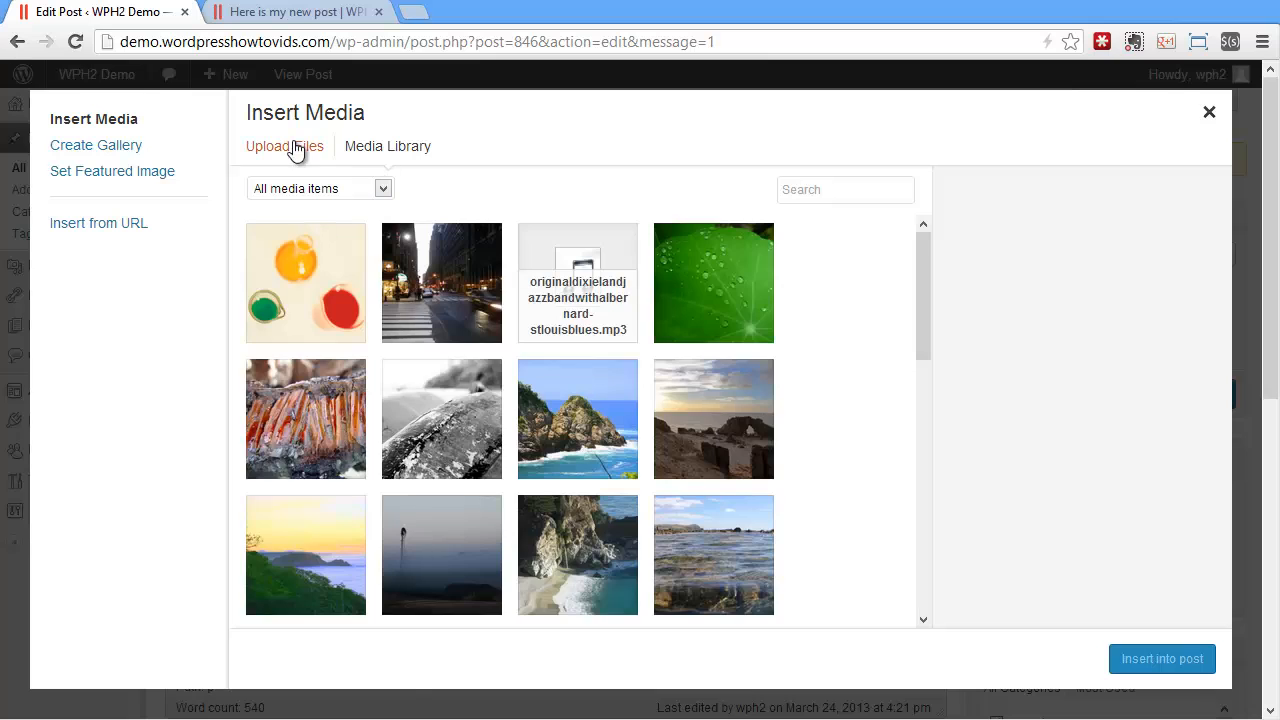
click(697, 300)
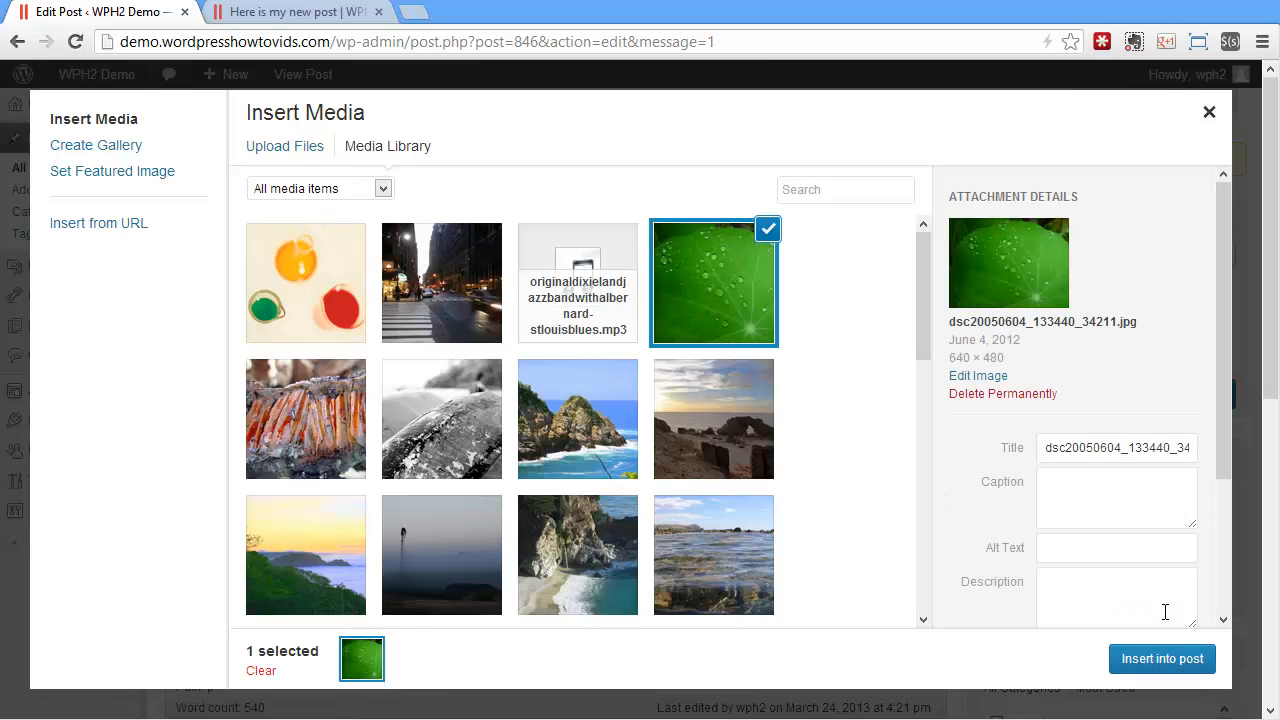
click(1188, 659)
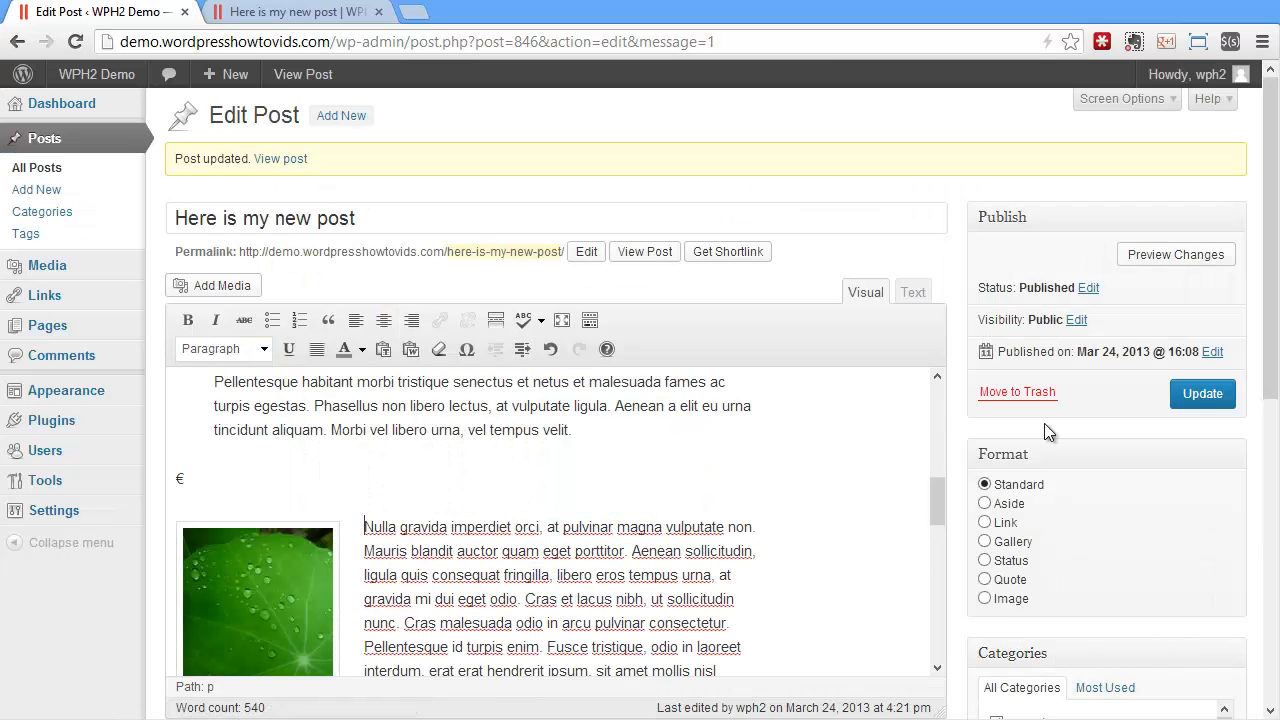
Update the post, reload its page on the site, and follow the leaf image's link to the full-size file and back
click(1202, 393)
click(355, 20)
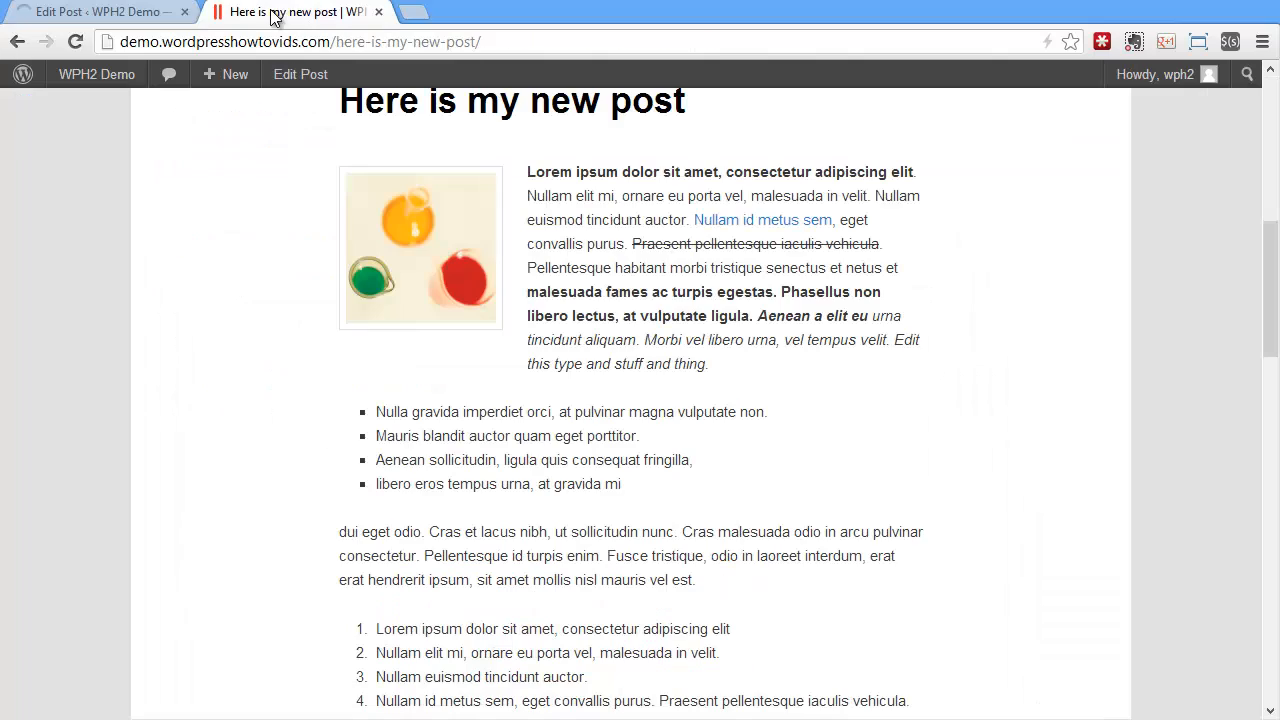
click(78, 42)
scroll(690, 535, down, 4)
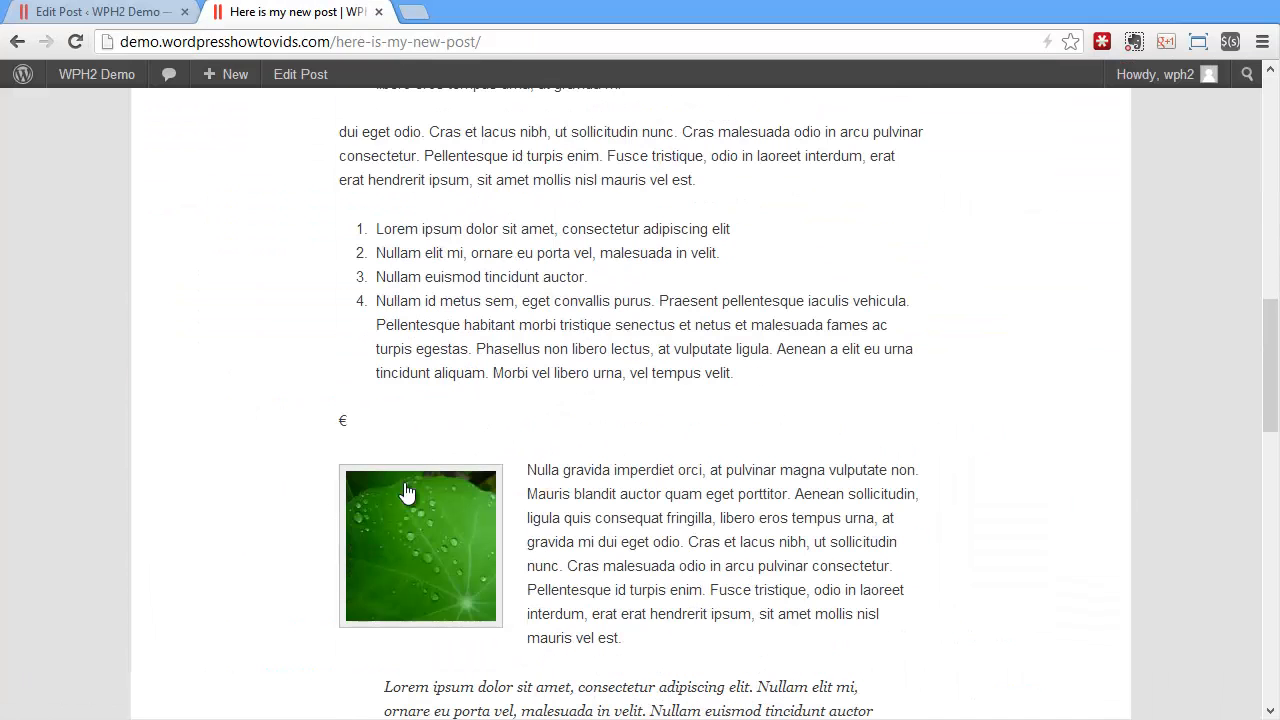
click(427, 539)
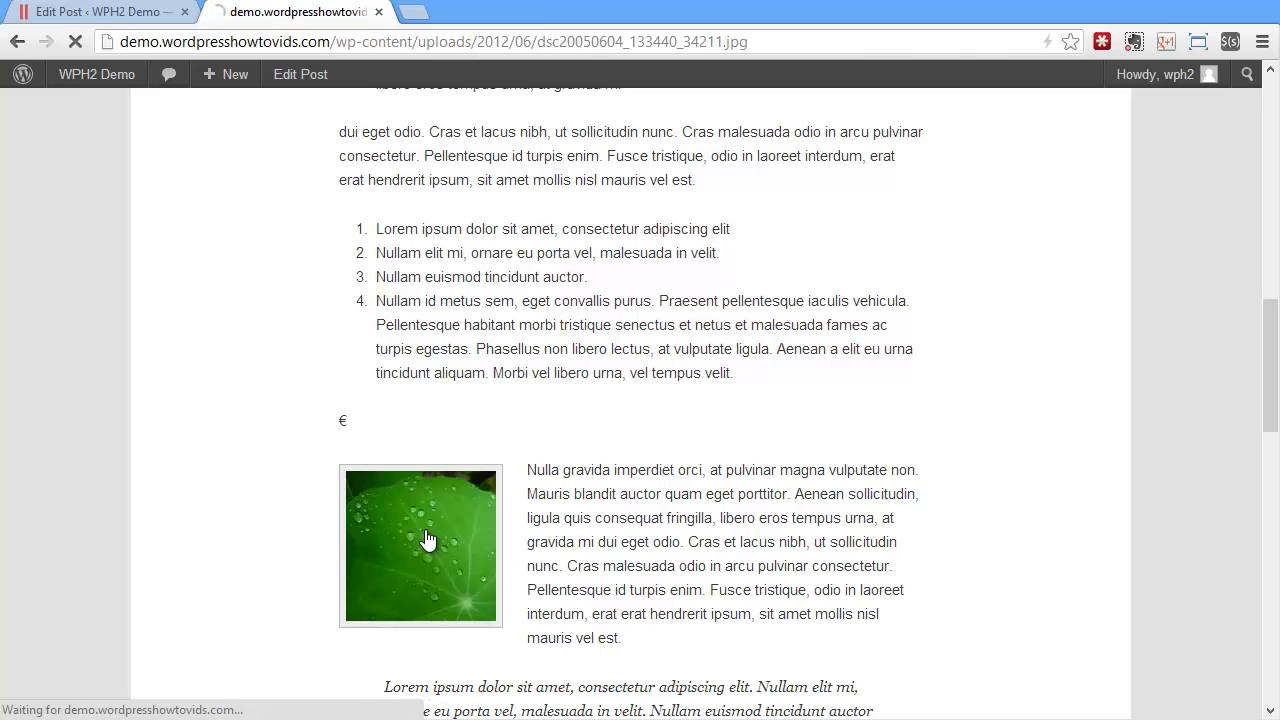
click(19, 47)
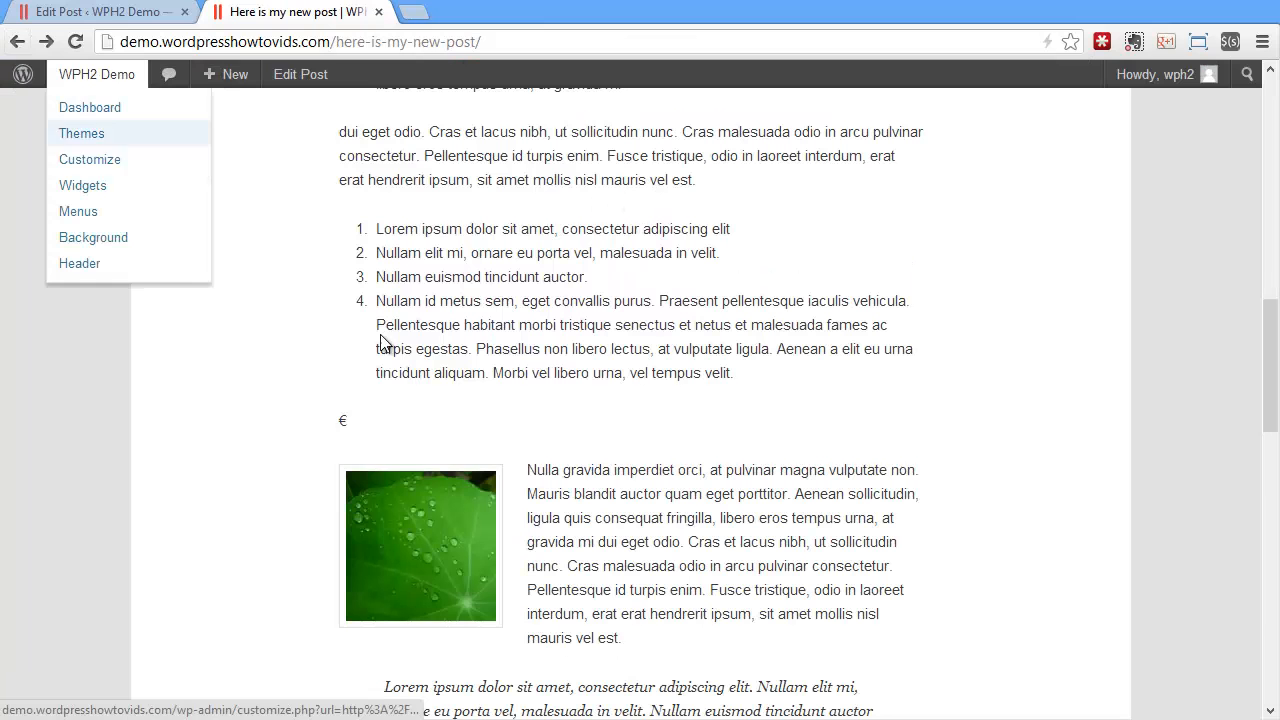
Return to the post editor and remove the link from the green leaf image
click(140, 12)
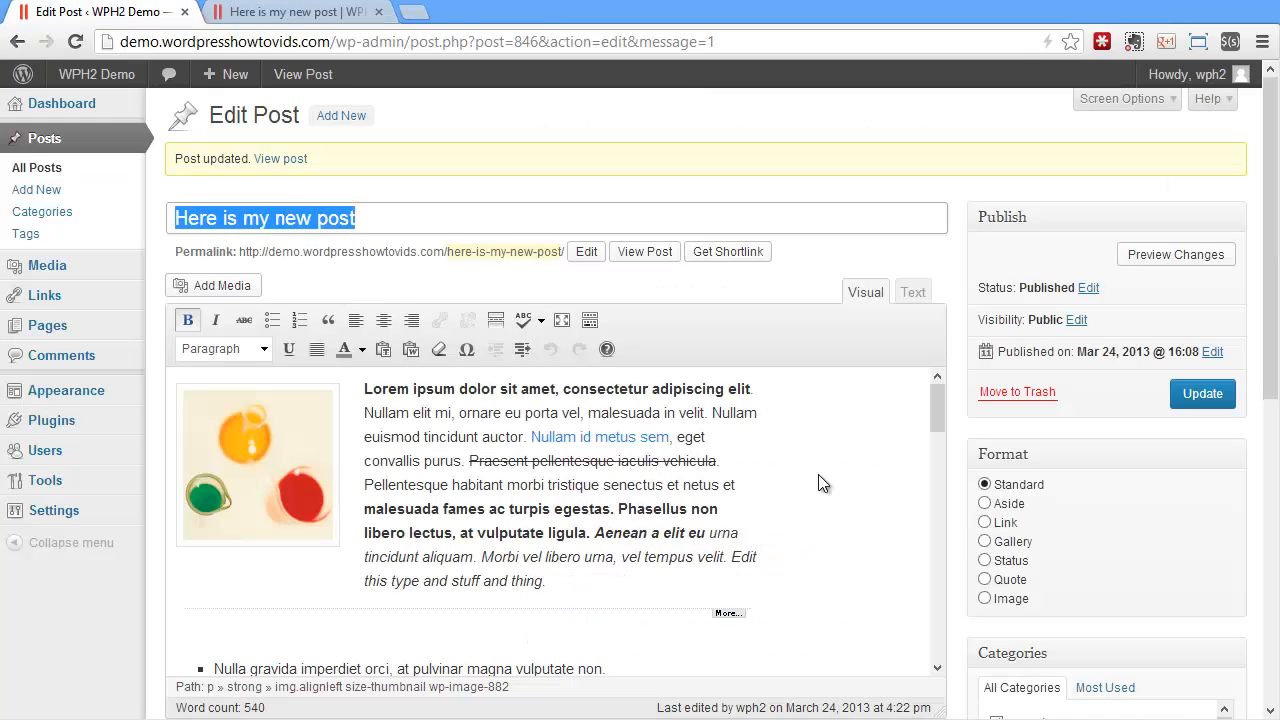
drag(937, 418, 935, 527)
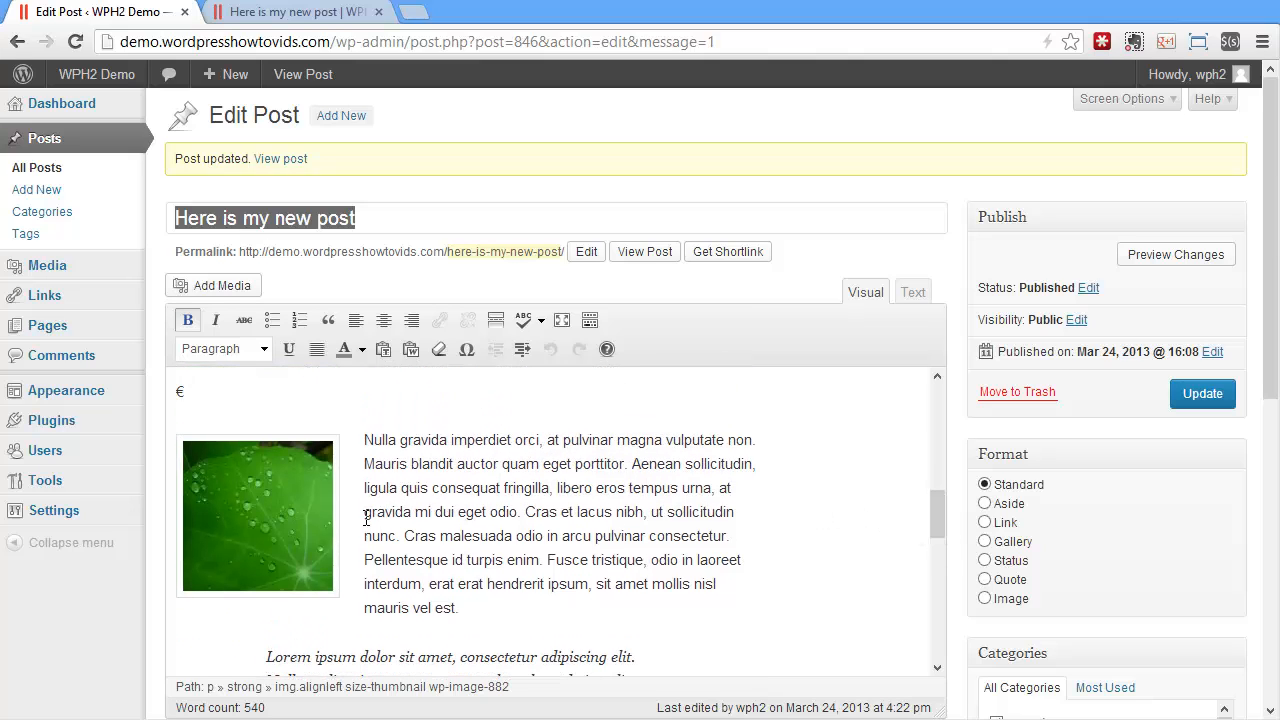
click(225, 530)
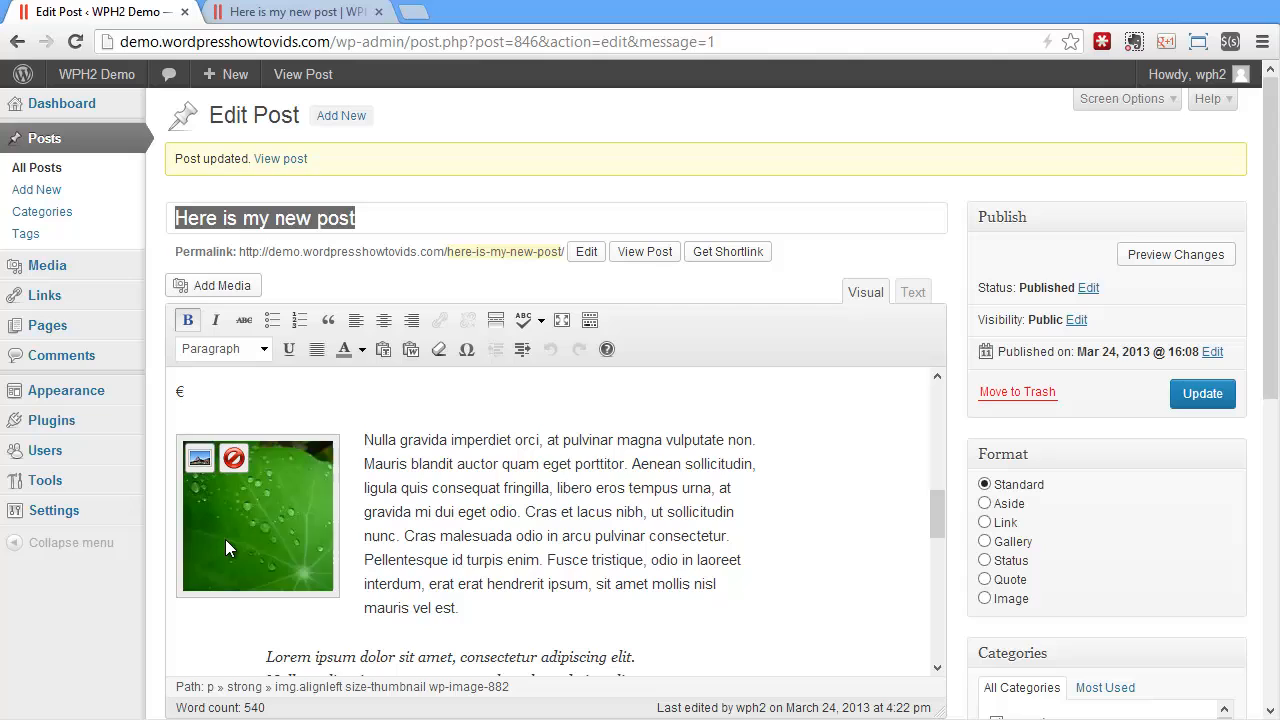
click(476, 527)
click(255, 480)
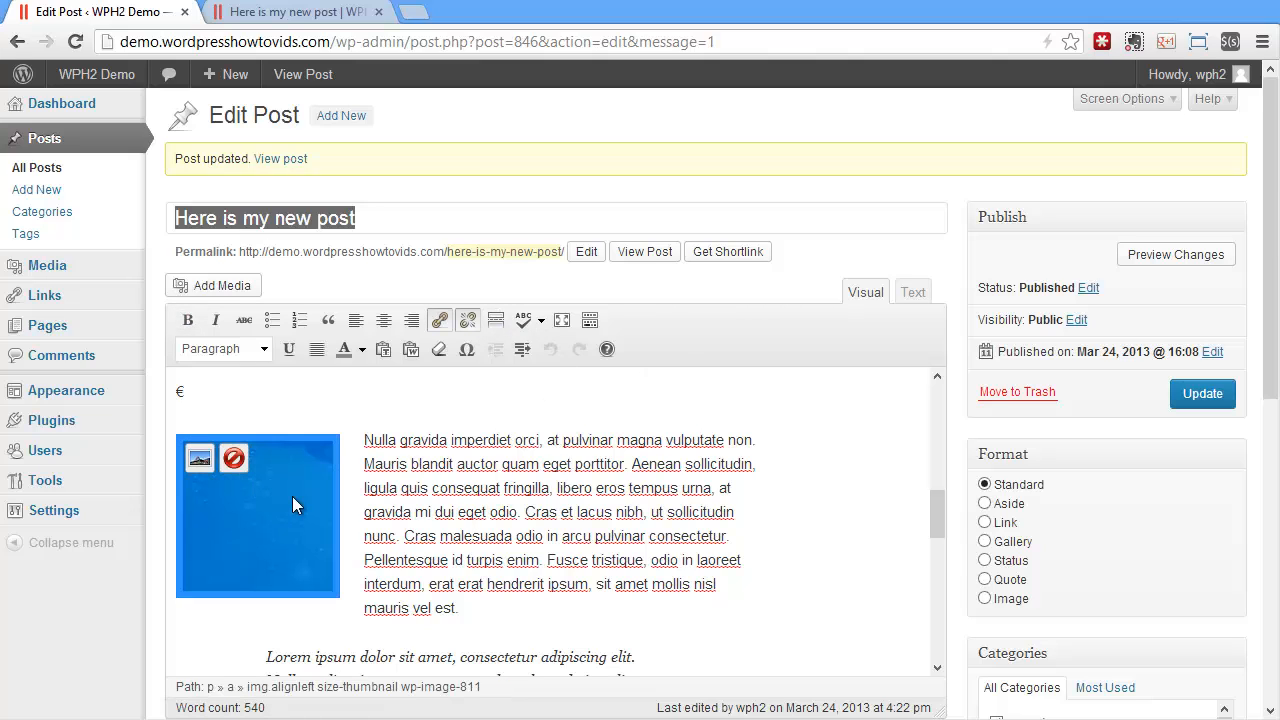
click(470, 322)
Update the post with the unlinked leaf image and reload its page on the site
click(1202, 393)
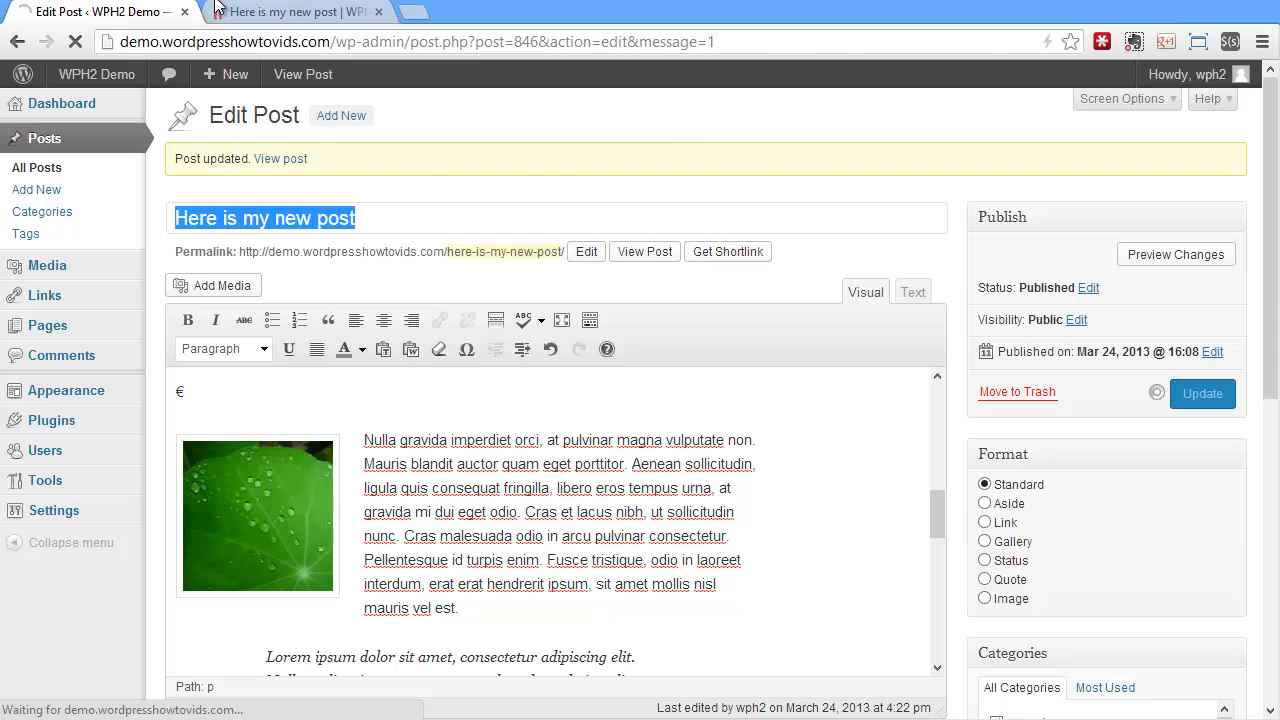
click(216, 5)
click(75, 41)
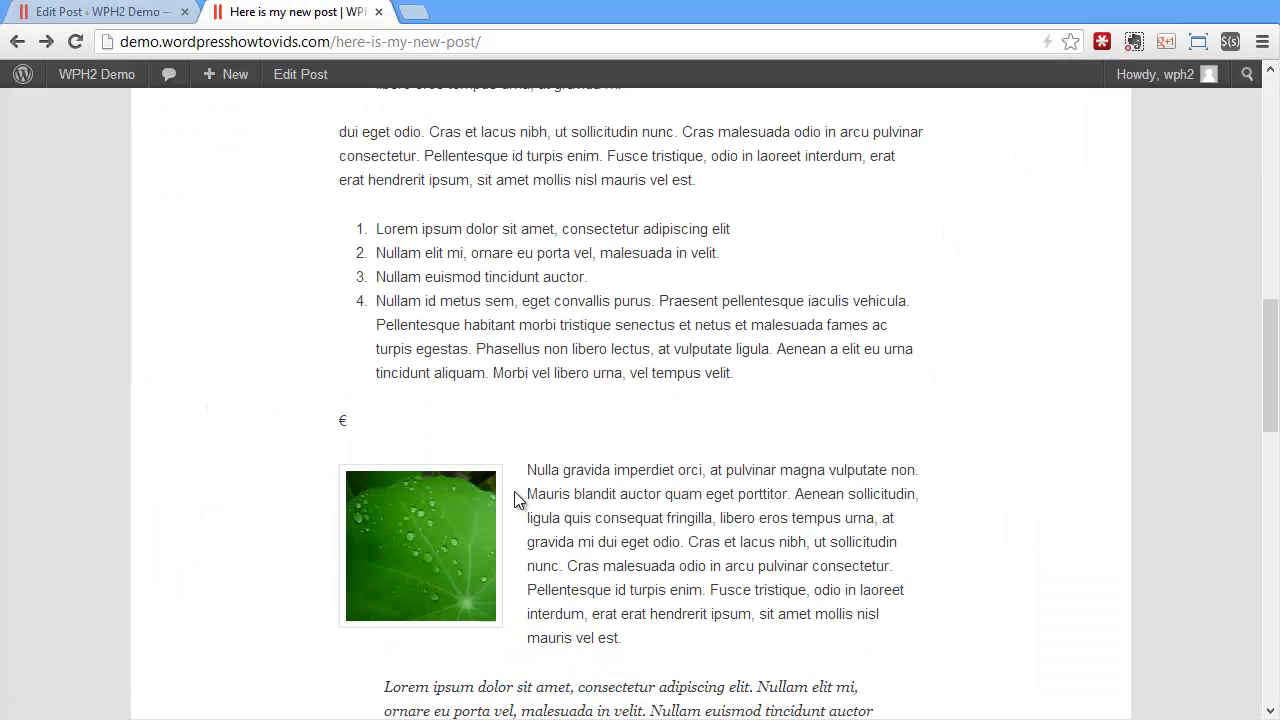
Start adding media at the beginning of the justified Lorem ipsum paragraph and select the Huatulco Coastline image from the library
click(90, 12)
scroll(891, 489, down, 15)
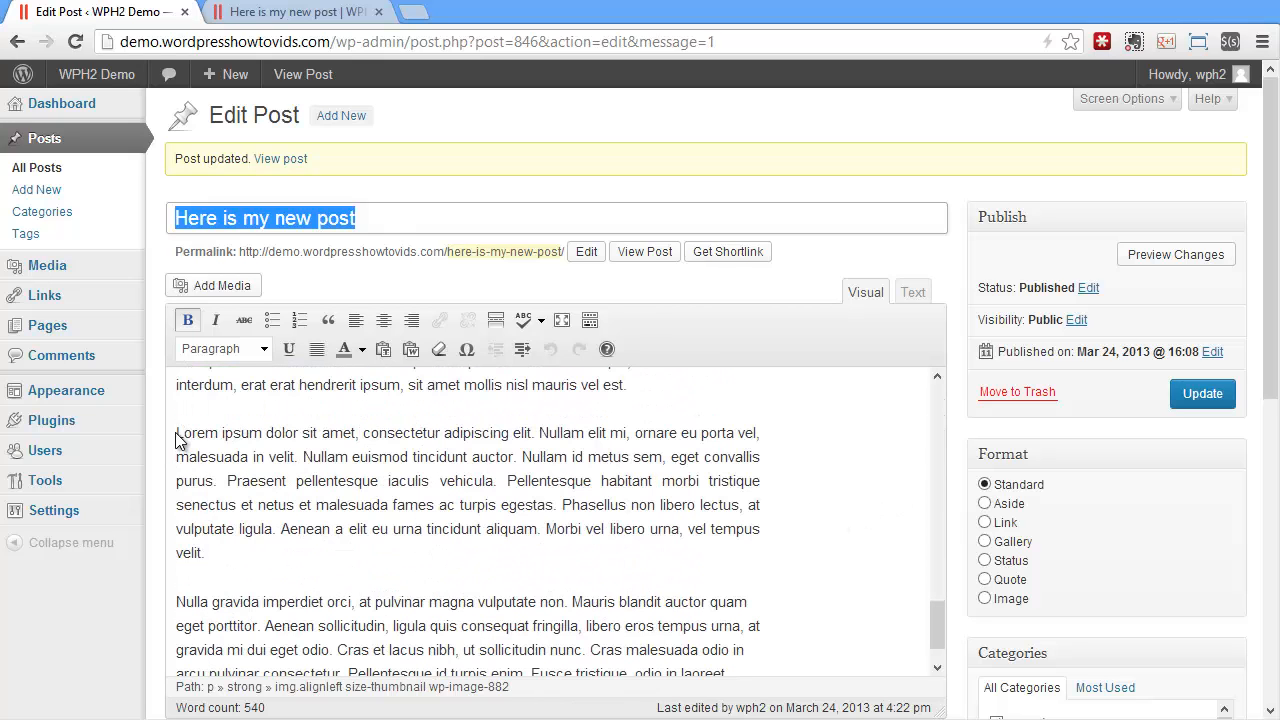
click(178, 432)
click(230, 287)
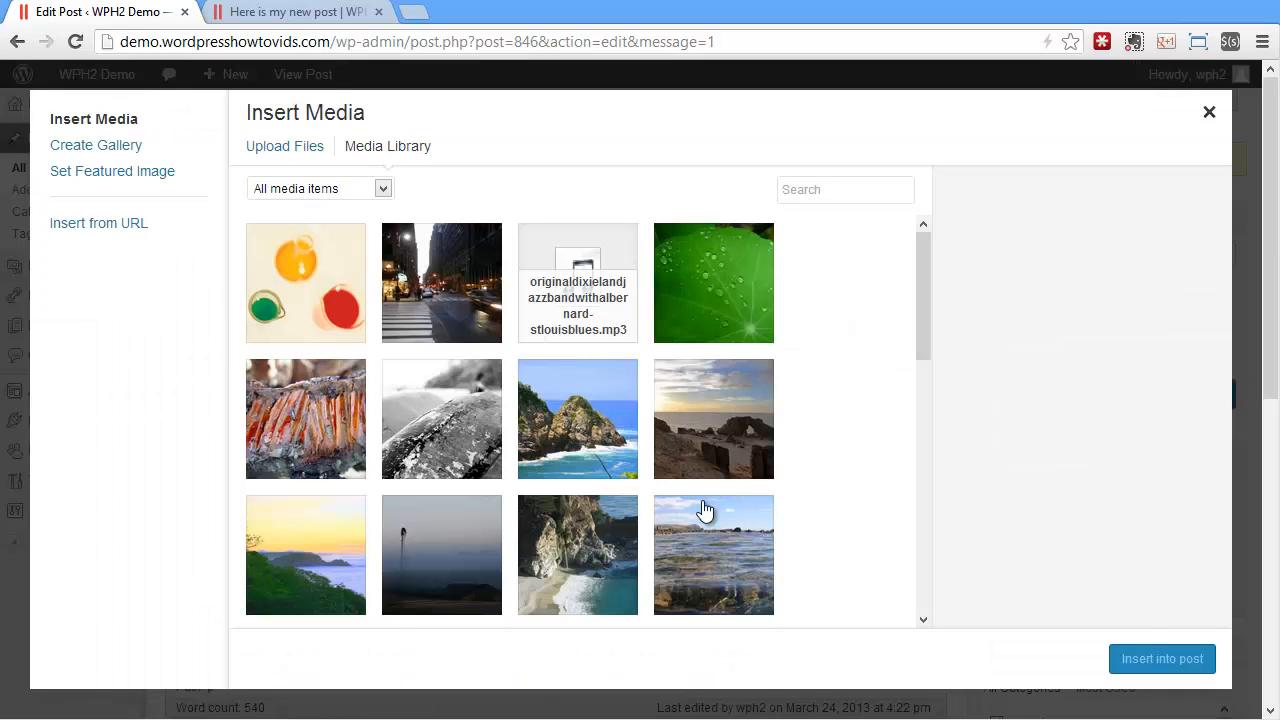
click(580, 430)
Insert the coastline image into the post with alignment None and size Full Size – 800 × 533
drag(1222, 477, 1225, 610)
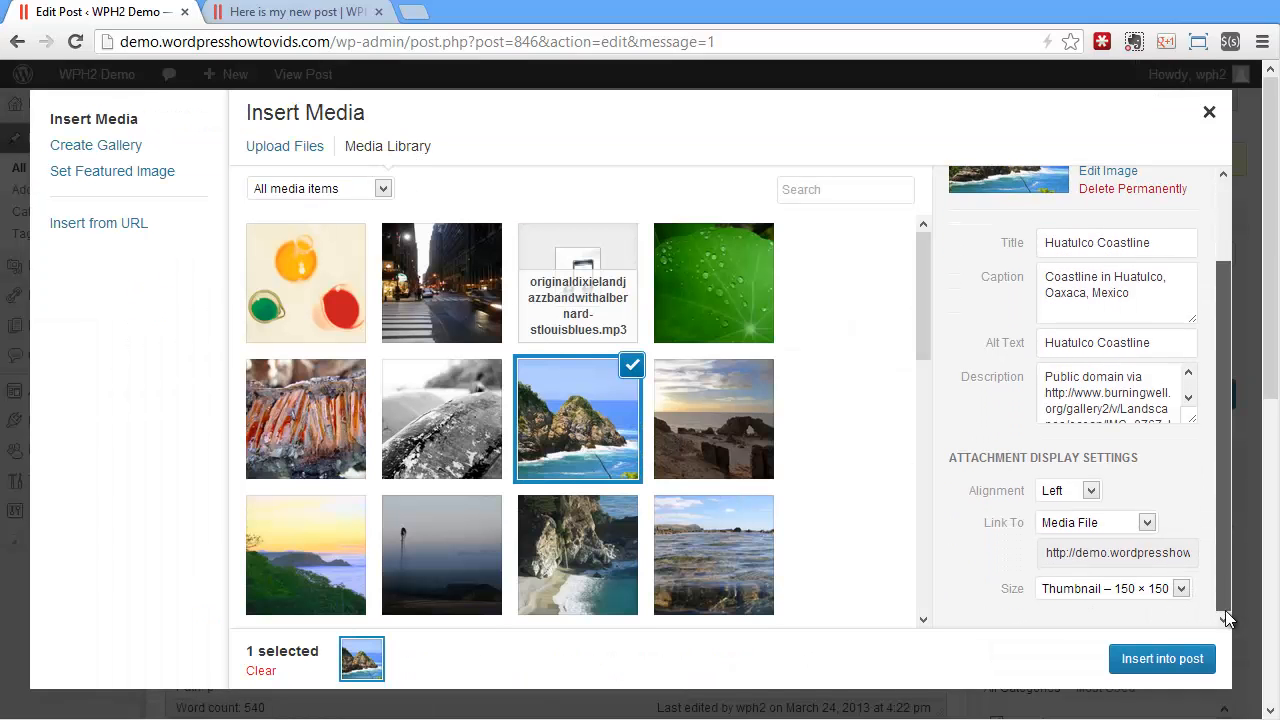
click(1066, 491)
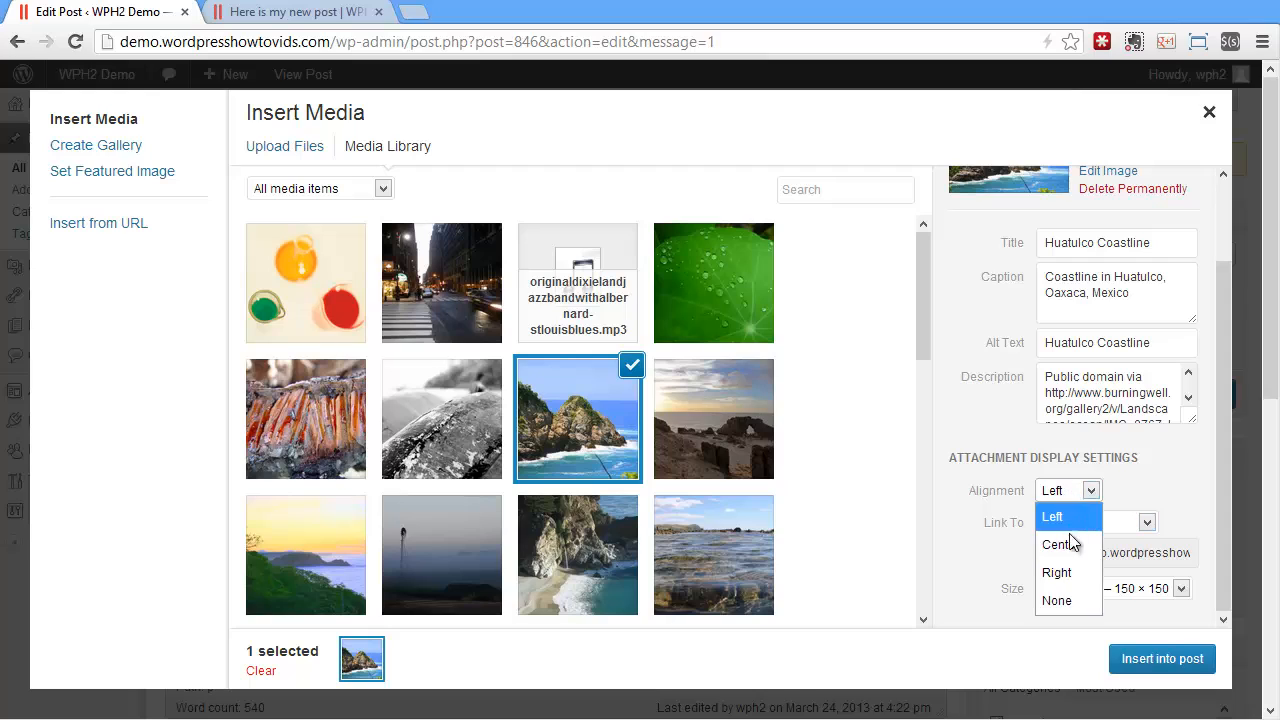
click(1060, 600)
click(1101, 589)
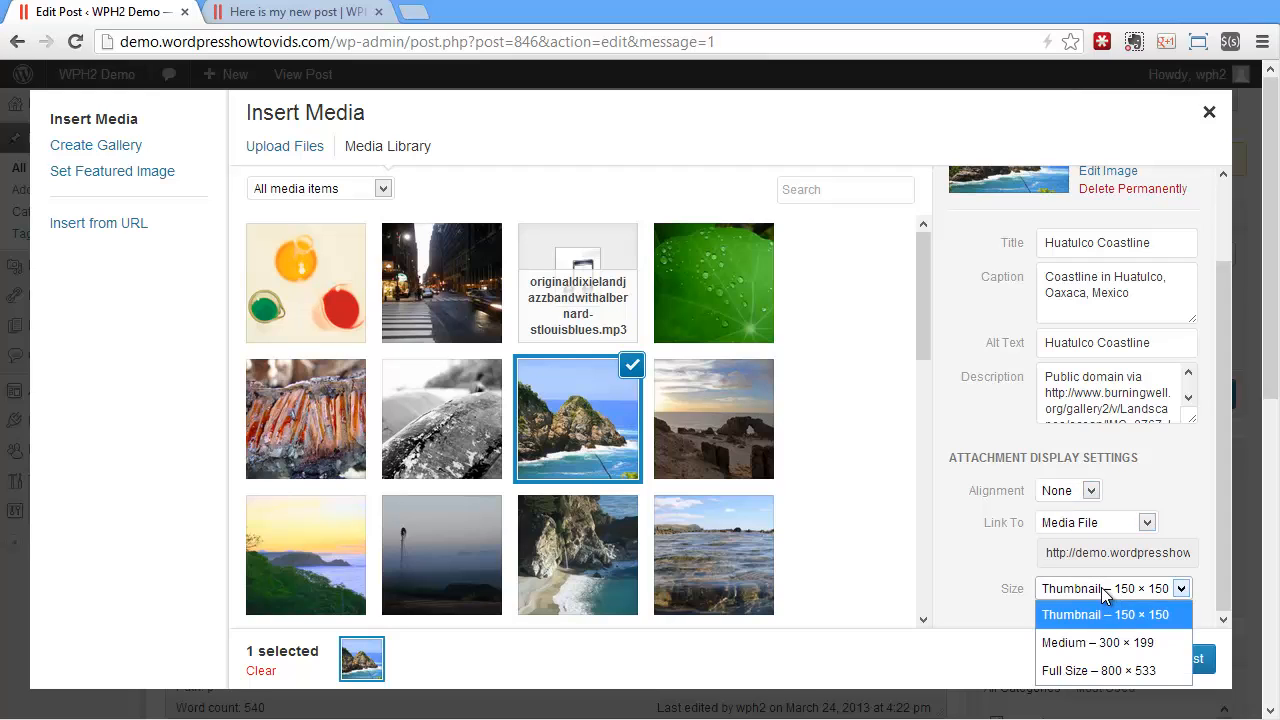
click(1094, 670)
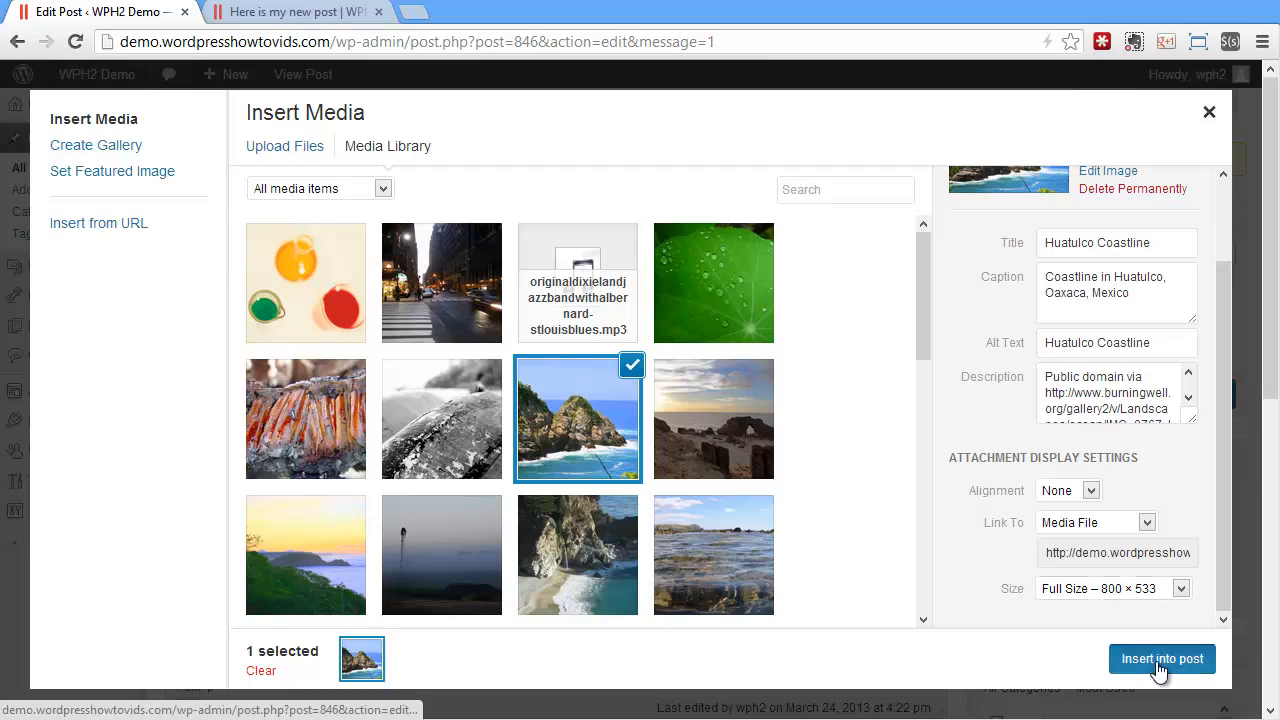
click(1160, 659)
Update the post, view the coastline image on the site page, and open its linked media file and return
click(1199, 385)
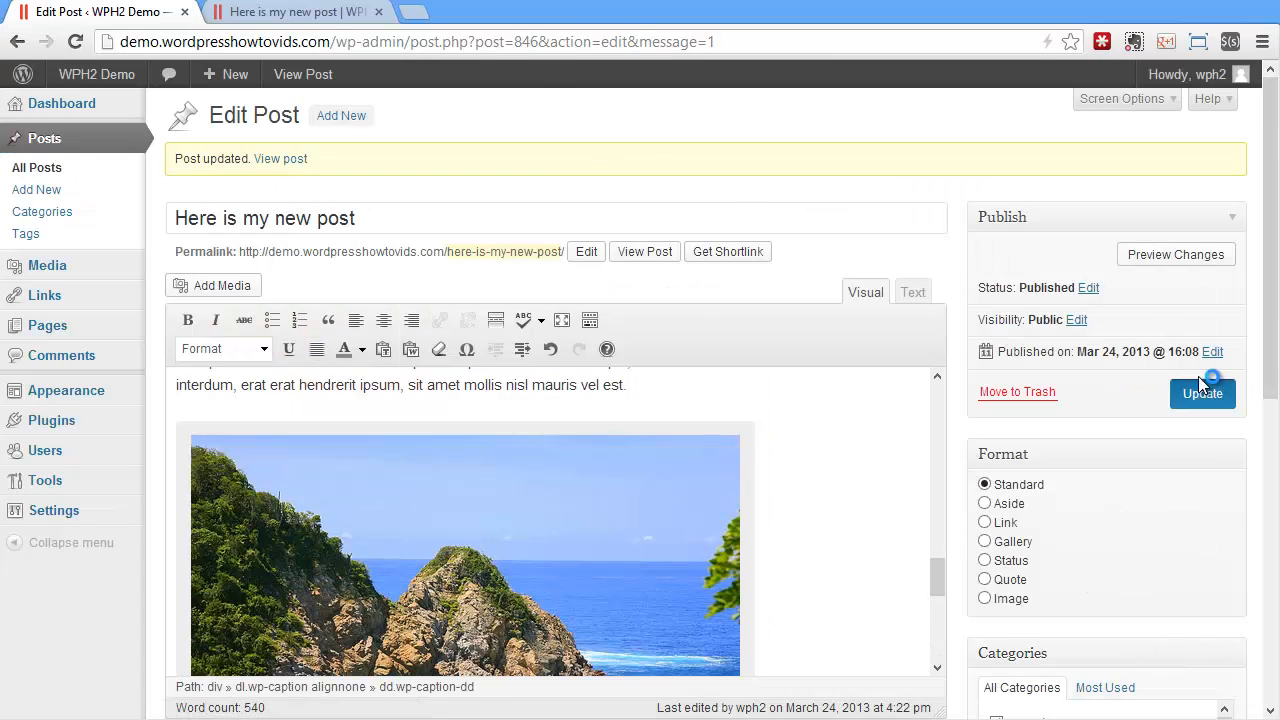
click(290, 11)
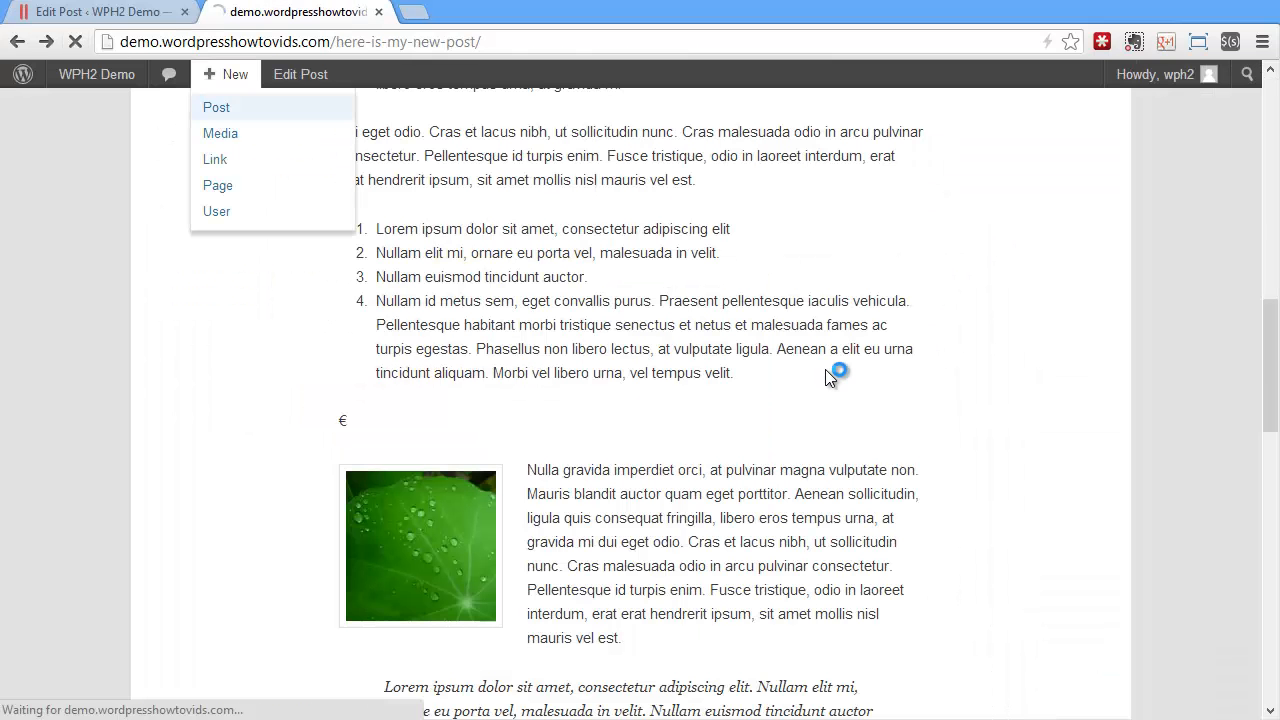
scroll(827, 375, down, 5)
scroll(827, 378, down, 4)
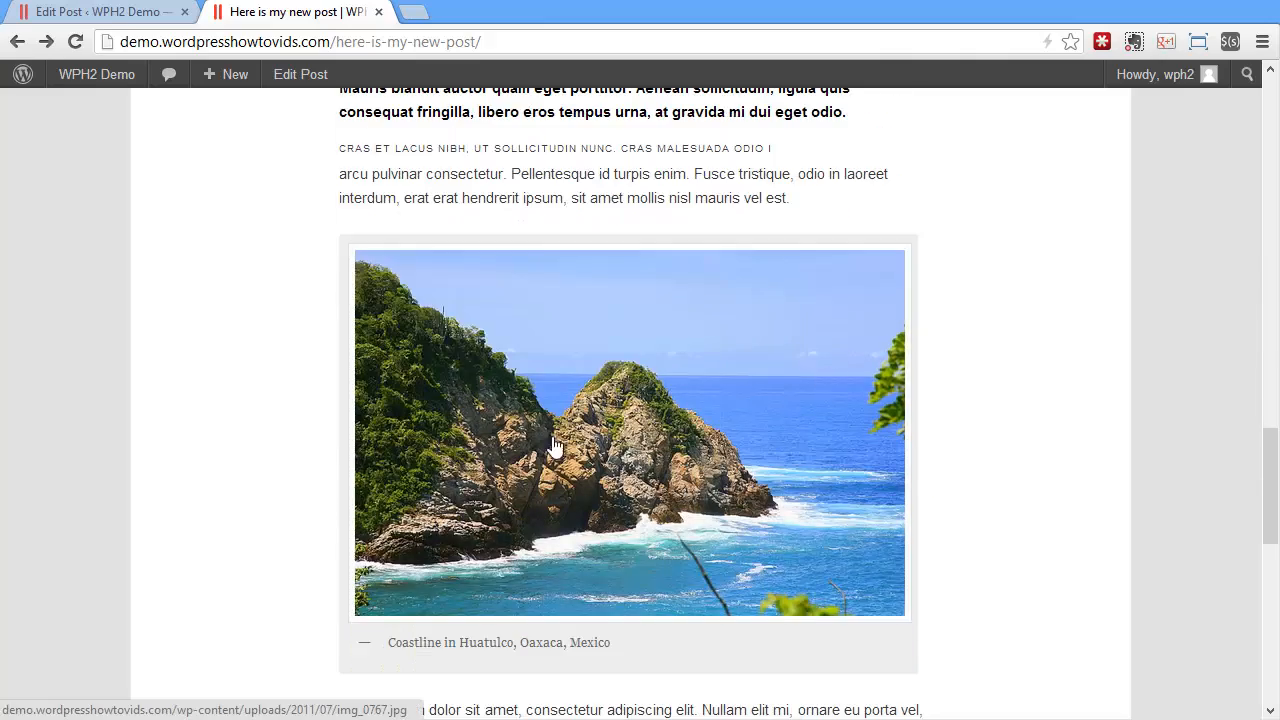
scroll(676, 434, down, 1)
click(630, 365)
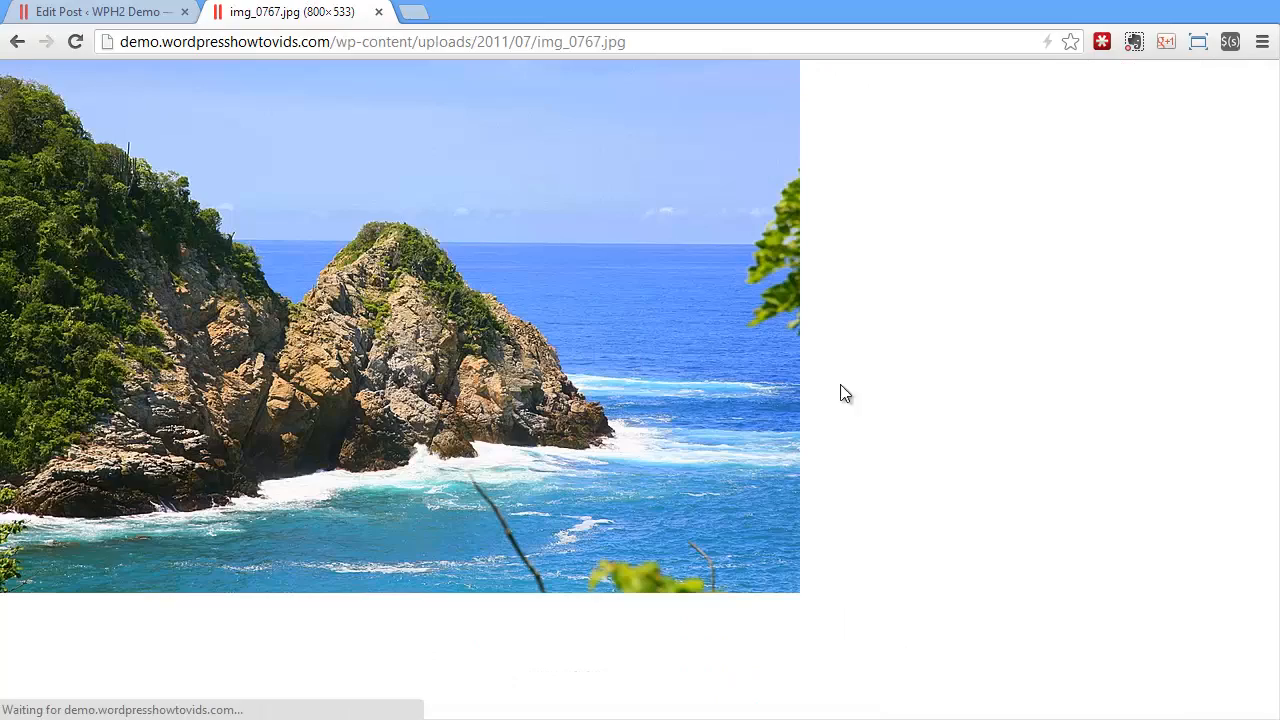
click(16, 42)
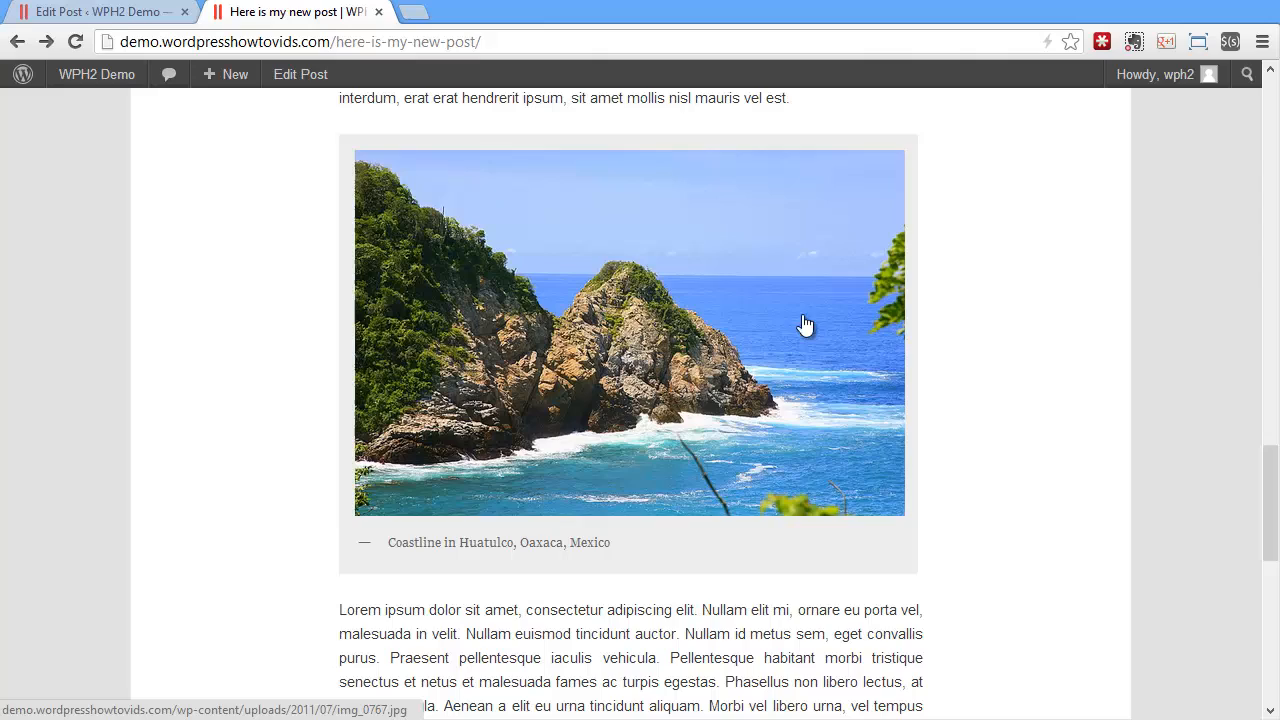
Start adding media near the end of the post and select the foggy Windmill image from the library
click(110, 12)
scroll(925, 541, down, 1)
scroll(925, 543, down, 2)
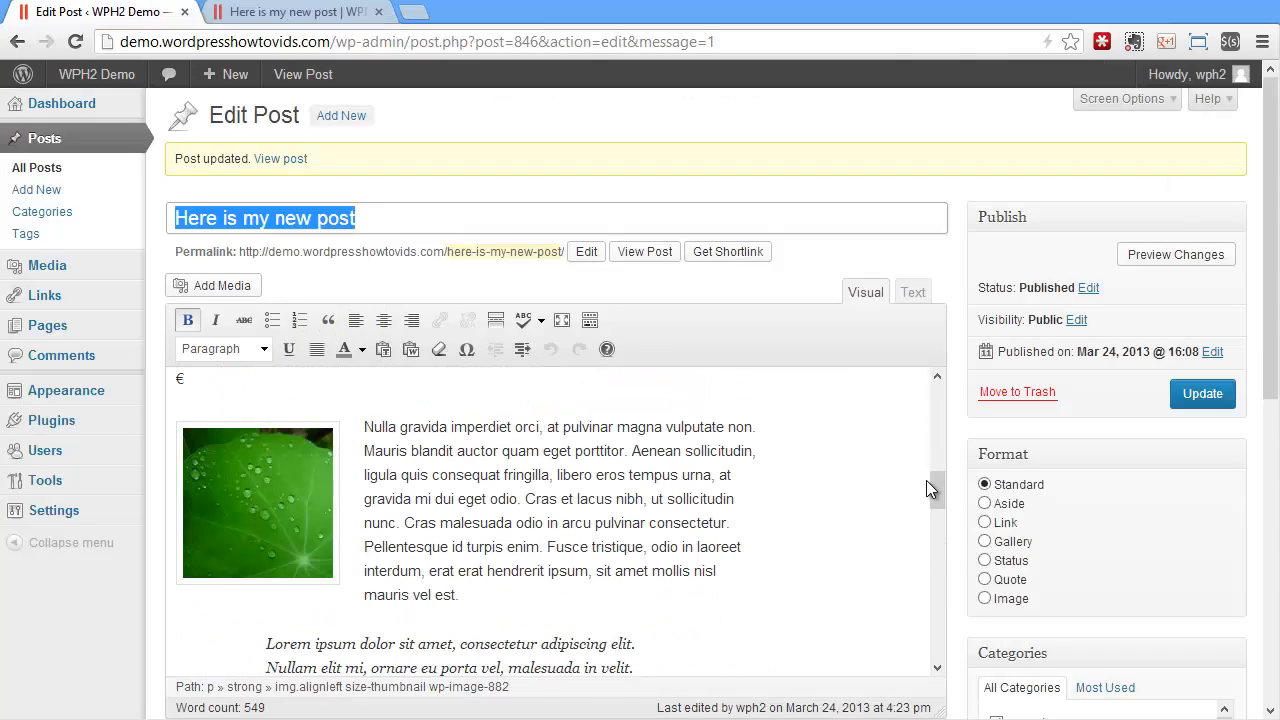
drag(929, 482, 941, 636)
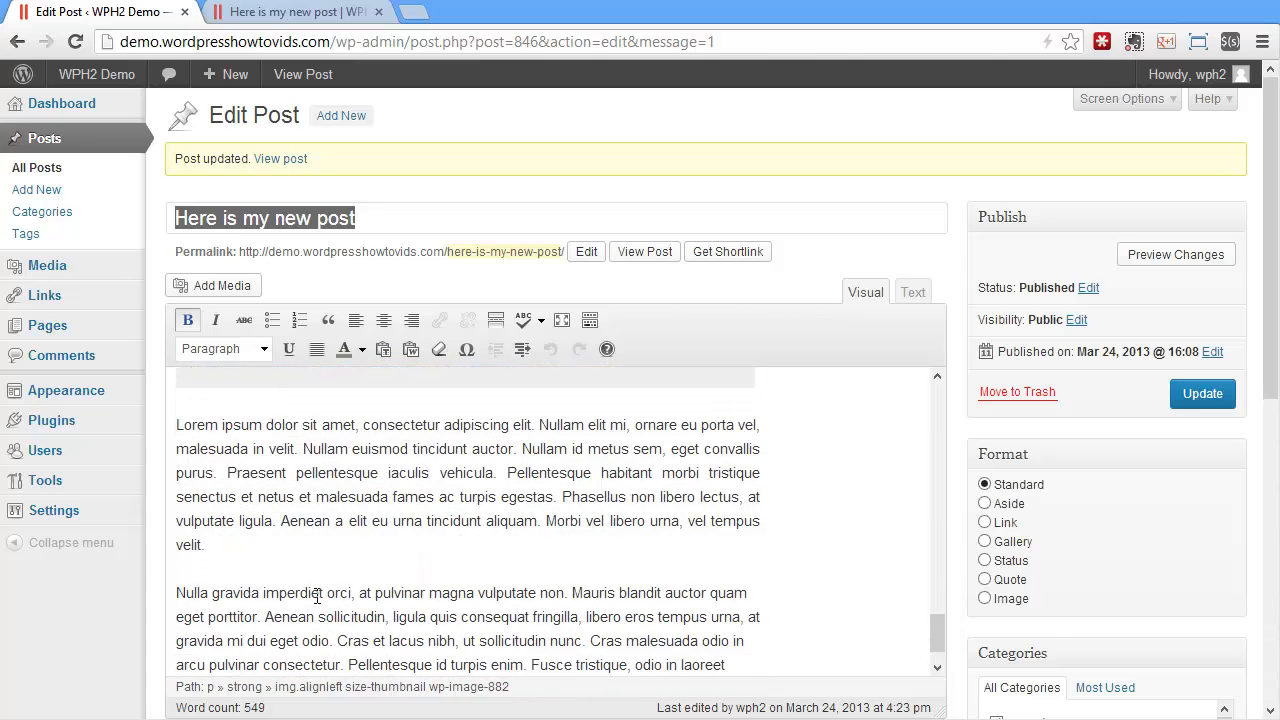
click(220, 285)
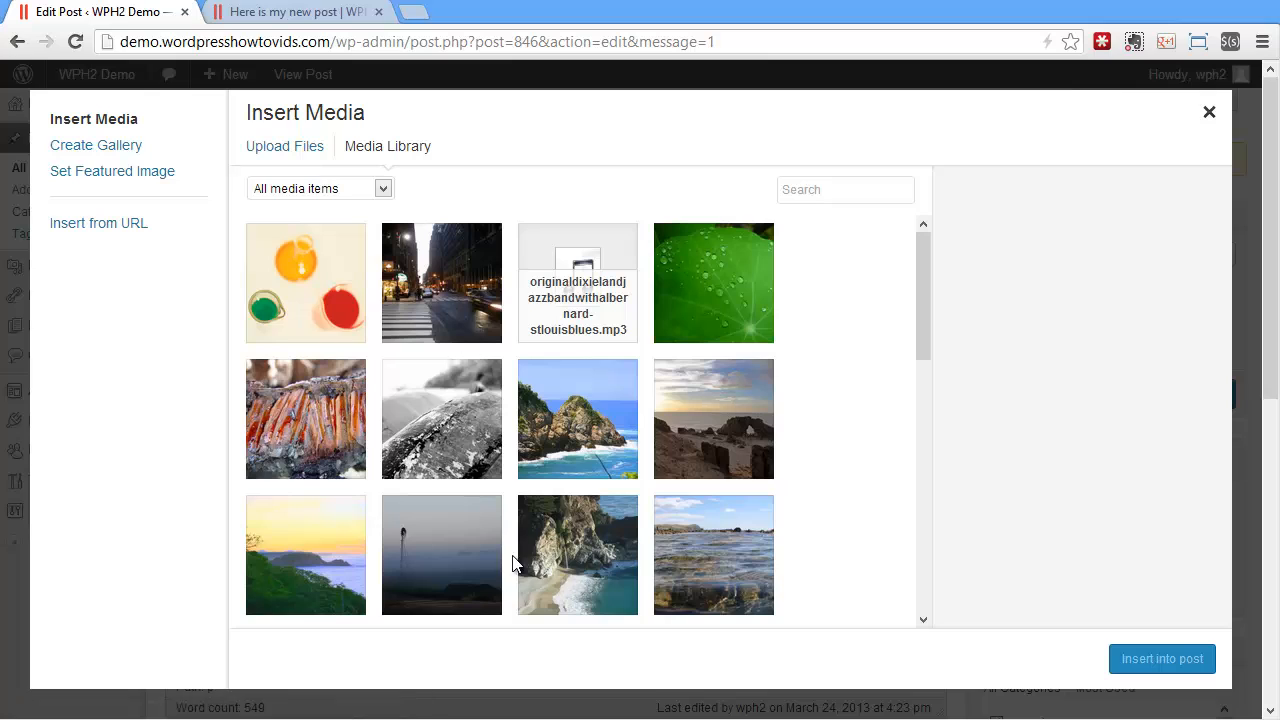
click(469, 553)
Set the Windmill image's size to Thumbnail – 150 × 150 and its alignment to Right
scroll(1213, 538, down, 2)
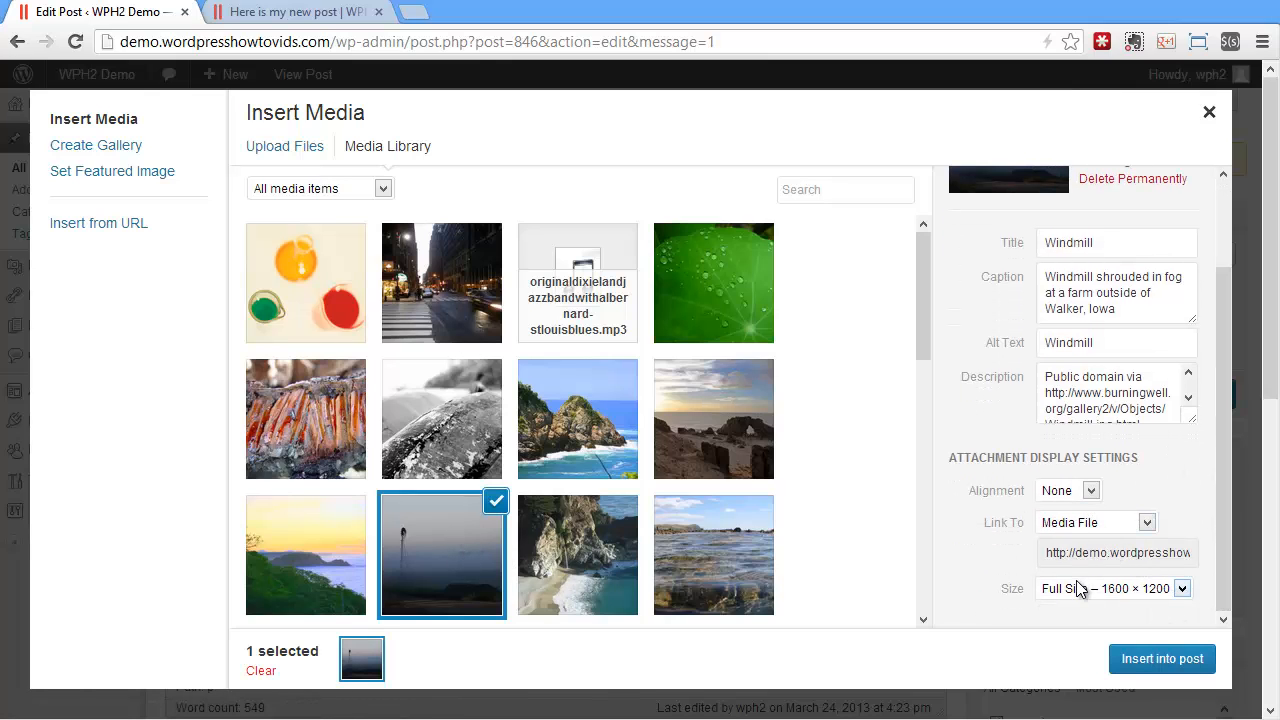
click(1079, 590)
click(1079, 616)
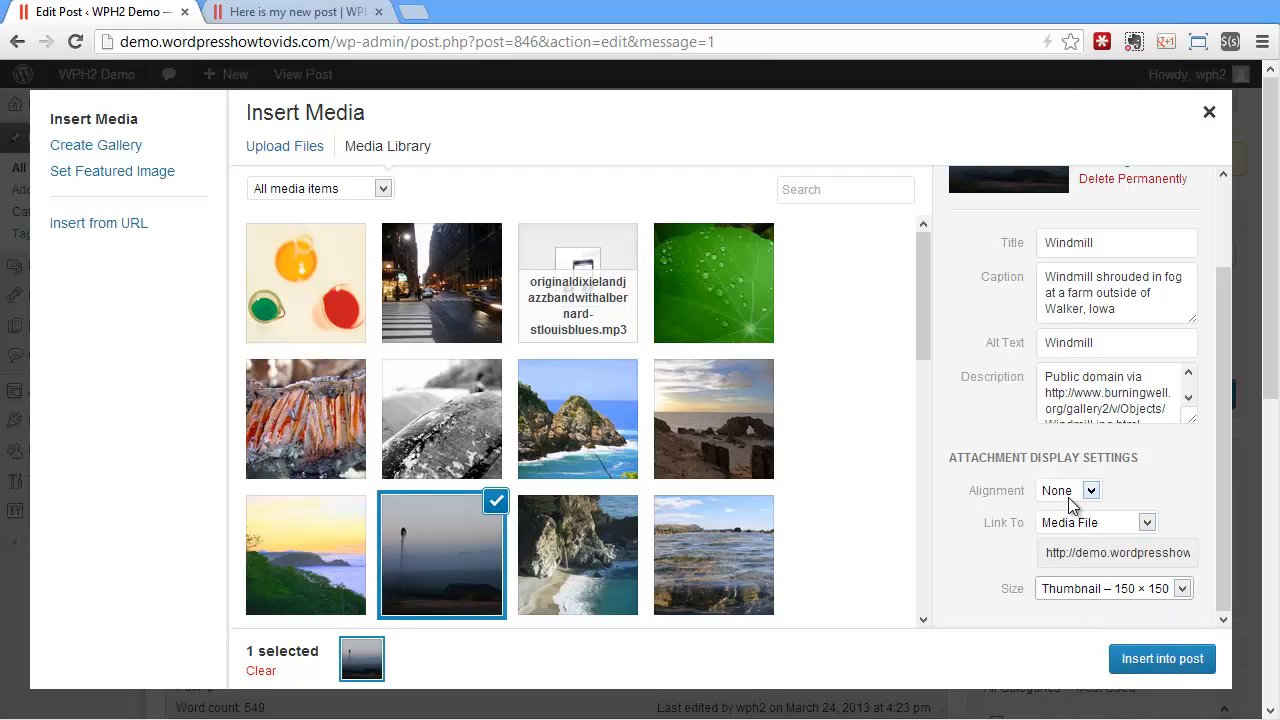
click(1069, 497)
click(1060, 571)
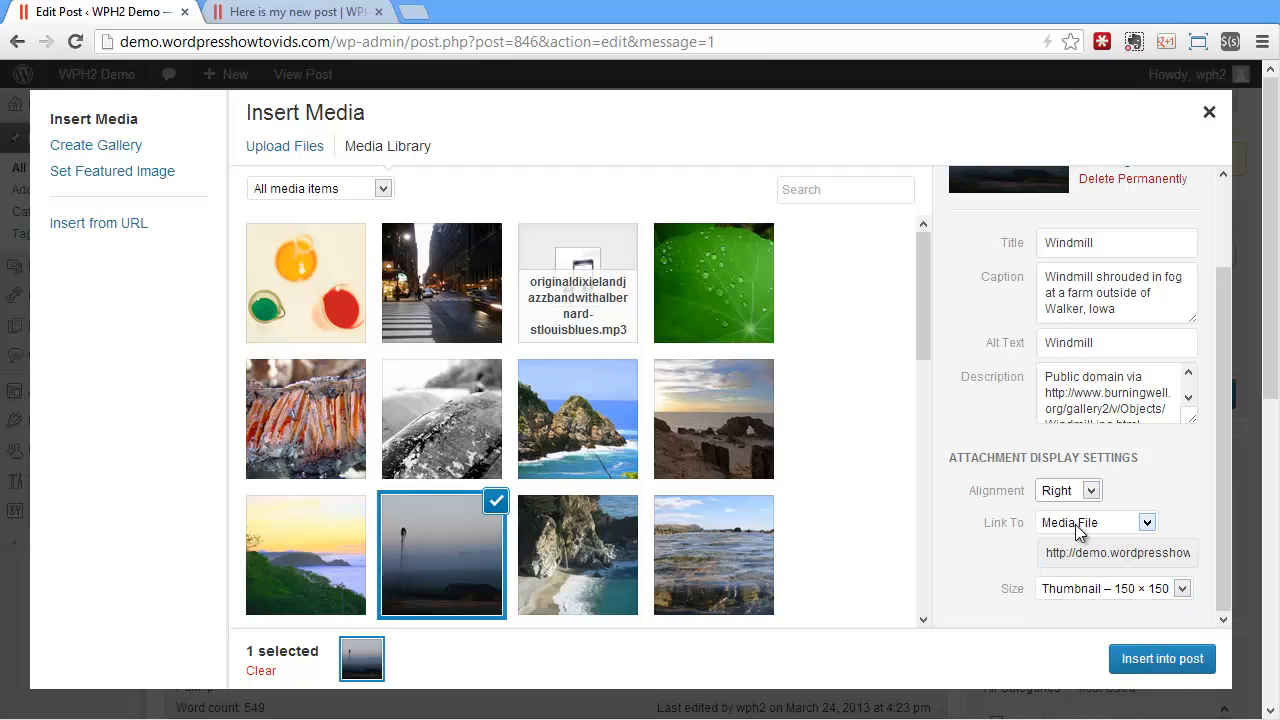
Link the Windmill image to its Attachment Page, after trying Custom URL, and insert it into the post
click(1079, 532)
click(1071, 544)
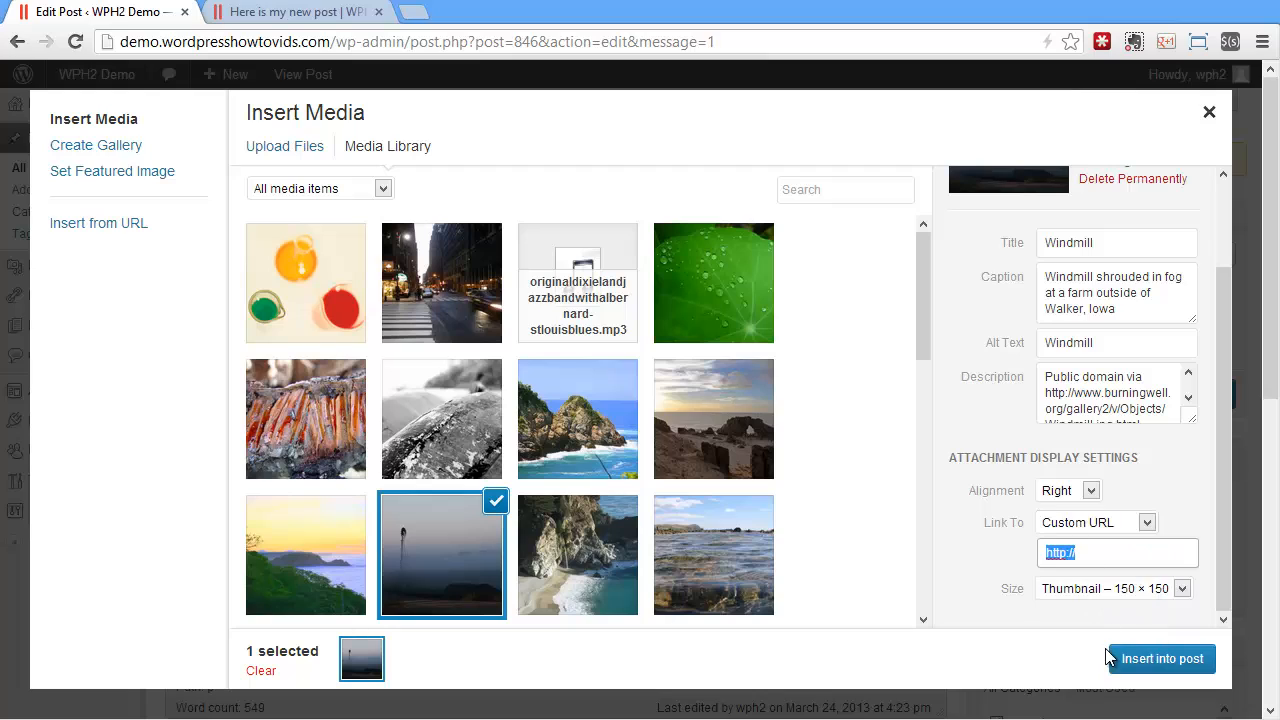
click(1097, 528)
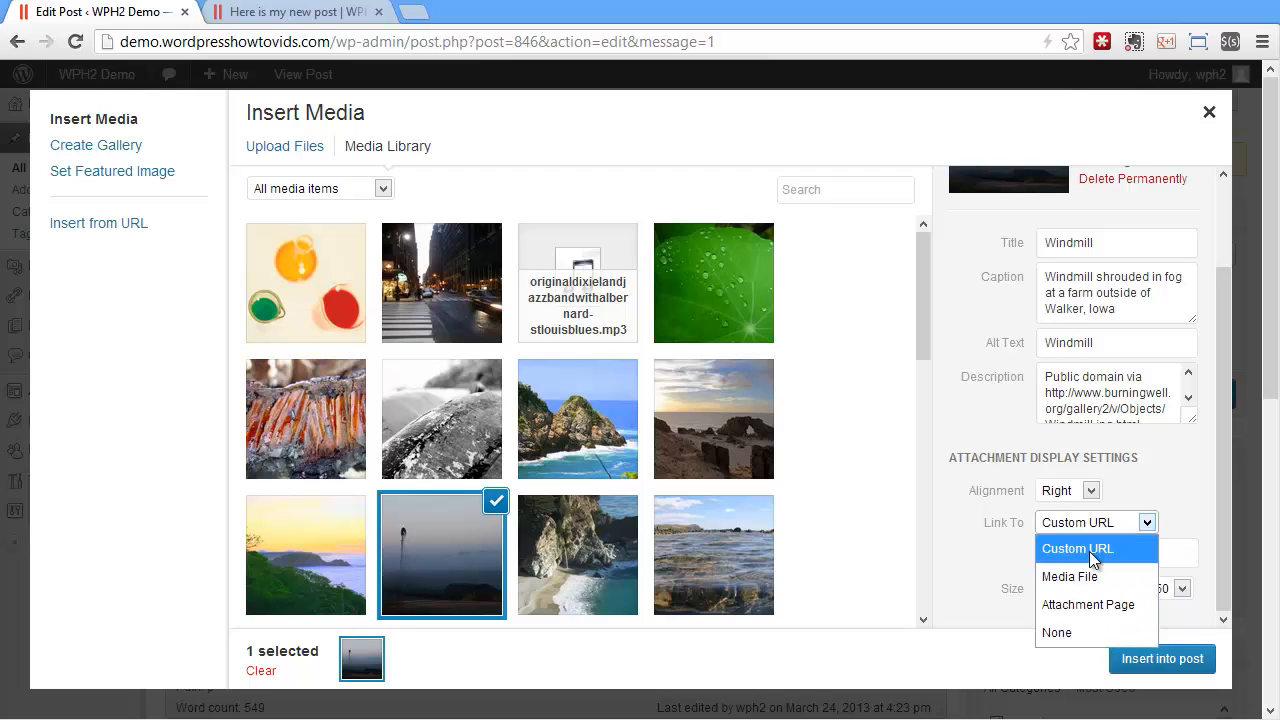
click(1081, 605)
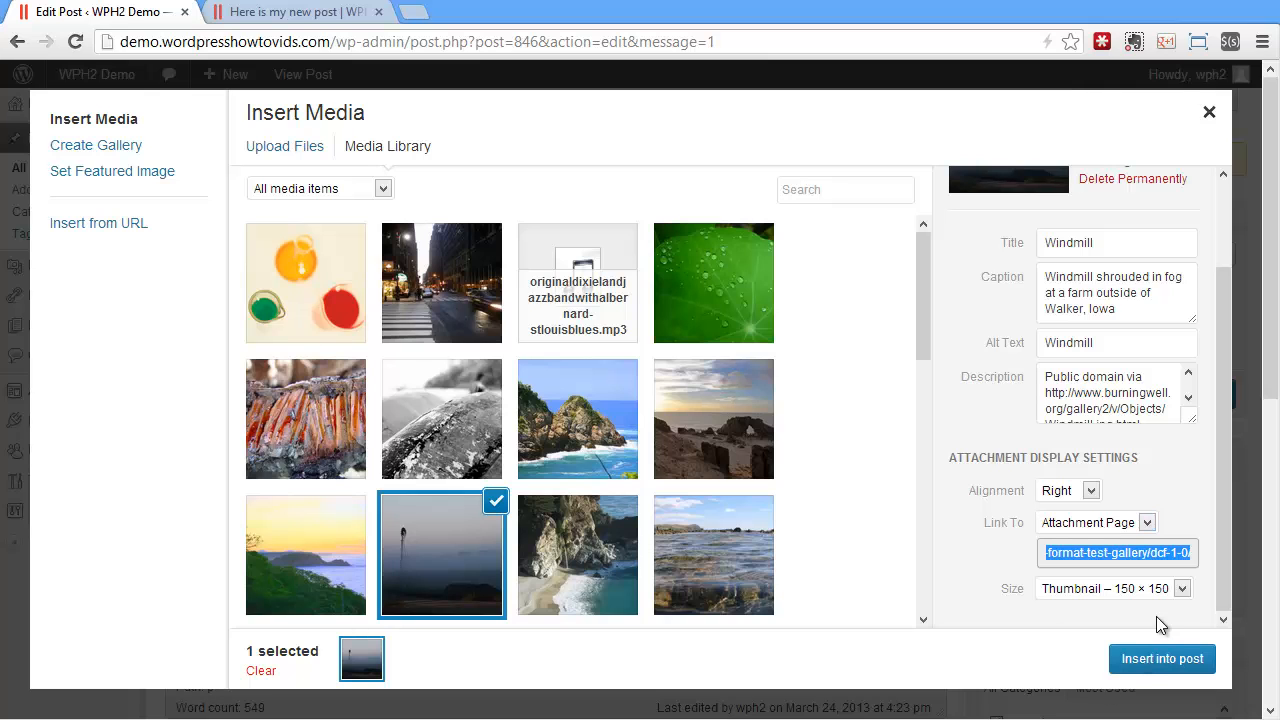
click(1144, 654)
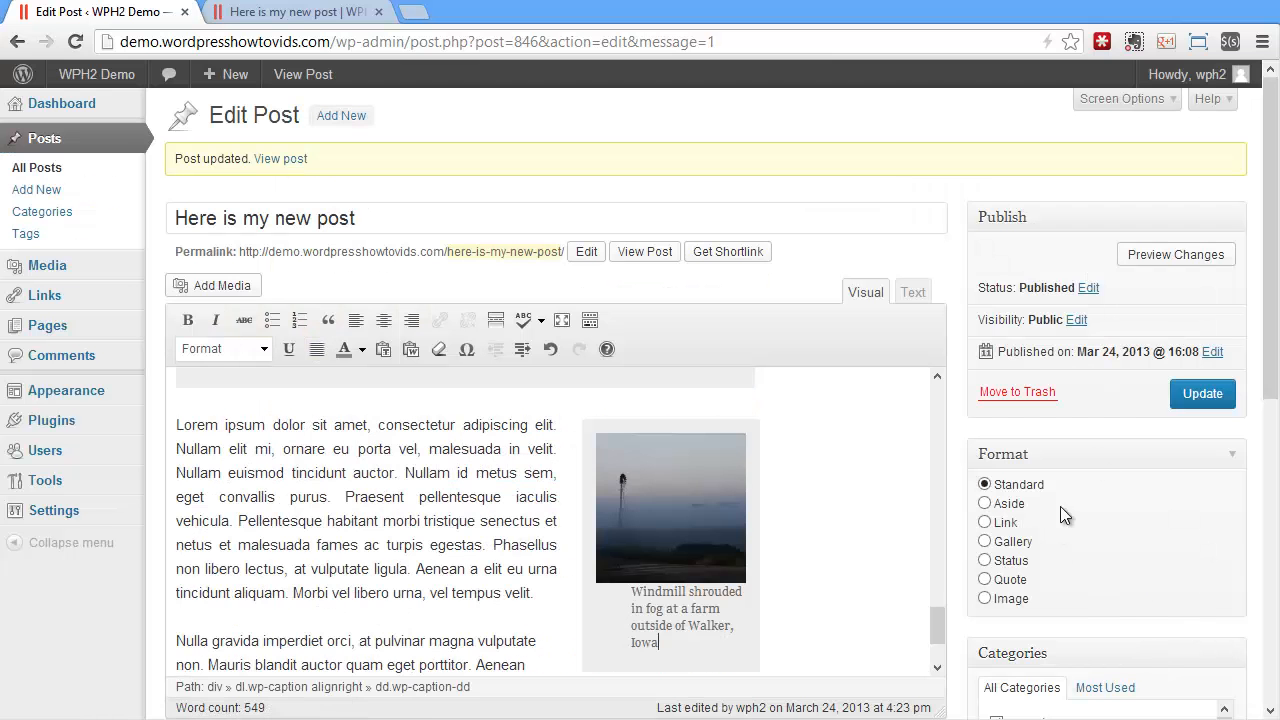
Update the post, follow the windmill thumbnail on the reloaded site page to its attachment page, and return to the editor
click(1190, 394)
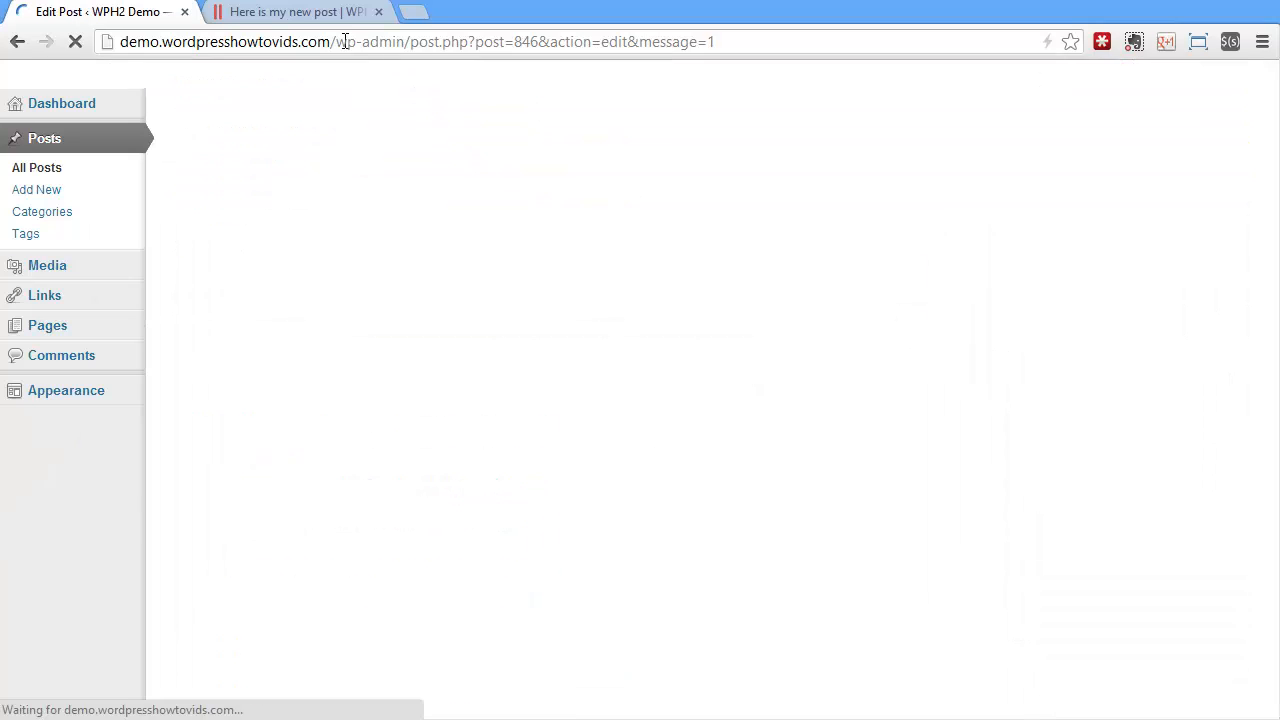
click(290, 13)
click(75, 41)
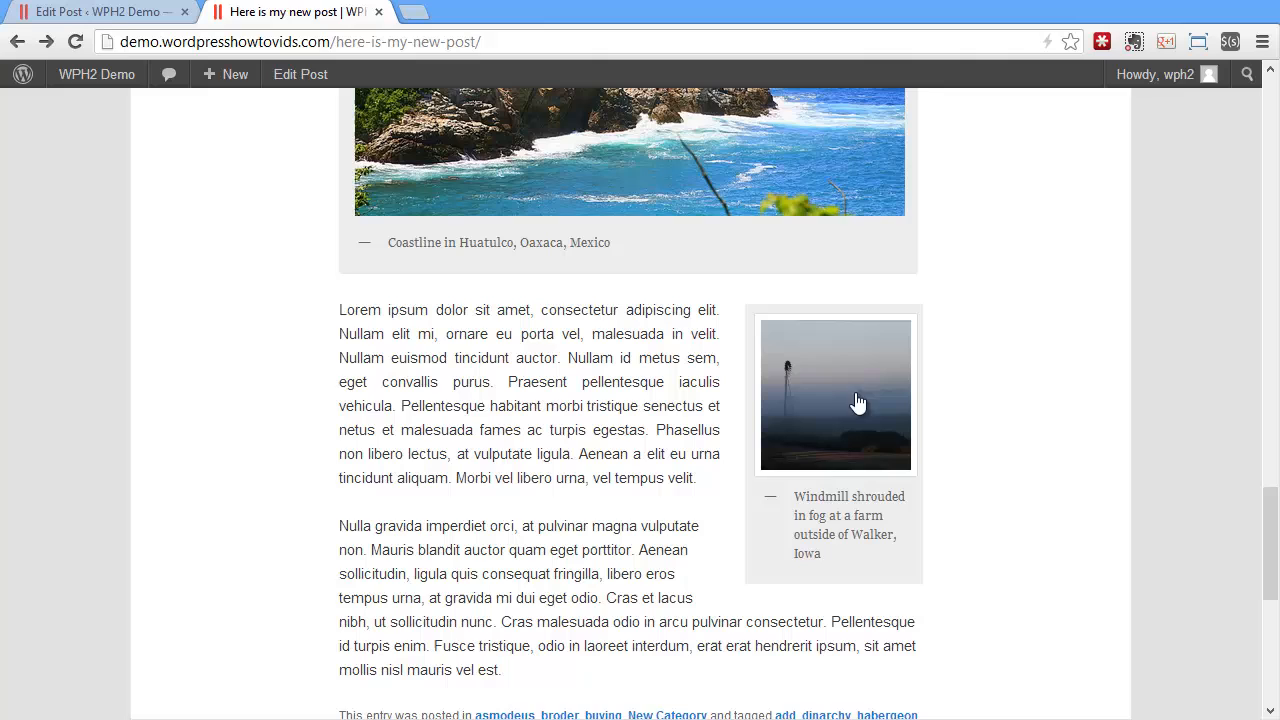
click(822, 399)
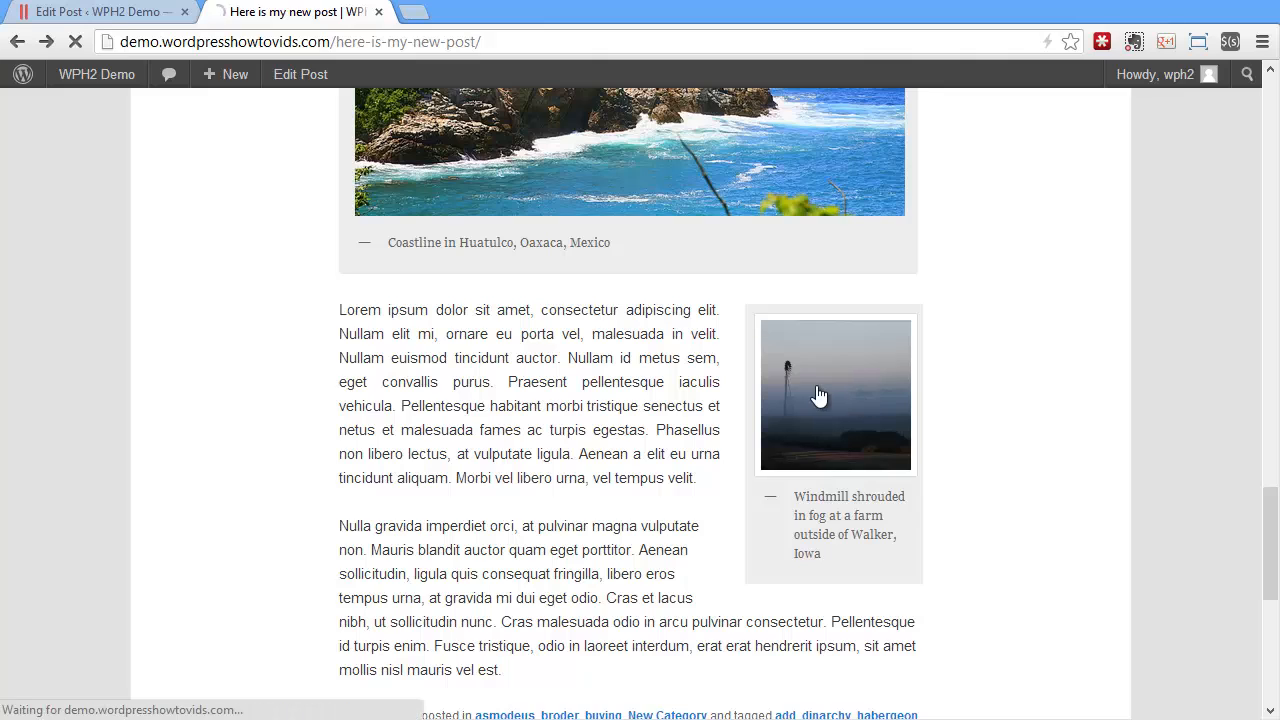
scroll(737, 391, down, 8)
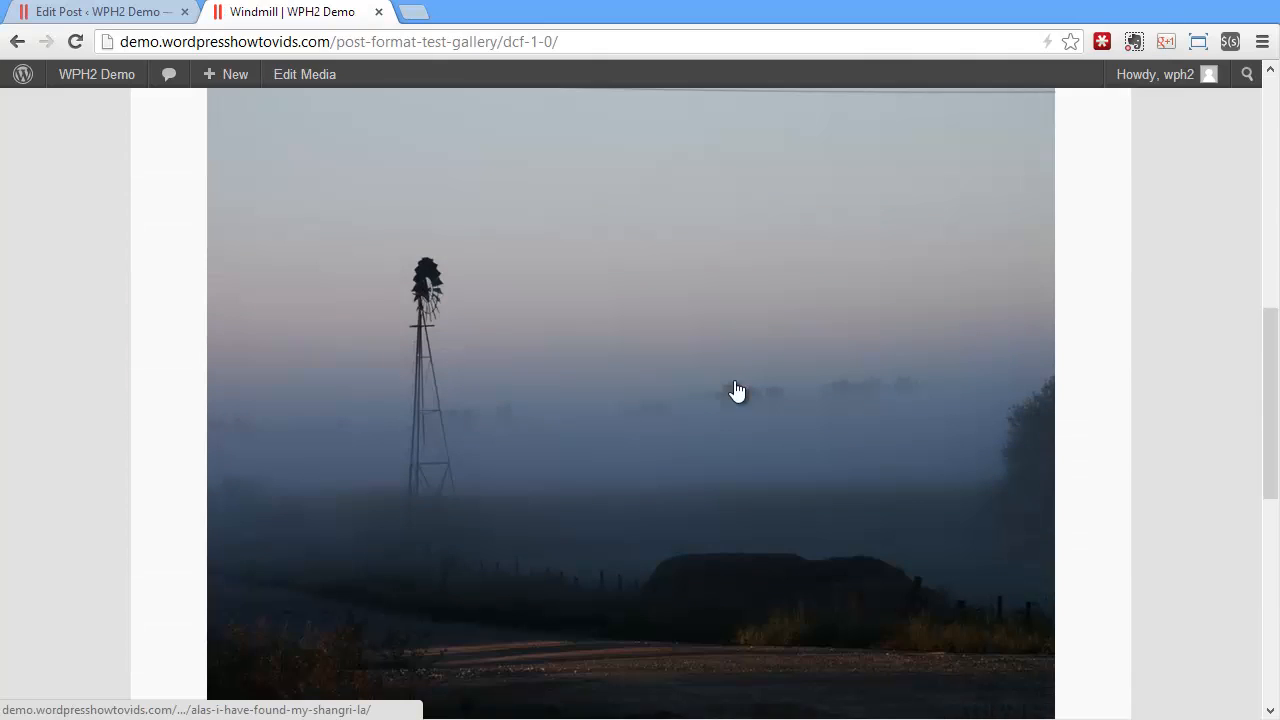
scroll(530, 466, down, 4)
scroll(531, 466, up, 8)
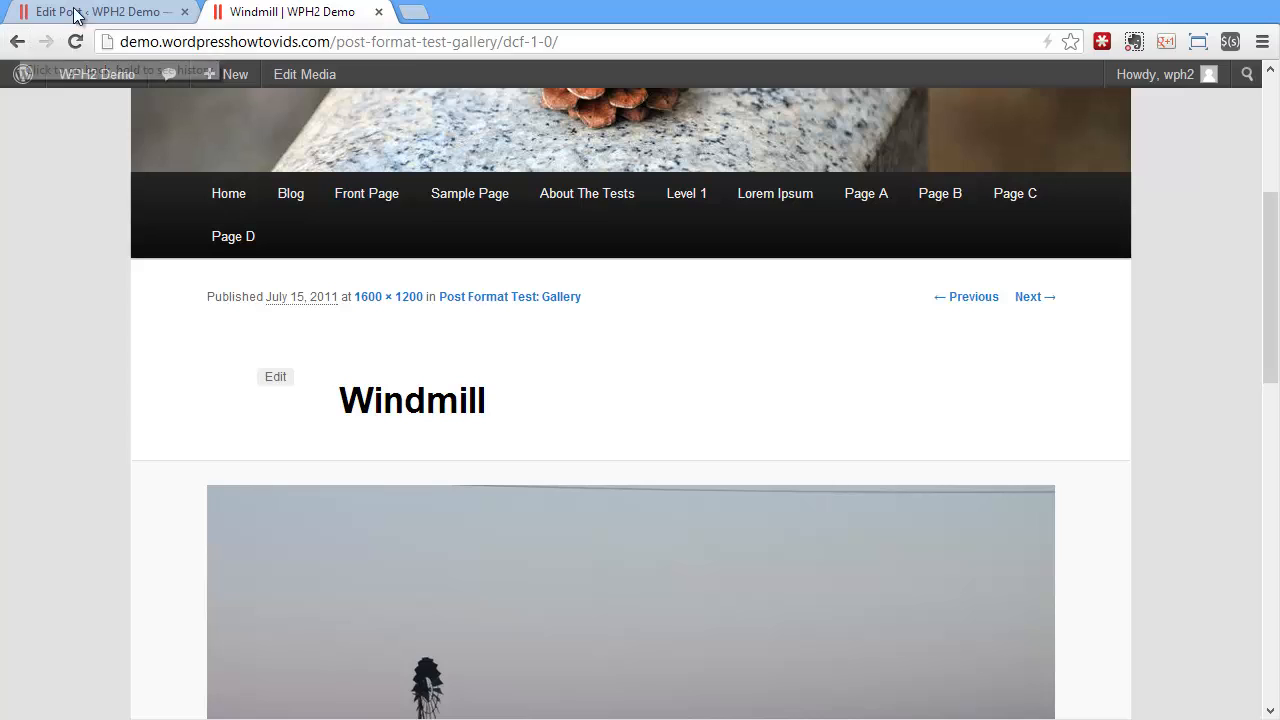
click(17, 42)
click(145, 12)
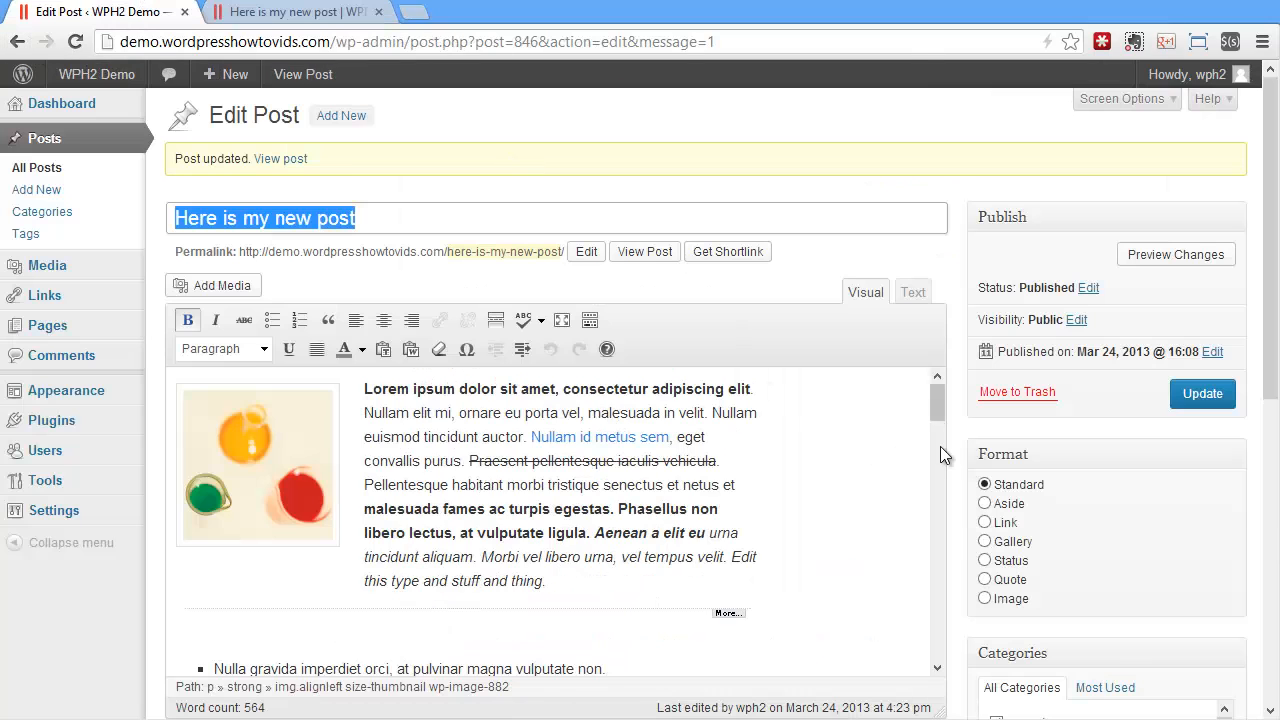
Remove the link from the windmill thumbnail near the end of the post, keeping its caption
scroll(939, 446, down, 3)
drag(937, 490, 907, 615)
click(723, 471)
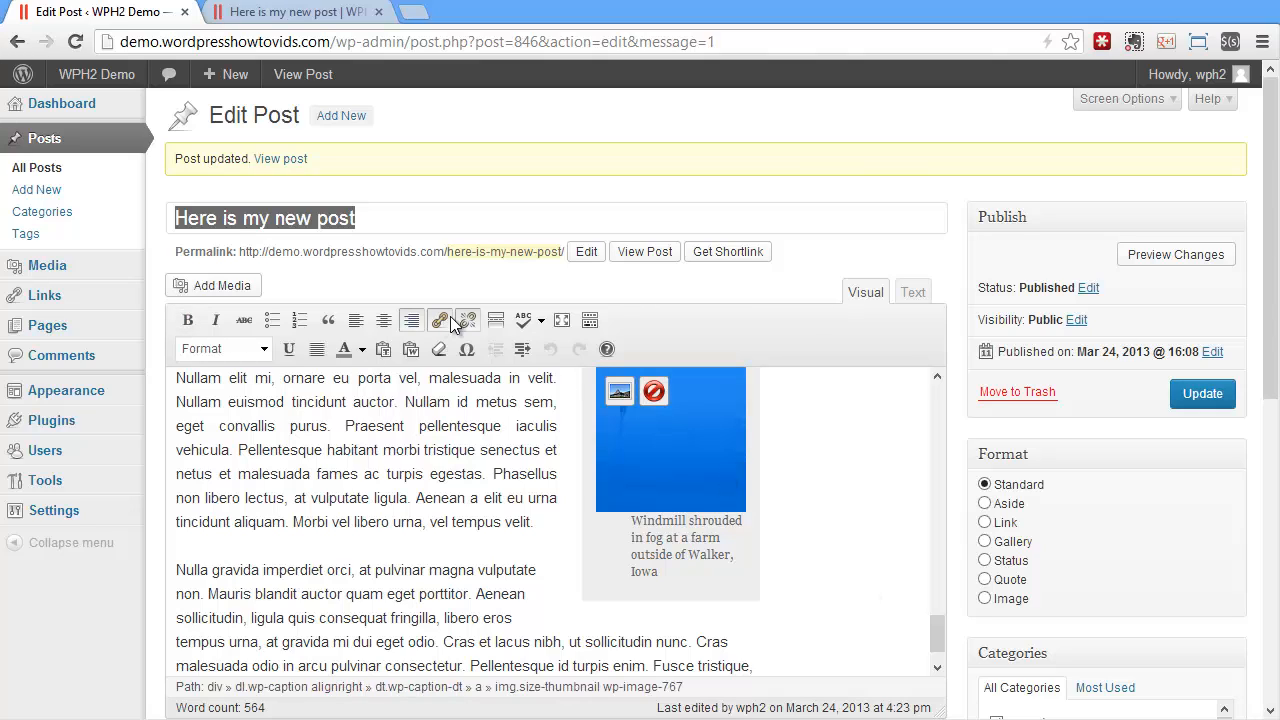
click(466, 321)
click(779, 545)
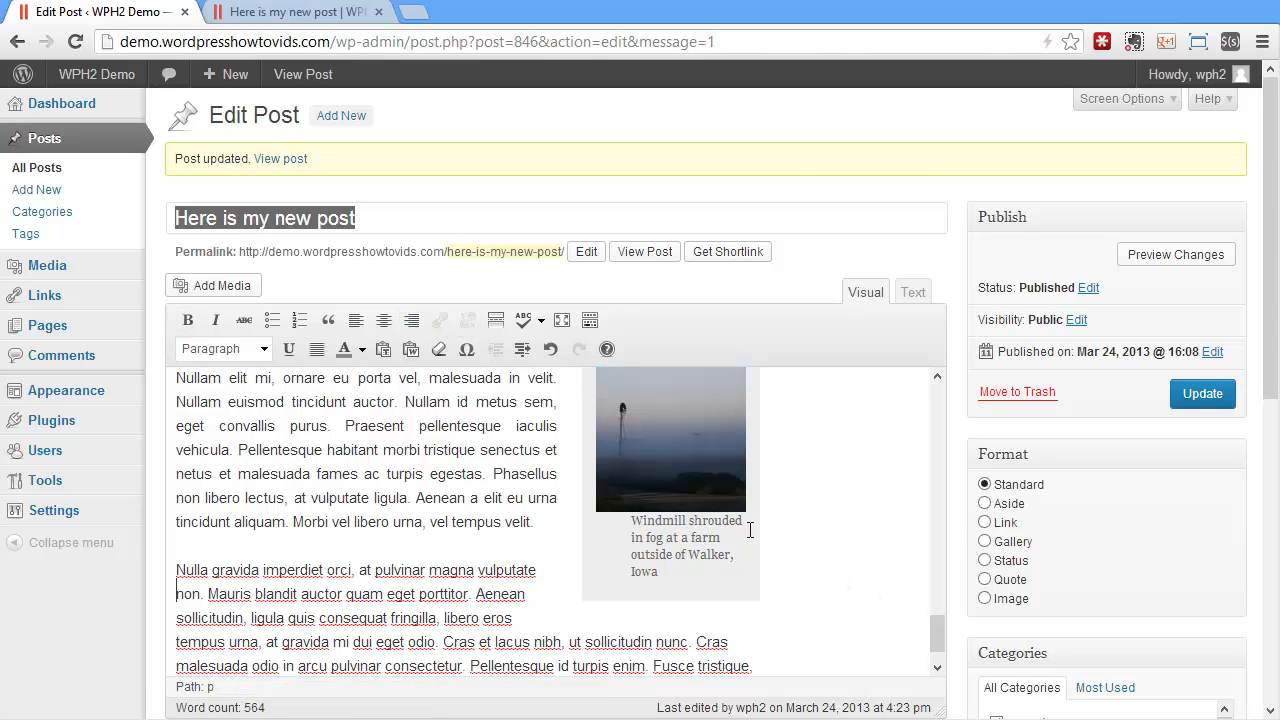
drag(631, 526, 664, 570)
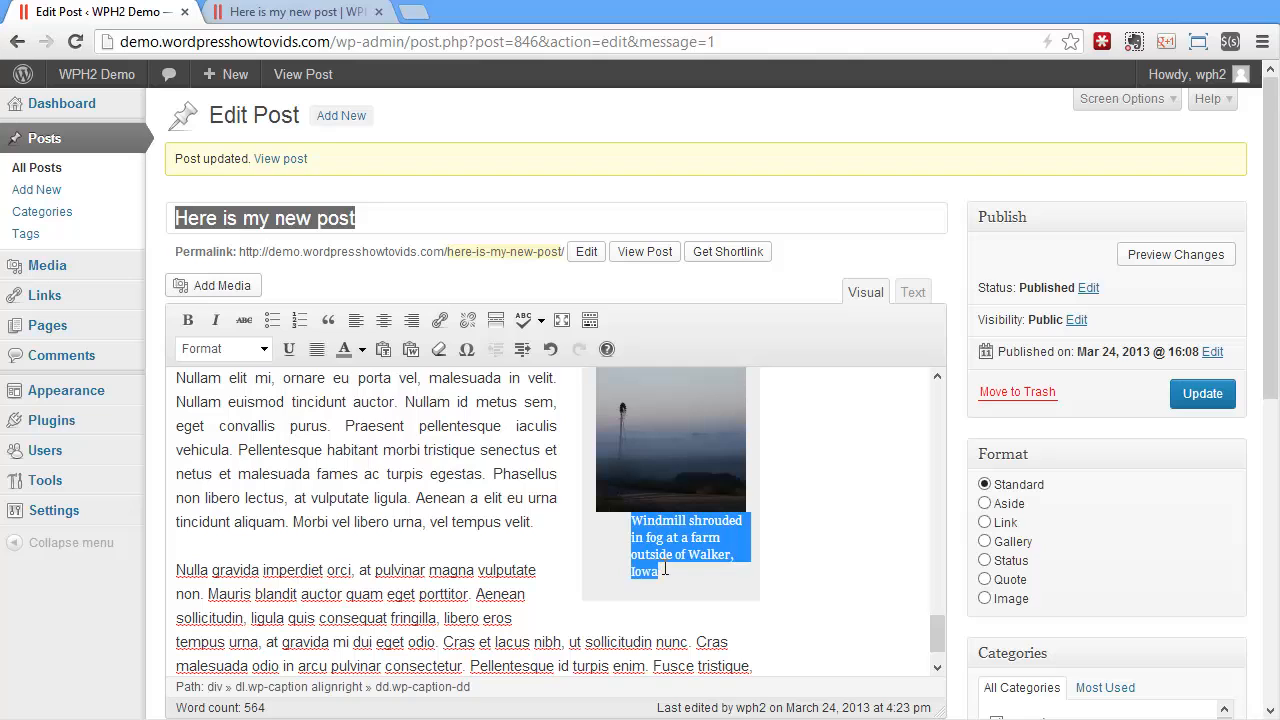
click(668, 570)
Start adding media at the beginning of the Nulla gravida paragraph and select the sunrise Huatulco Coastline image from the library
scroll(690, 565, down, 2)
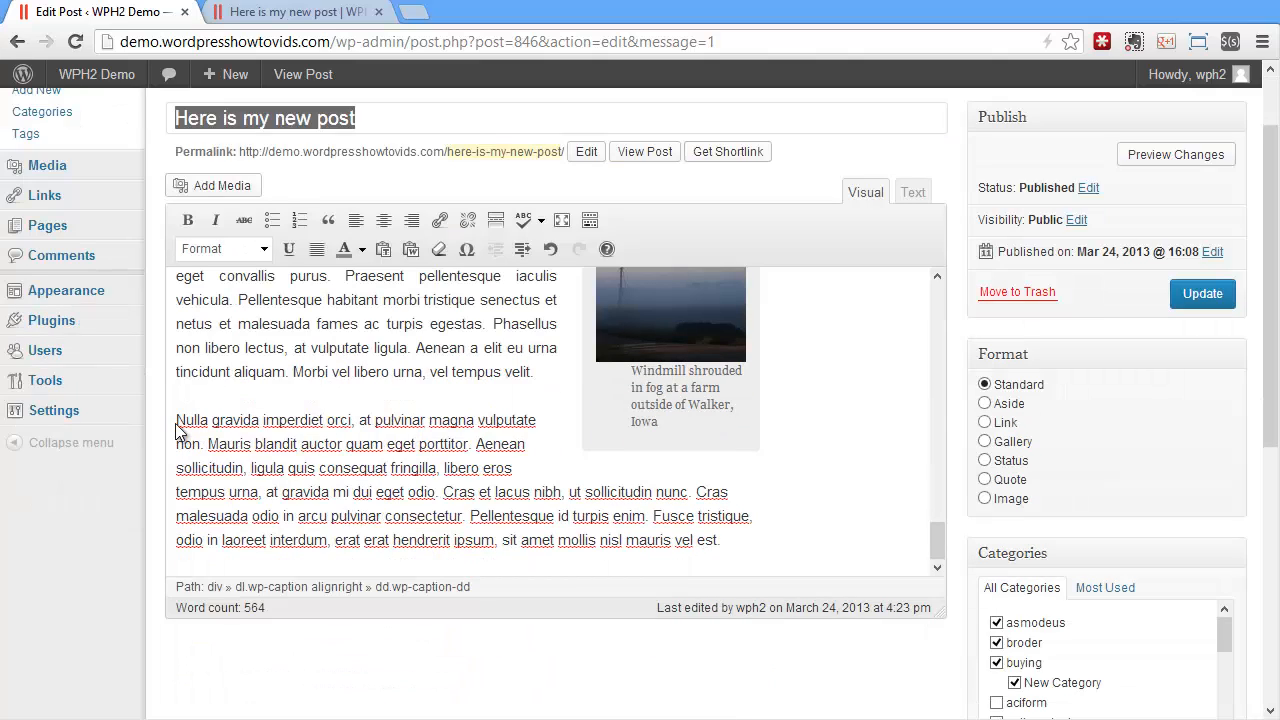
click(222, 186)
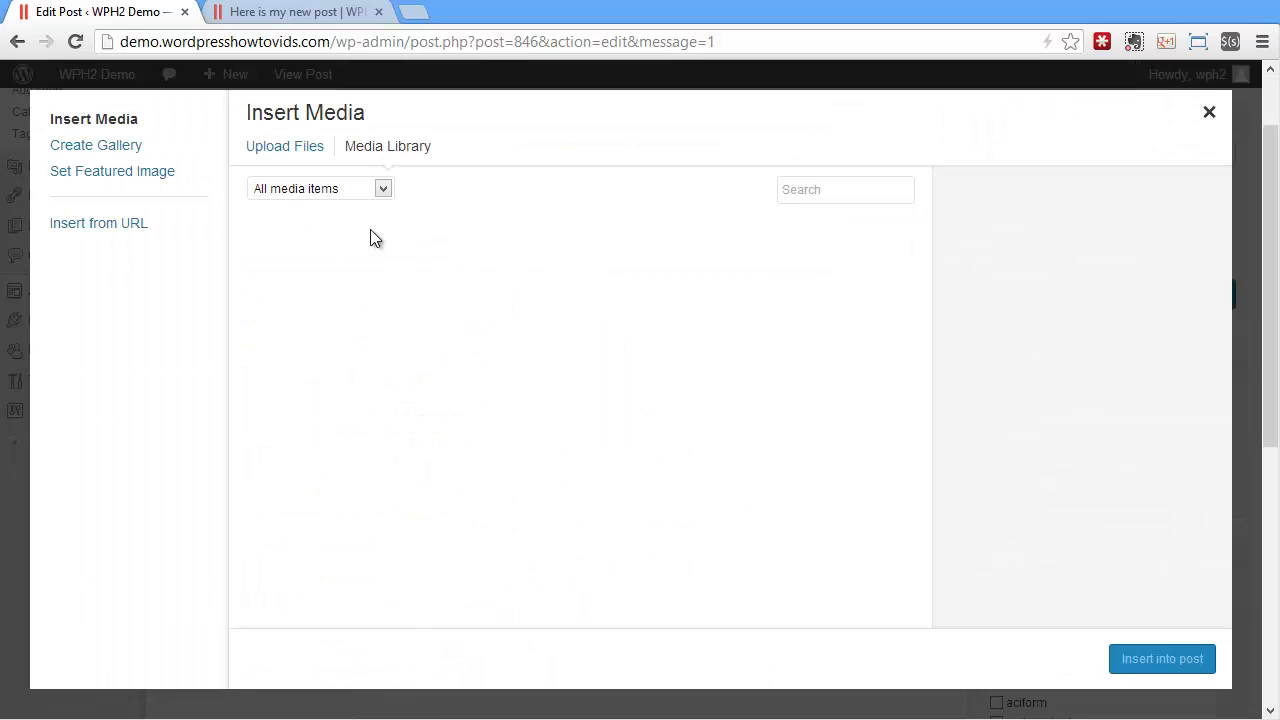
click(313, 528)
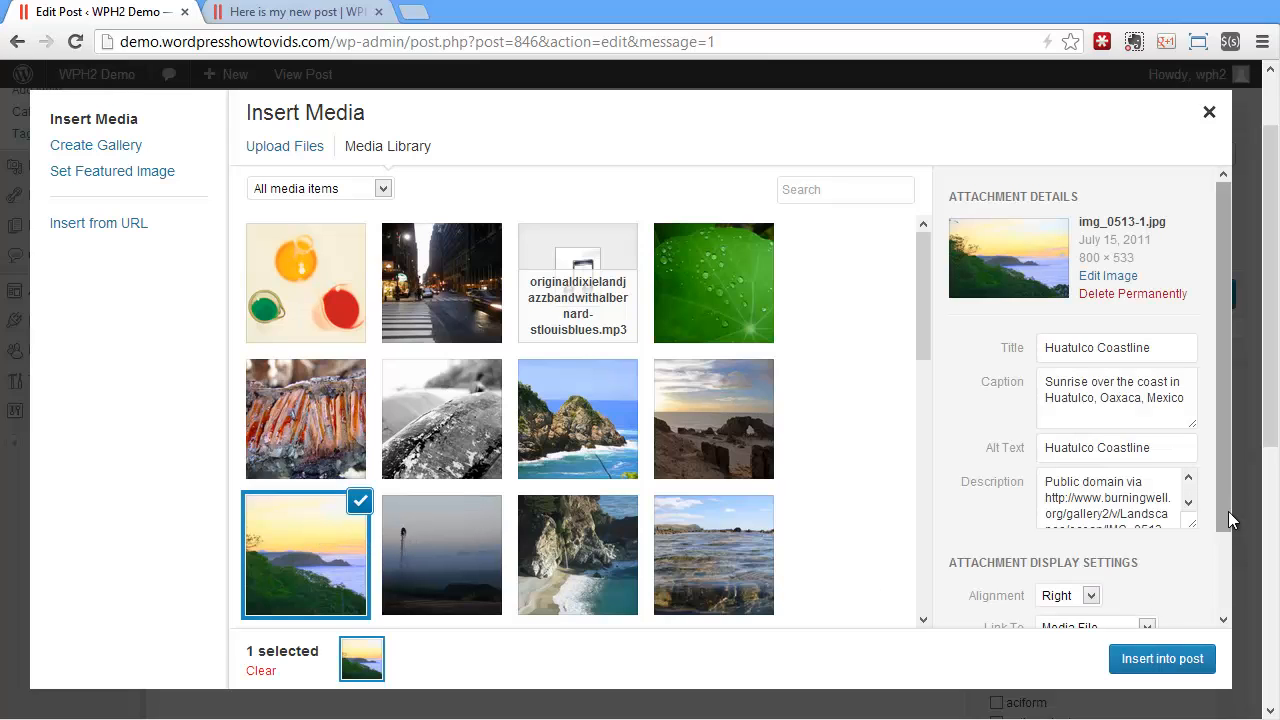
Insert the sunrise coastline thumbnail into the post with alignment Left and Link To set to None
drag(1231, 520, 1225, 610)
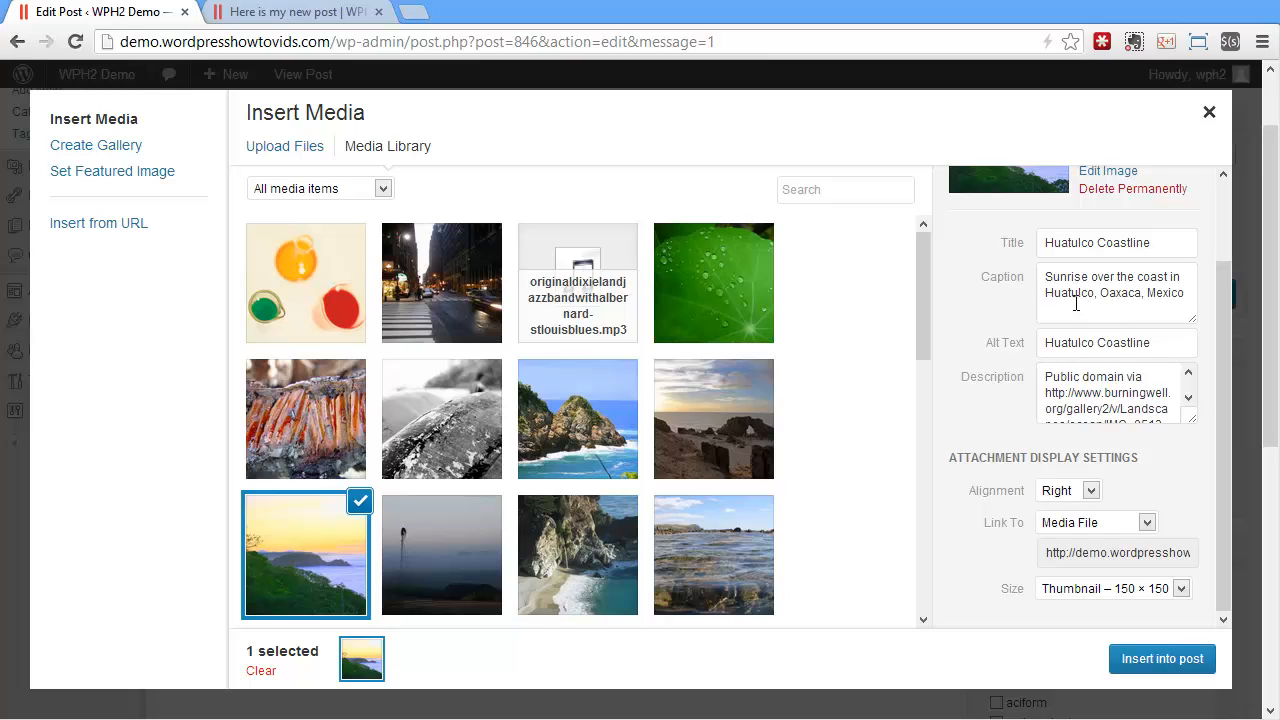
click(1067, 491)
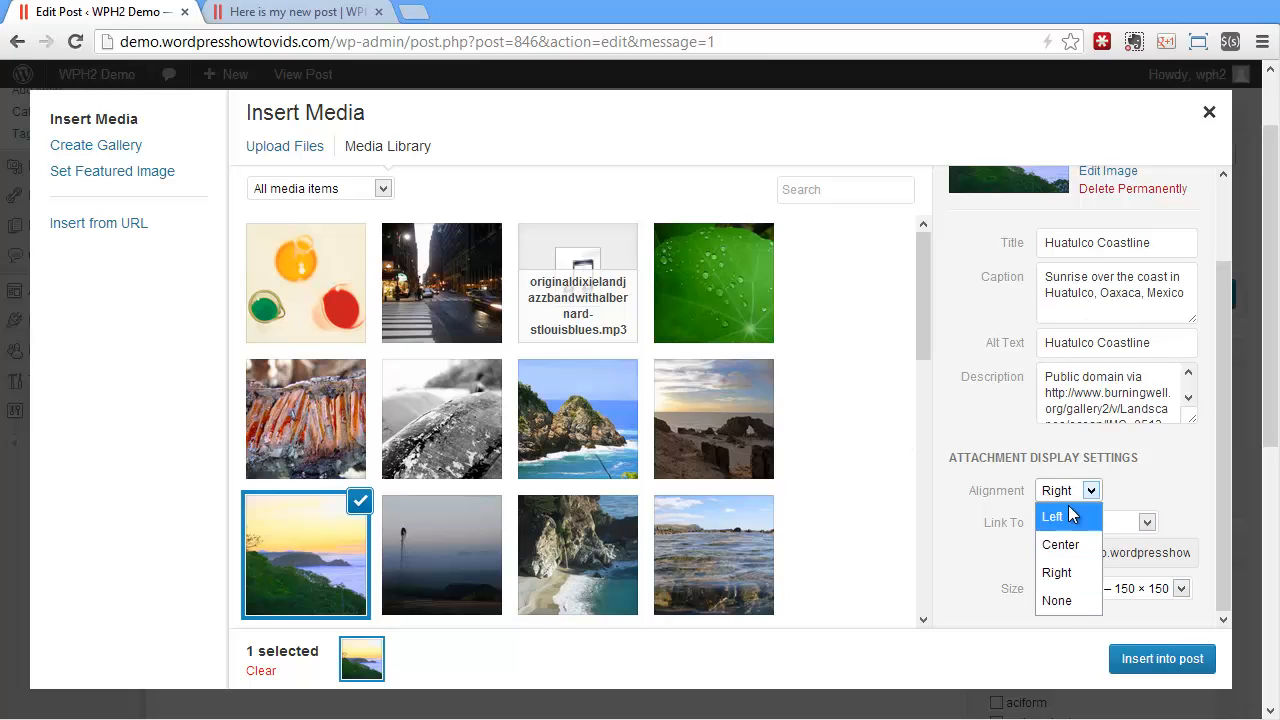
click(1064, 518)
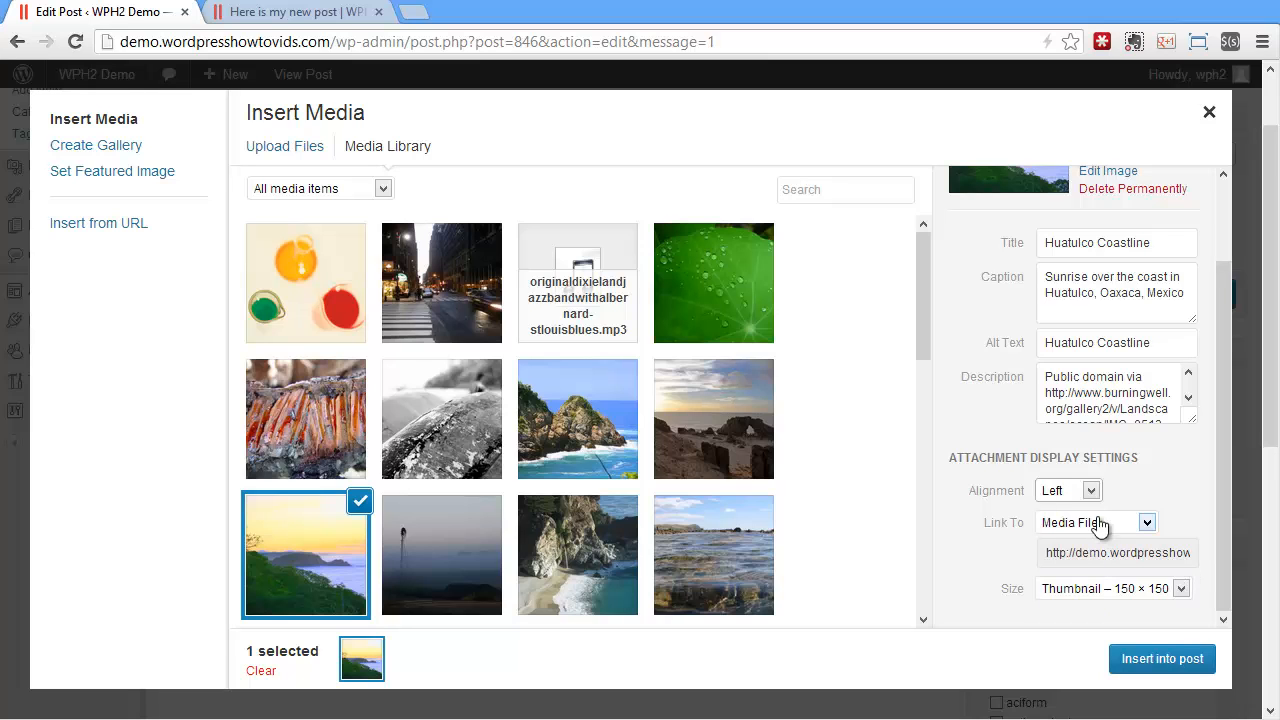
click(1110, 522)
click(1069, 633)
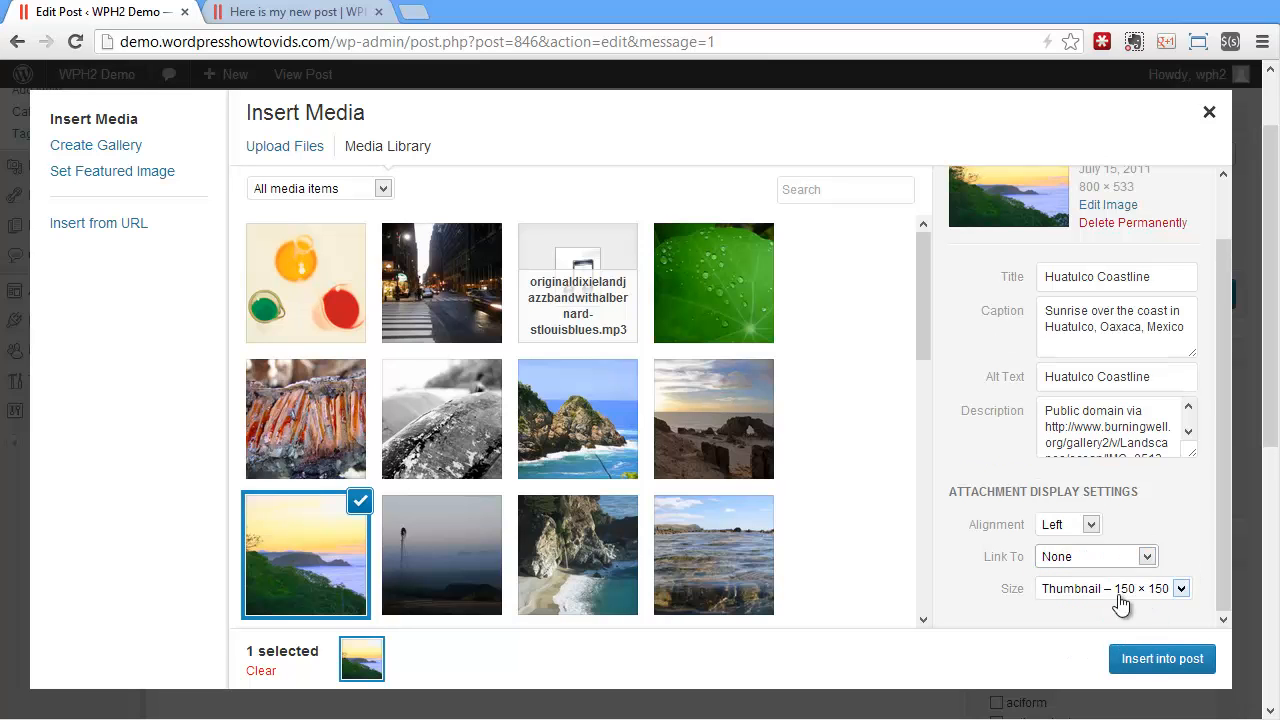
click(1140, 666)
Update the post and check the windmill and sunrise thumbnails on the reloaded site page
scroll(345, 478, down, 1)
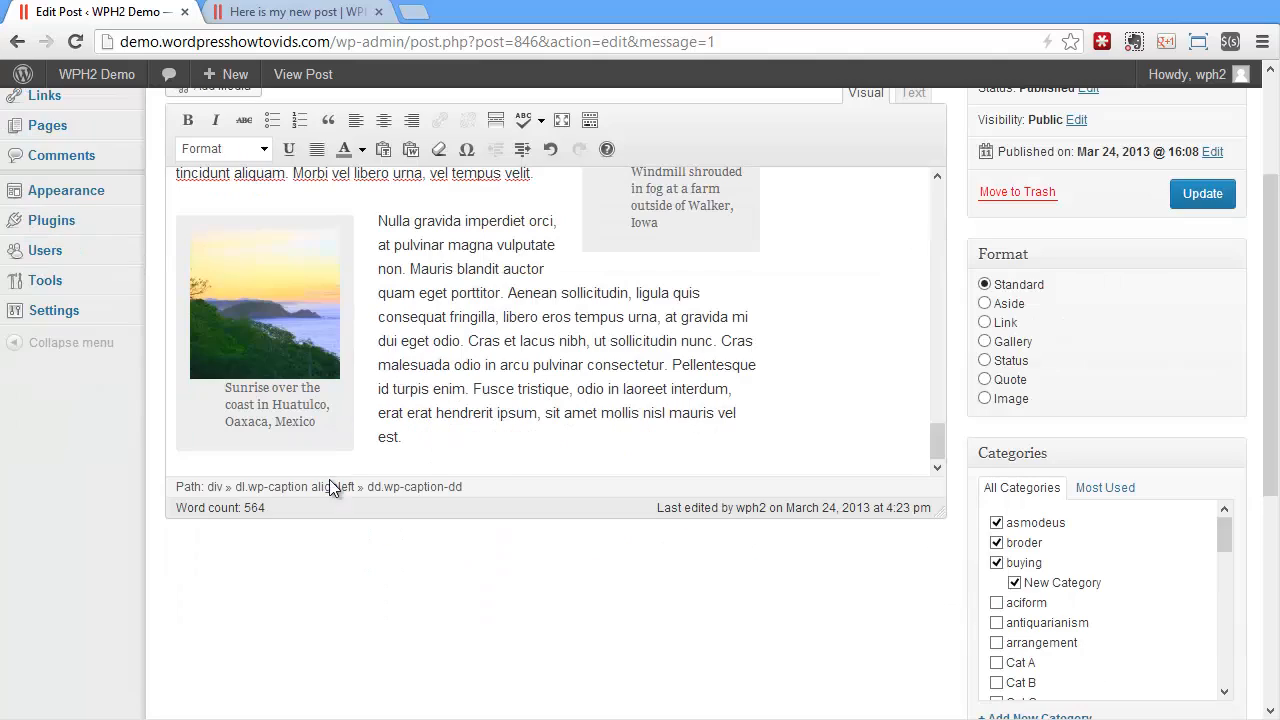
click(1202, 194)
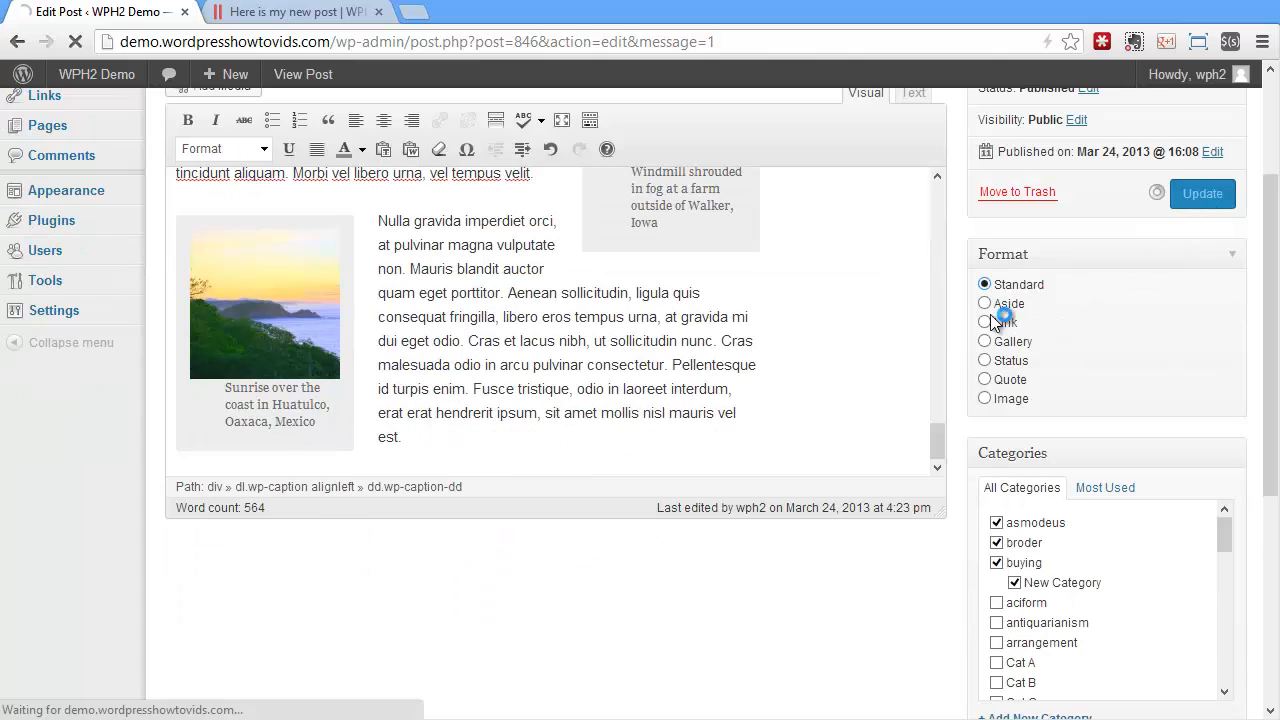
click(300, 12)
click(75, 41)
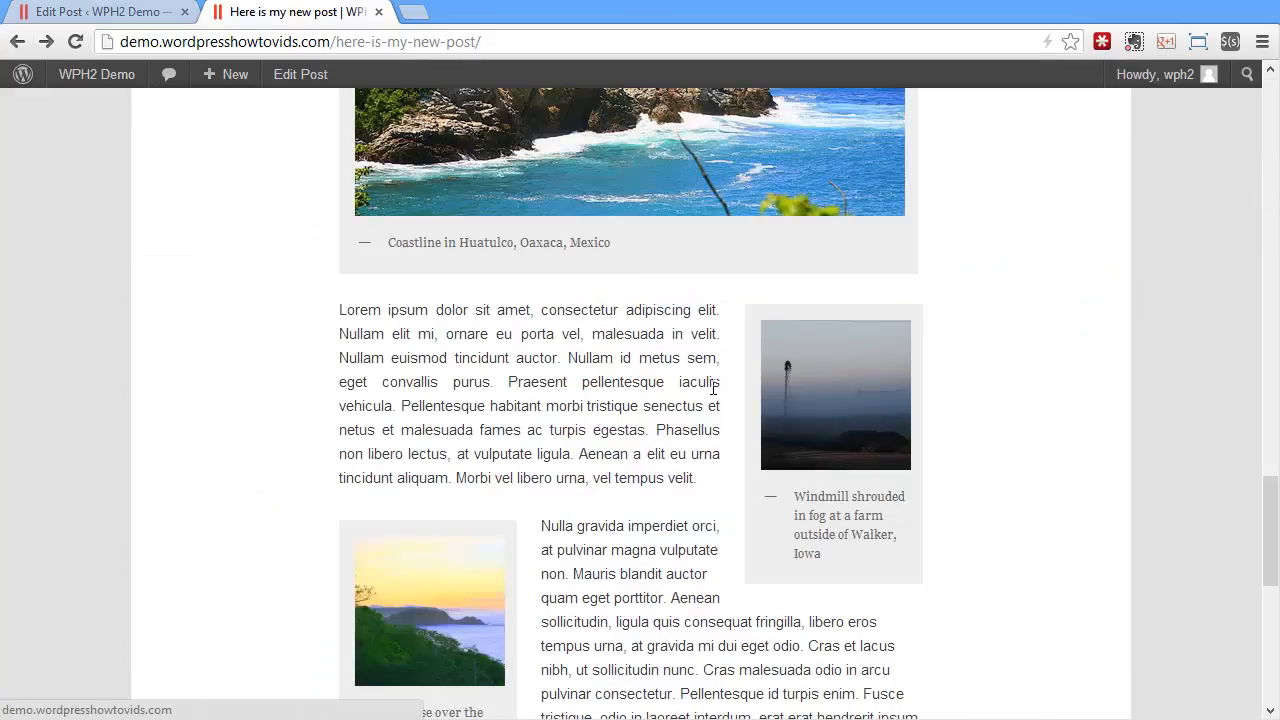
scroll(718, 393, up, 15)
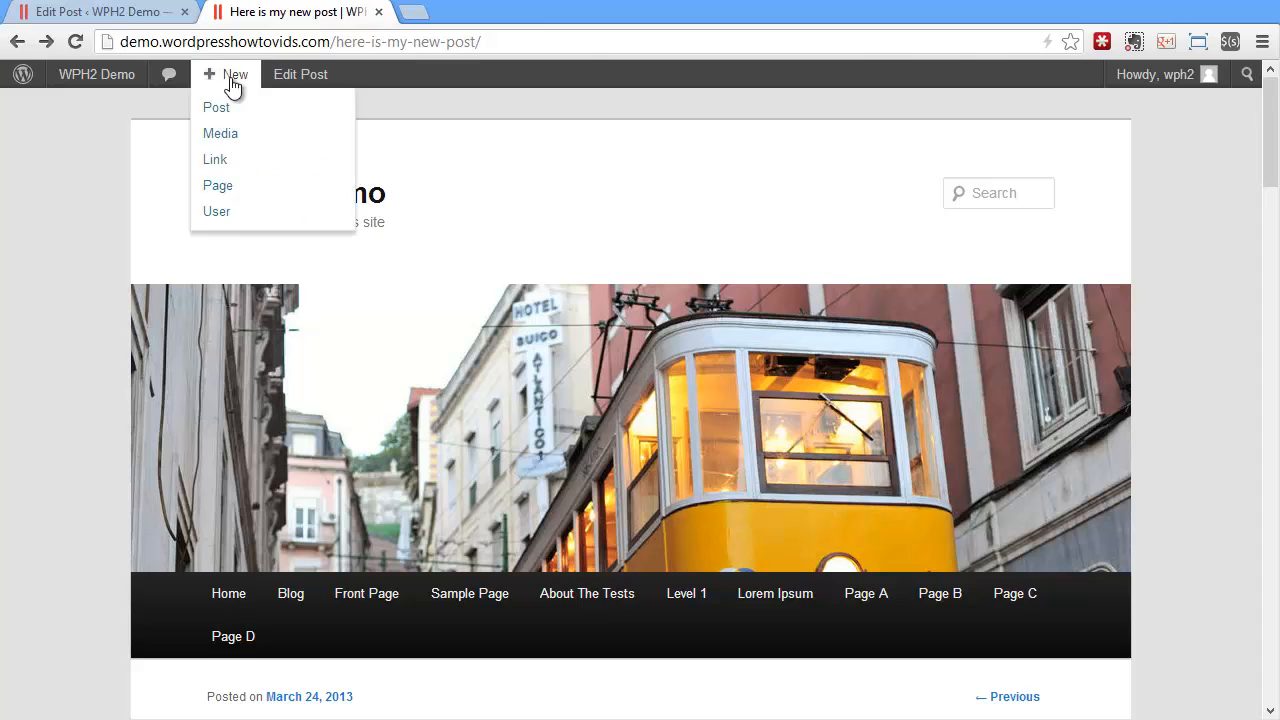
Go back to the admin area, list all posts, and reopen "Here is my new post" for editing
click(118, 16)
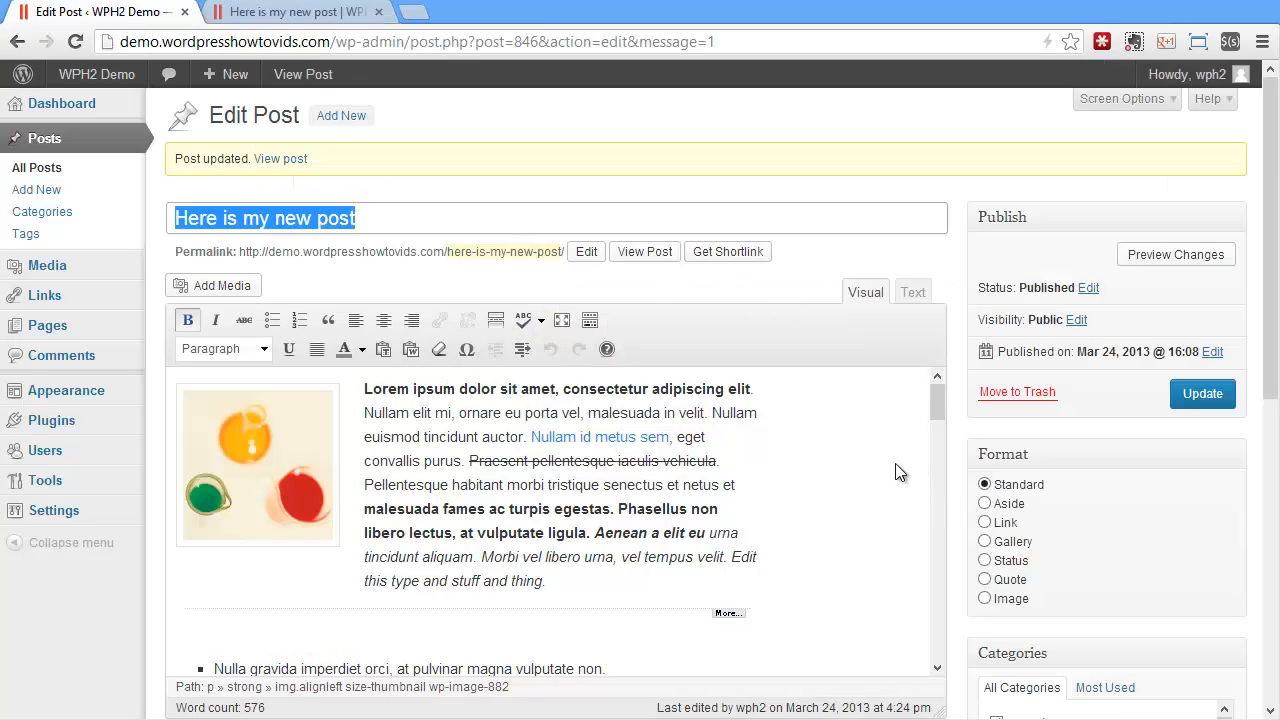
click(30, 167)
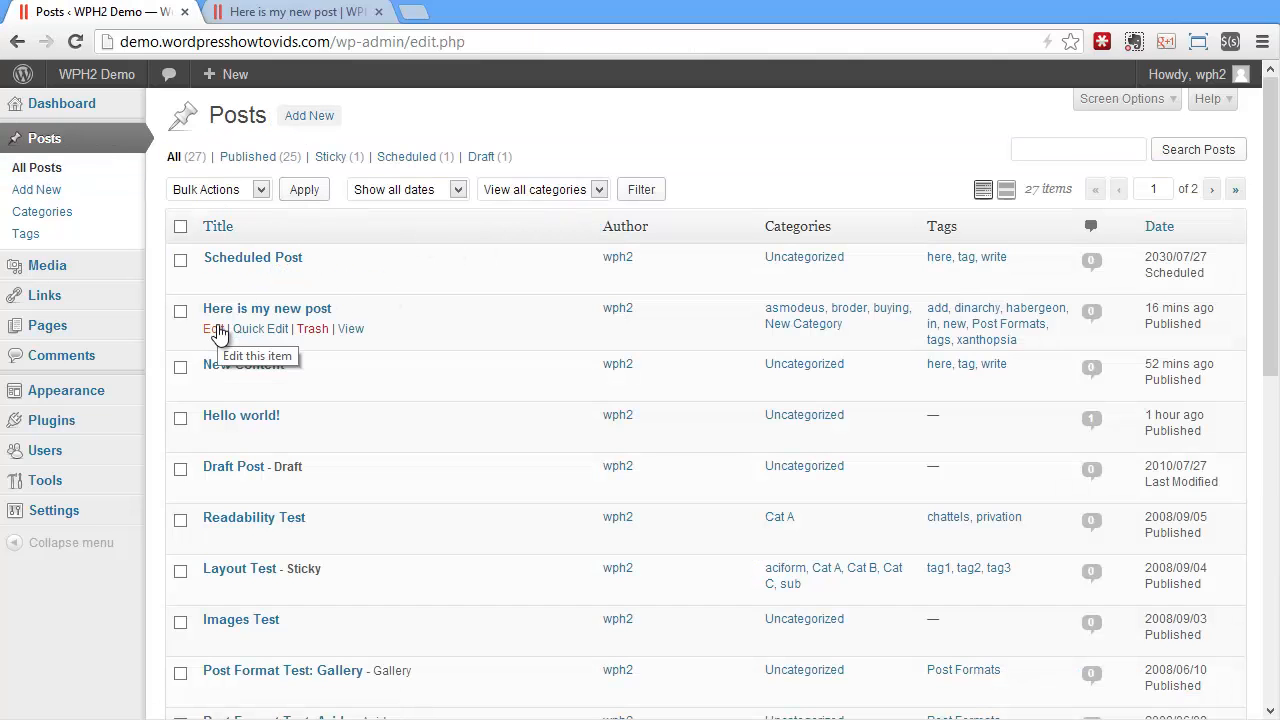
click(214, 330)
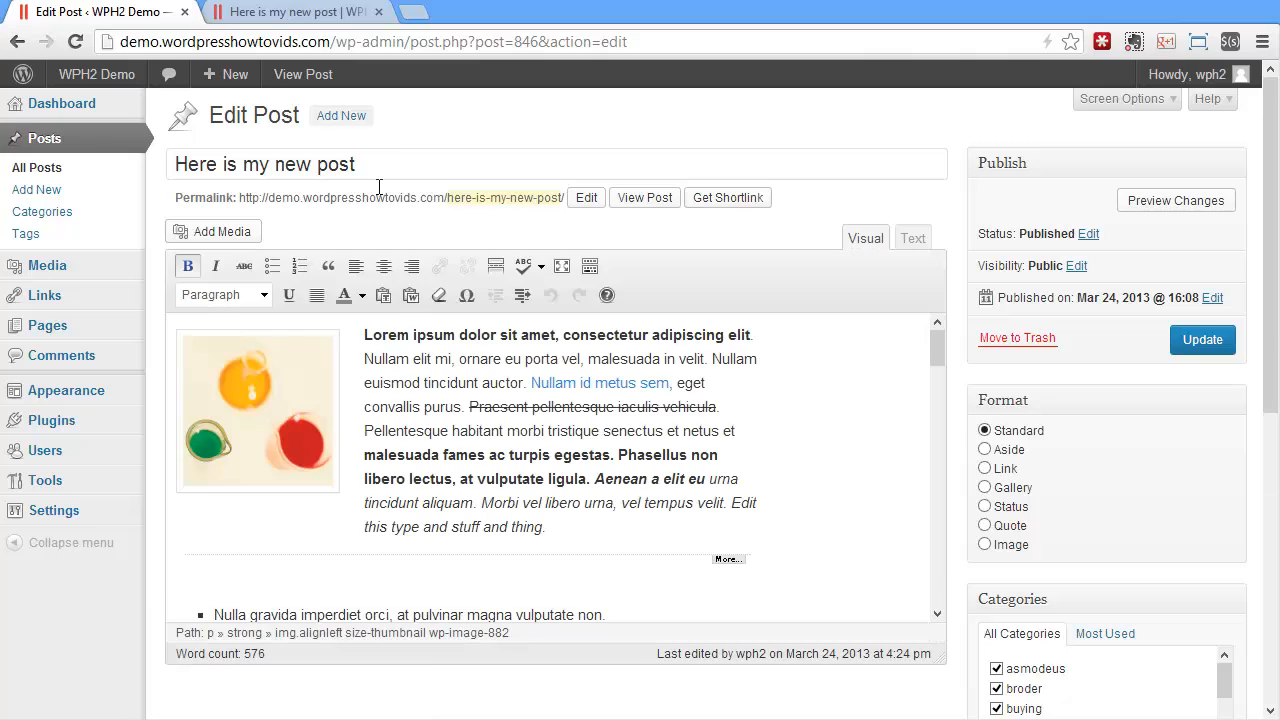